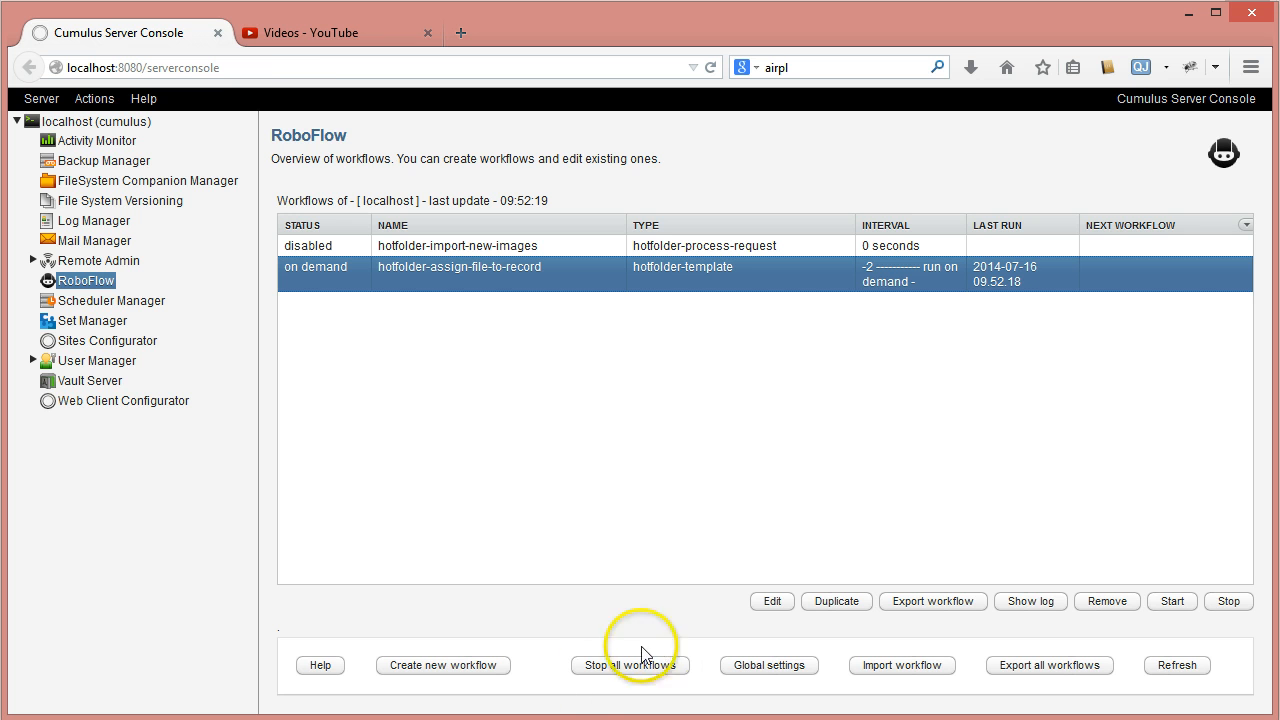
- Look at the uploaded videos list on YouTube and return to the Cumulus Server Console
{"action": "left_click", "coordinate": [314, 32]}
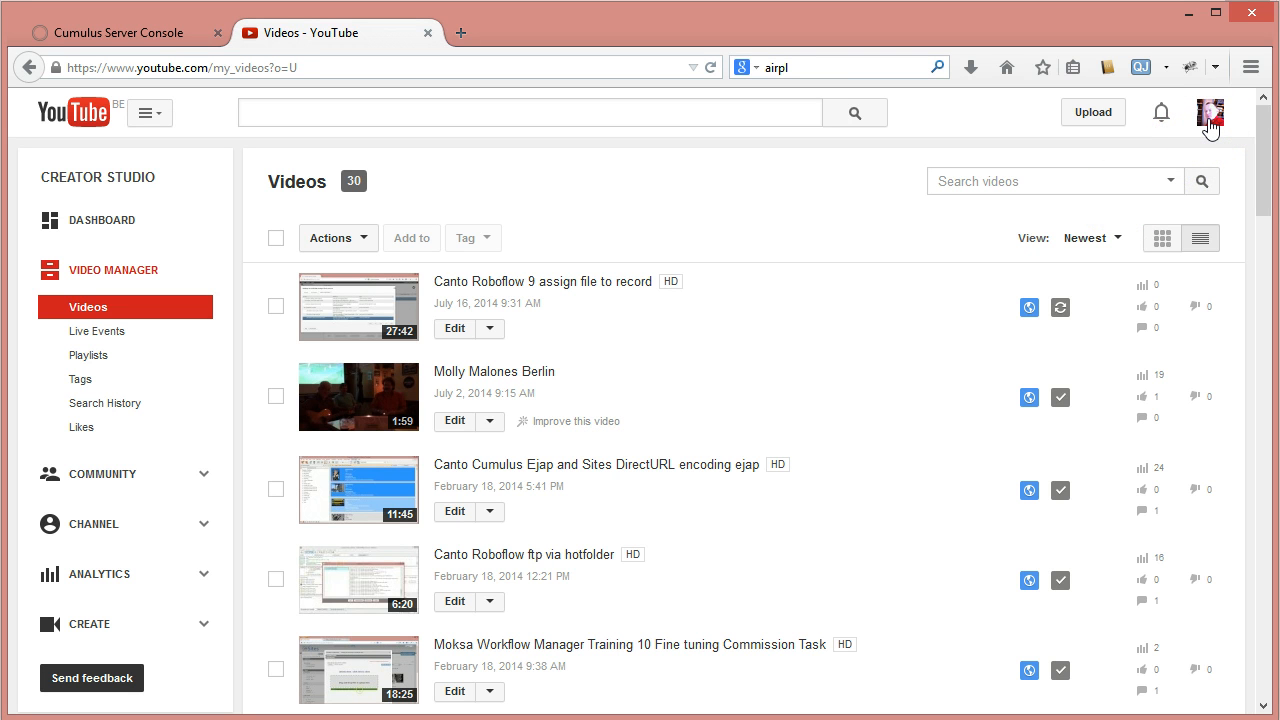
{"action": "left_click", "coordinate": [740, 328]}
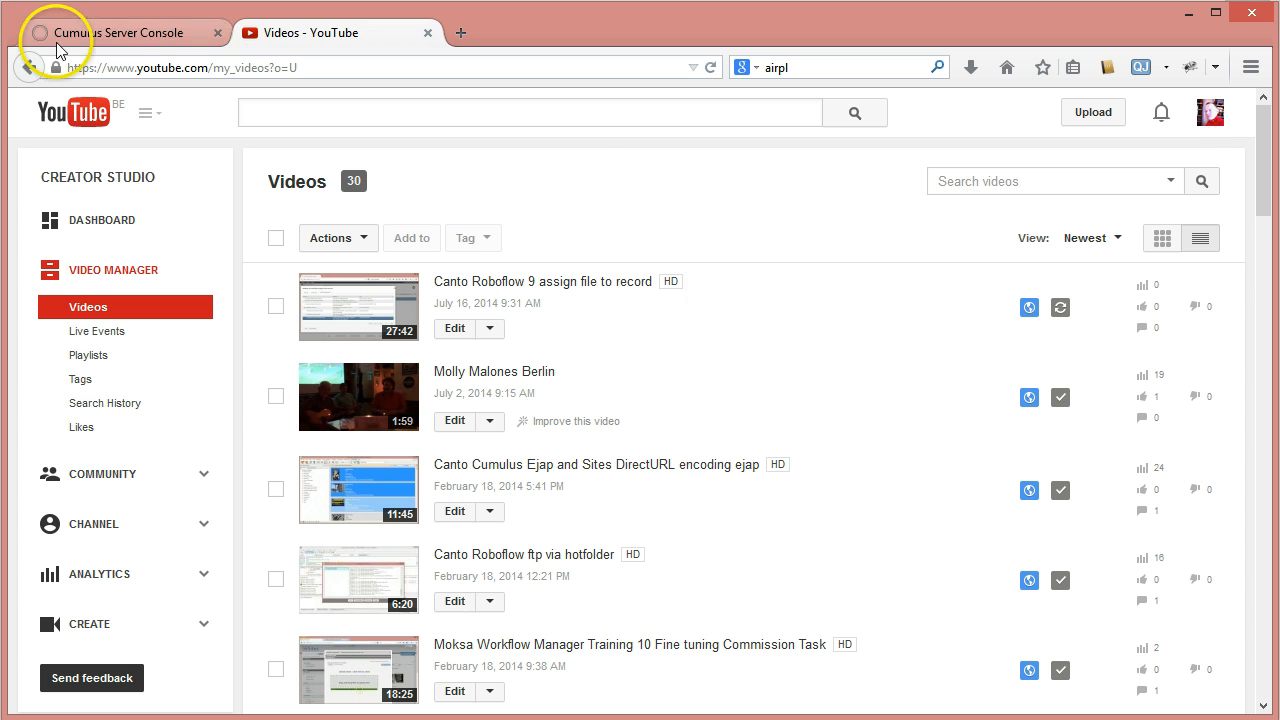
{"action": "left_click", "coordinate": [123, 30]}
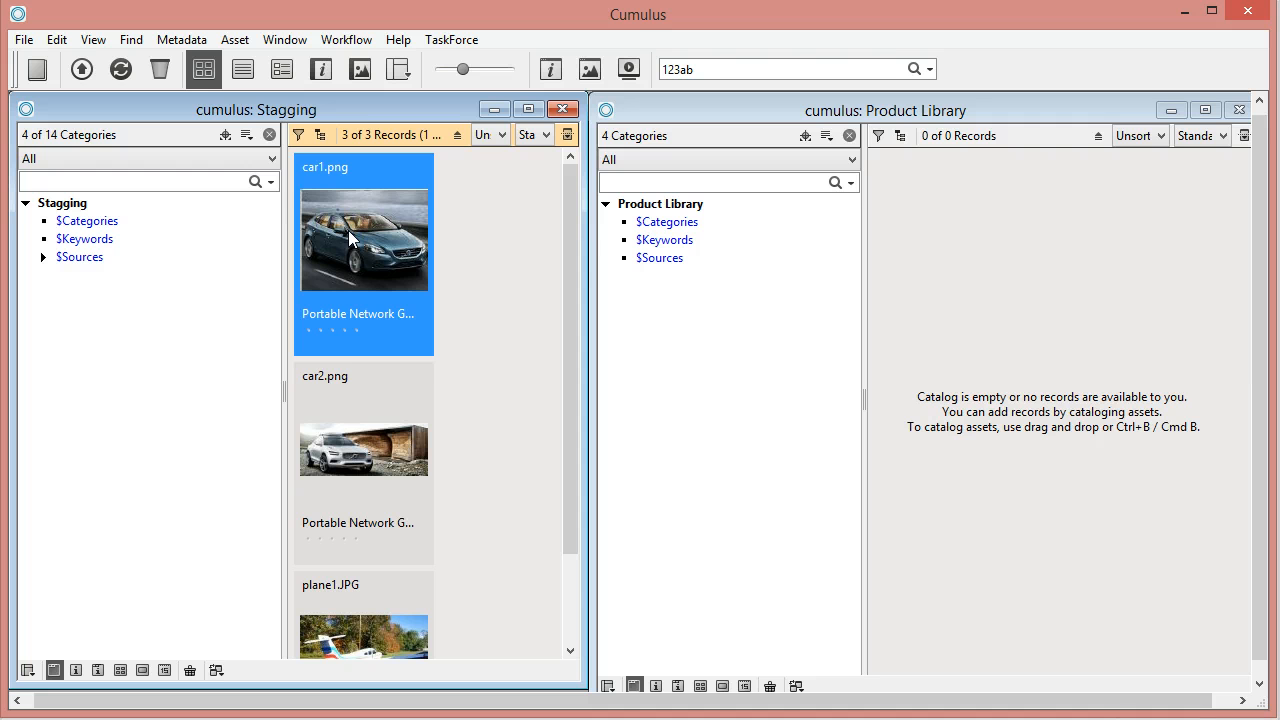
- Examine the record details of car1.png, car2.png and plane1.JPG in the Stagging catalog of the Cumulus client, closing the record window when done
{"action": "left_click_drag", "start_coordinate": [566, 237], "coordinate": [570, 207]}
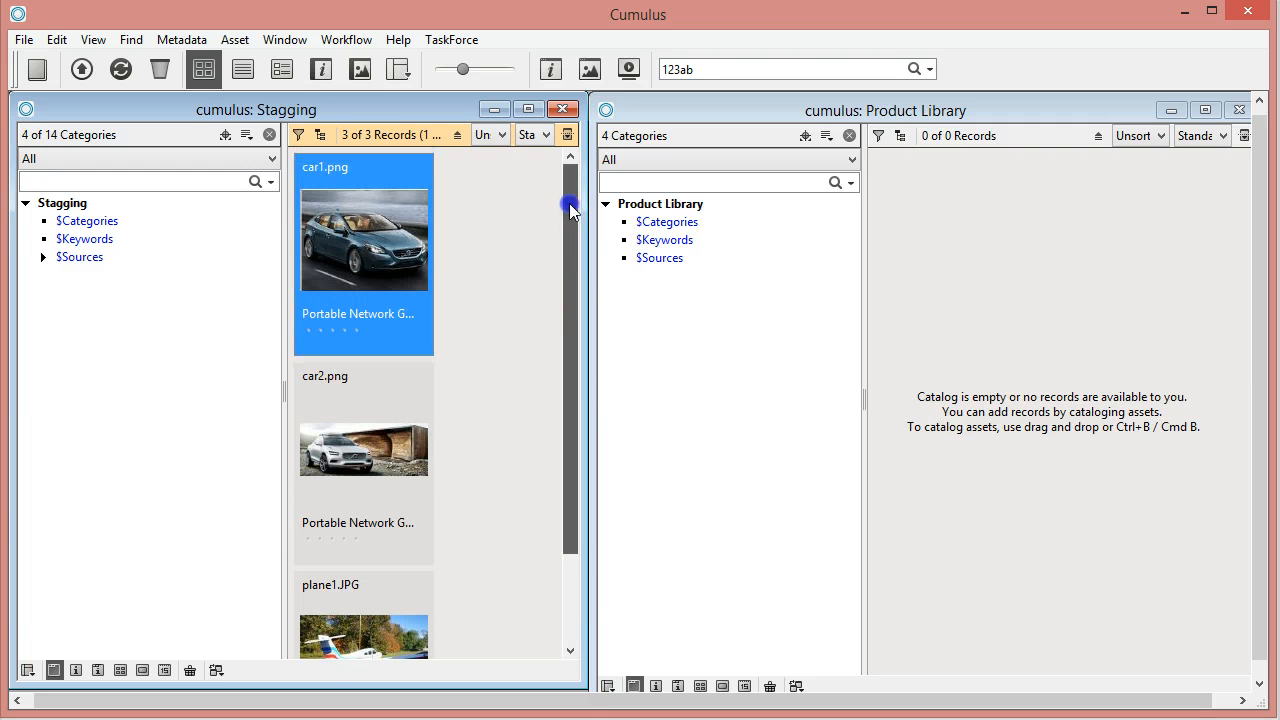
{"action": "double_click", "coordinate": [336, 239]}
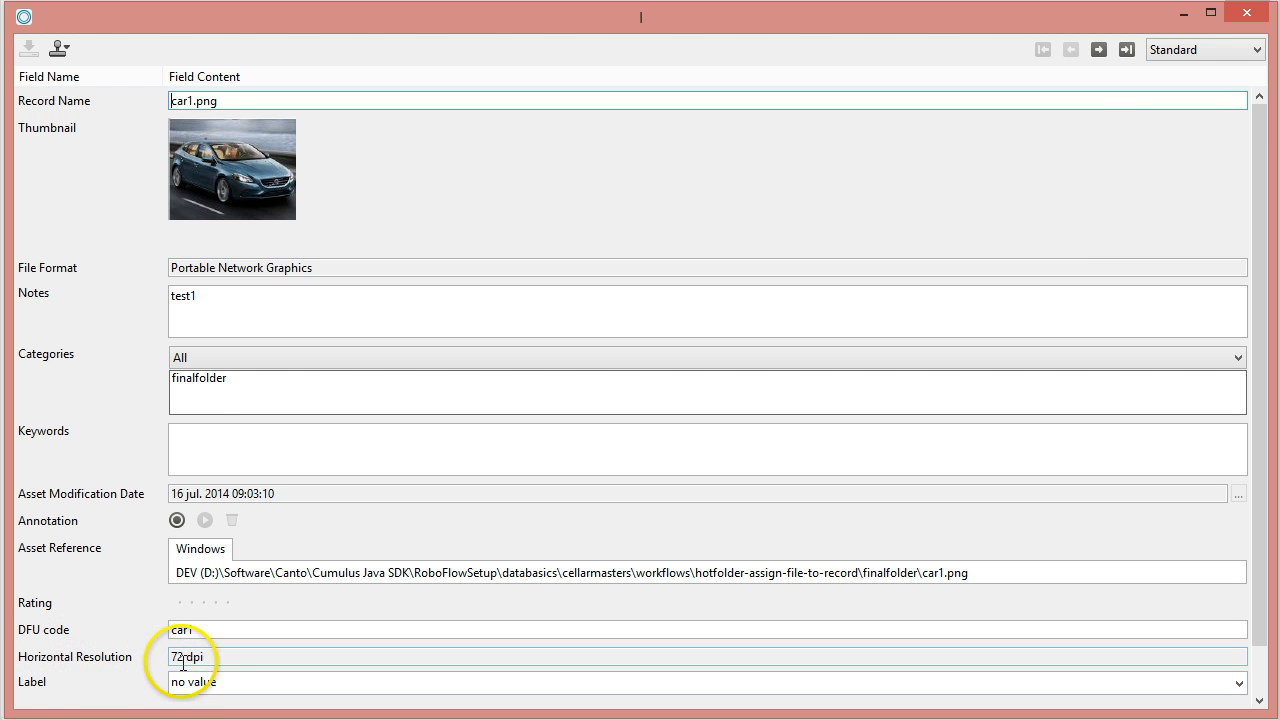
{"action": "left_click", "coordinate": [1099, 50]}
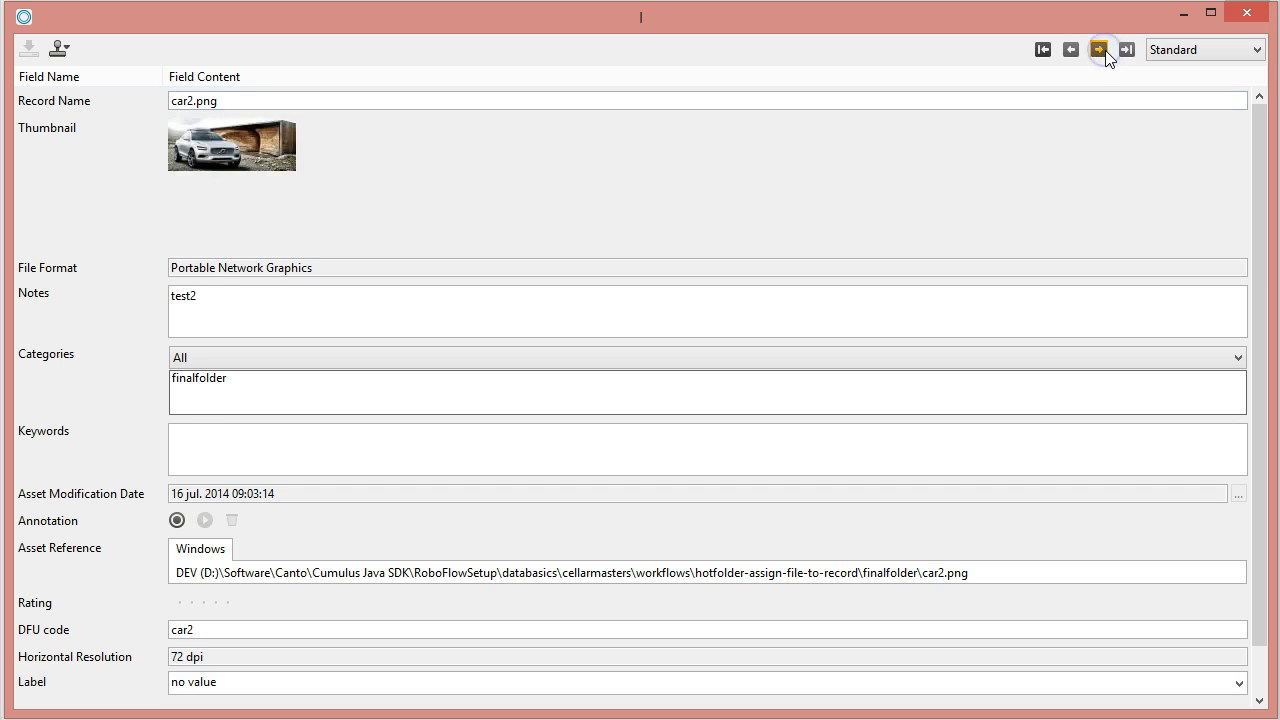
{"action": "left_click", "coordinate": [1099, 50]}
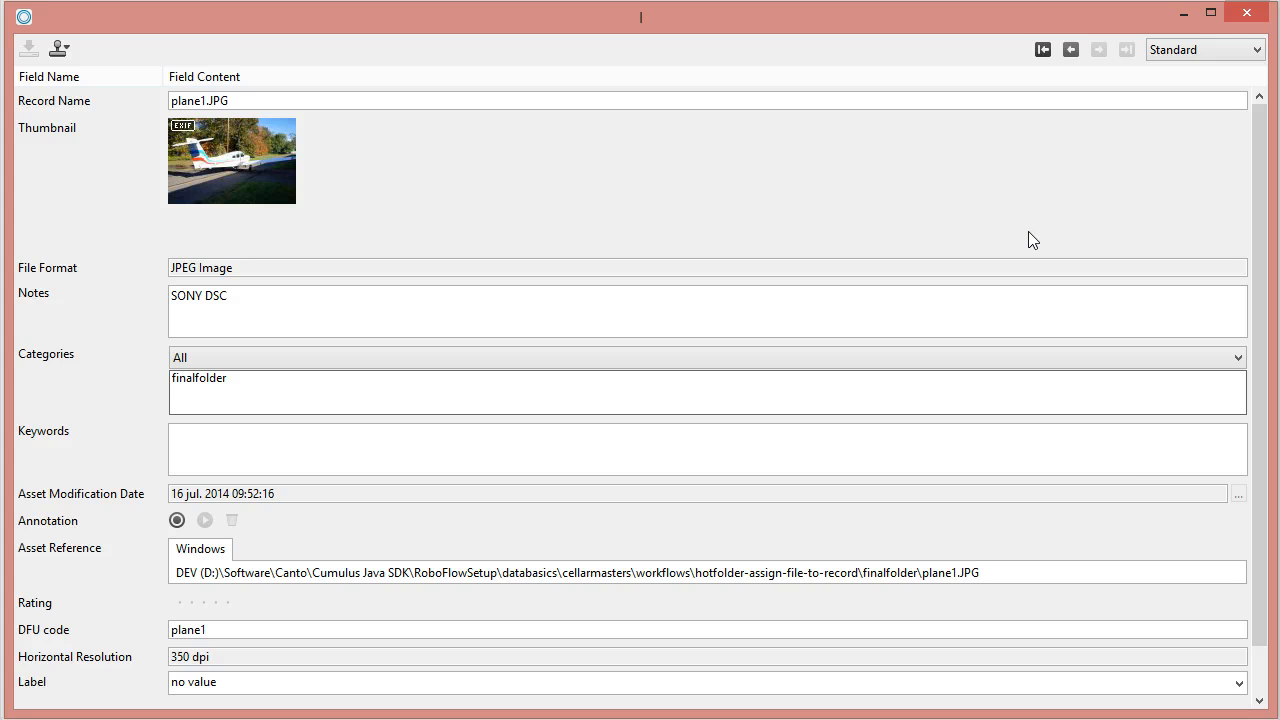
{"action": "left_click", "coordinate": [1246, 14]}
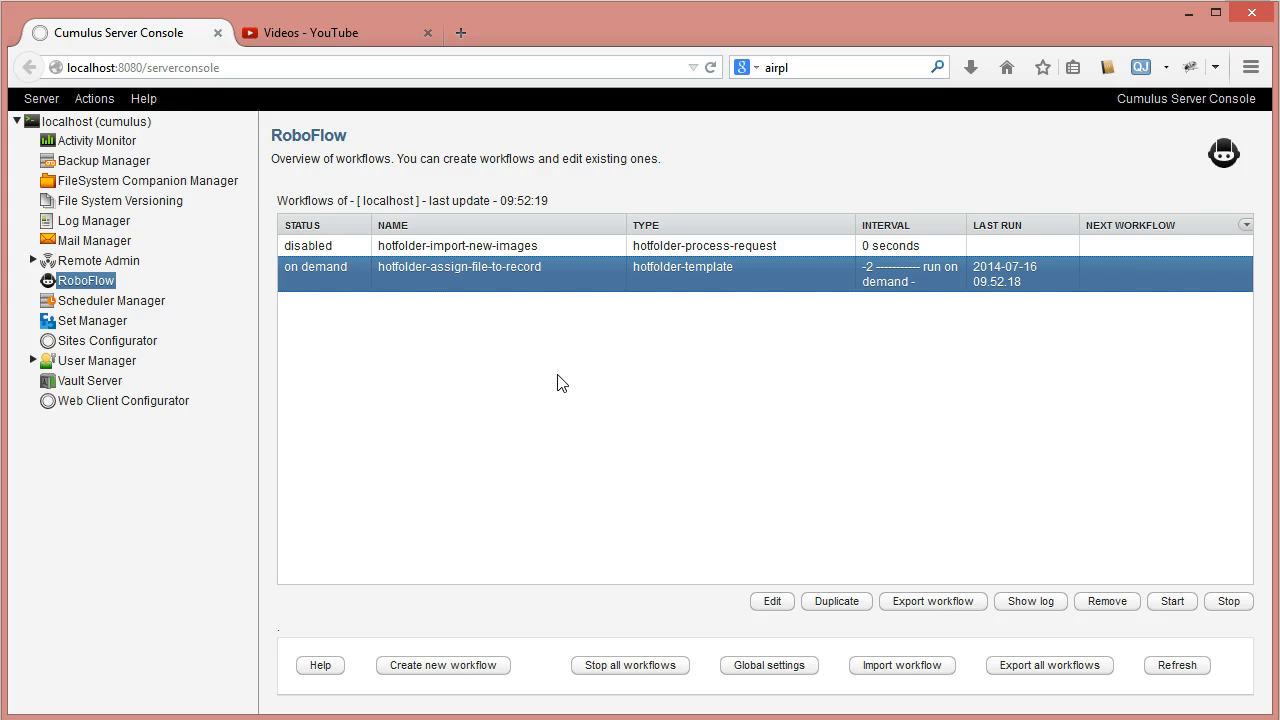
- Open the settings of the hotfolder-assign-file-to-record workflow in the Server Console and show its action script for files
{"action": "left_click", "coordinate": [670, 455]}
{"action": "left_click", "coordinate": [503, 392]}
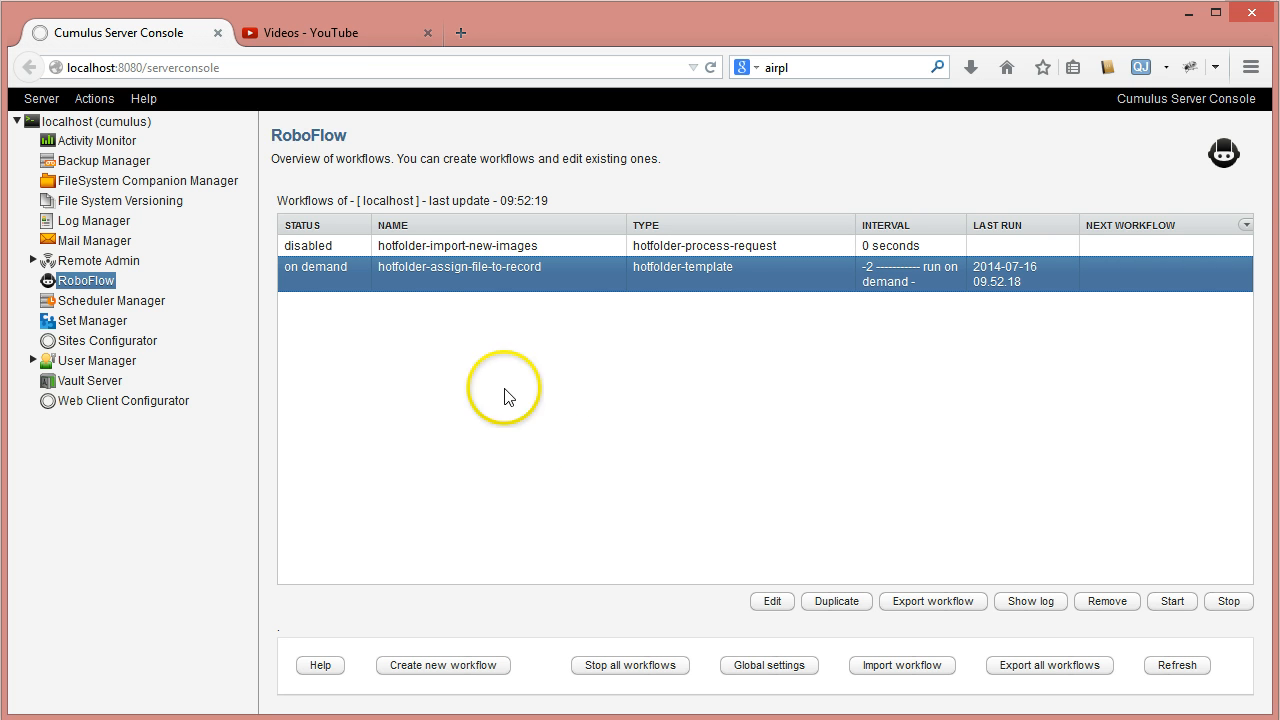
{"action": "left_click", "coordinate": [459, 279]}
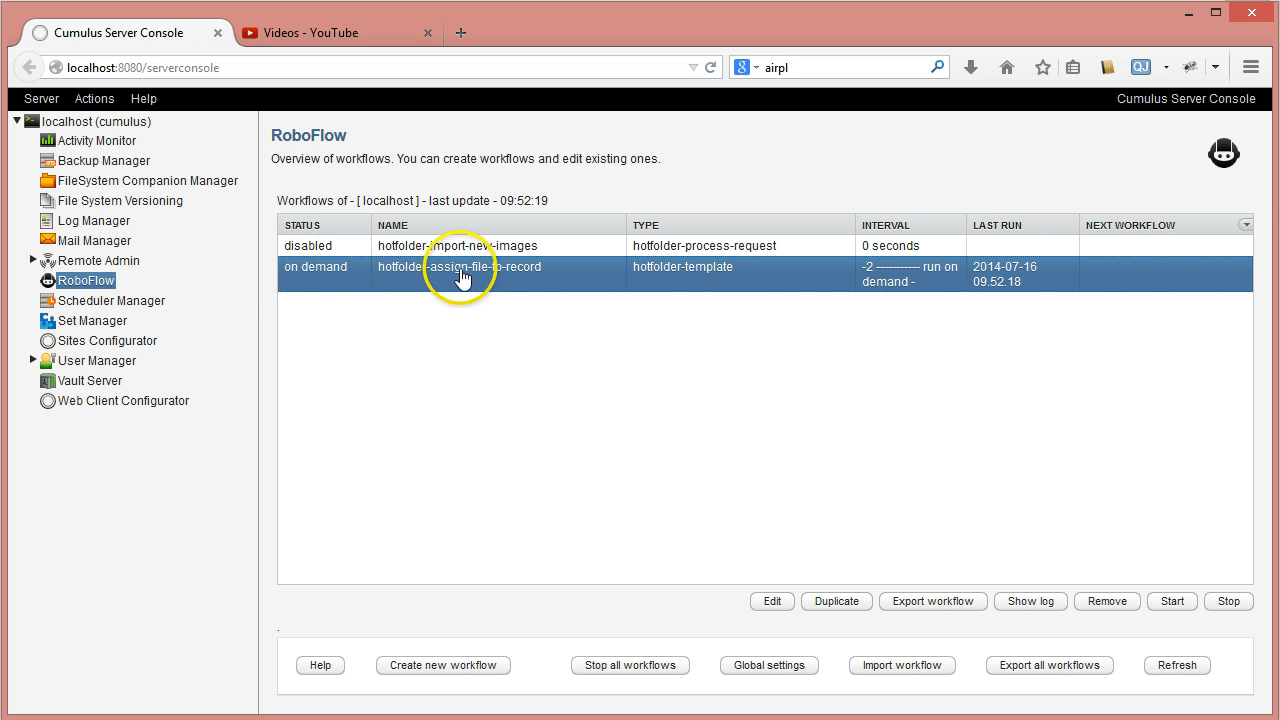
{"action": "left_click", "coordinate": [779, 602]}
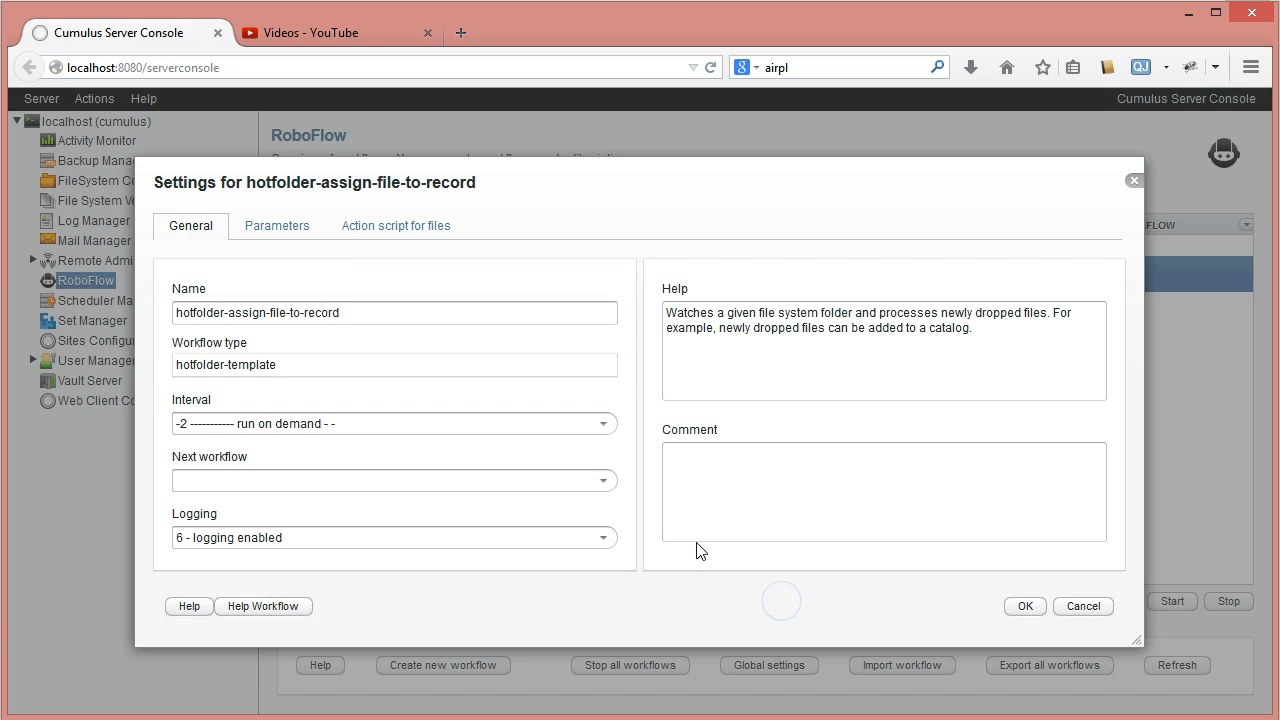
{"action": "left_click", "coordinate": [372, 230]}
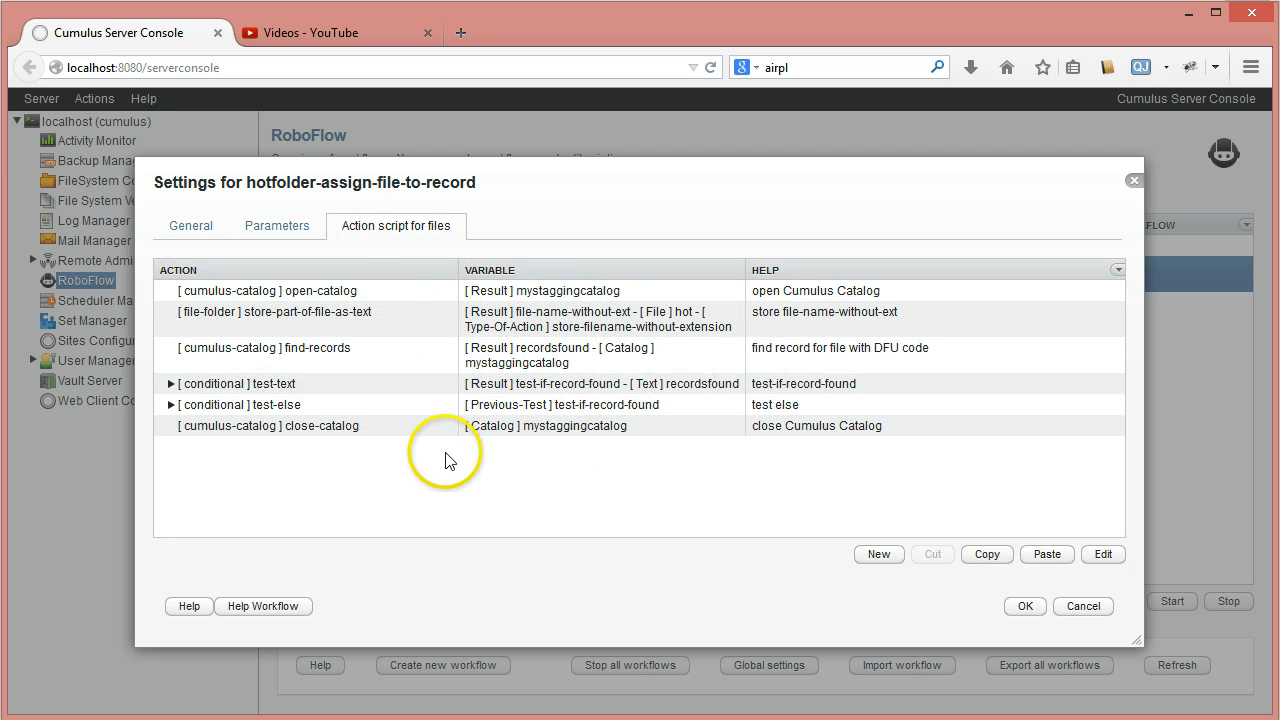
- Expand the conditional test-text action and enlarge the settings dialog to show more of the script
{"action": "left_click", "coordinate": [171, 384]}
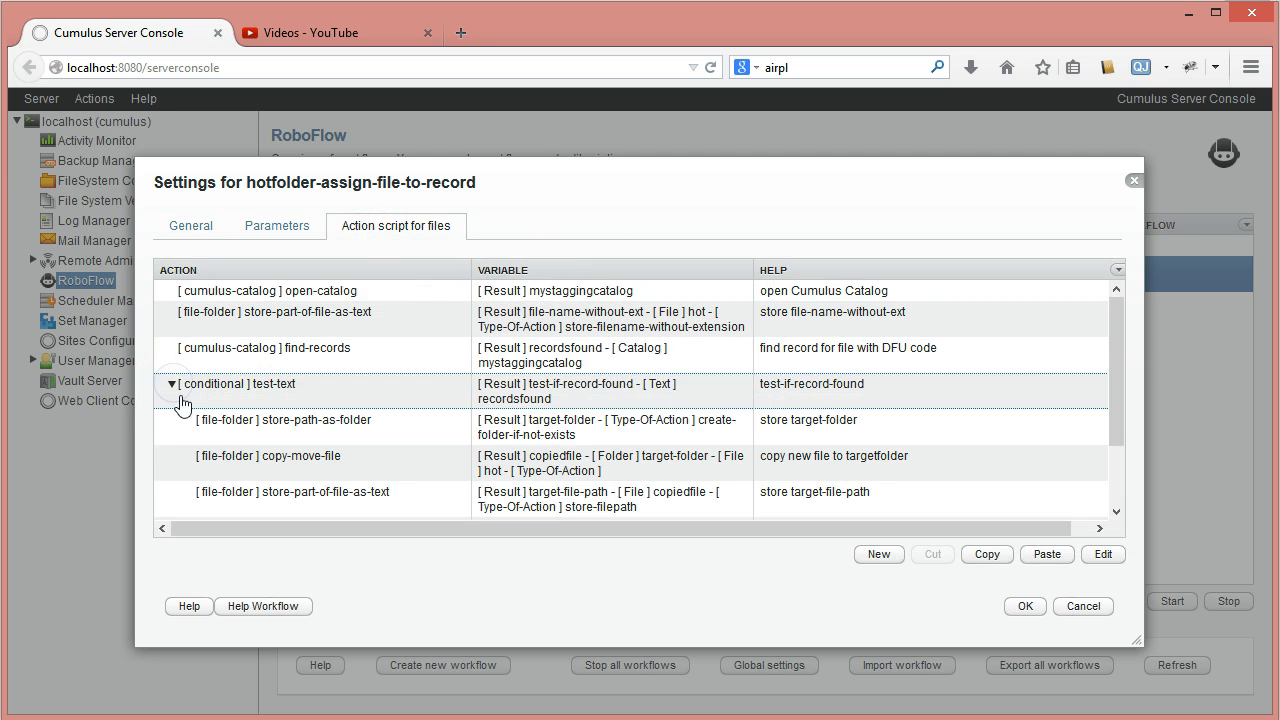
{"action": "left_click", "coordinate": [1000, 440]}
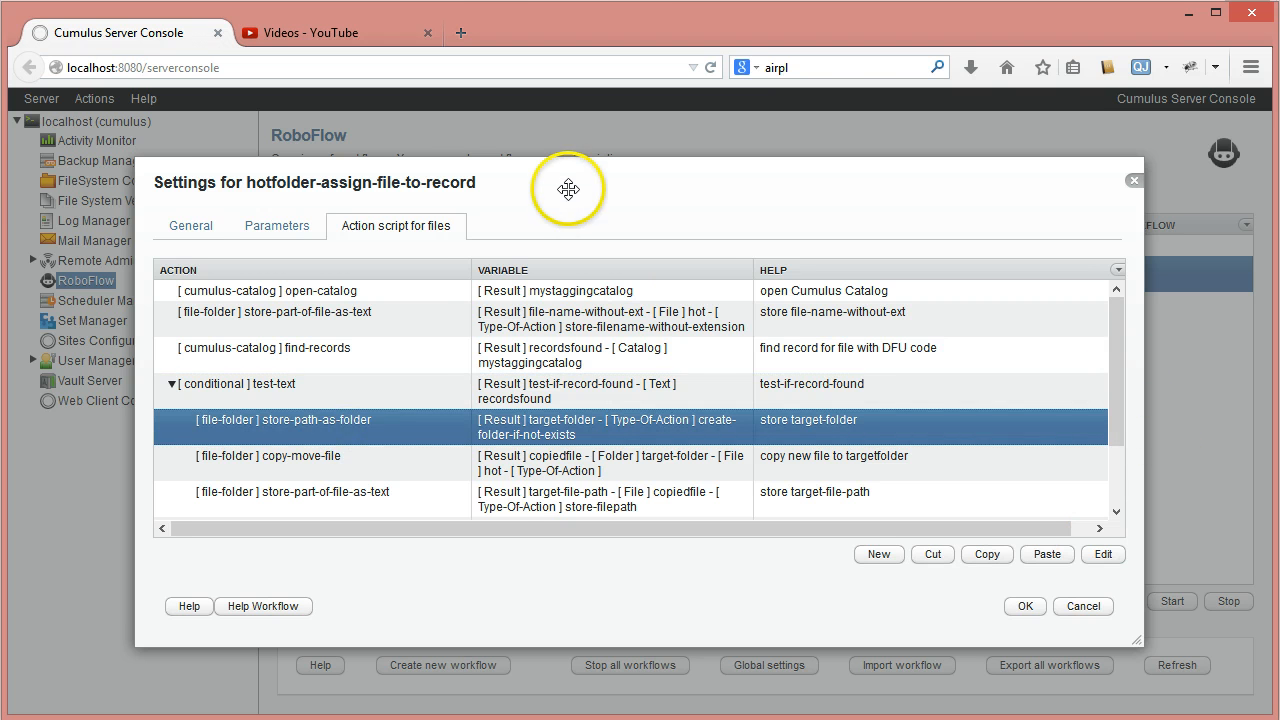
{"action": "left_click_drag", "start_coordinate": [568, 189], "coordinate": [452, 136]}
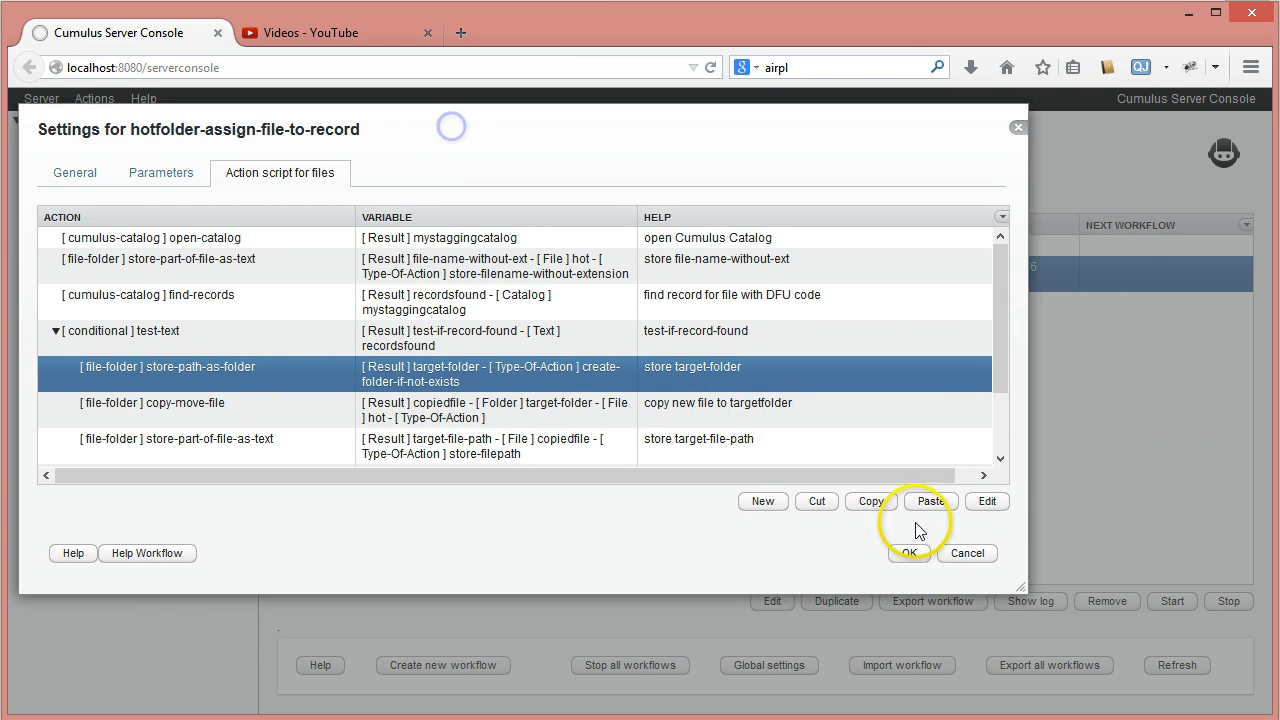
{"action": "left_click_drag", "start_coordinate": [1022, 590], "coordinate": [1252, 607]}
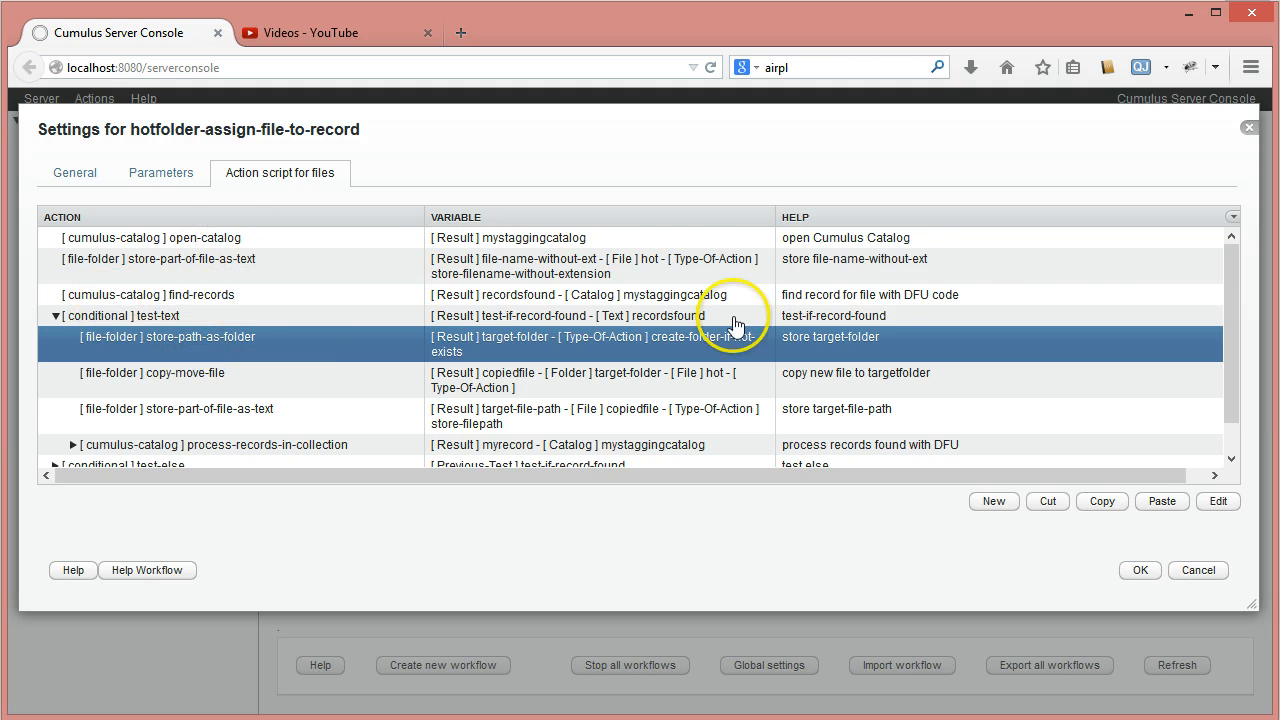
- Review the script's actions one by one, from open-catalog through find-records and test-text to copy-move-file
{"action": "left_click", "coordinate": [669, 242]}
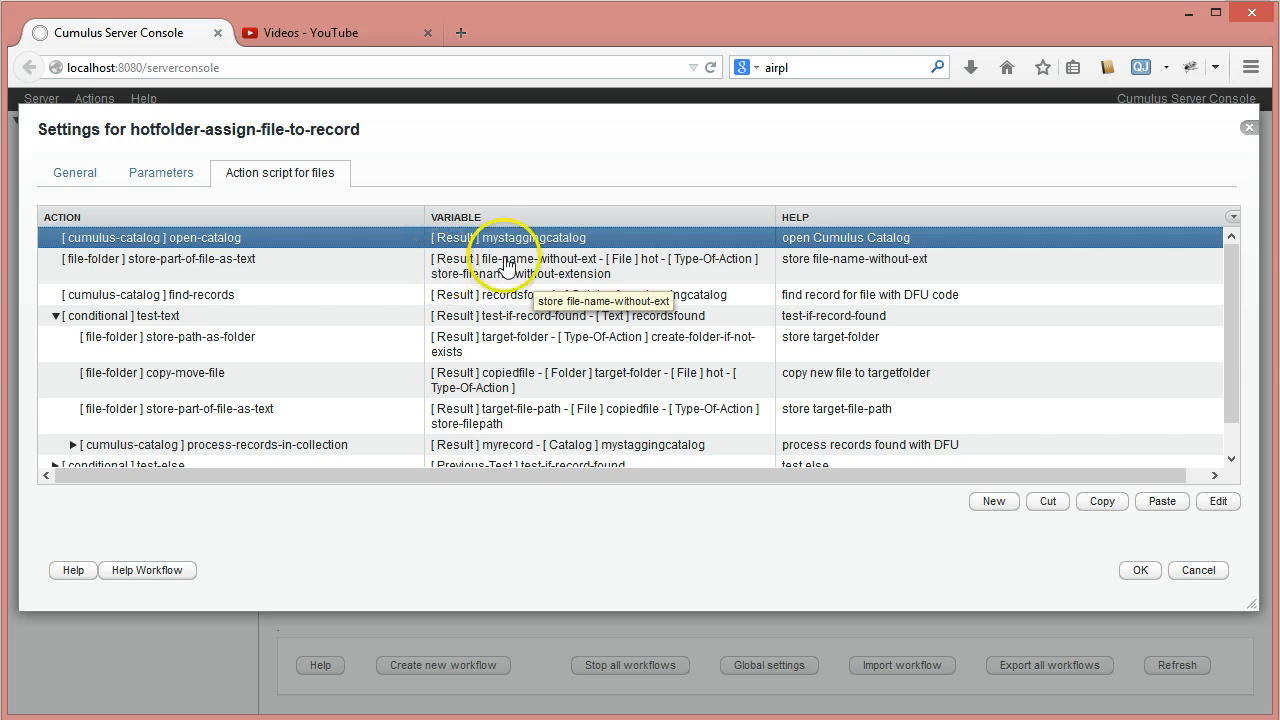
{"action": "left_click", "coordinate": [650, 262]}
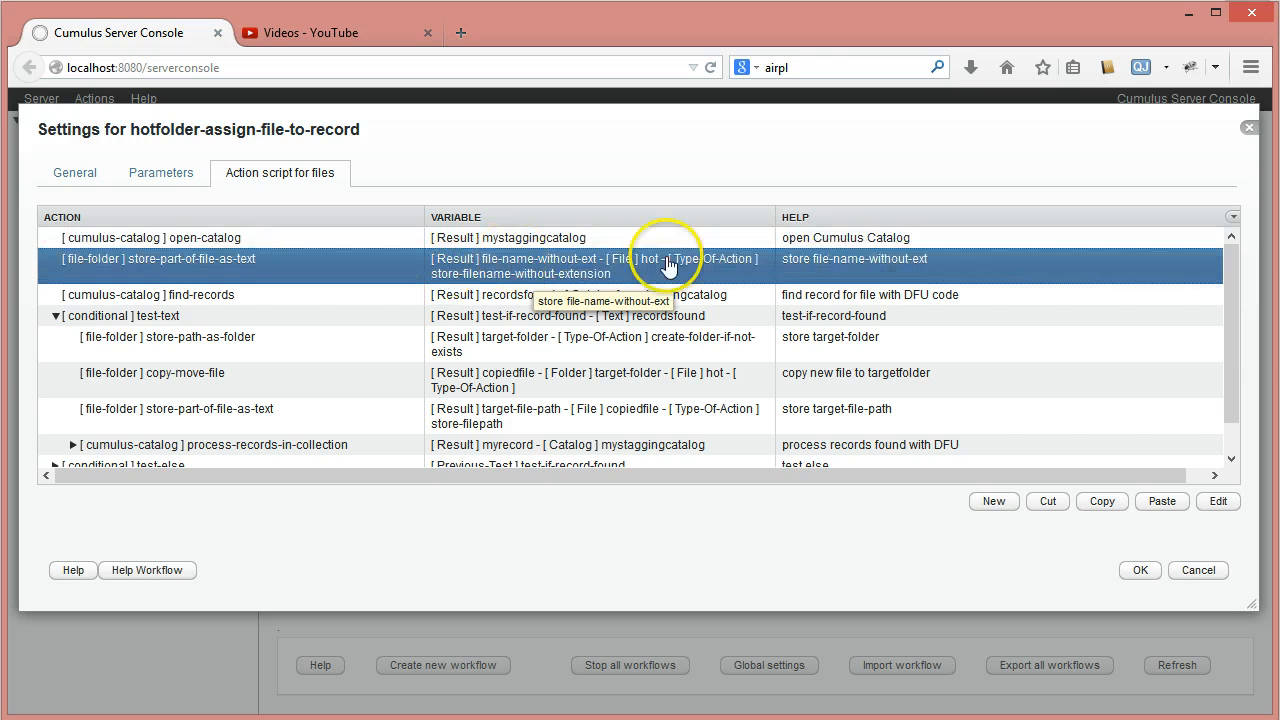
{"action": "left_click", "coordinate": [494, 298]}
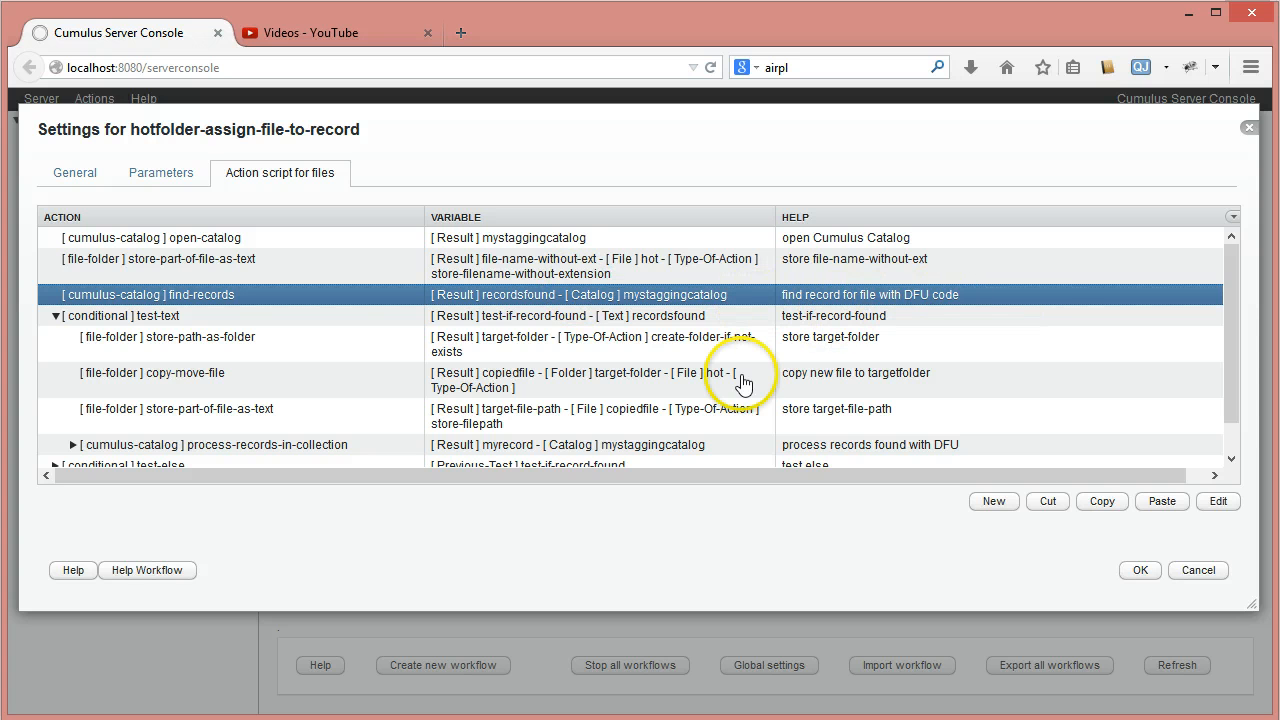
{"action": "left_click", "coordinate": [515, 318]}
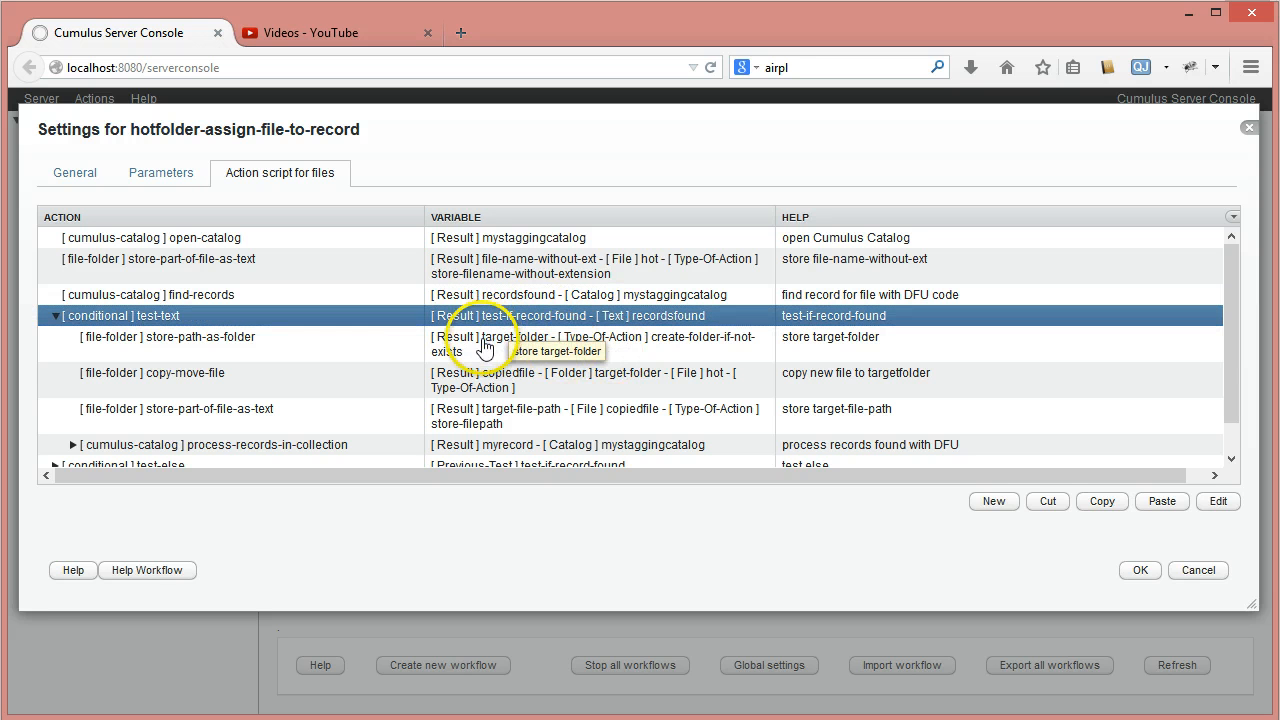
{"action": "left_click", "coordinate": [255, 344]}
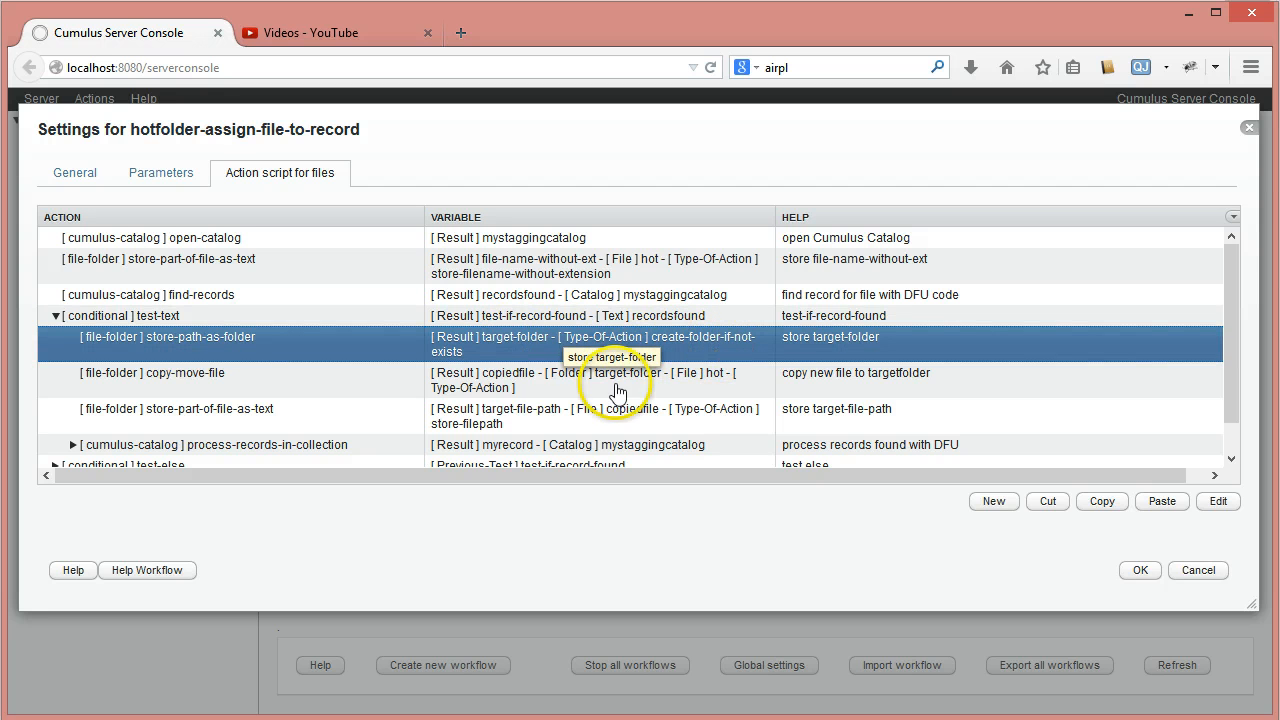
{"action": "left_click", "coordinate": [519, 388]}
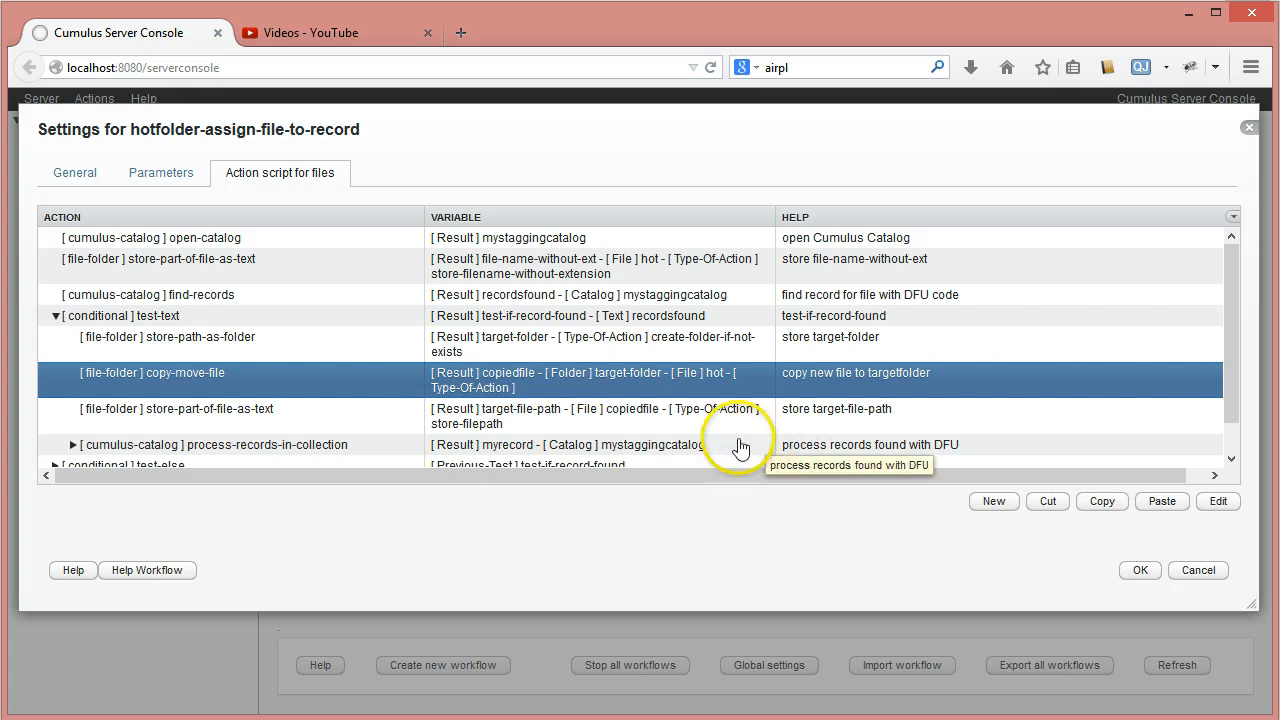
- Cut the store-part-of-file-as-text action for the target file path from test-text and expand process-records-in-collection
{"action": "left_click", "coordinate": [521, 414]}
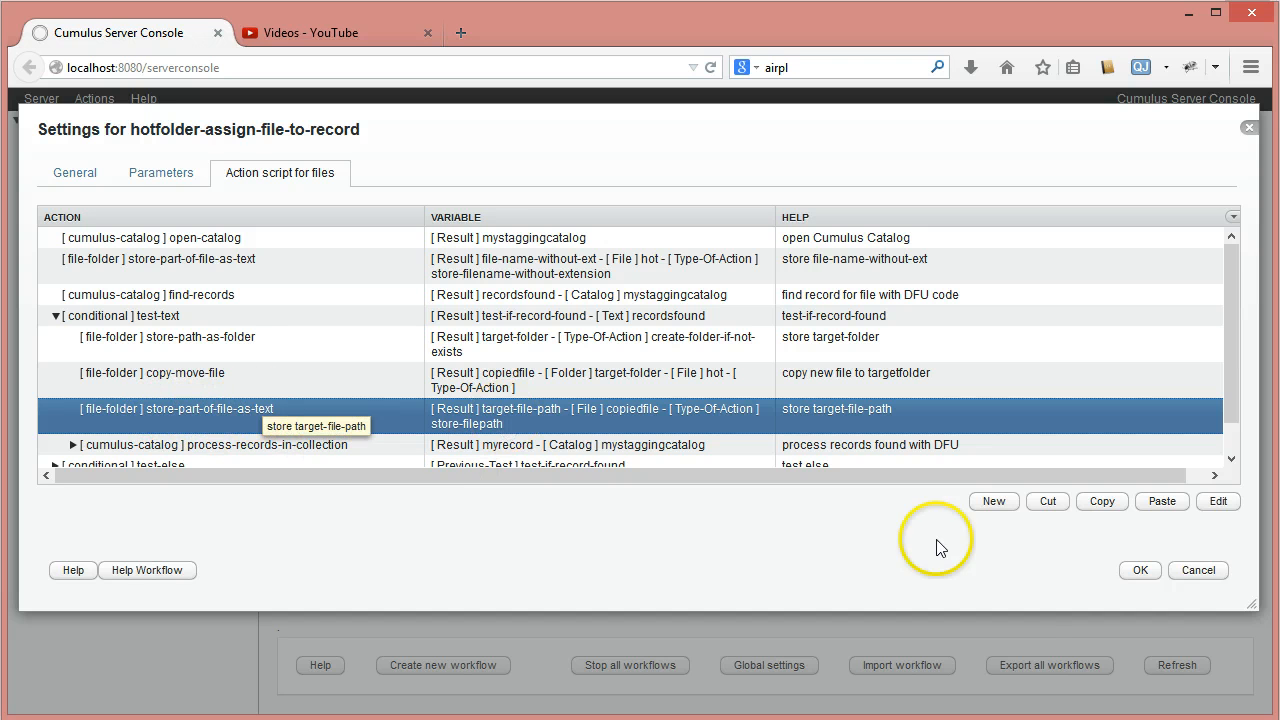
{"action": "left_click", "coordinate": [1048, 501]}
{"action": "left_click", "coordinate": [205, 409]}
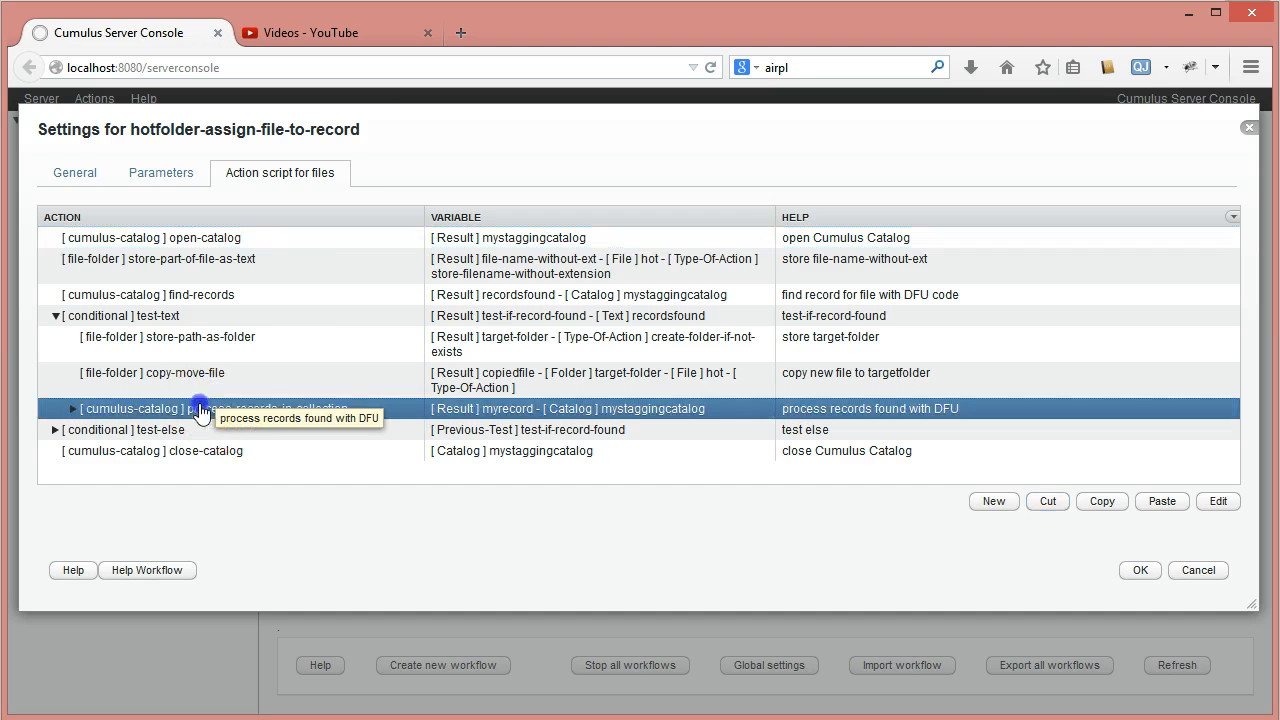
{"action": "left_click", "coordinate": [72, 409]}
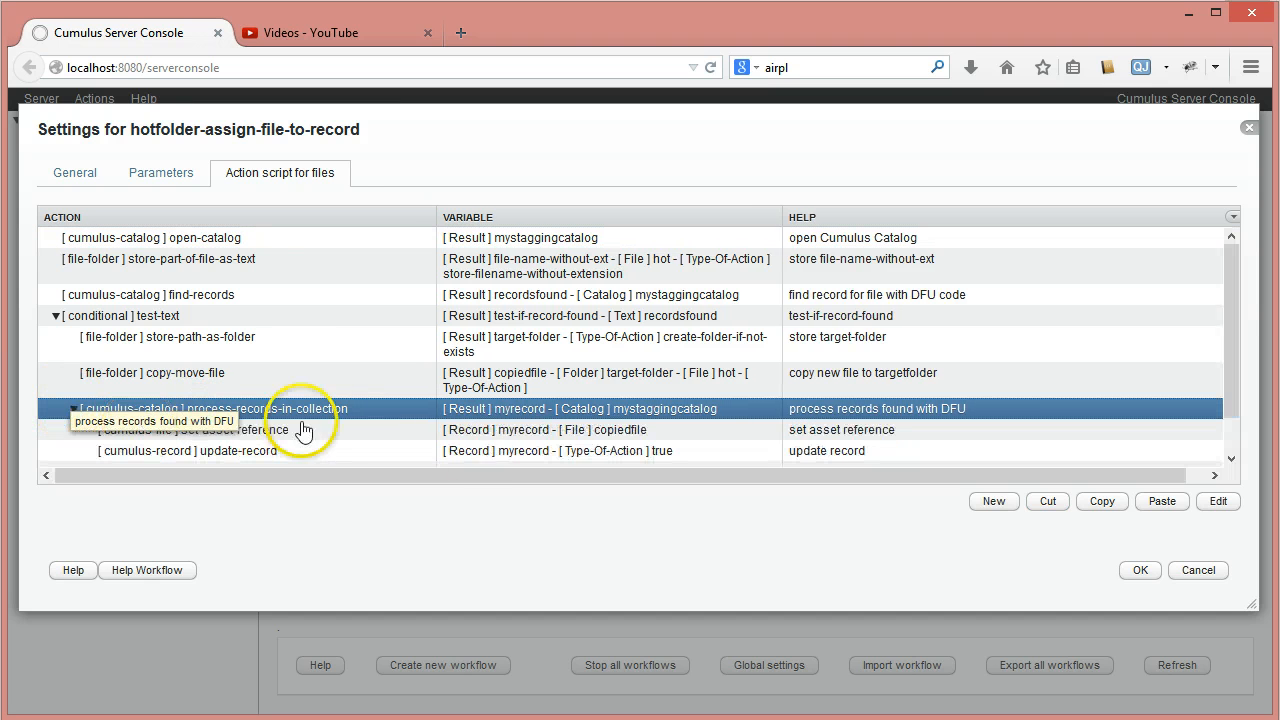
- Review the find-records, process-records-in-collection and set-asset-reference actions
{"action": "left_click", "coordinate": [157, 300]}
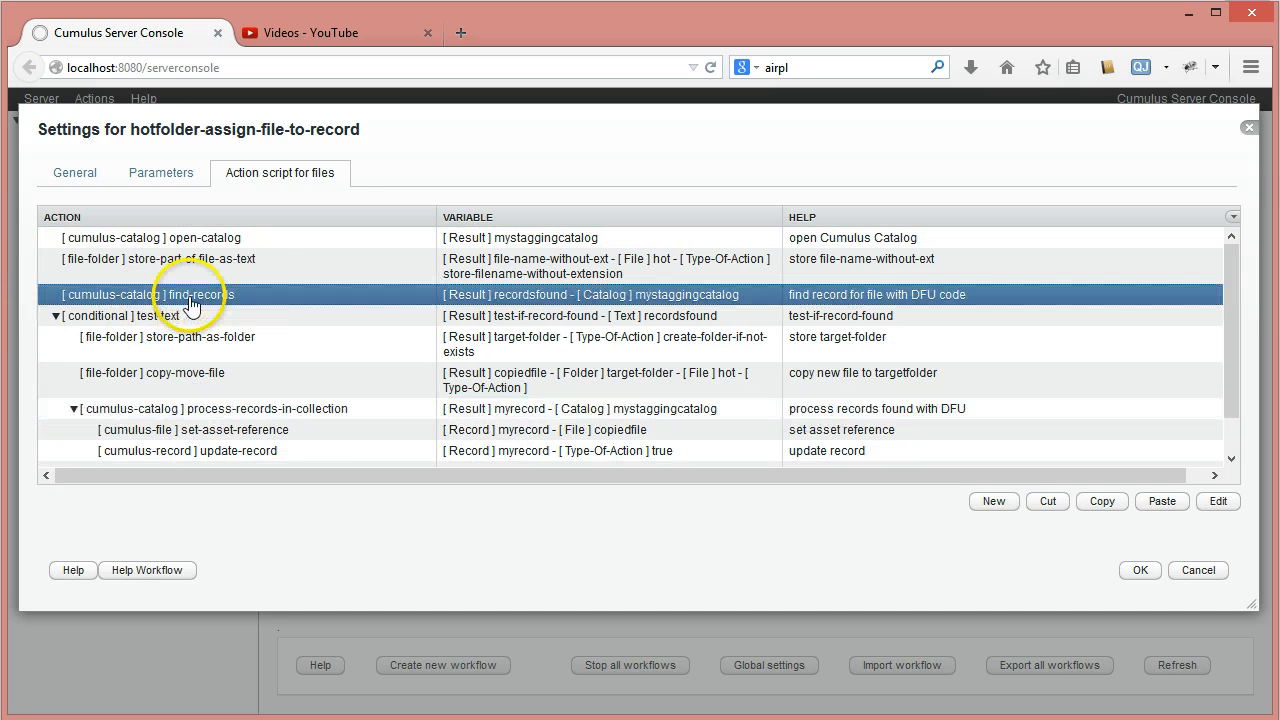
{"action": "left_click", "coordinate": [250, 412]}
{"action": "left_click", "coordinate": [214, 431]}
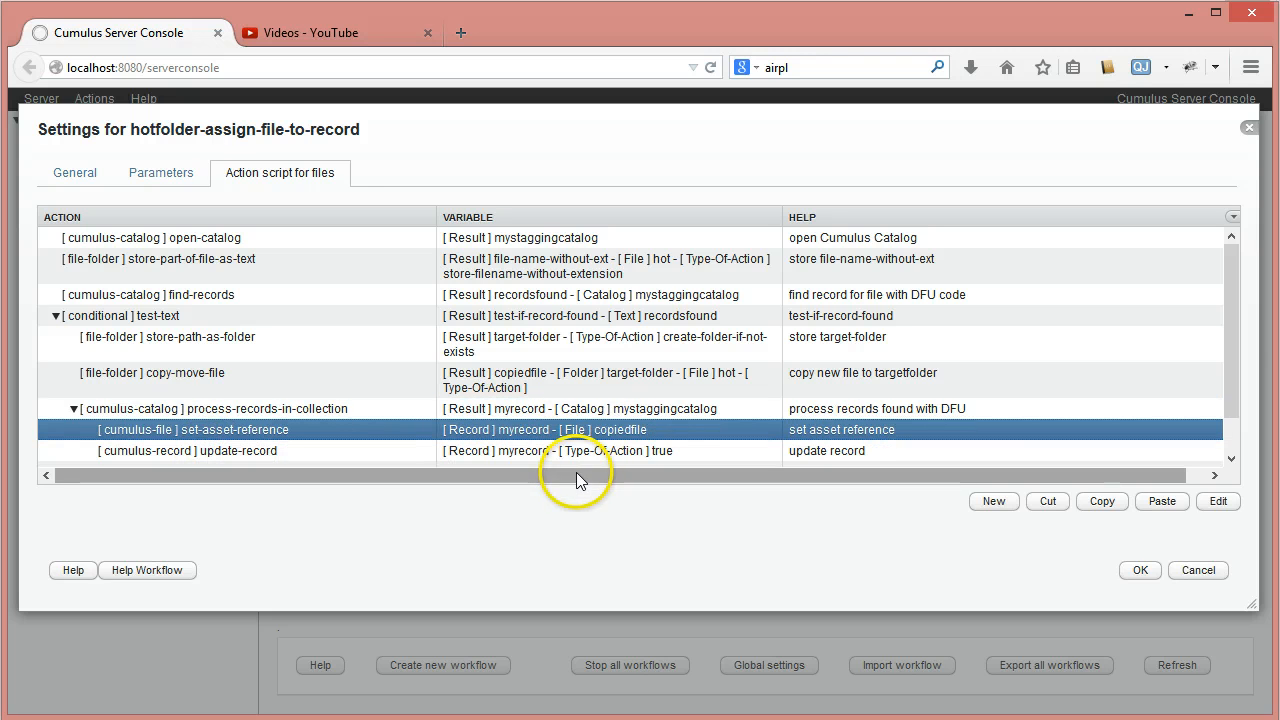
- Add a new cumulus-record action of type store-record-field-value-as-text after update-record
{"action": "left_click", "coordinate": [275, 452]}
{"action": "left_click_drag", "start_coordinate": [1234, 271], "coordinate": [1237, 366]}
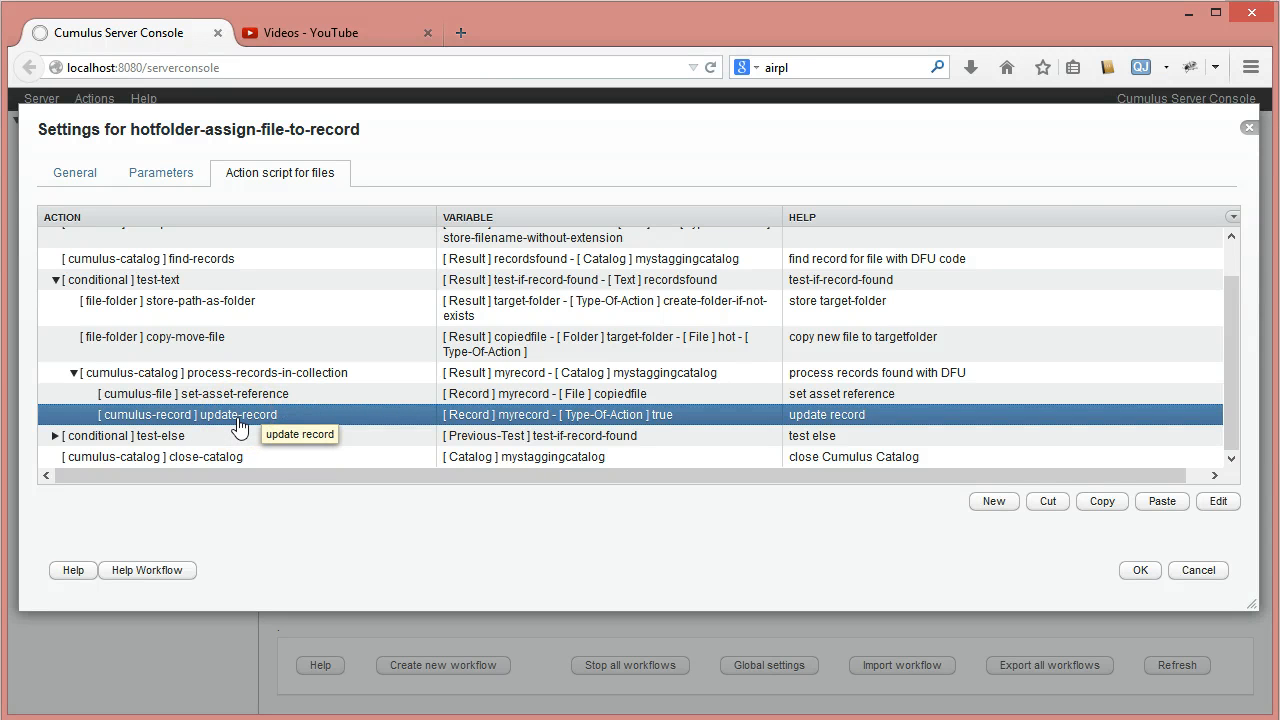
{"action": "left_click", "coordinate": [994, 504]}
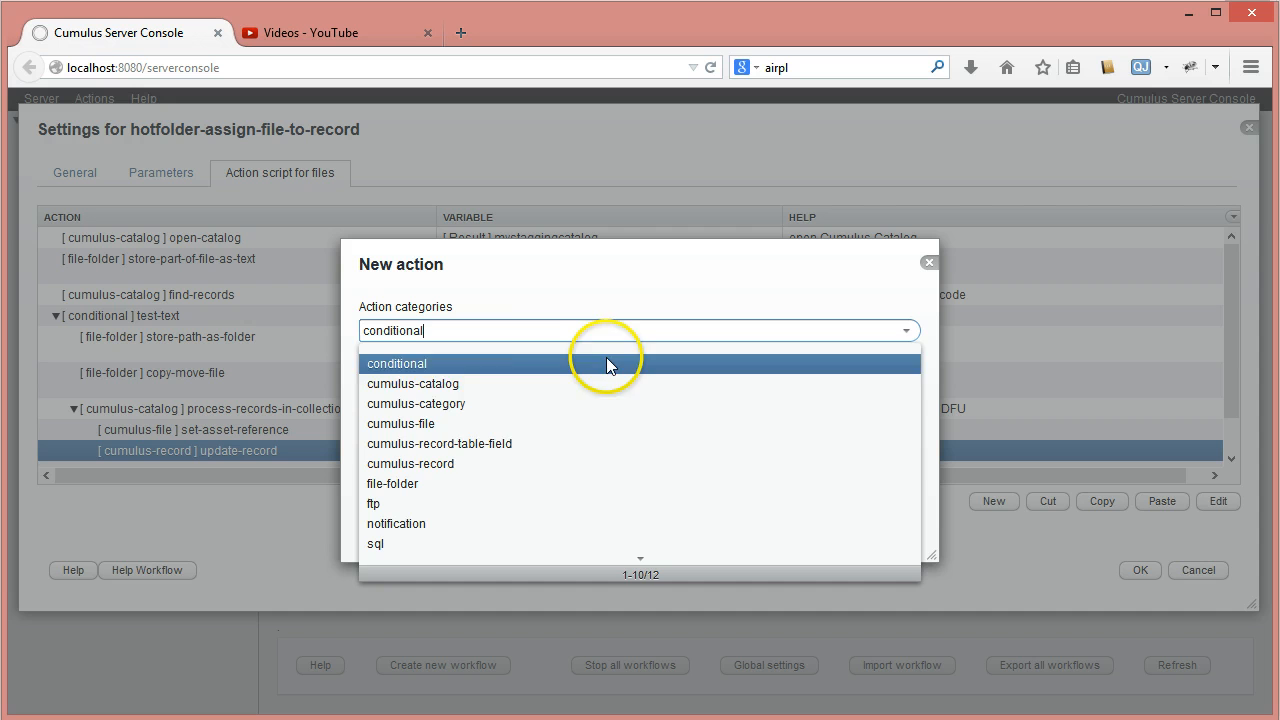
{"action": "left_click", "coordinate": [440, 463]}
{"action": "left_click", "coordinate": [906, 385]}
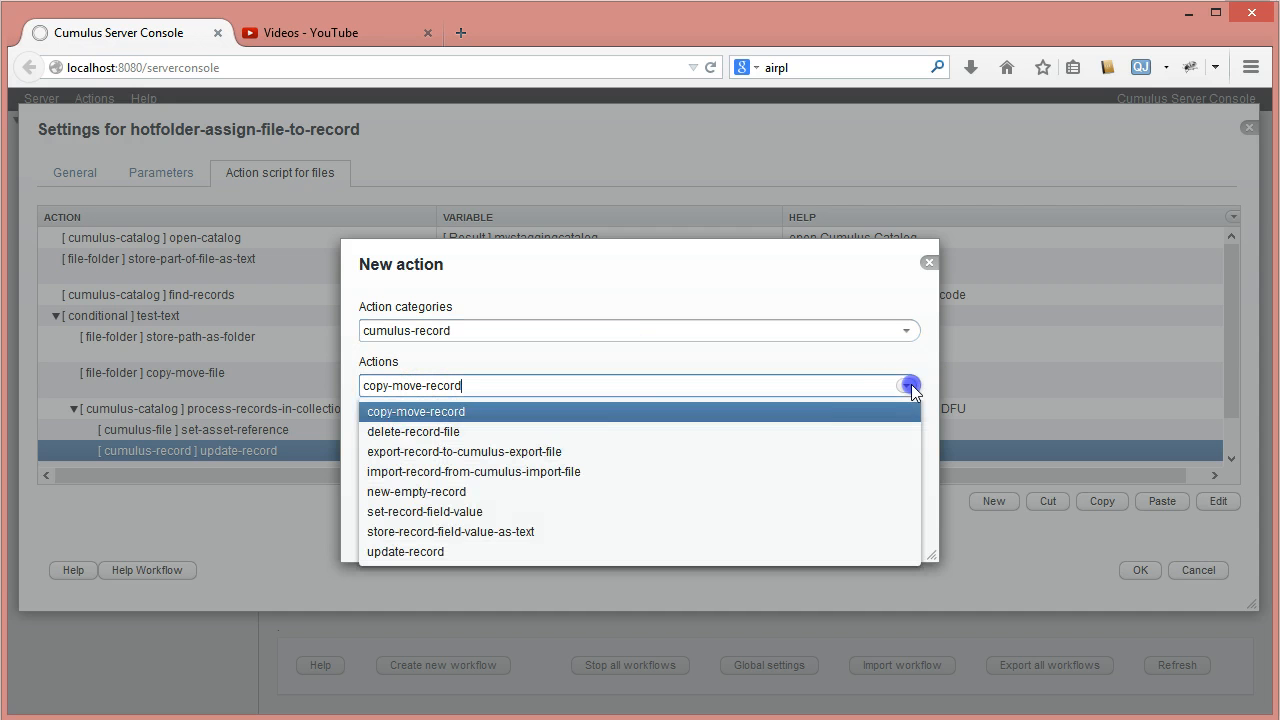
{"action": "left_click", "coordinate": [445, 533]}
{"action": "left_click", "coordinate": [831, 522]}
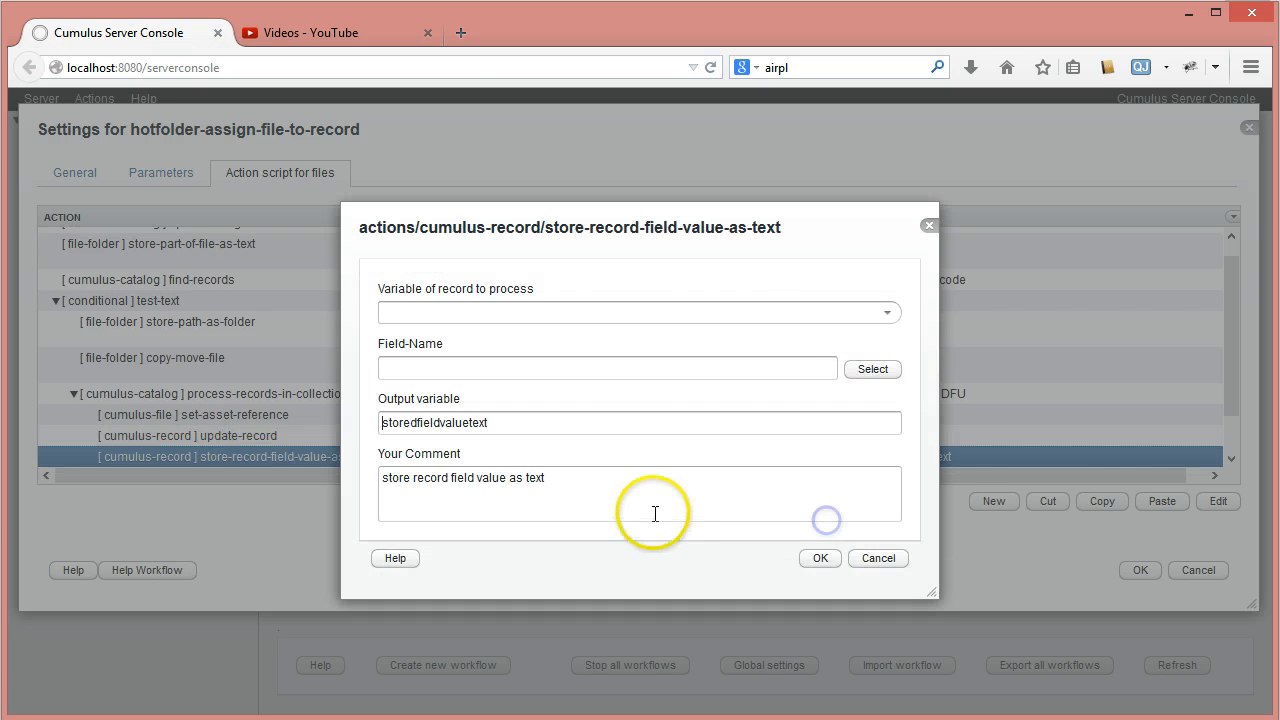
- Set myrecord as the record to process and choose the Stagging catalog as the source for the field name
{"action": "left_click", "coordinate": [887, 313]}
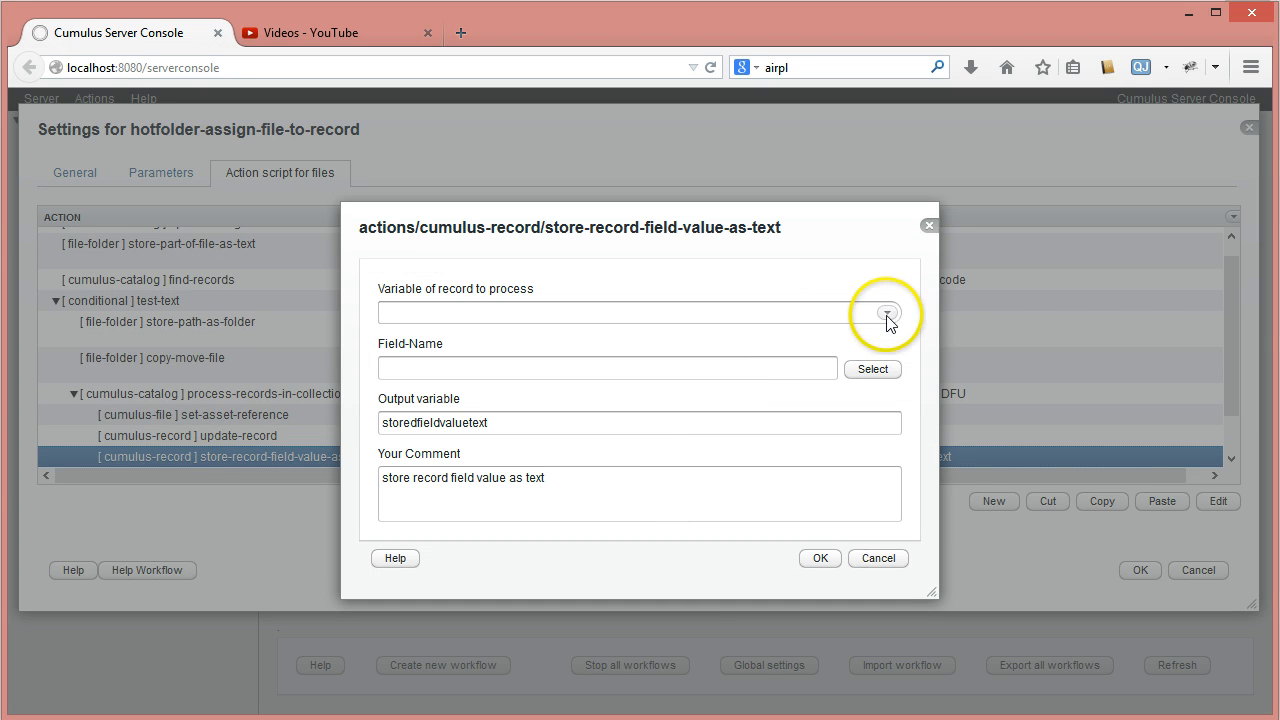
{"action": "left_click", "coordinate": [430, 355]}
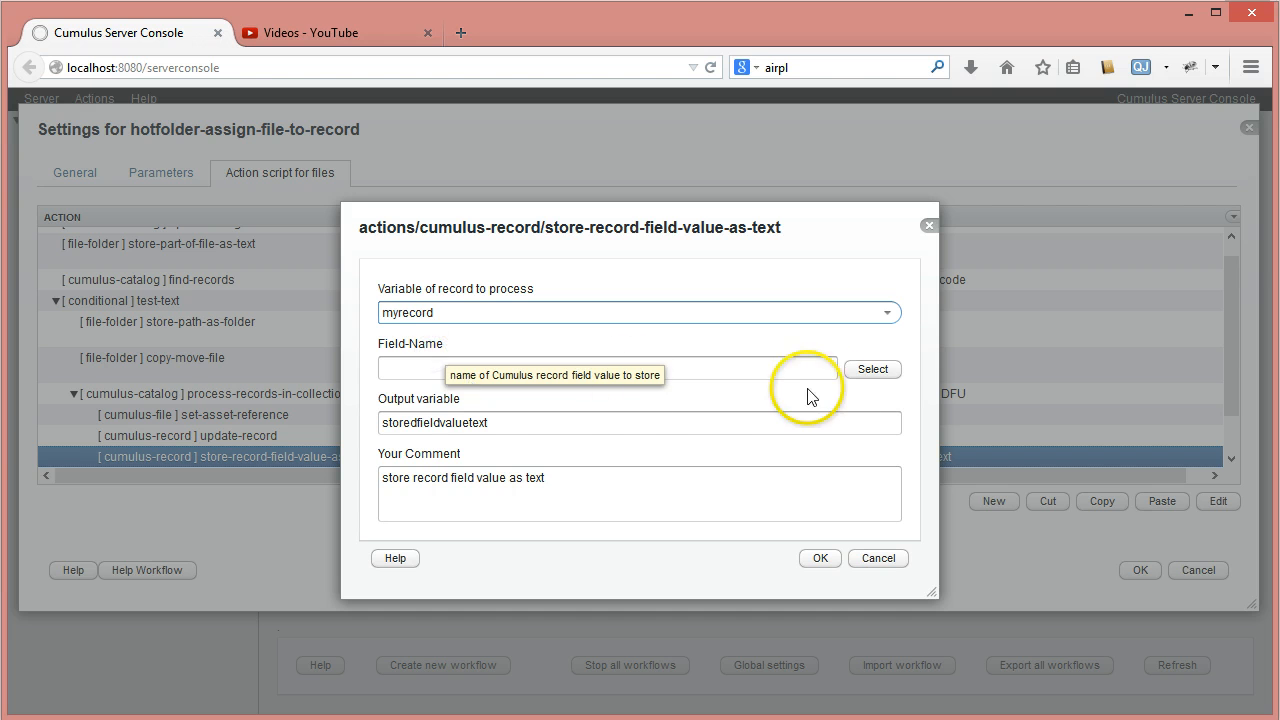
{"action": "left_click", "coordinate": [871, 371]}
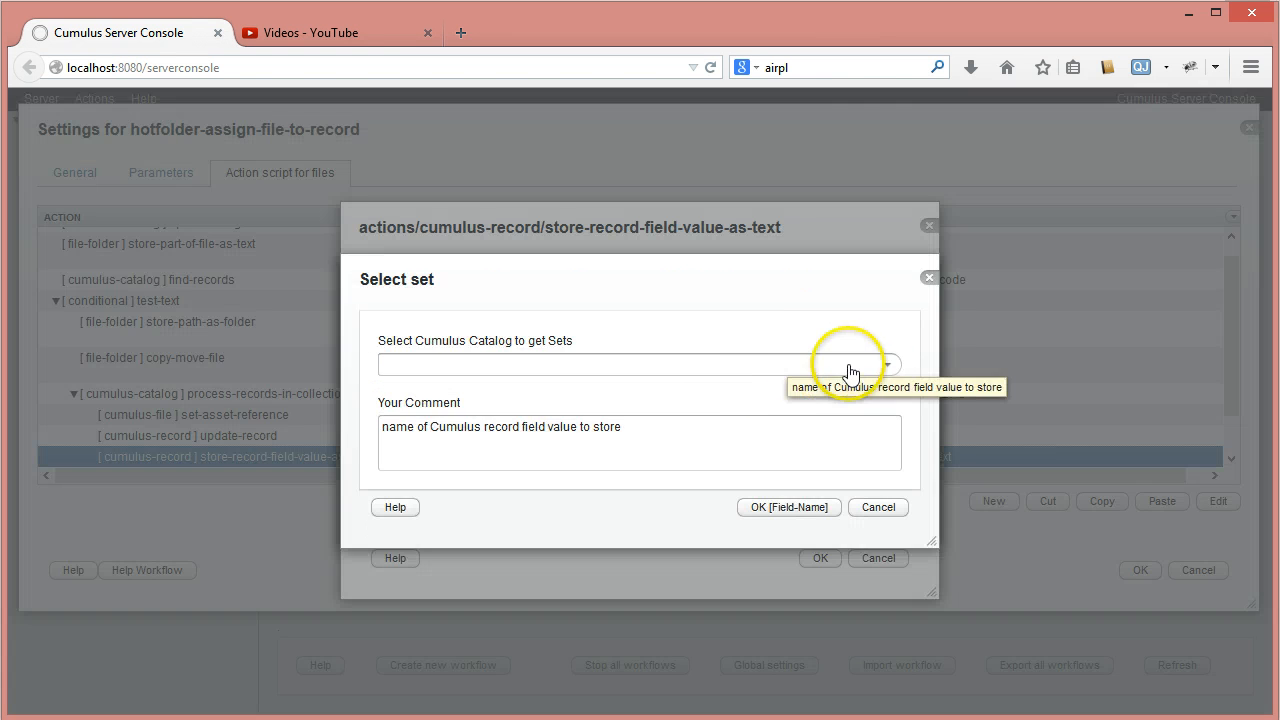
{"action": "left_click", "coordinate": [887, 364]}
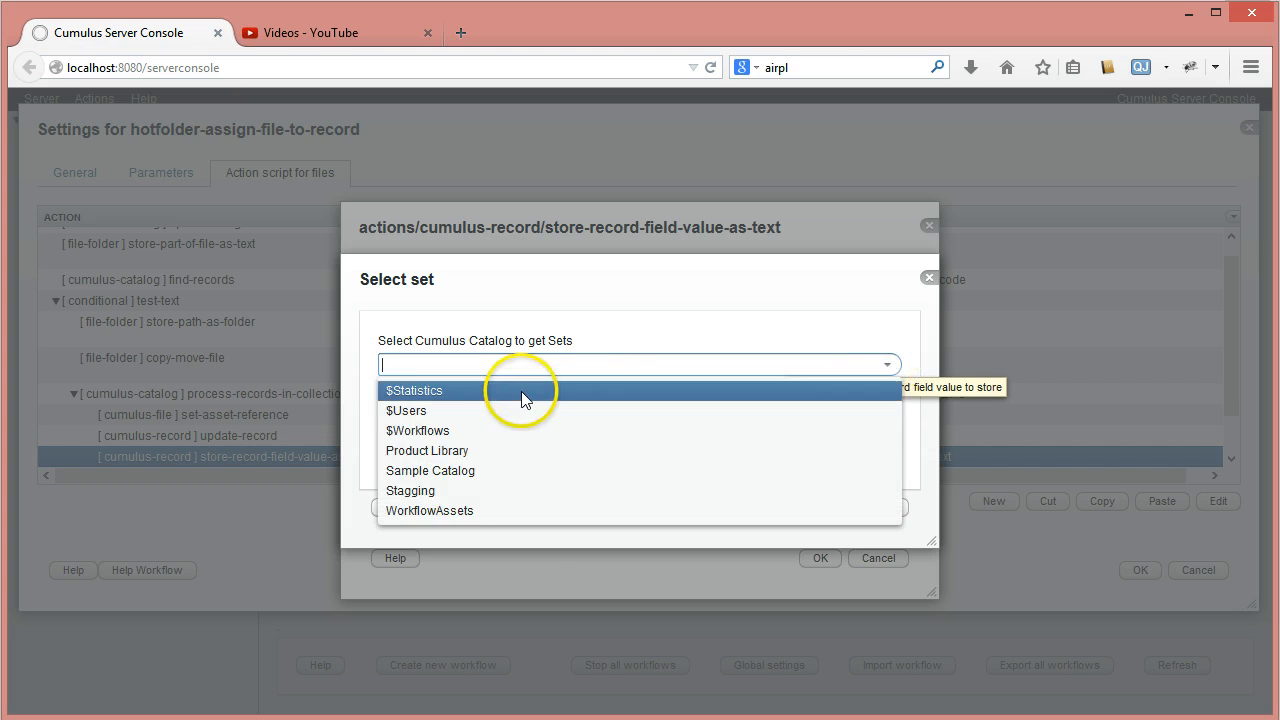
{"action": "left_click", "coordinate": [463, 490]}
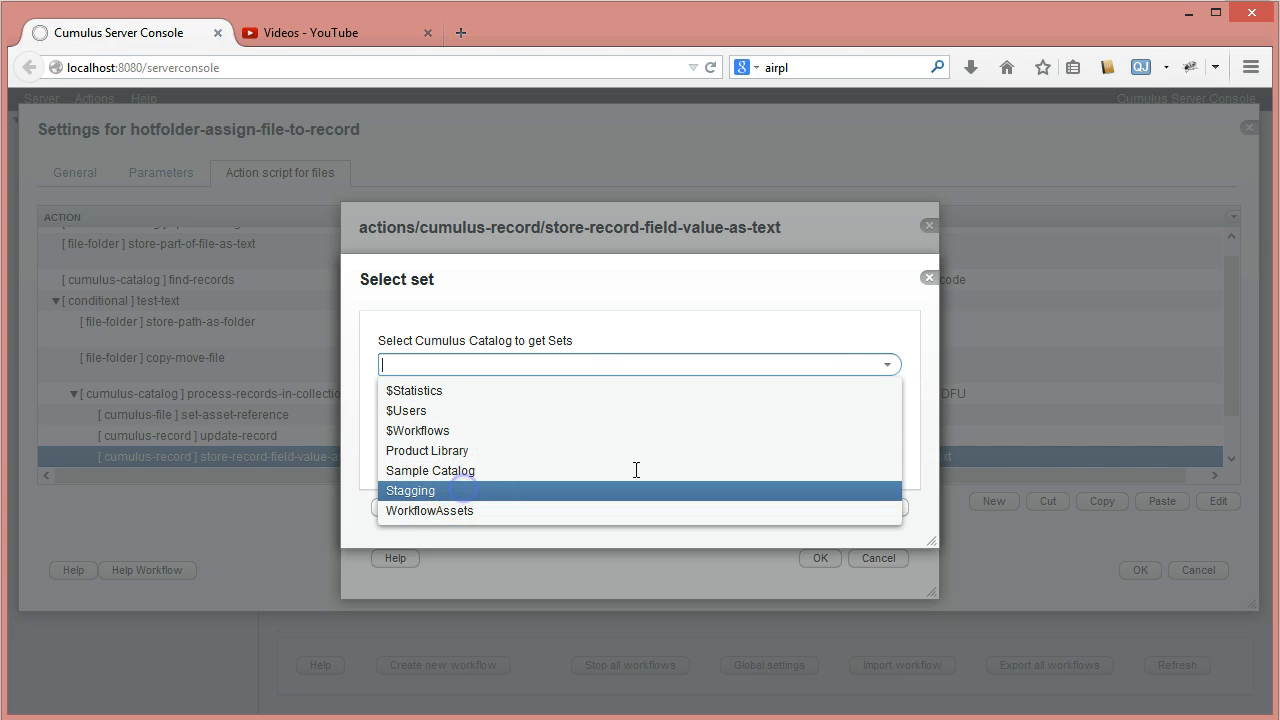
- Pick Horizontal Resolution as the record field to store and confirm the field selection
{"action": "left_click", "coordinate": [887, 420]}
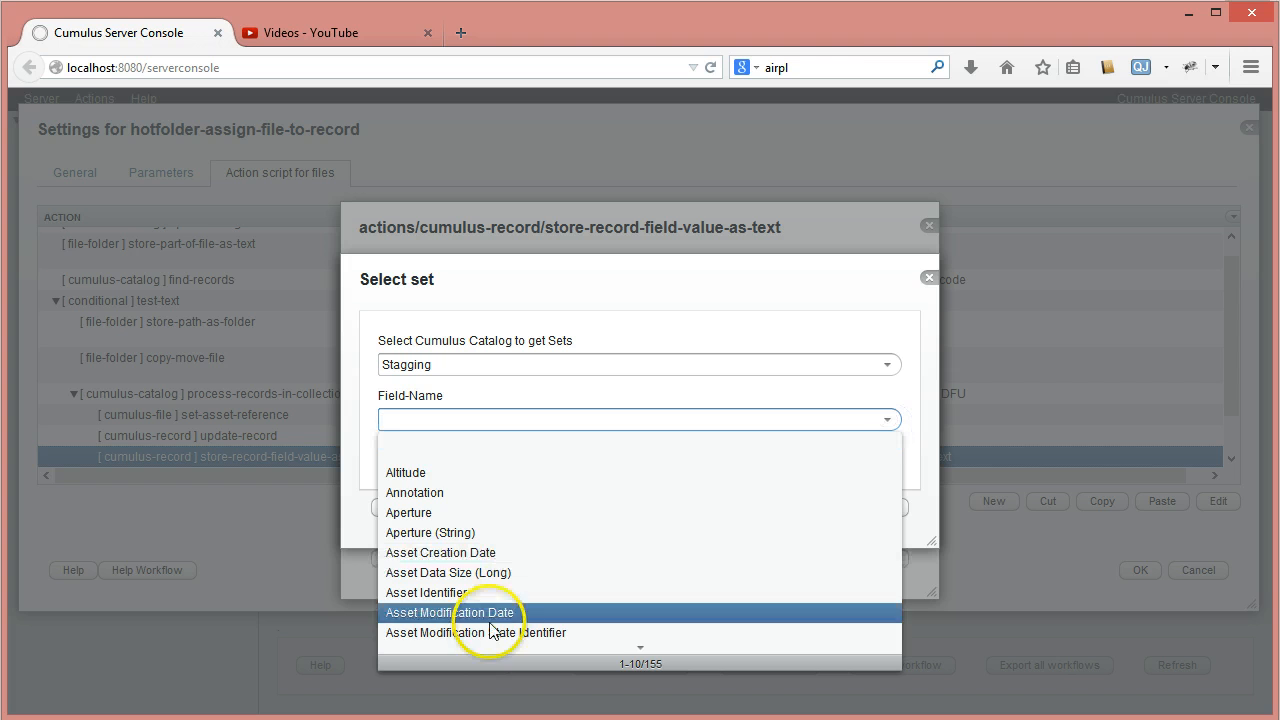
{"action": "scroll", "coordinate": [489, 628], "scroll_direction": "down", "scroll_amount": 1}
{"action": "scroll", "coordinate": [489, 628], "scroll_direction": "down", "scroll_amount": 5}
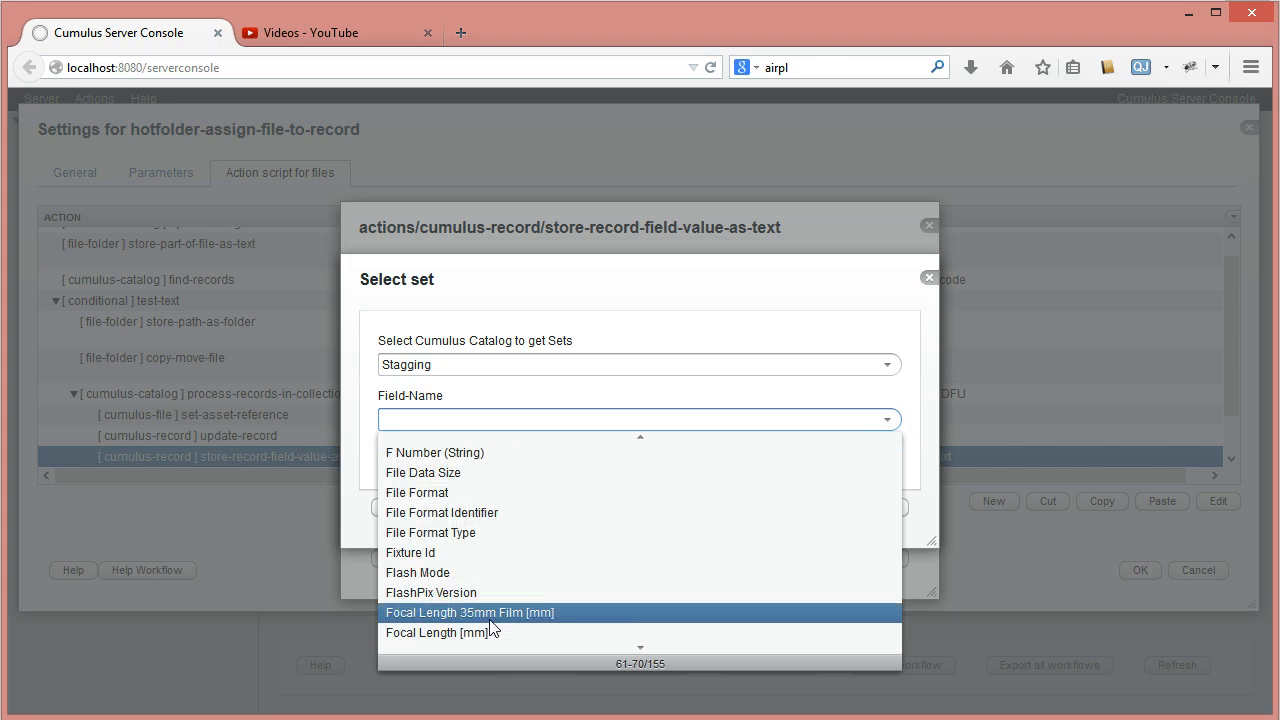
{"action": "scroll", "coordinate": [490, 628], "scroll_direction": "down", "scroll_amount": 3}
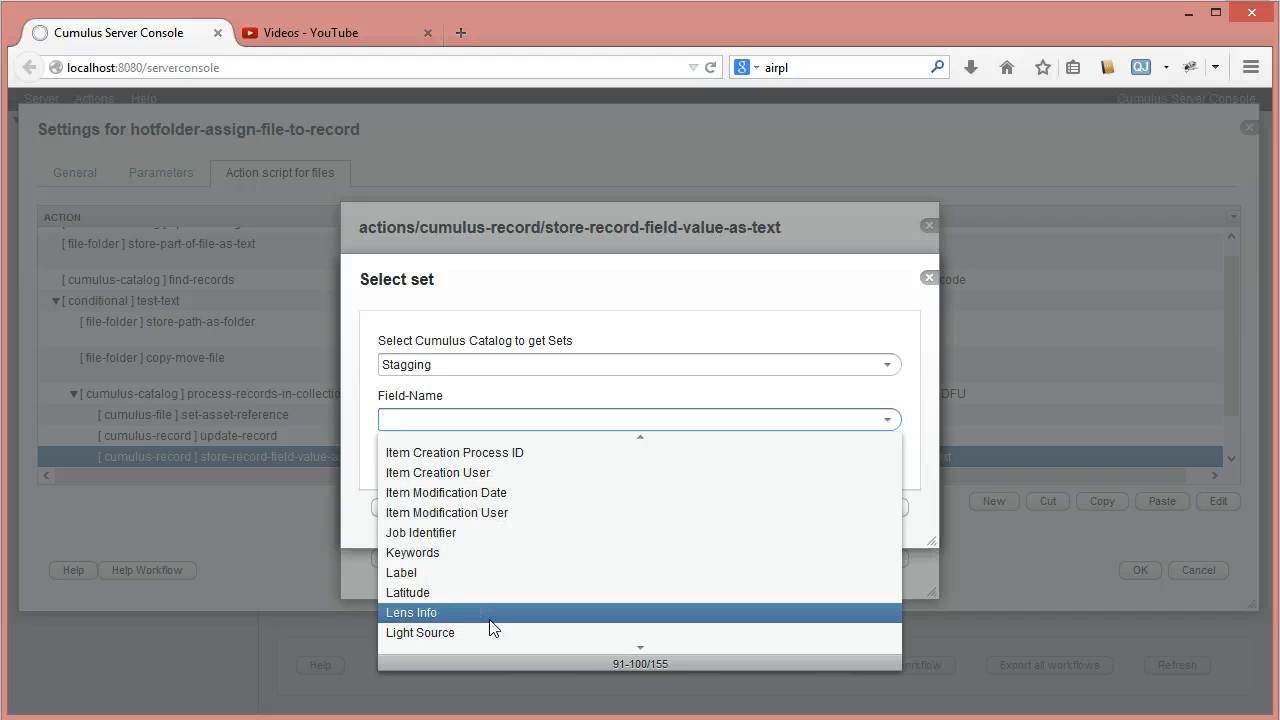
{"action": "scroll", "coordinate": [490, 628], "scroll_direction": "down", "scroll_amount": 1}
{"action": "scroll", "coordinate": [490, 628], "scroll_direction": "up", "scroll_amount": 2}
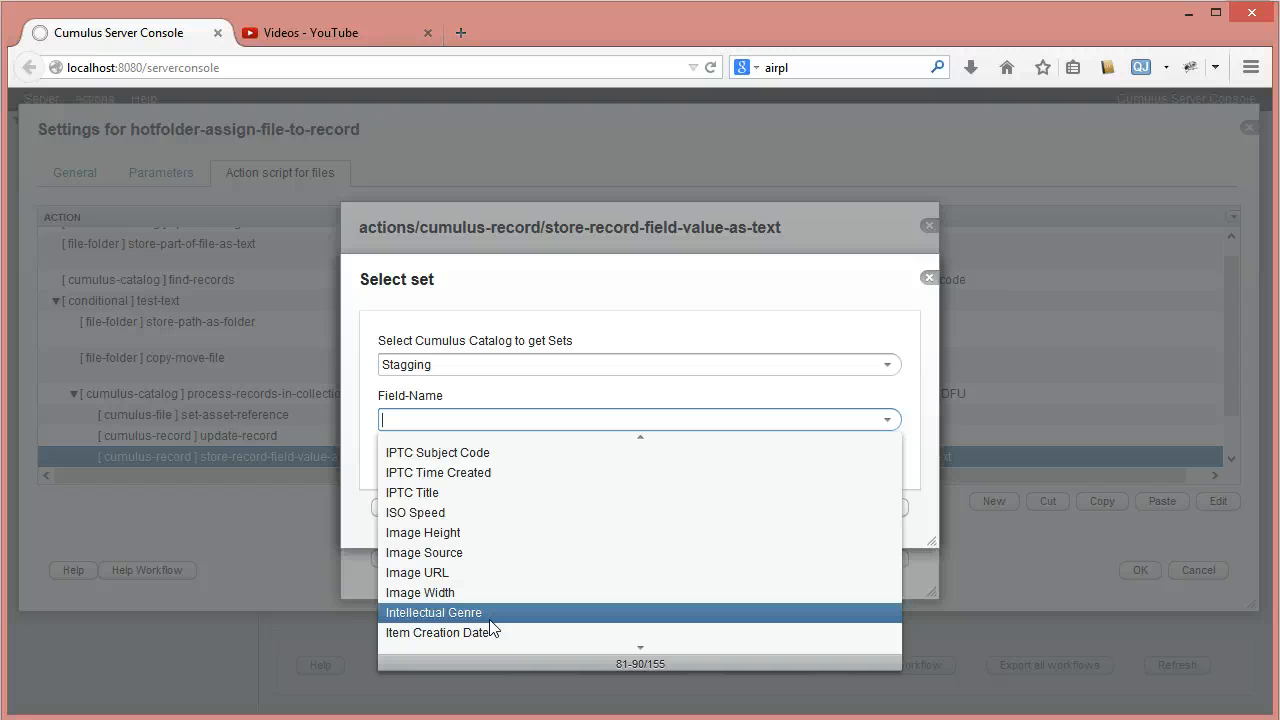
{"action": "scroll", "coordinate": [490, 628], "scroll_direction": "up", "scroll_amount": 1}
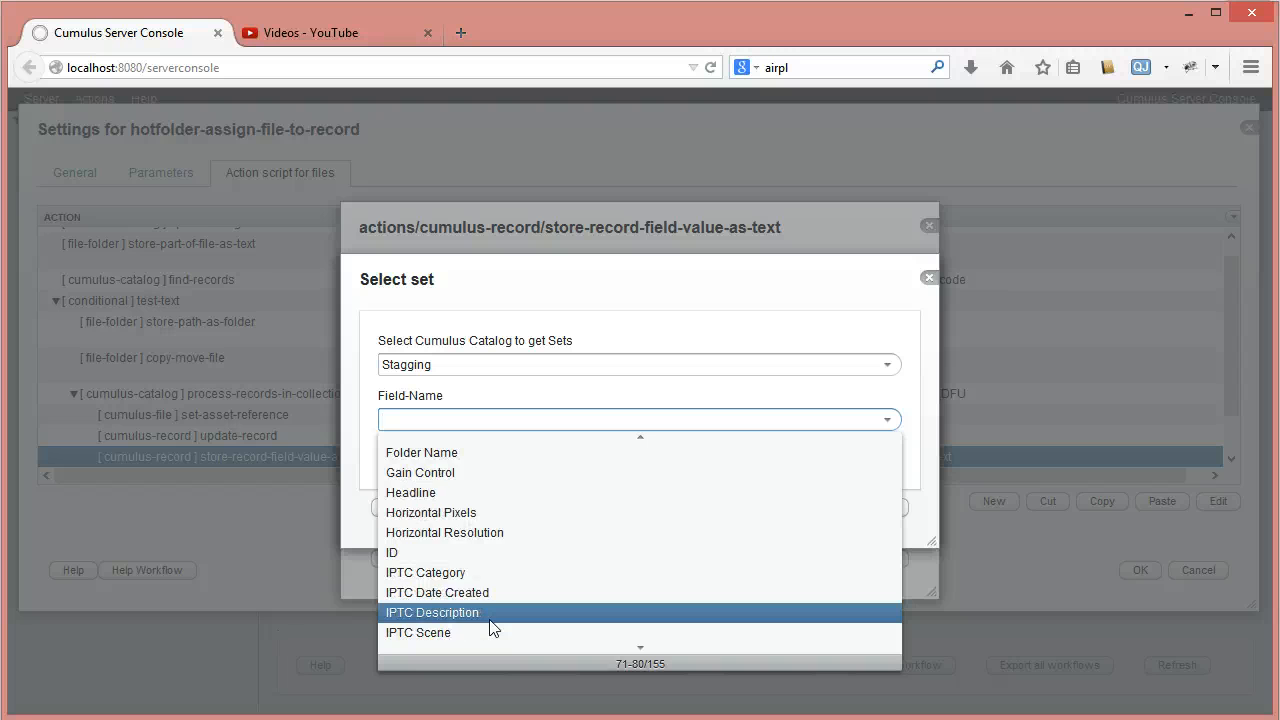
{"action": "left_click", "coordinate": [478, 532]}
{"action": "left_click", "coordinate": [742, 505]}
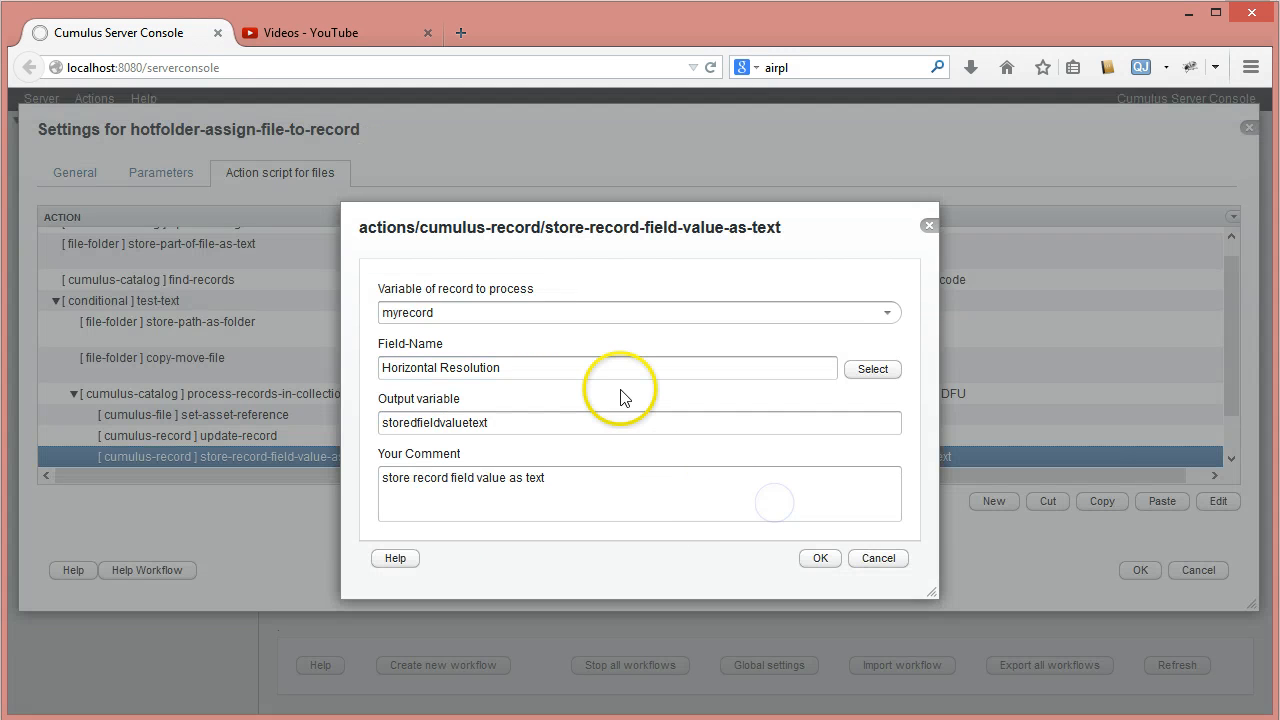
- Name the output variable of the store-record-field-value-as-text action resolution
{"action": "double_click", "coordinate": [520, 422]}
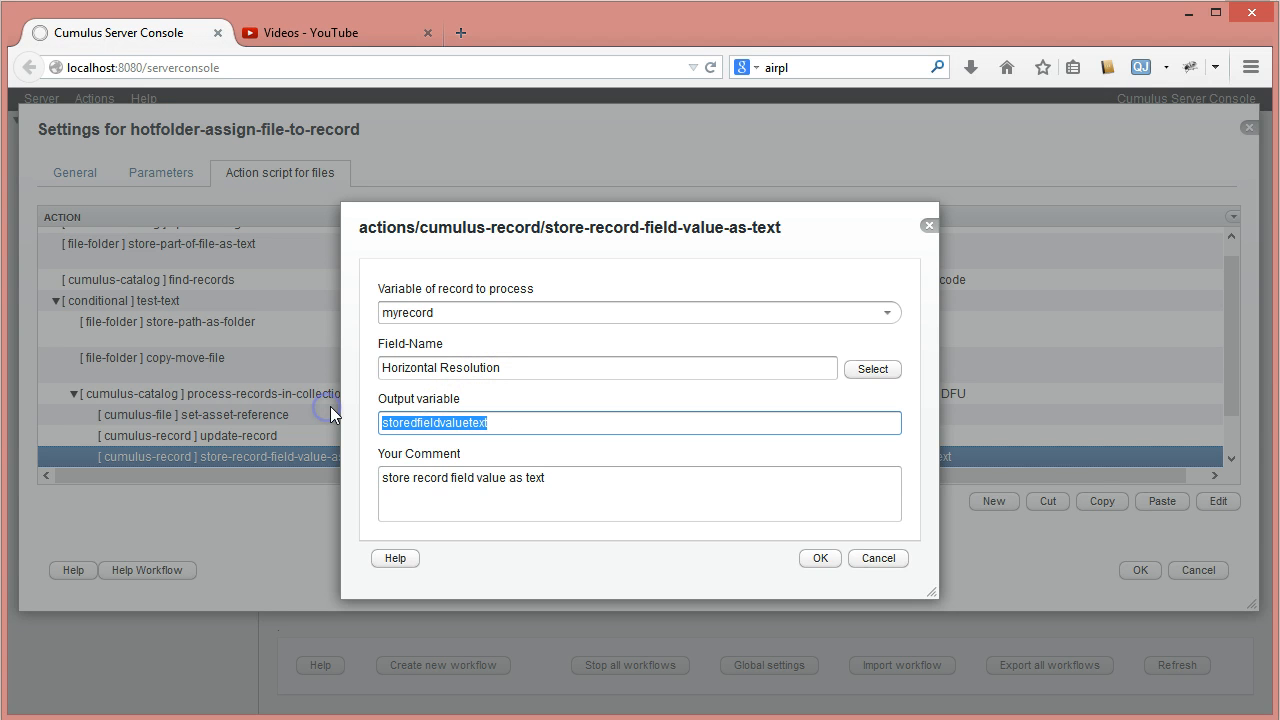
{"action": "type", "text": "reslution"}
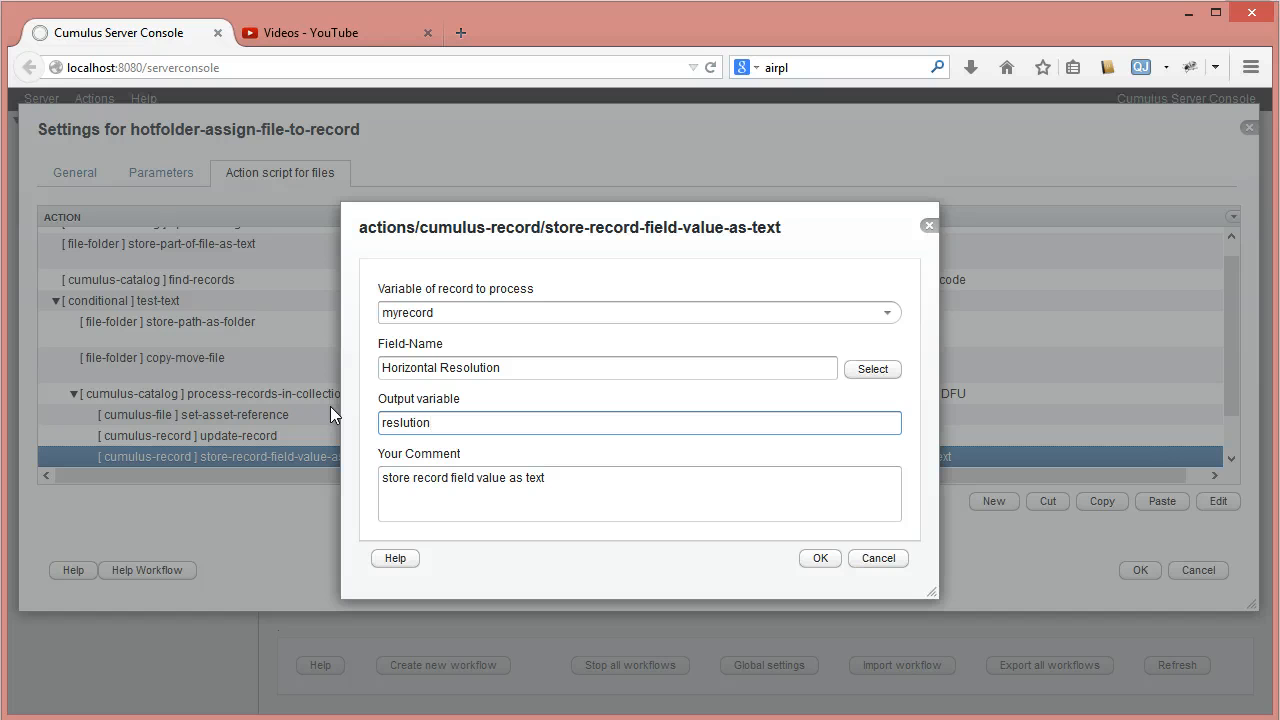
{"action": "left_click", "coordinate": [399, 426]}
{"action": "type", "text": "o"}
{"action": "key", "text": "ctrl+a"}
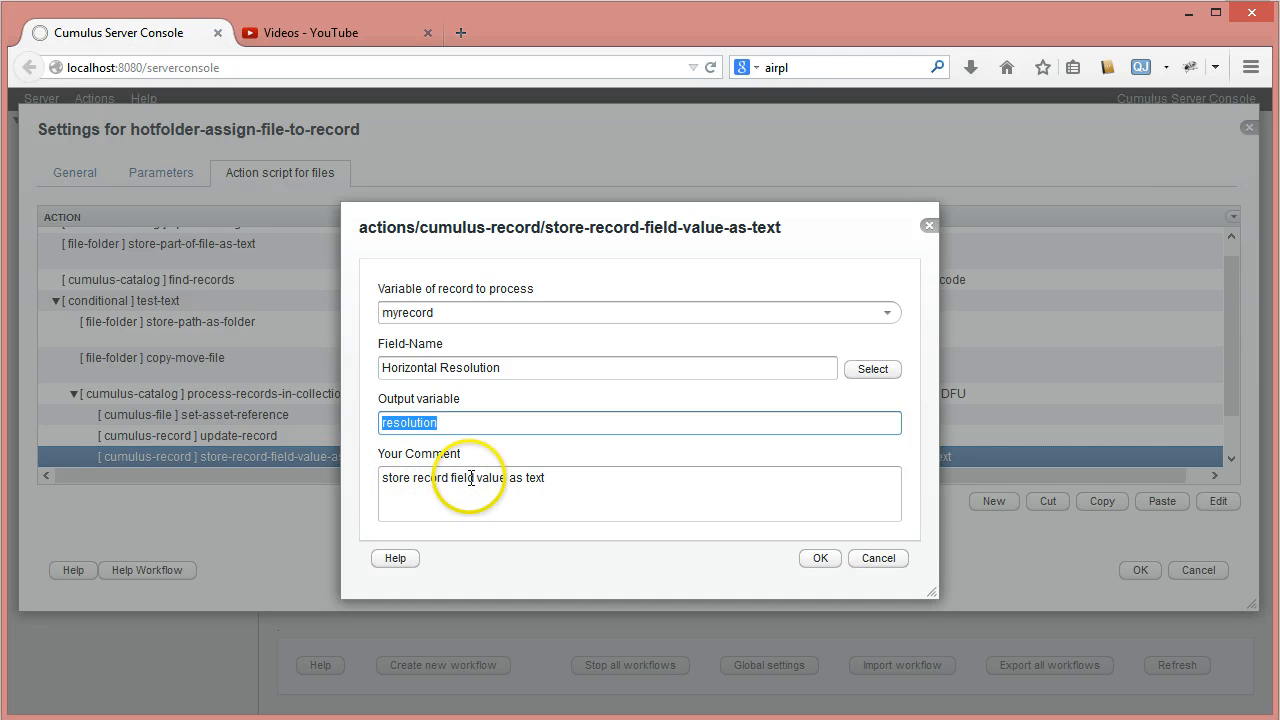
- Change the action's comment to "store record field value of resolution" and save the action
{"action": "left_click_drag", "start_coordinate": [509, 478], "coordinate": [566, 480]}
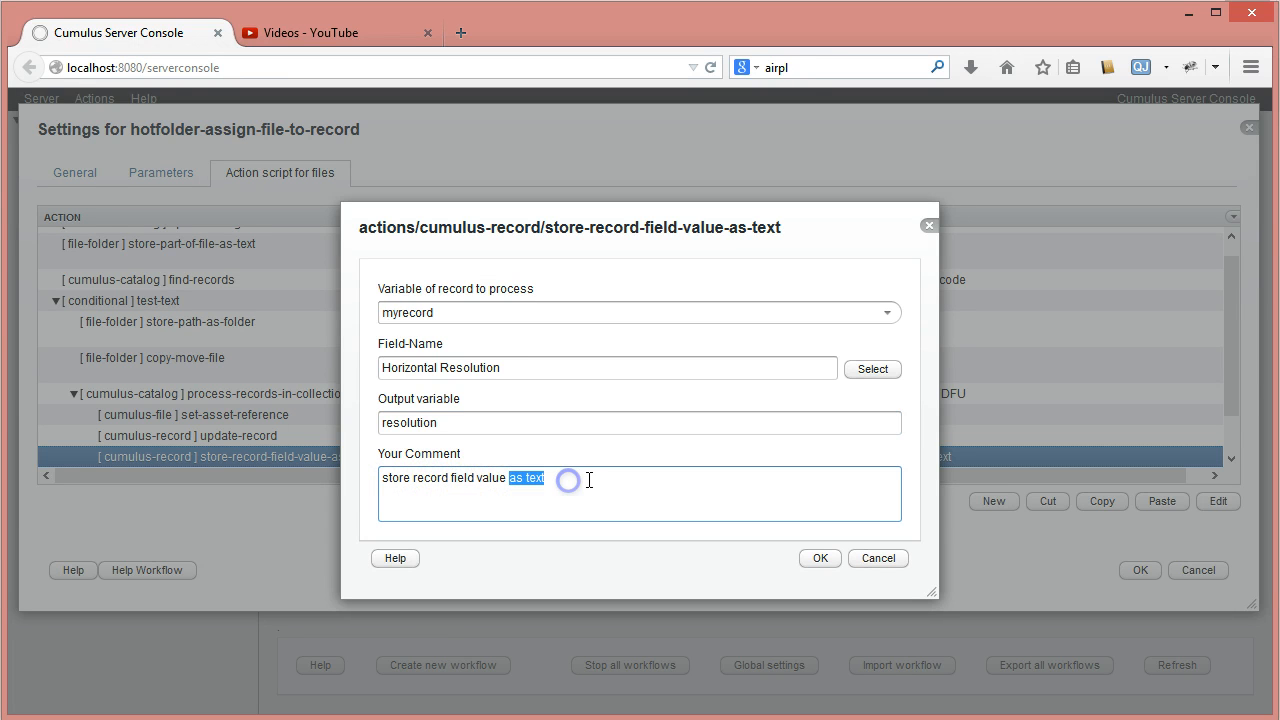
{"action": "type", "text": "of resolution"}
{"action": "left_click", "coordinate": [520, 480]}
{"action": "left_click", "coordinate": [818, 560]}
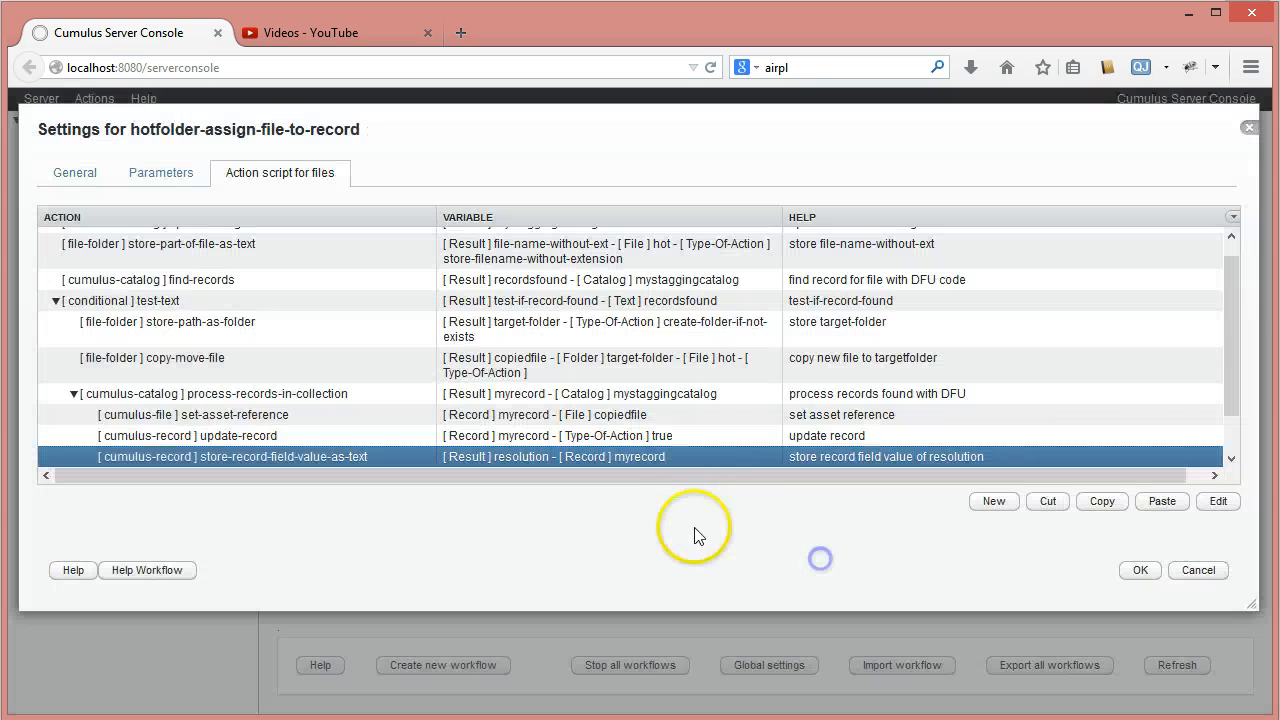
- Add a new conditional action of type test-text after store-record-field-value-as-text
{"action": "left_click_drag", "start_coordinate": [1231, 330], "coordinate": [1243, 422]}
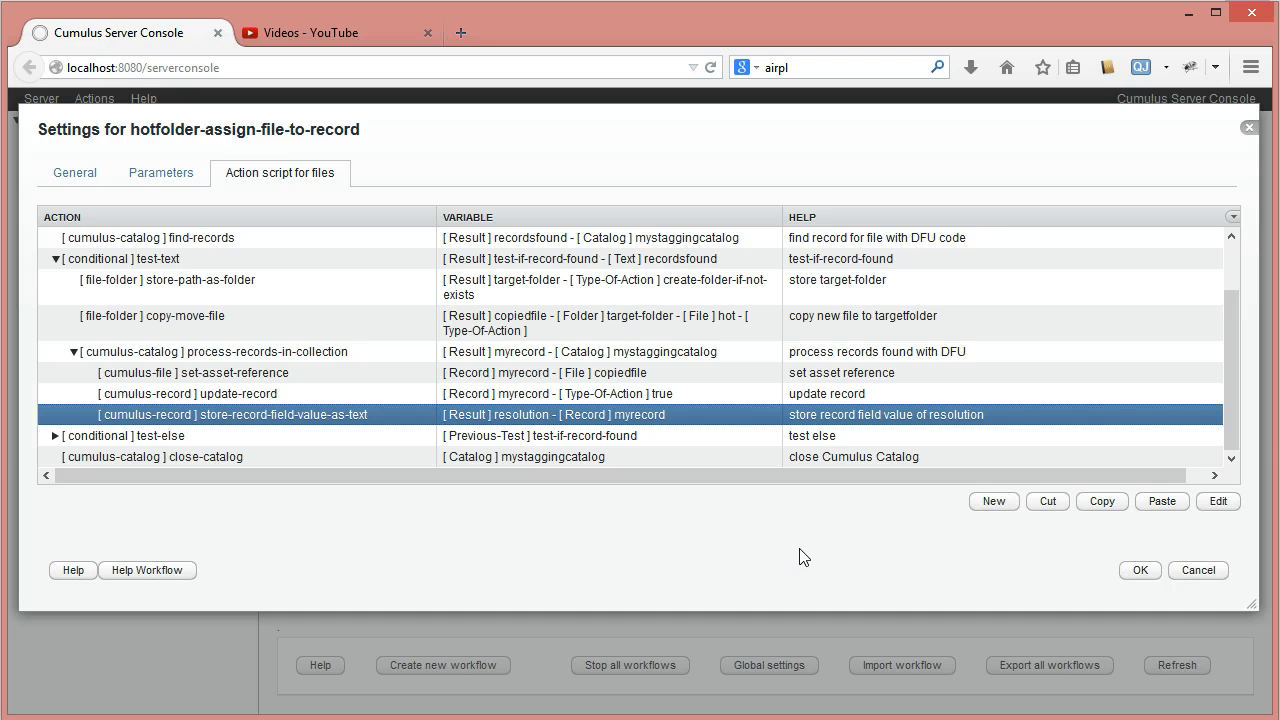
{"action": "left_click", "coordinate": [990, 502]}
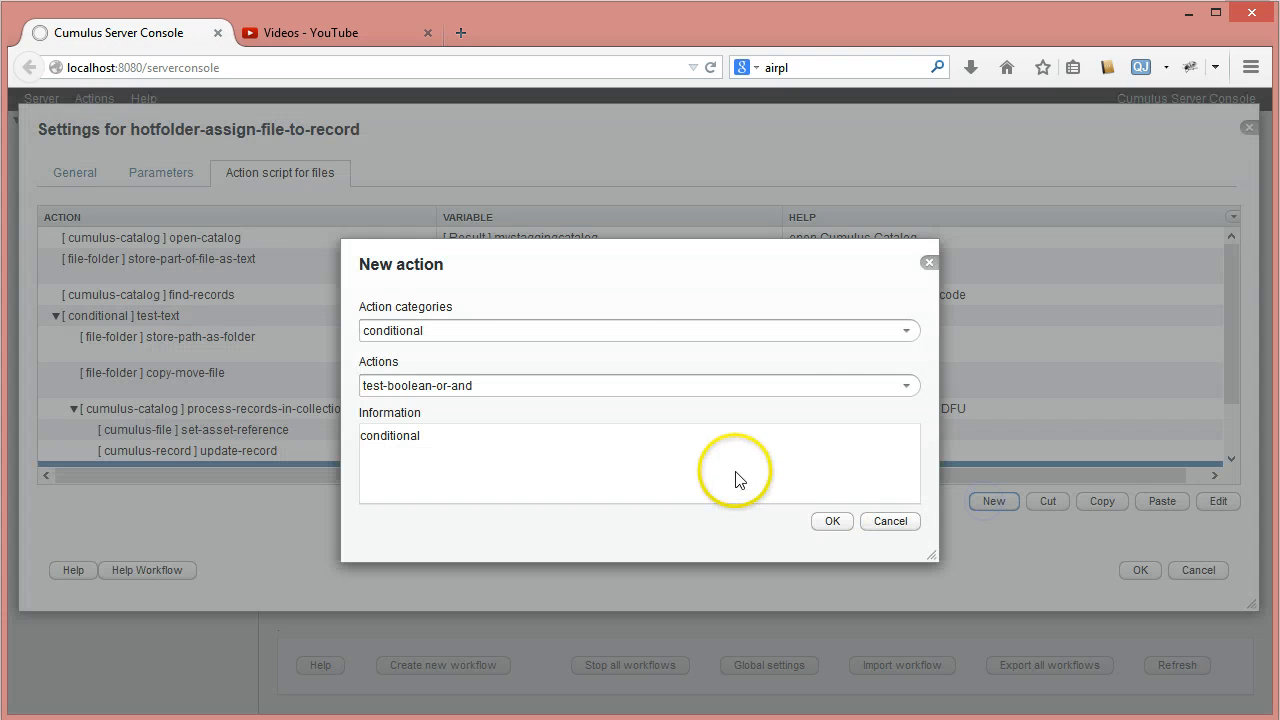
{"action": "left_click", "coordinate": [906, 385]}
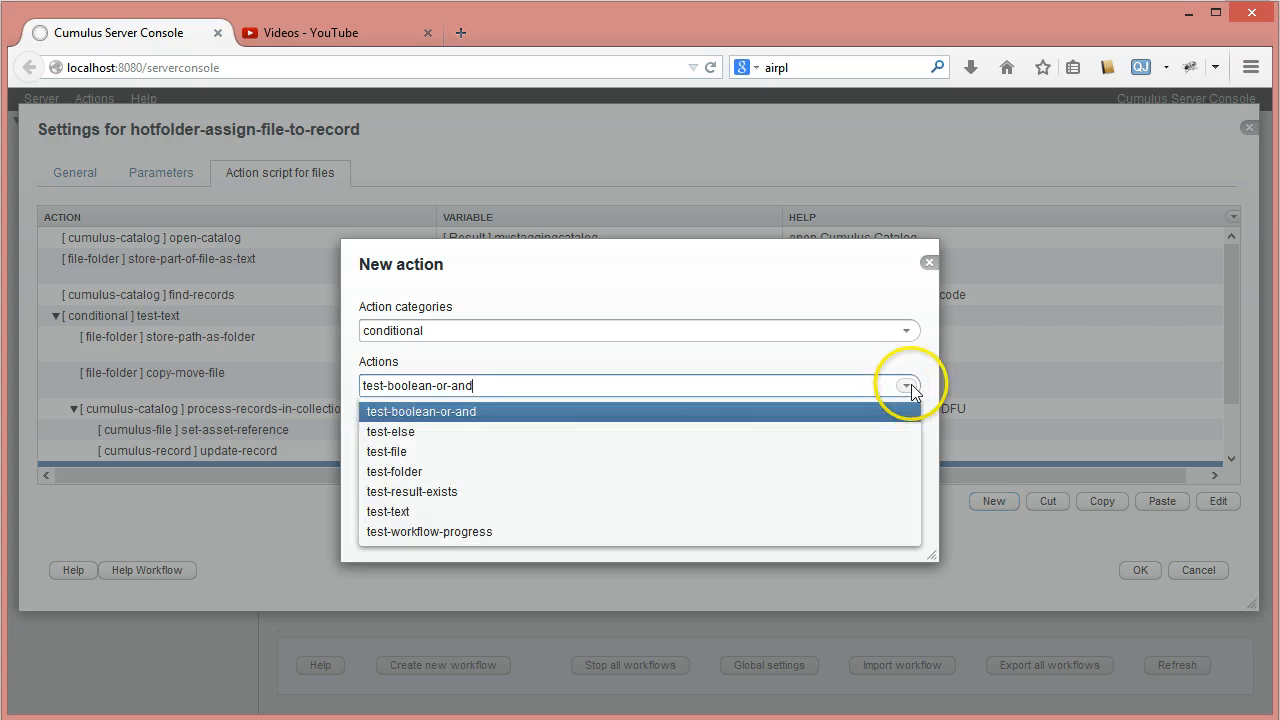
{"action": "left_click", "coordinate": [475, 512]}
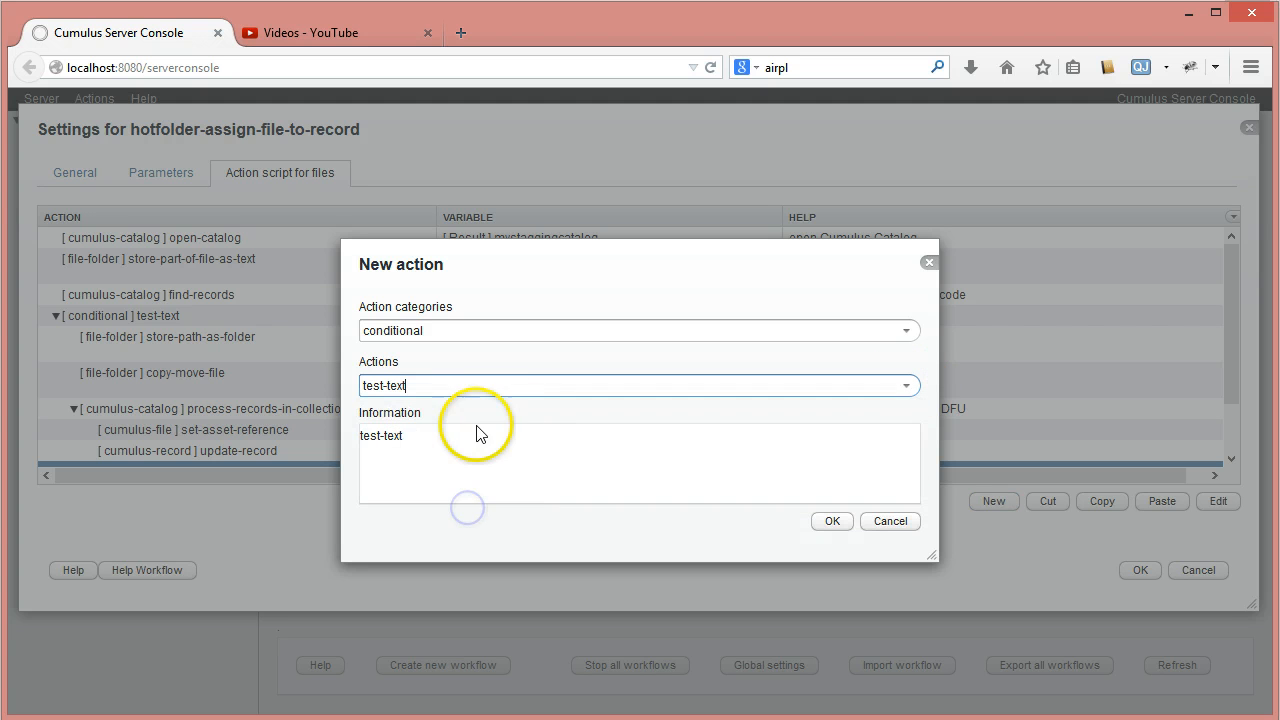
{"action": "left_click", "coordinate": [831, 521]}
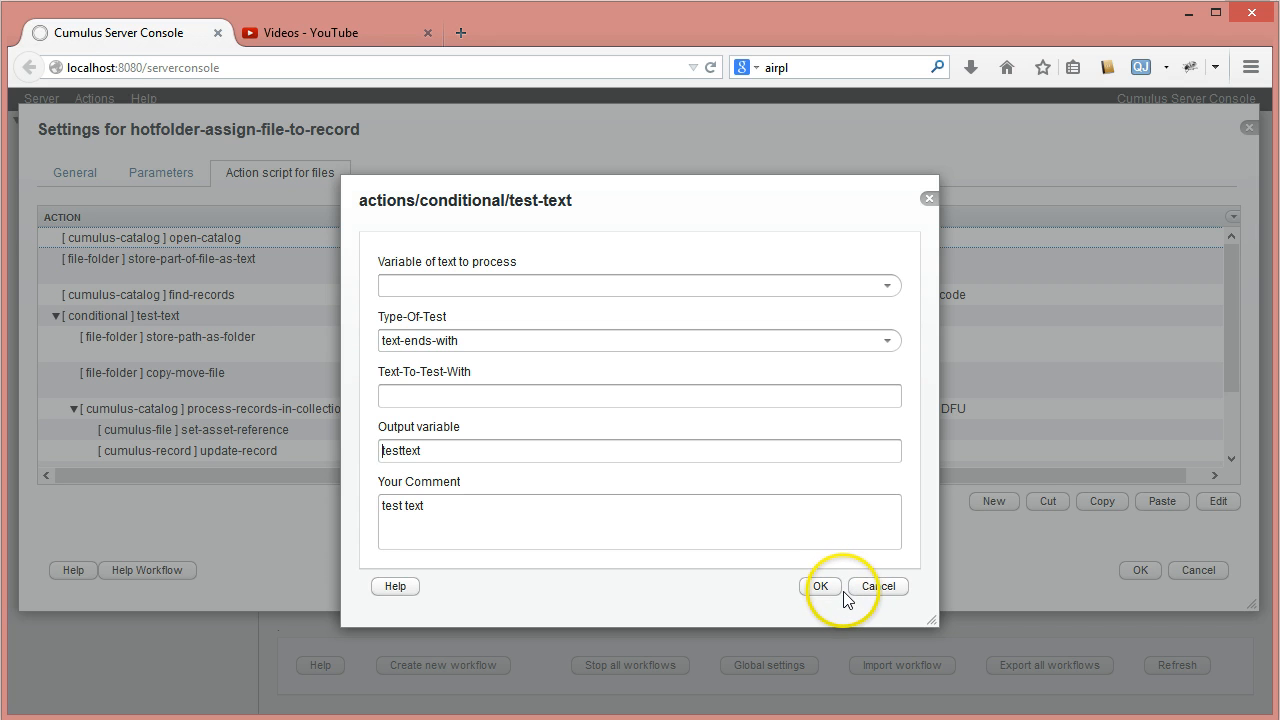
- Set the test-text action to process the resolution variable with the test type greater
{"action": "left_click", "coordinate": [887, 286]}
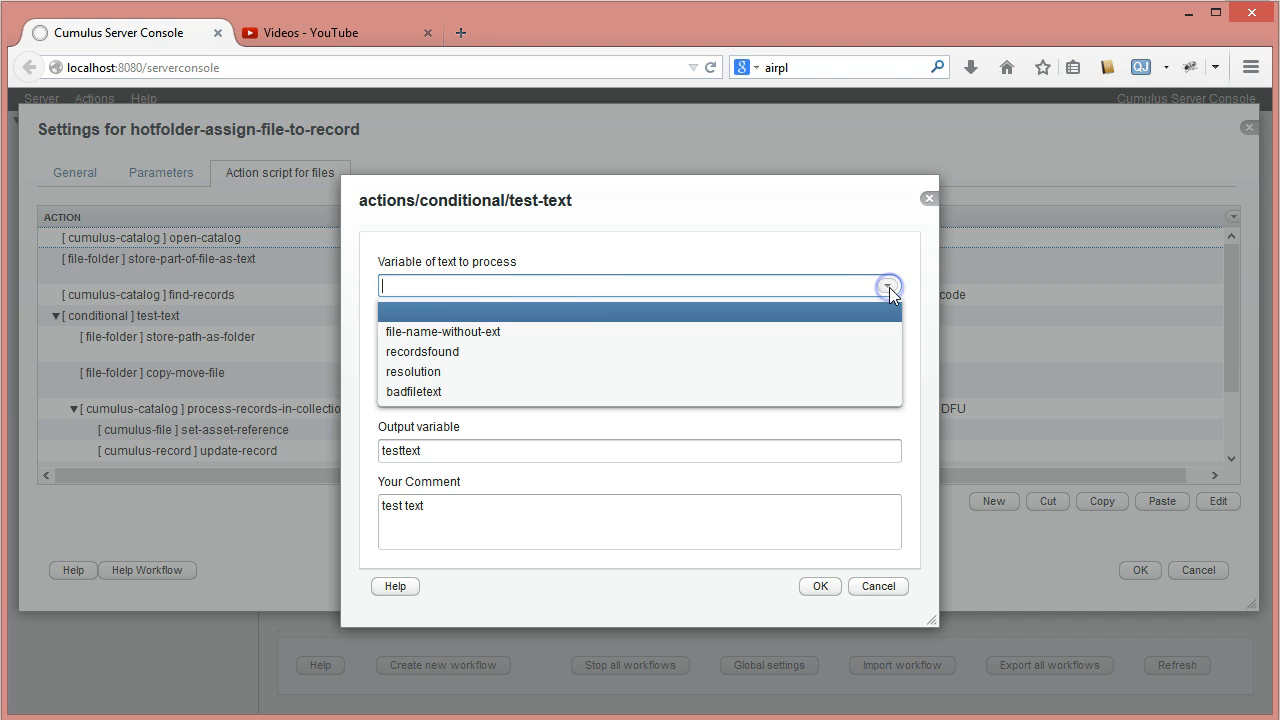
{"action": "left_click", "coordinate": [441, 371]}
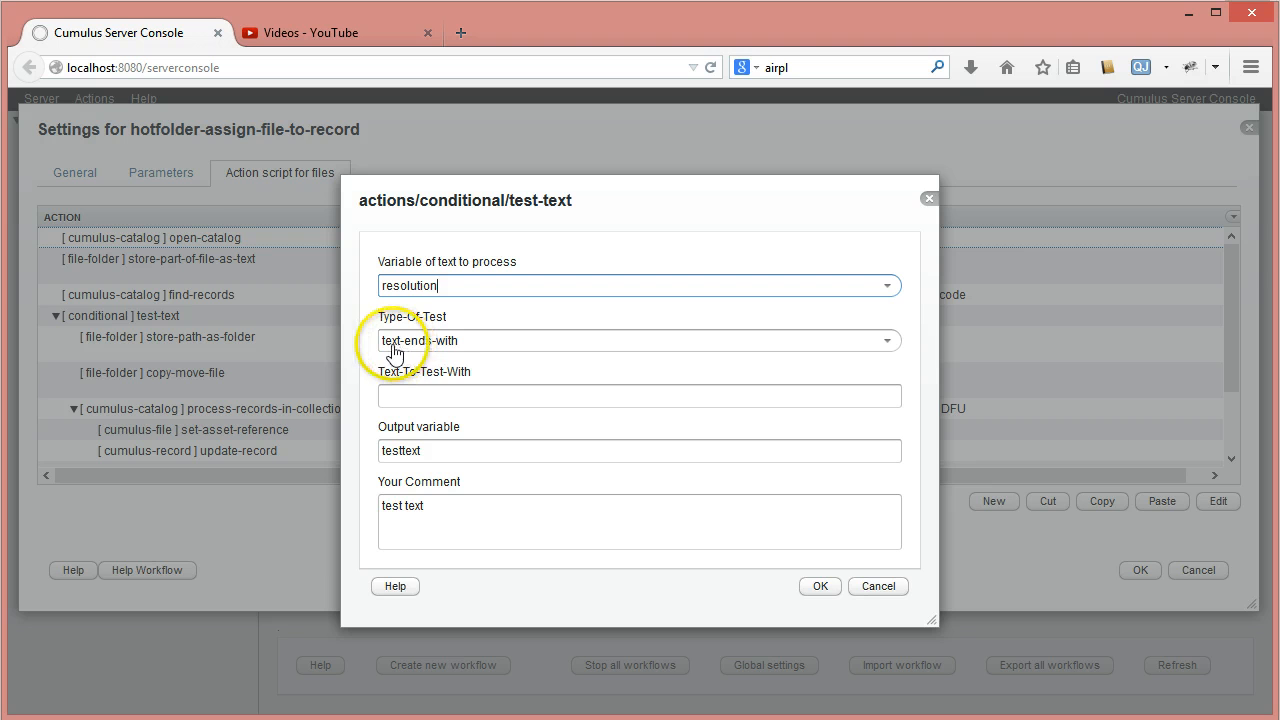
{"action": "left_click", "coordinate": [884, 340]}
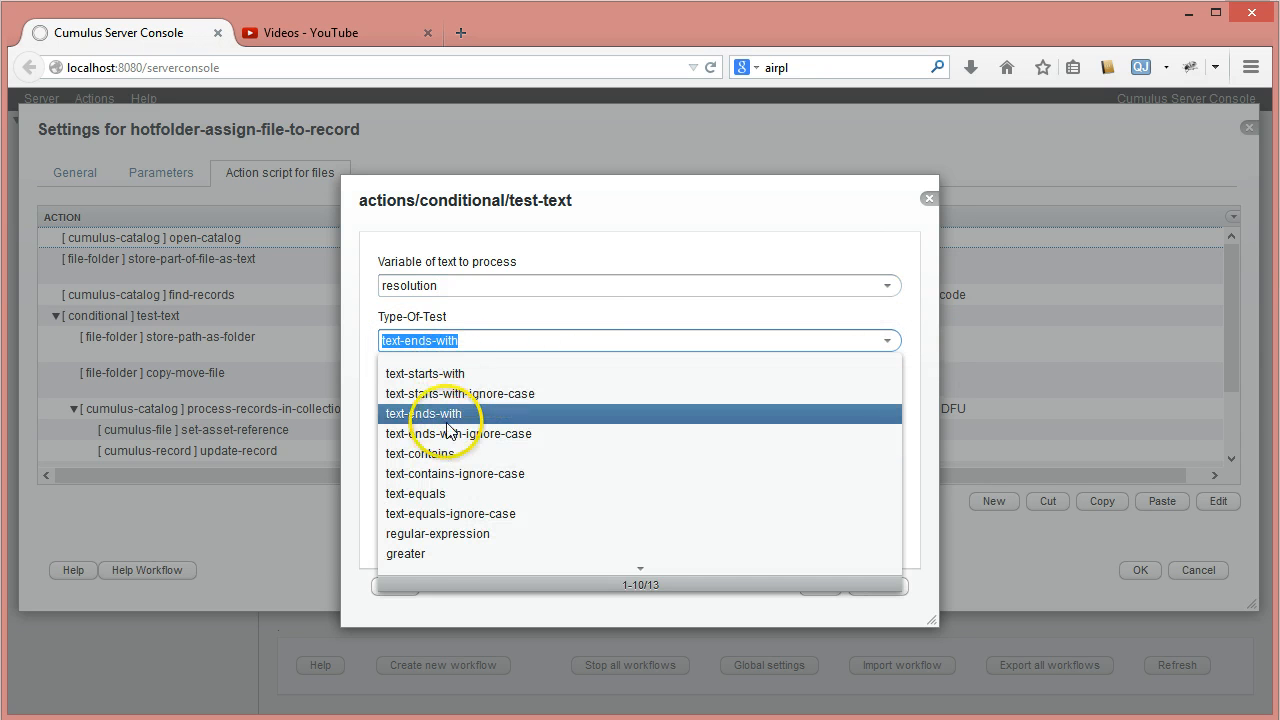
{"action": "left_click", "coordinate": [432, 553]}
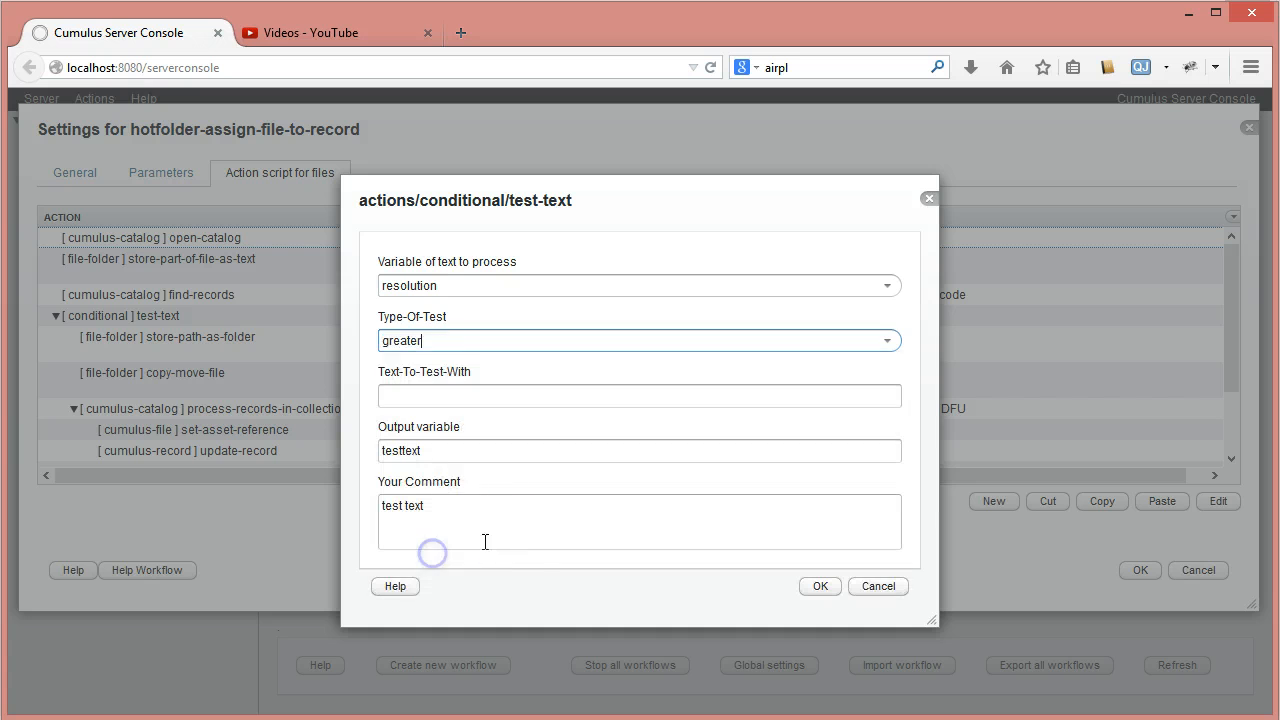
- Enter 299 as the text to test the resolution with
{"action": "left_click", "coordinate": [402, 399]}
{"action": "type", "text": "2"}
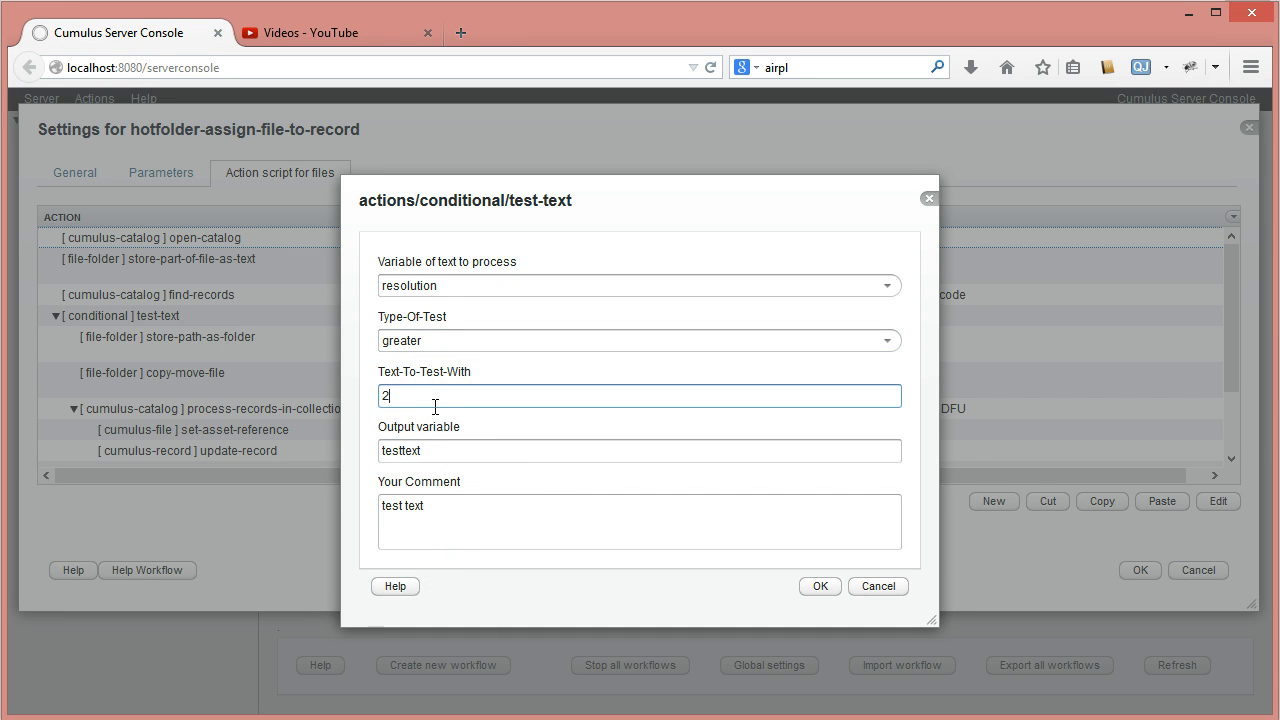
{"action": "type", "text": "99"}
{"action": "left_click", "coordinate": [491, 432]}
{"action": "type", "text": "72"}
{"action": "key", "text": "Delete"}
{"action": "key", "text": "Delete"}
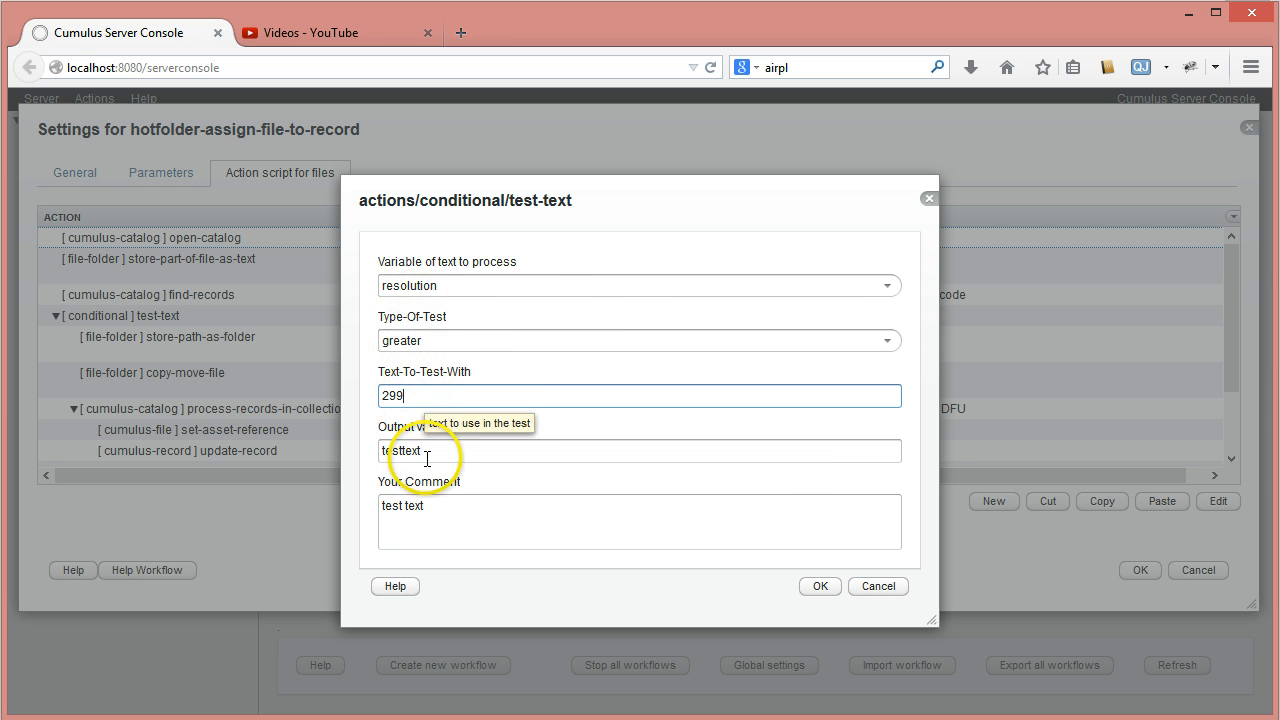
- Name the test's output variable test-if-greater-then-299 and save the test-text action
{"action": "key", "text": "Tab"}
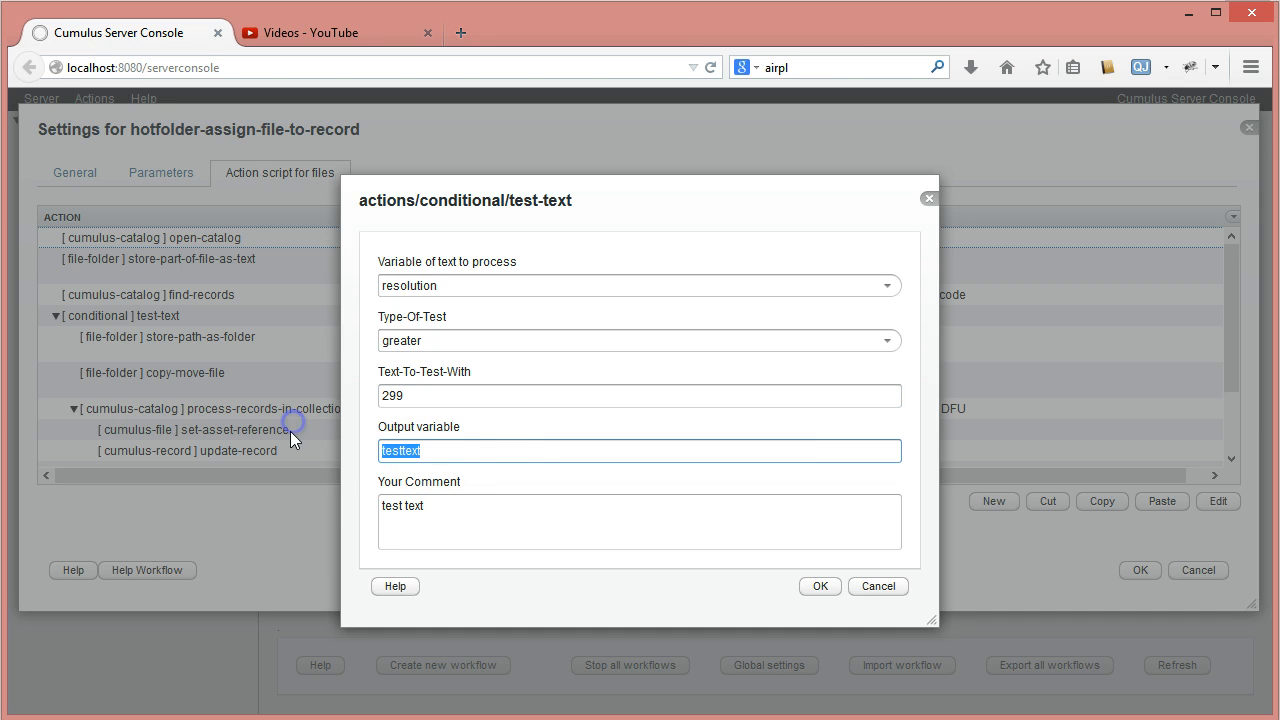
{"action": "type", "text": "tes"}
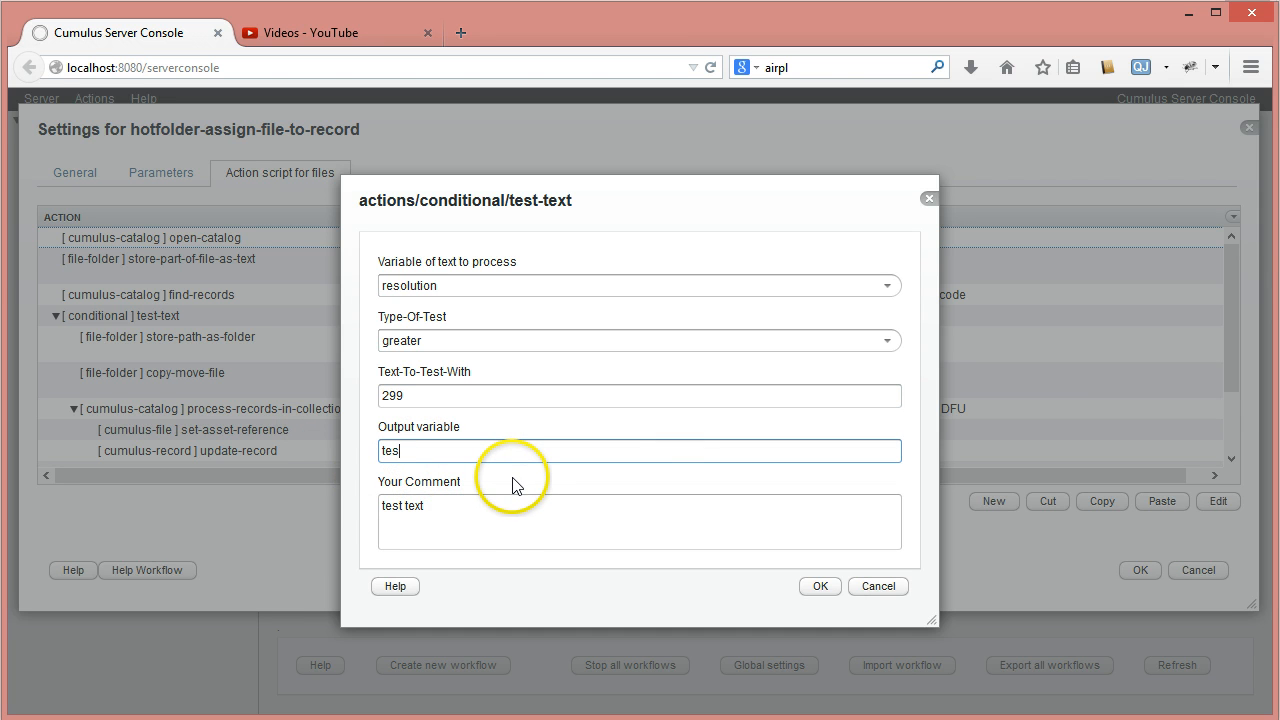
{"action": "type", "text": "t-if-greter-then"}
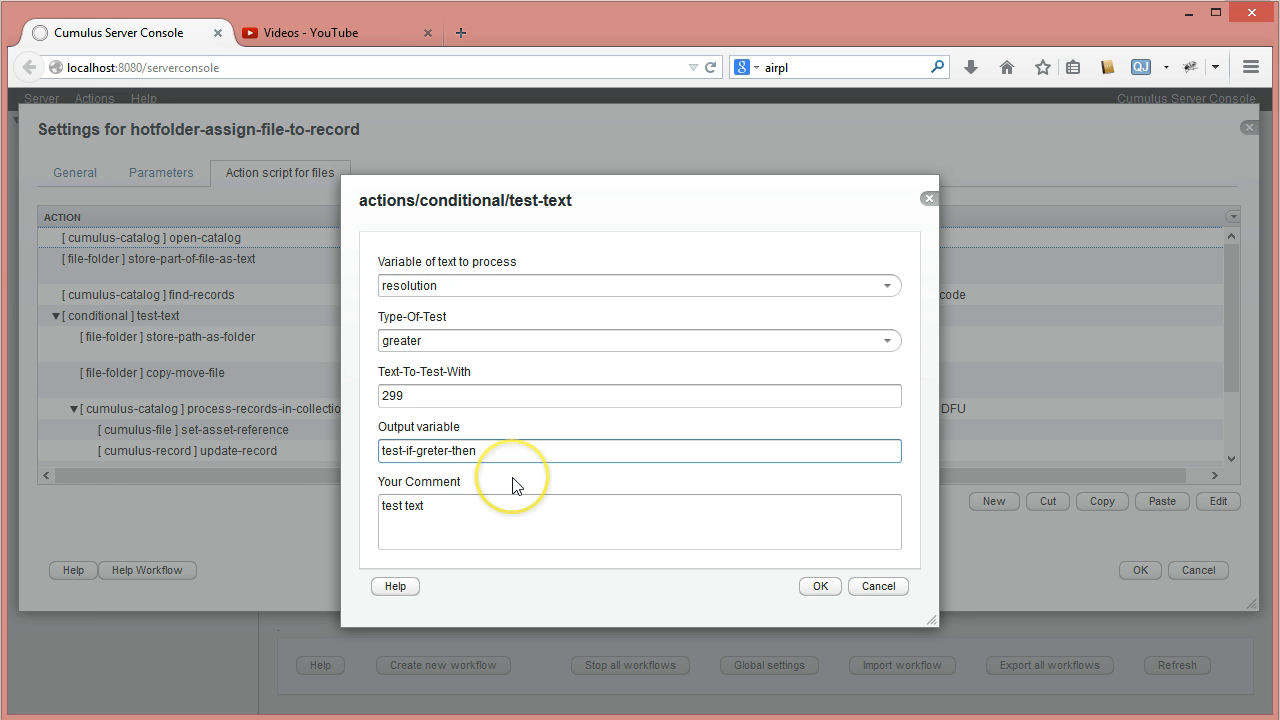
{"action": "type", "text": "-299"}
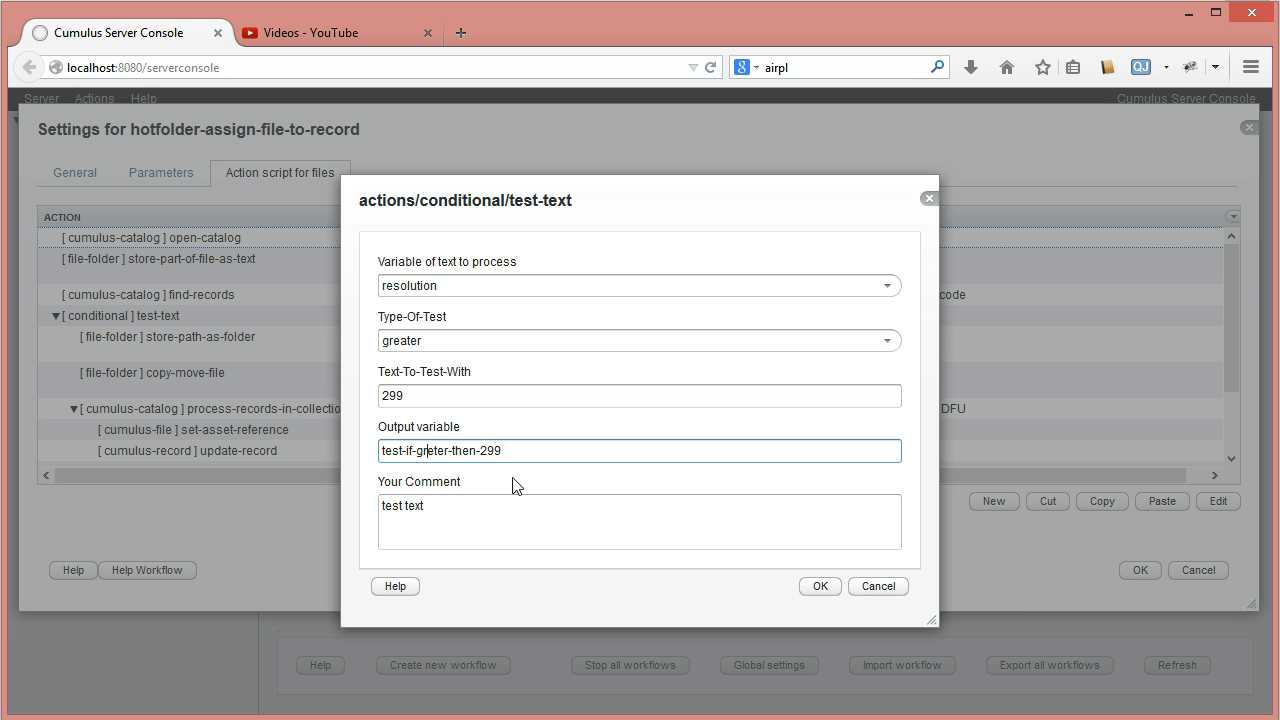
{"action": "left_click_drag", "start_coordinate": [505, 451], "coordinate": [372, 455]}
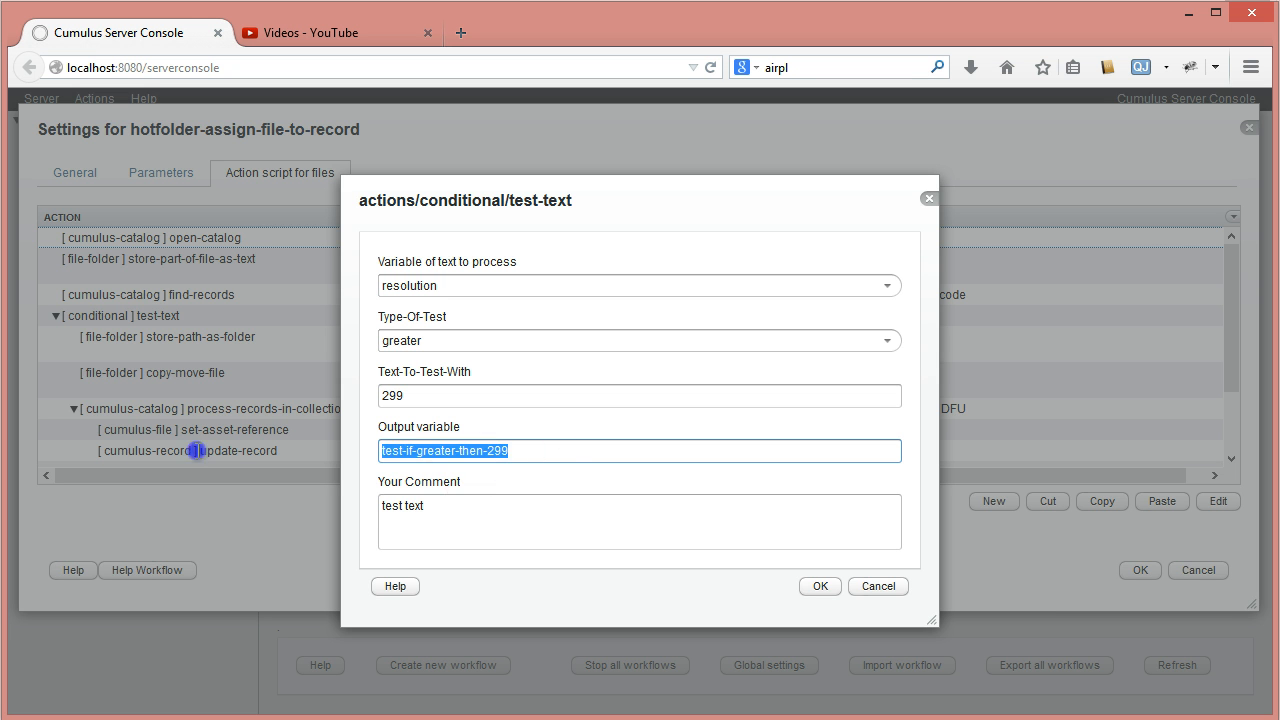
{"action": "left_click_drag", "start_coordinate": [432, 532], "coordinate": [282, 497]}
{"action": "left_click", "coordinate": [819, 586]}
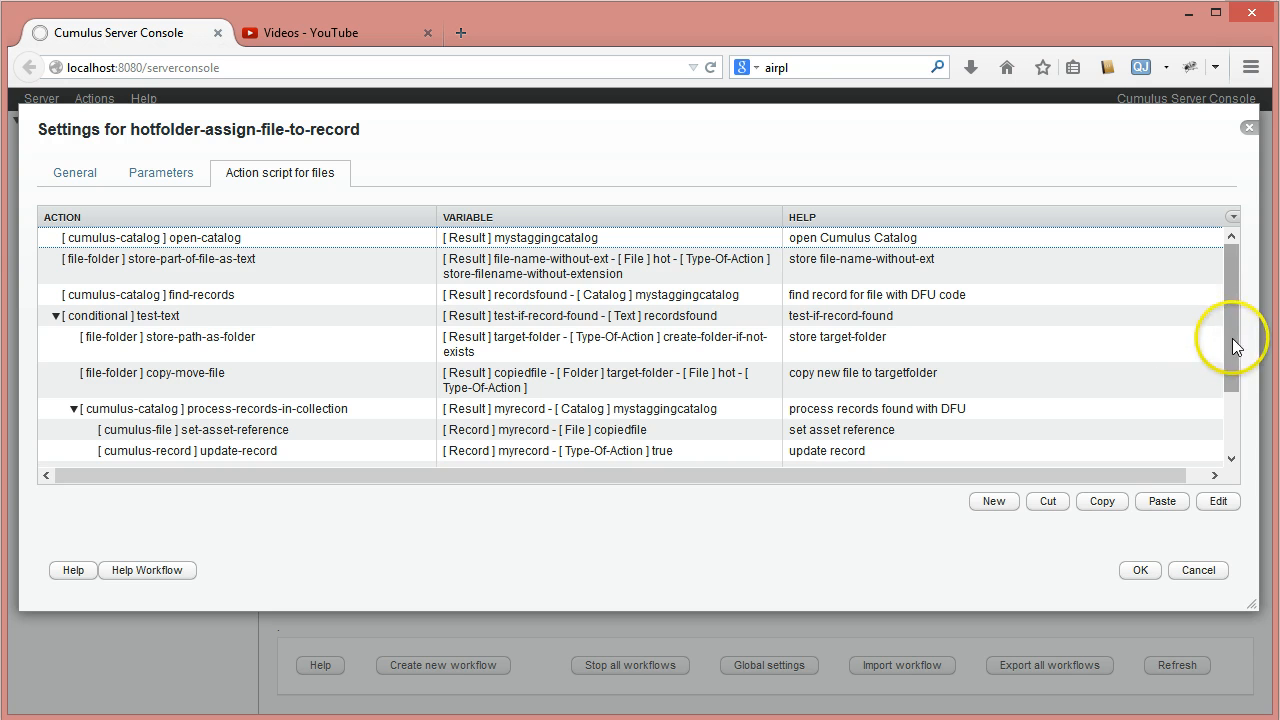
- Add a cumulus-record action of type set-record-field-value inside the test-if-greater-then-299 condition
{"action": "left_click", "coordinate": [1232, 438]}
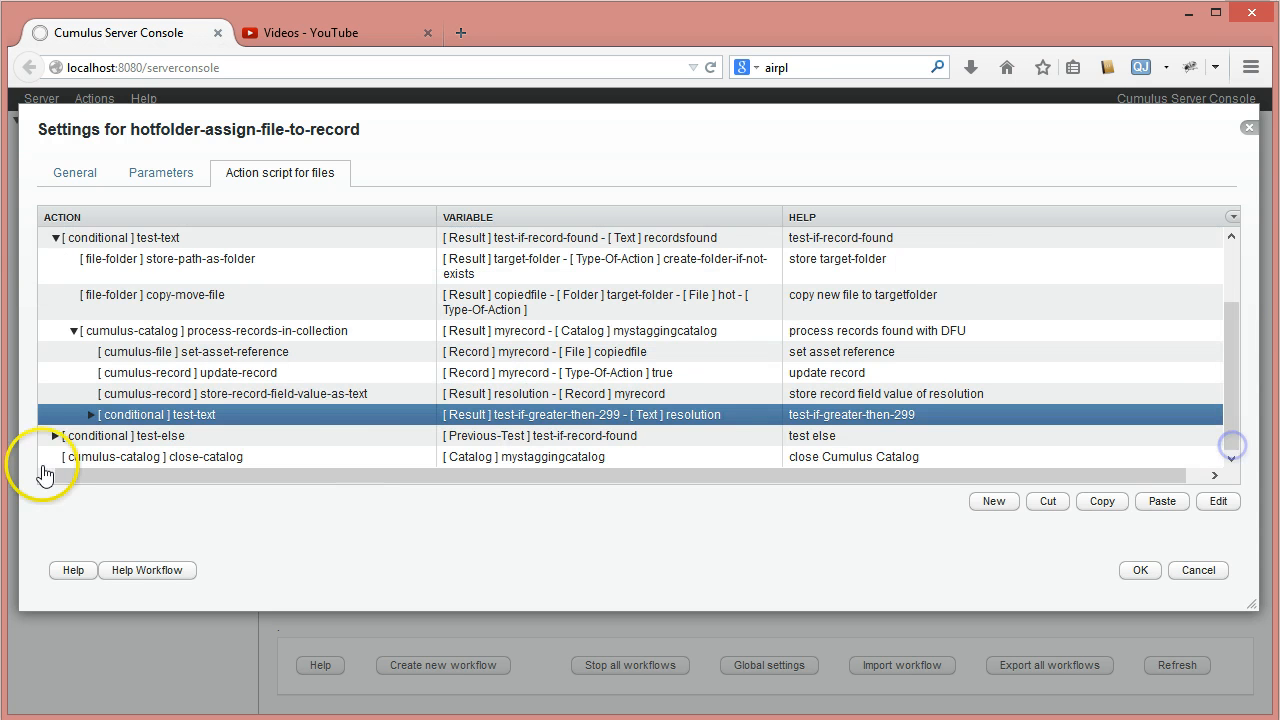
{"action": "left_click", "coordinate": [91, 414]}
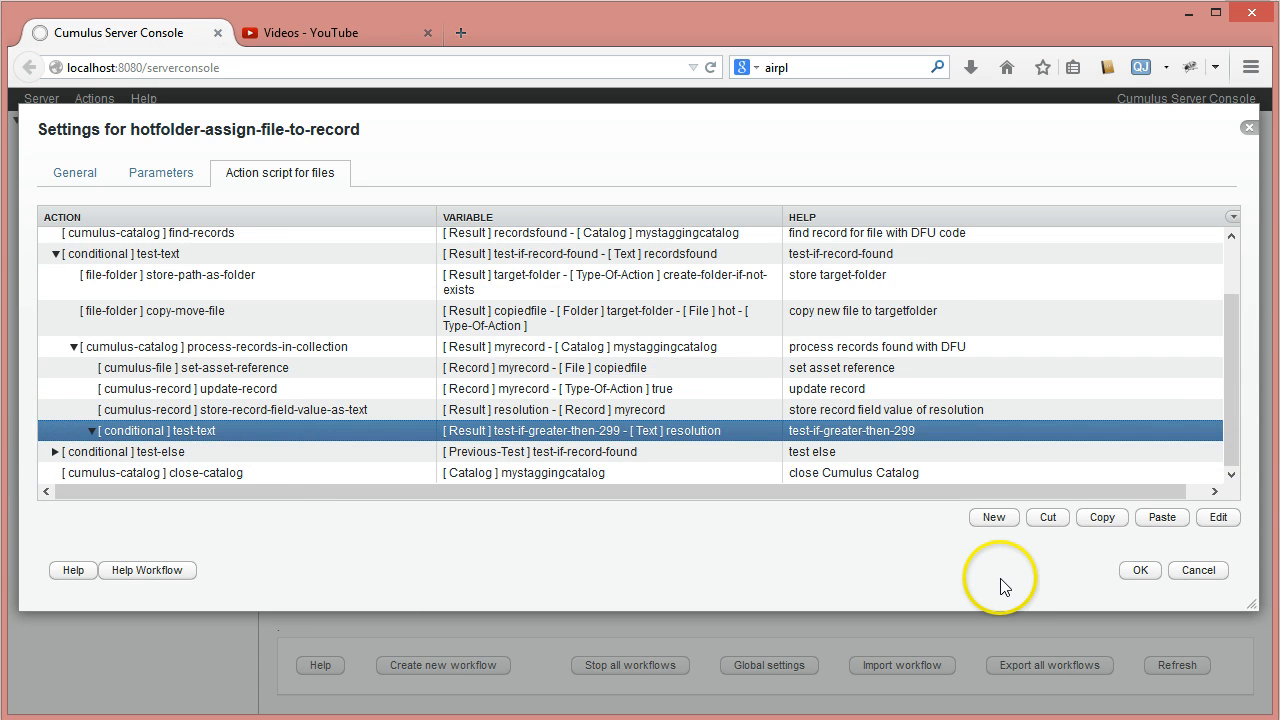
{"action": "left_click", "coordinate": [995, 517]}
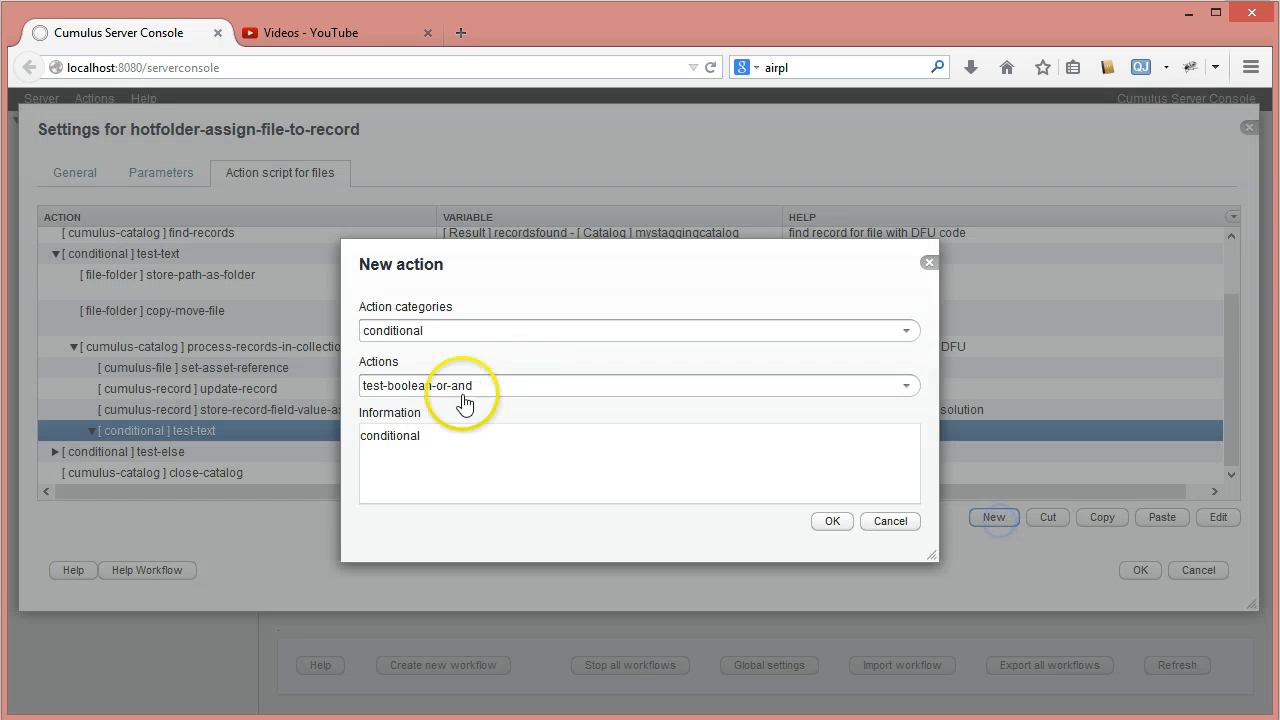
{"action": "left_click", "coordinate": [908, 330]}
{"action": "left_click", "coordinate": [466, 463]}
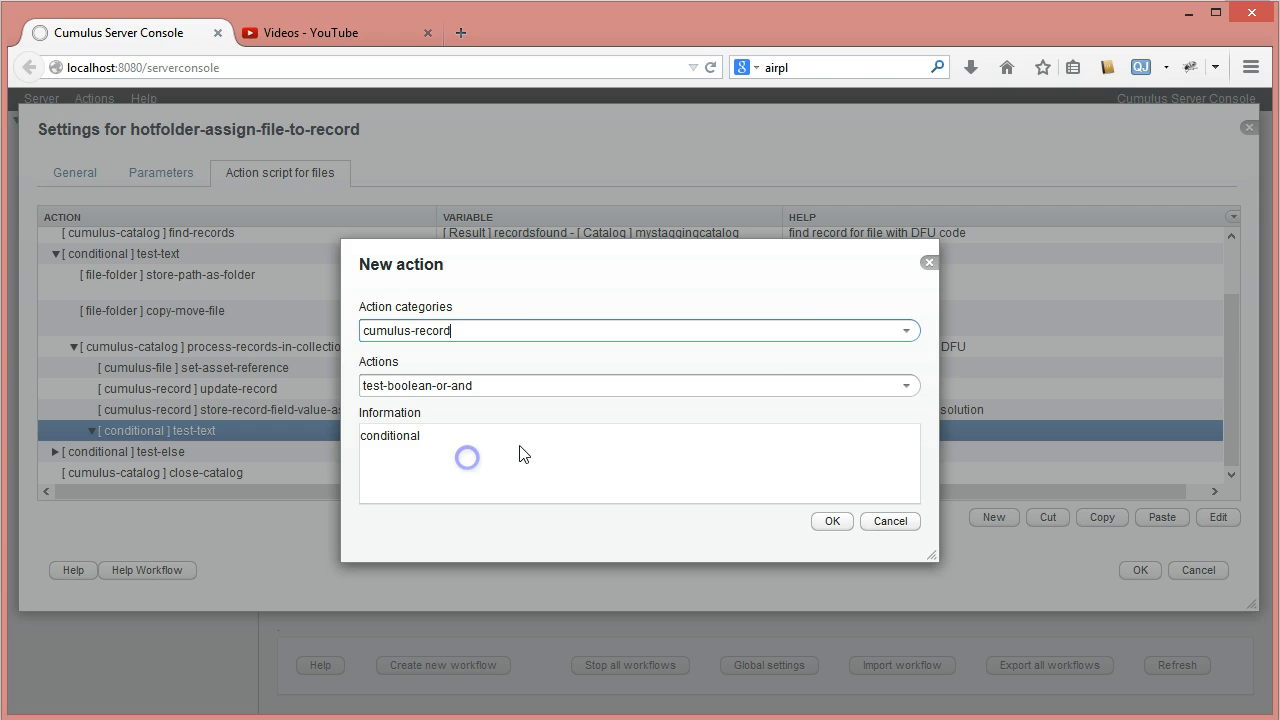
{"action": "left_click", "coordinate": [909, 386]}
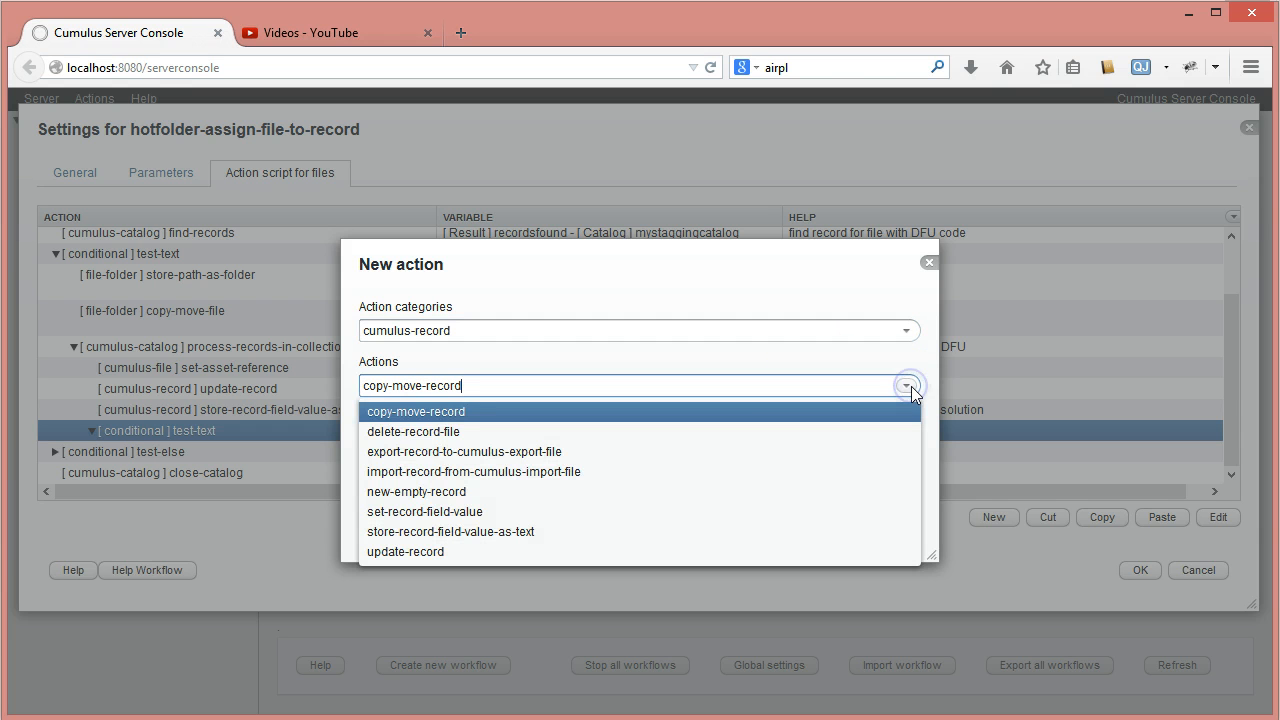
{"action": "left_click", "coordinate": [432, 517]}
{"action": "left_click", "coordinate": [826, 520]}
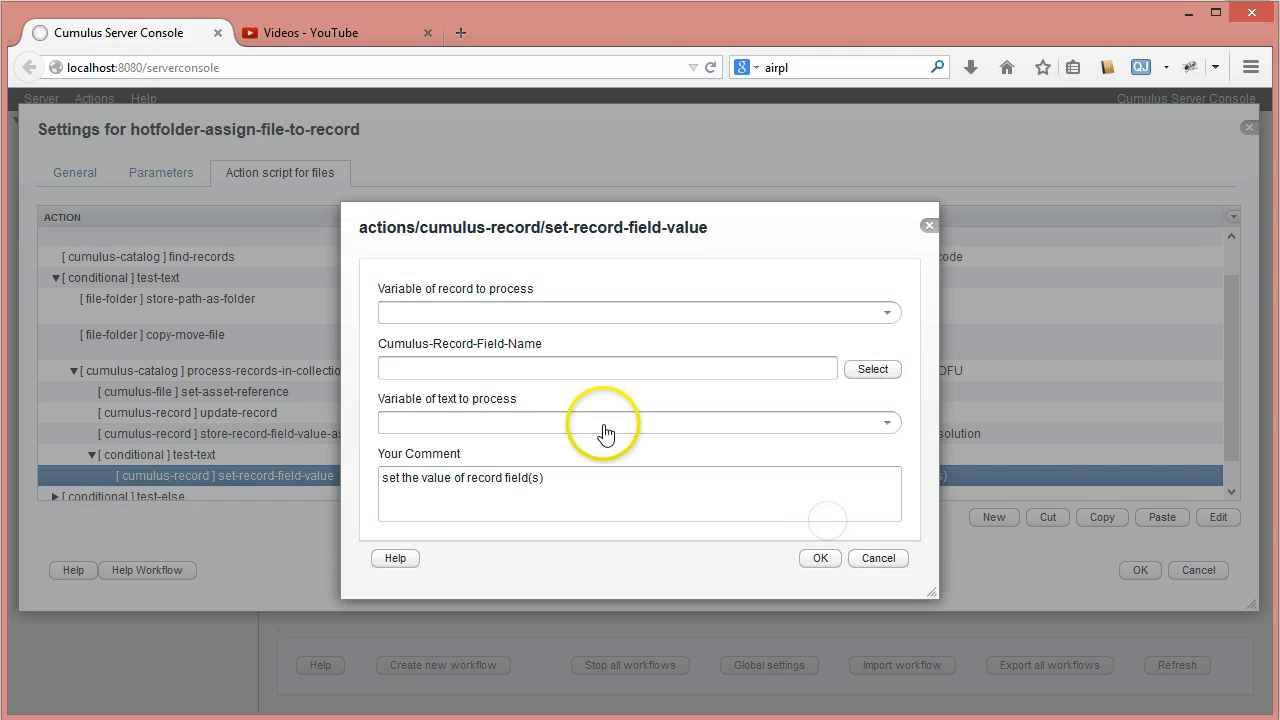
- Set the action to process the myrecord variable and choose the Label field from the Stagging catalog as the record field name
{"action": "left_click", "coordinate": [887, 312]}
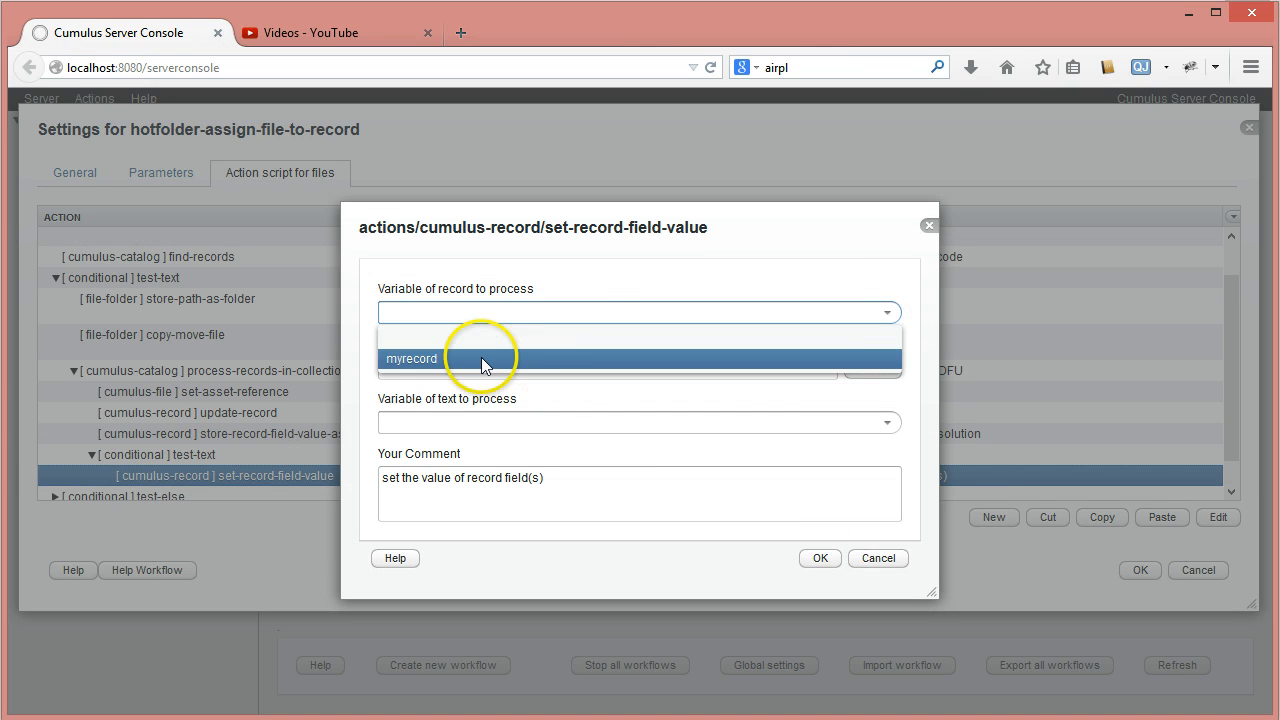
{"action": "left_click", "coordinate": [482, 358]}
{"action": "left_click", "coordinate": [862, 370]}
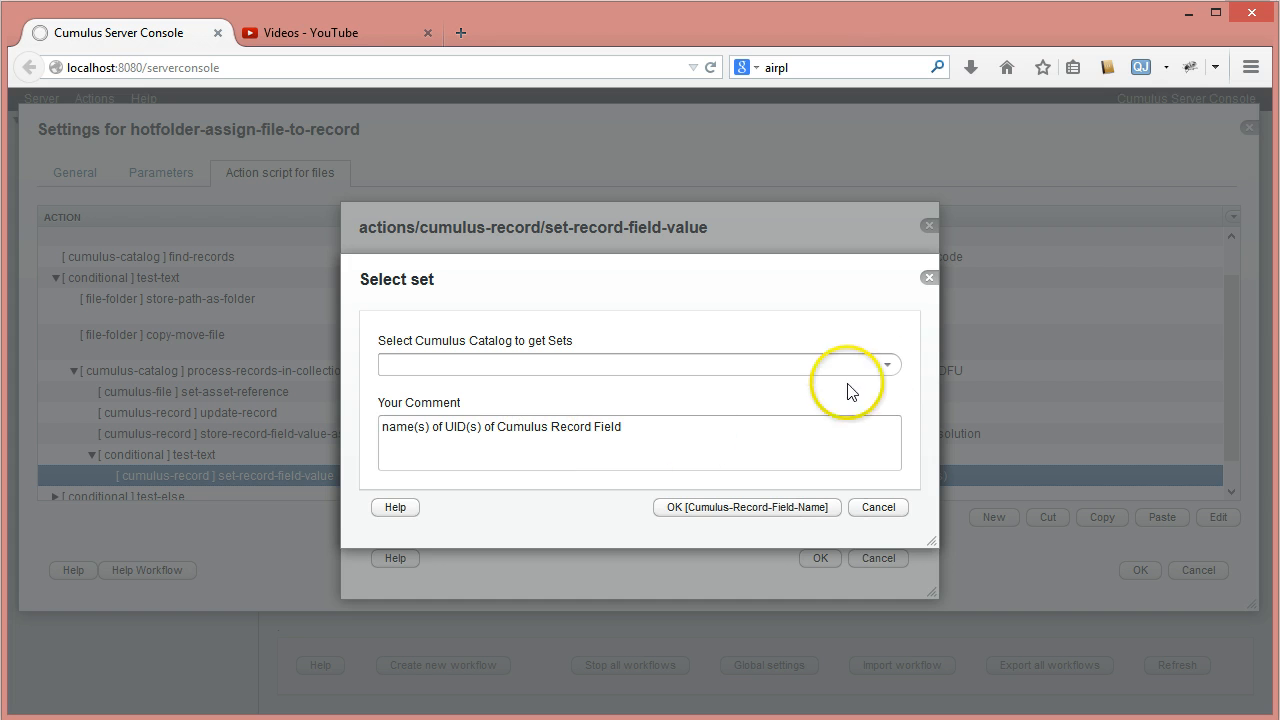
{"action": "left_click", "coordinate": [889, 365]}
{"action": "left_click", "coordinate": [468, 490]}
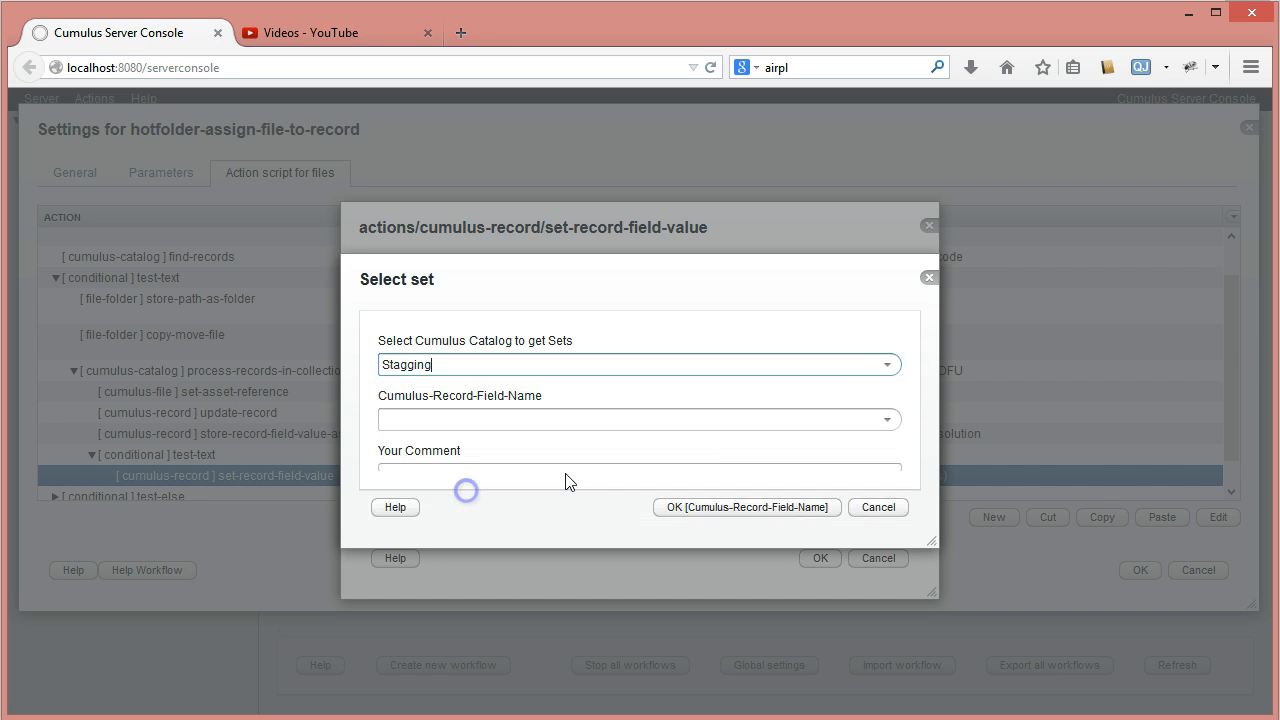
{"action": "left_click", "coordinate": [887, 420]}
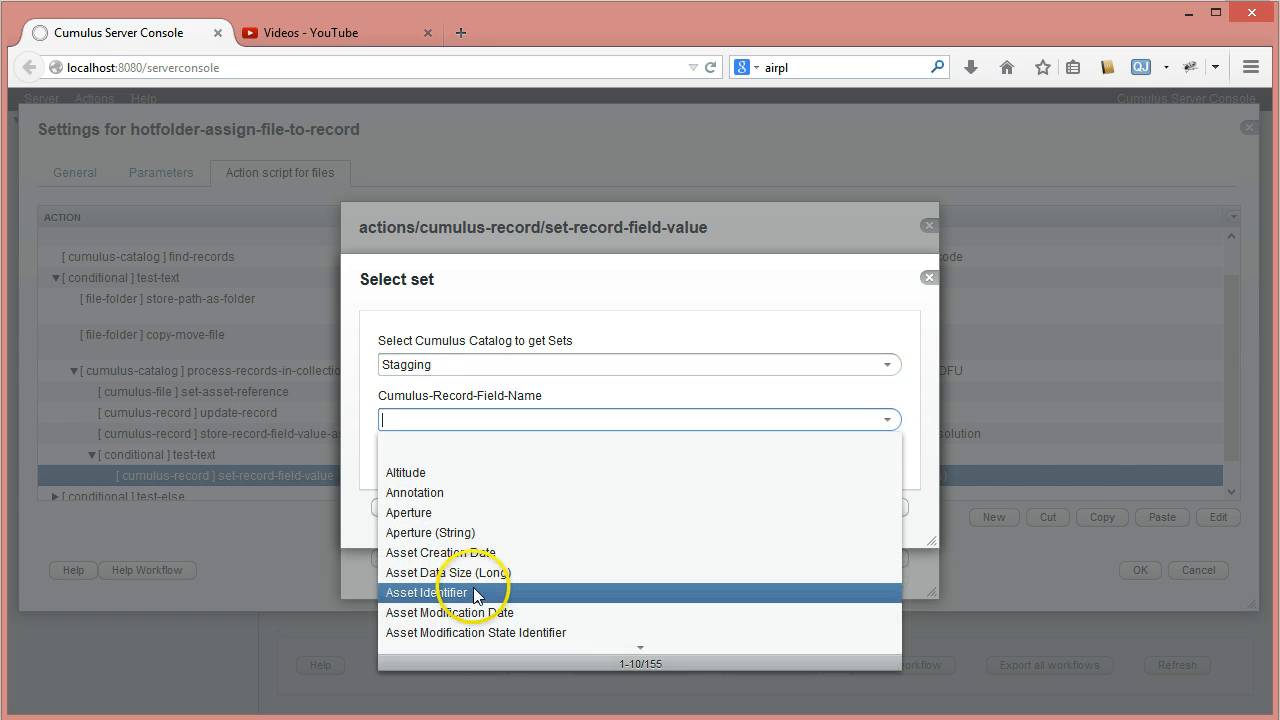
{"action": "type", "text": "l"}
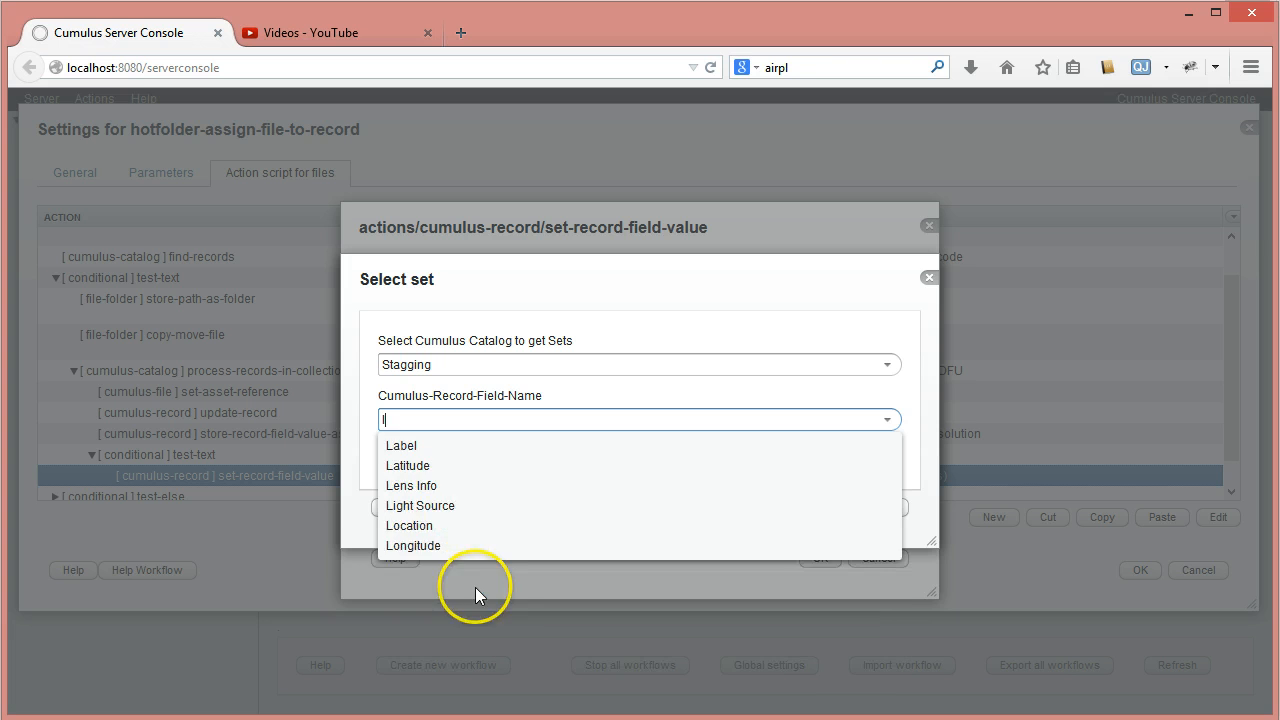
{"action": "left_click", "coordinate": [440, 444]}
{"action": "left_click", "coordinate": [815, 508]}
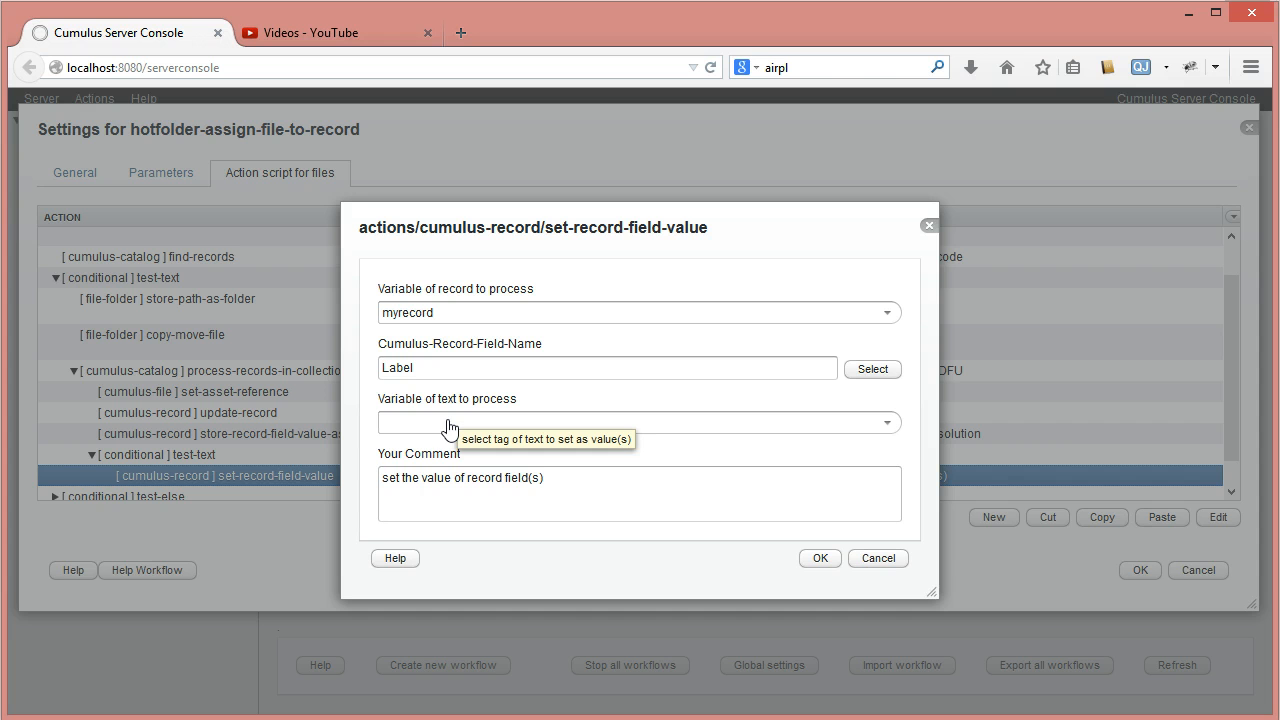
- Check the available text variables and save the set-record-field-value action without choosing one
{"action": "left_click", "coordinate": [888, 423]}
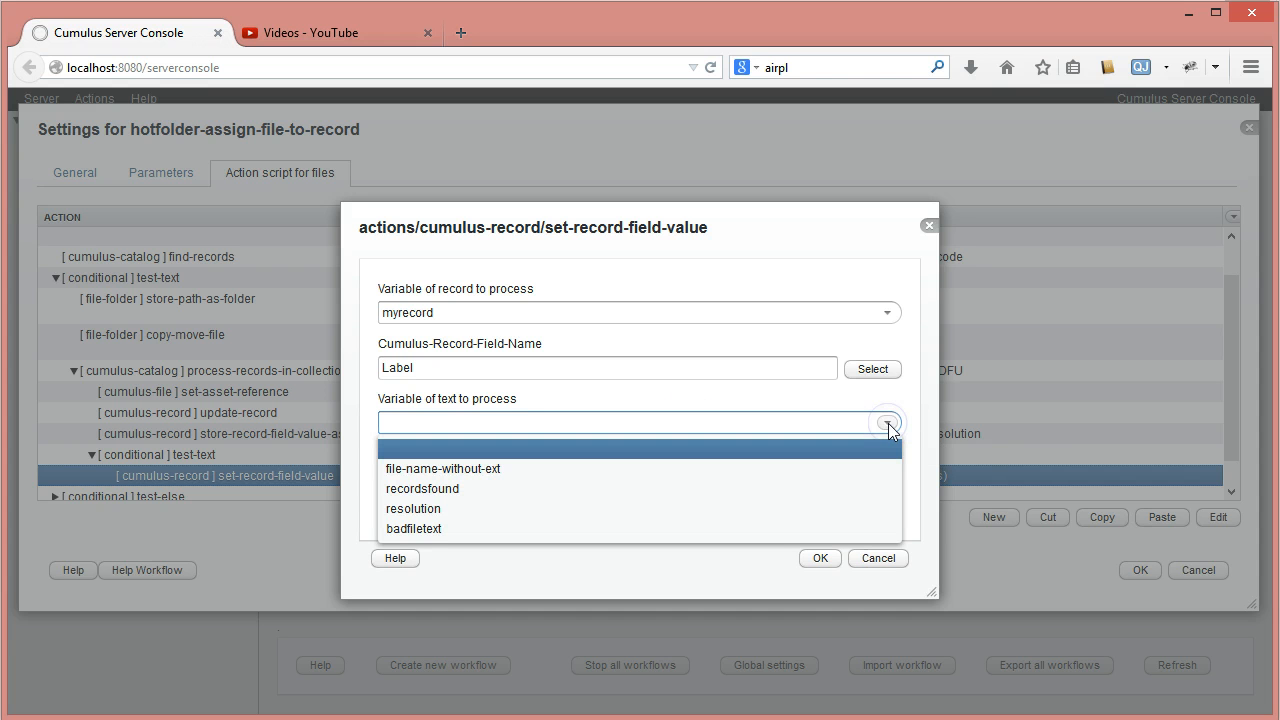
{"action": "left_click", "coordinate": [888, 422]}
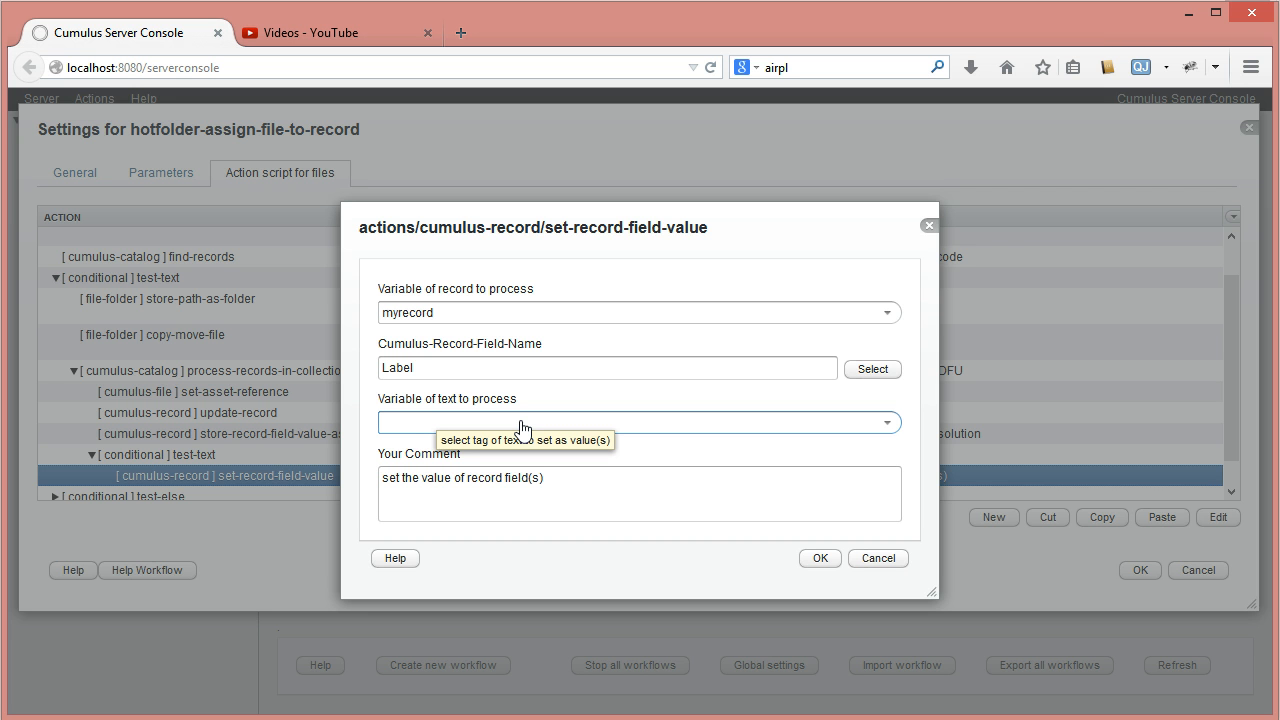
{"action": "left_click", "coordinate": [821, 560]}
- Add a text action of type store-text inside the test-if-greater-then-299 condition, before set-record-field-value
{"action": "left_click_drag", "start_coordinate": [1234, 337], "coordinate": [1240, 435]}
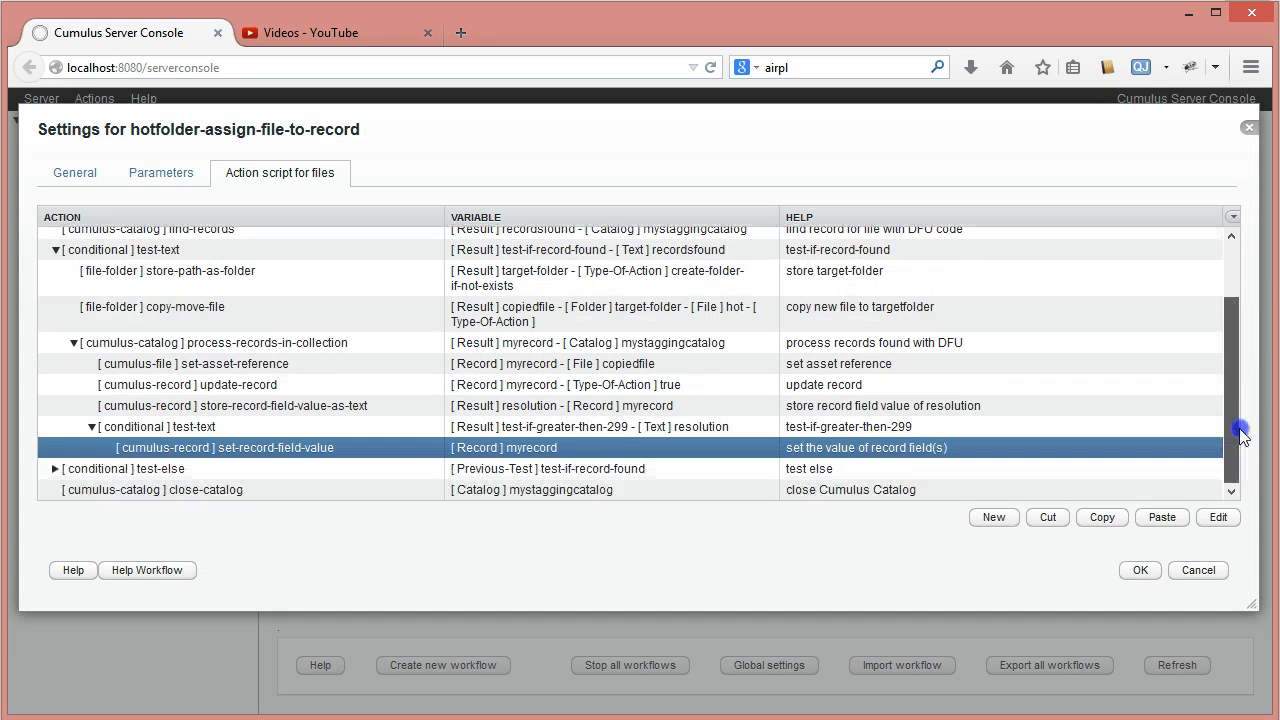
{"action": "left_click", "coordinate": [178, 430]}
{"action": "left_click", "coordinate": [1015, 522]}
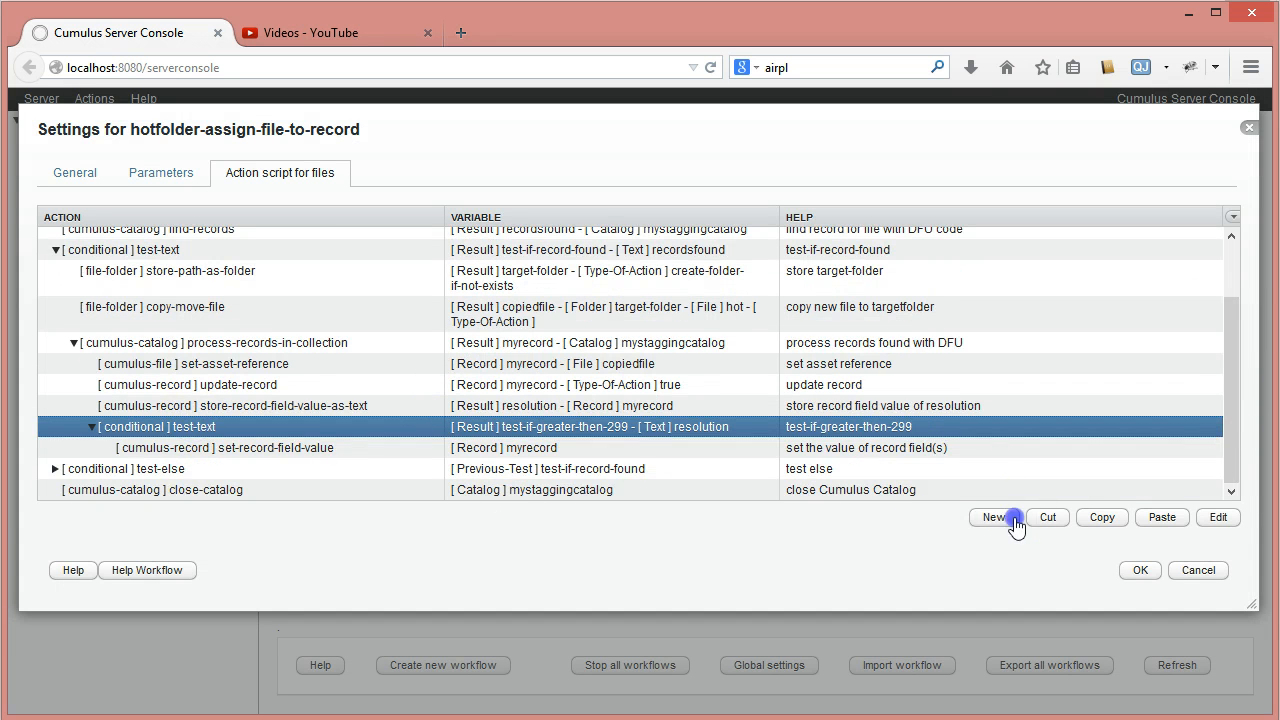
{"action": "left_click", "coordinate": [905, 331]}
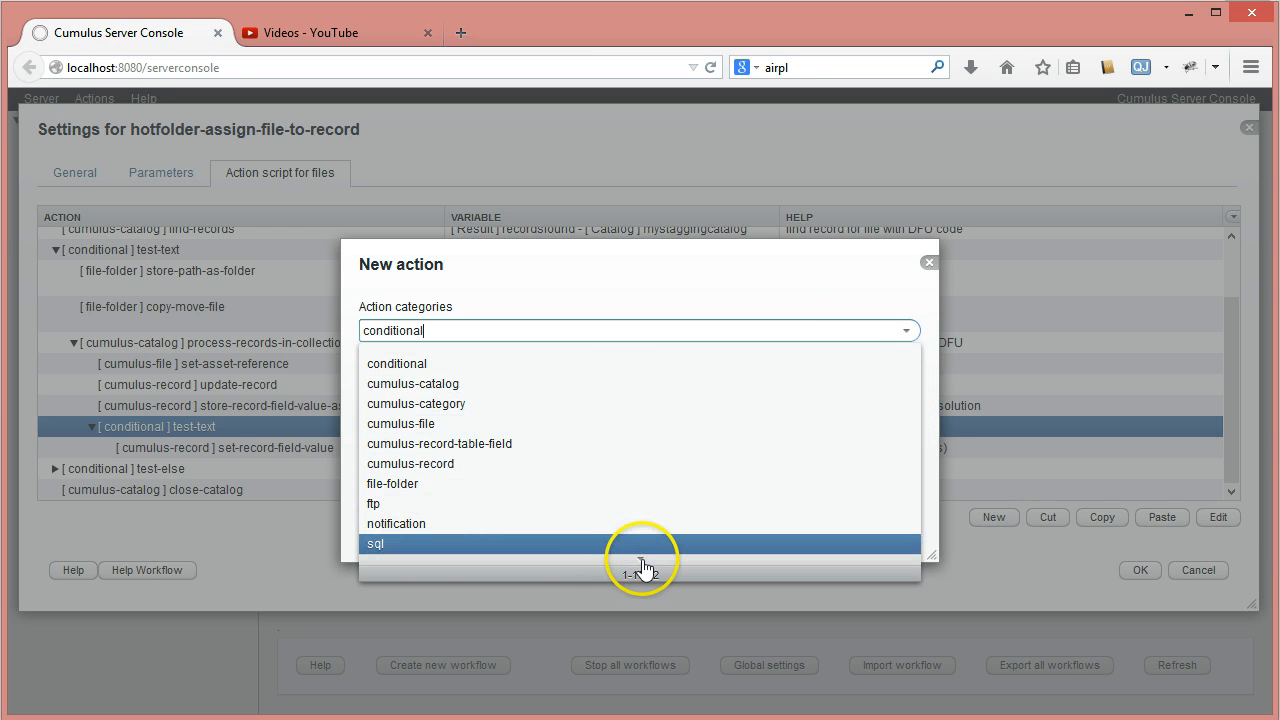
{"action": "left_click", "coordinate": [642, 566]}
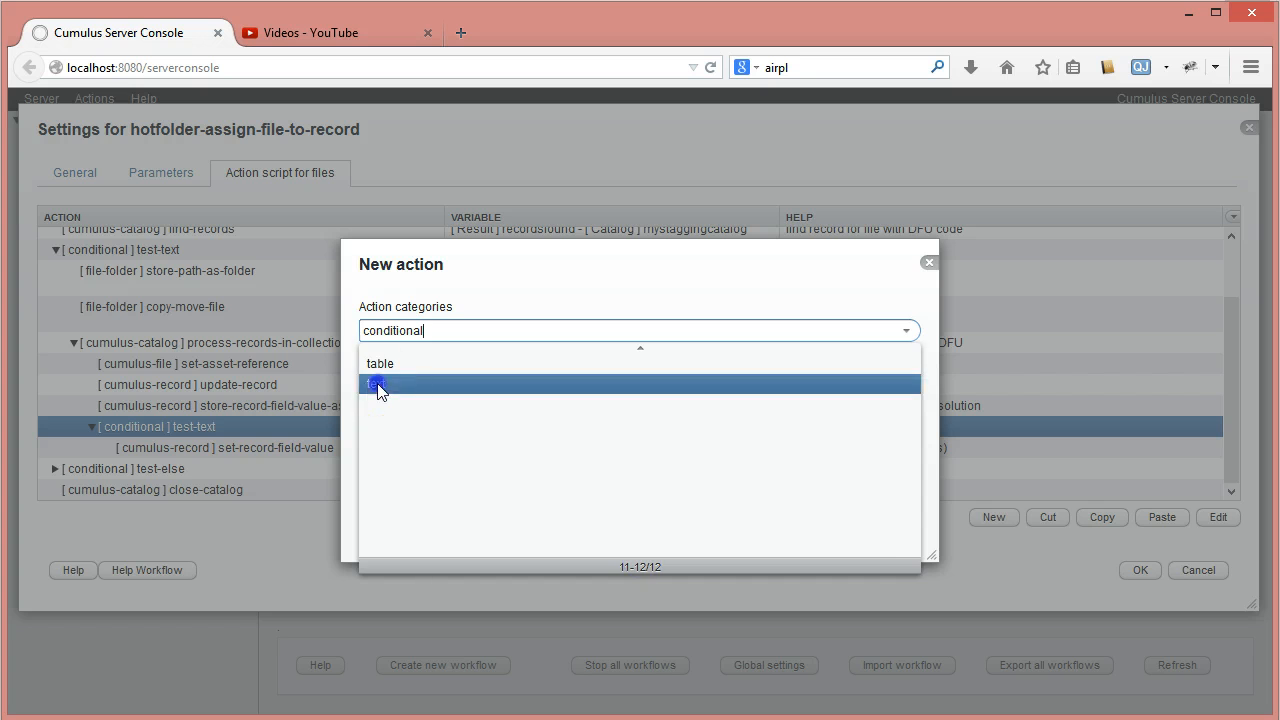
{"action": "left_click", "coordinate": [380, 385]}
{"action": "left_click", "coordinate": [906, 386]}
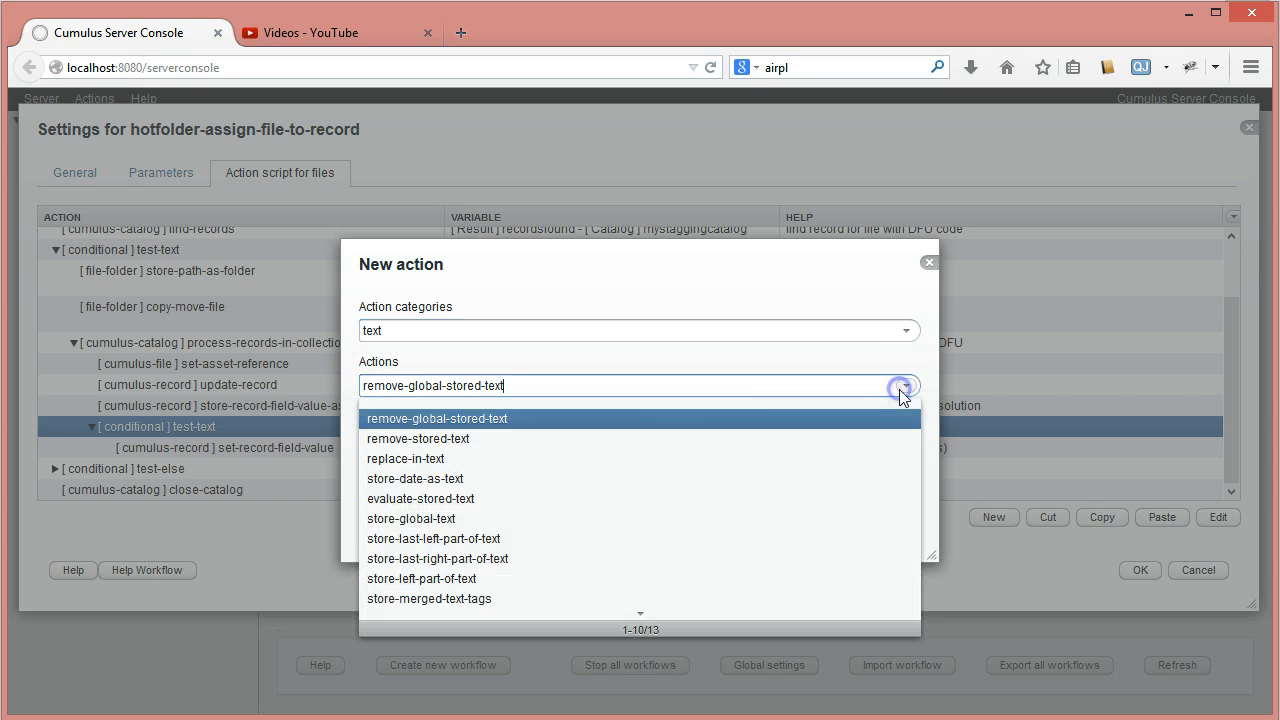
{"action": "left_click", "coordinate": [643, 624]}
{"action": "left_click", "coordinate": [410, 458]}
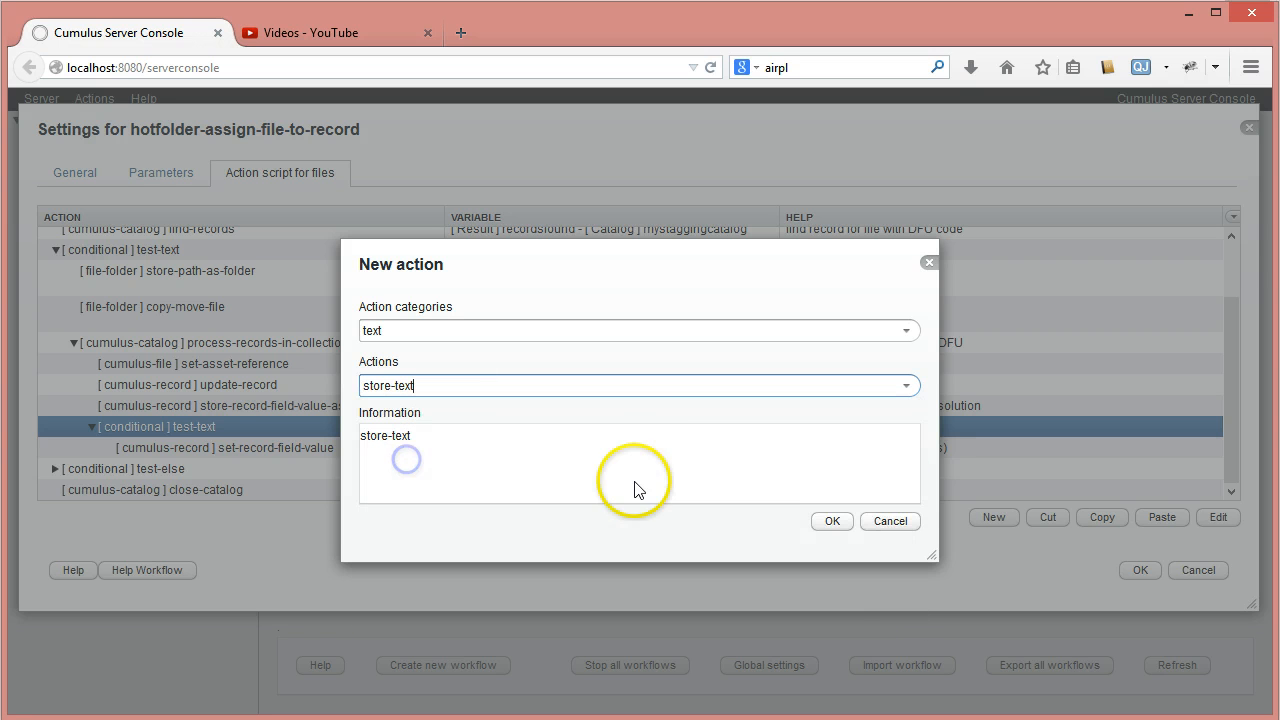
{"action": "left_click", "coordinate": [830, 521]}
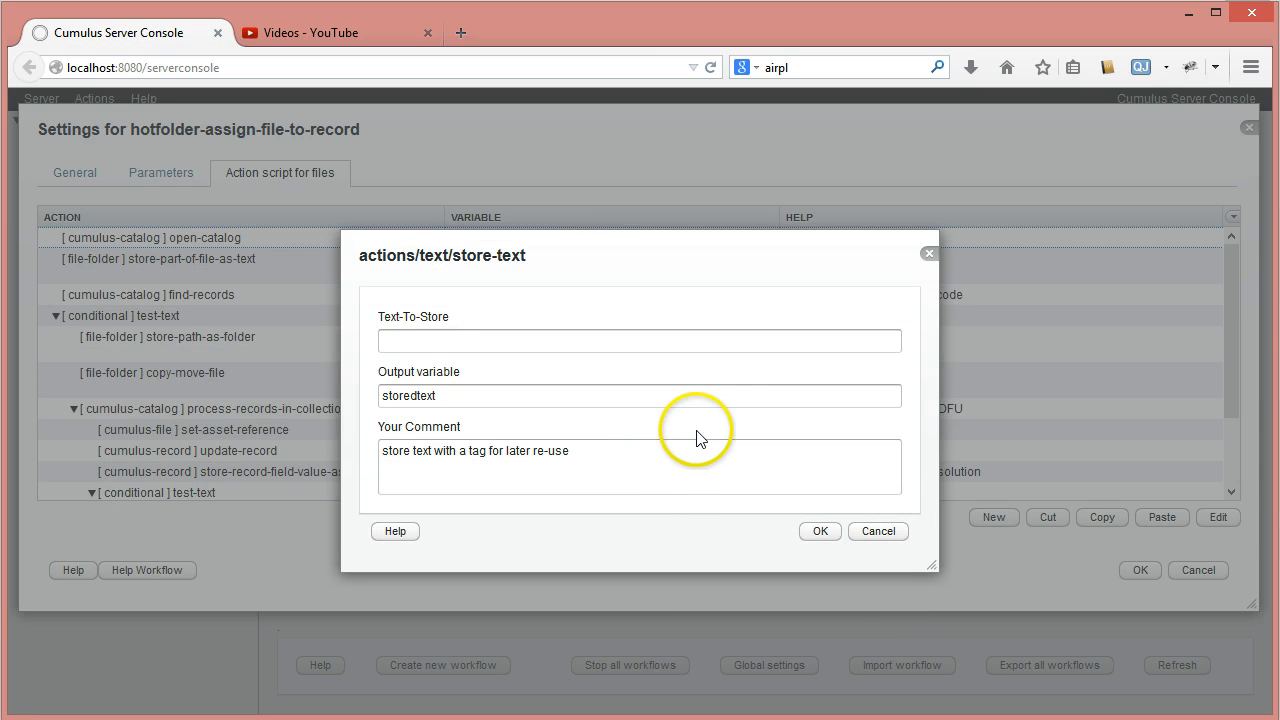
{"action": "left_click", "coordinate": [446, 342]}
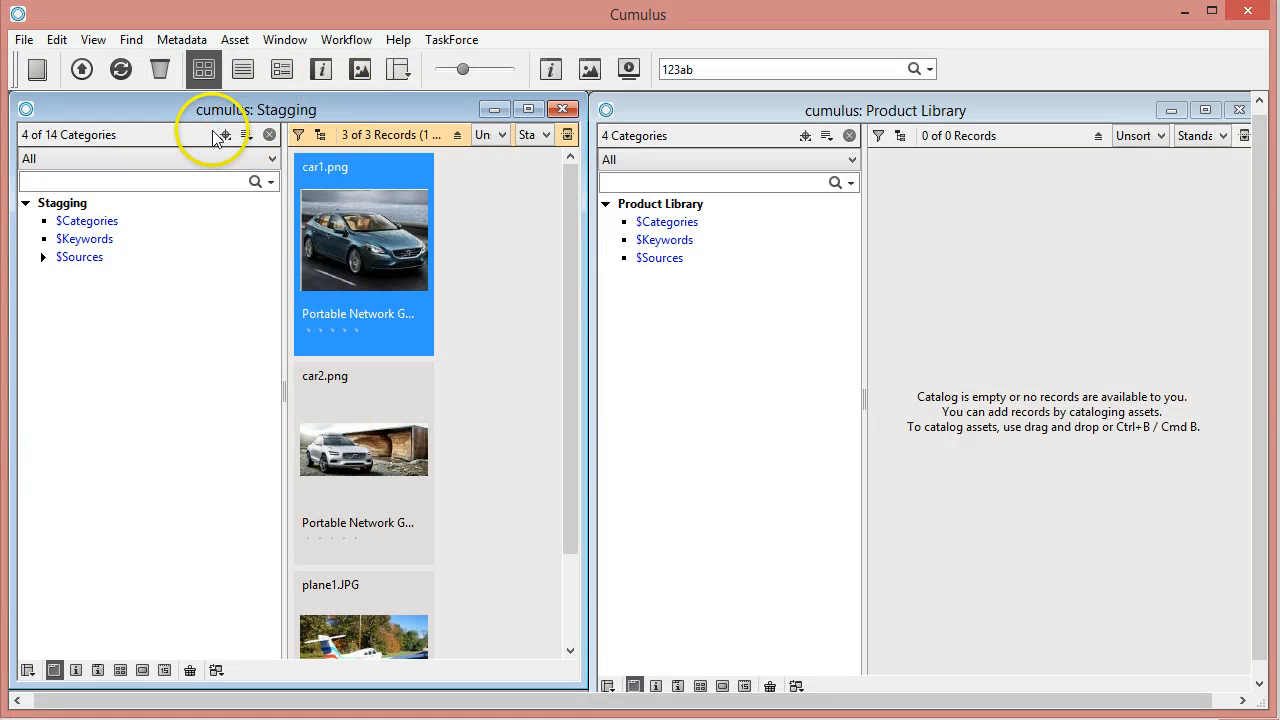
- Switch to Cumulus and examine the label color IDs of the Label record field in the Stagging catalog settings
{"action": "left_click", "coordinate": [223, 134]}
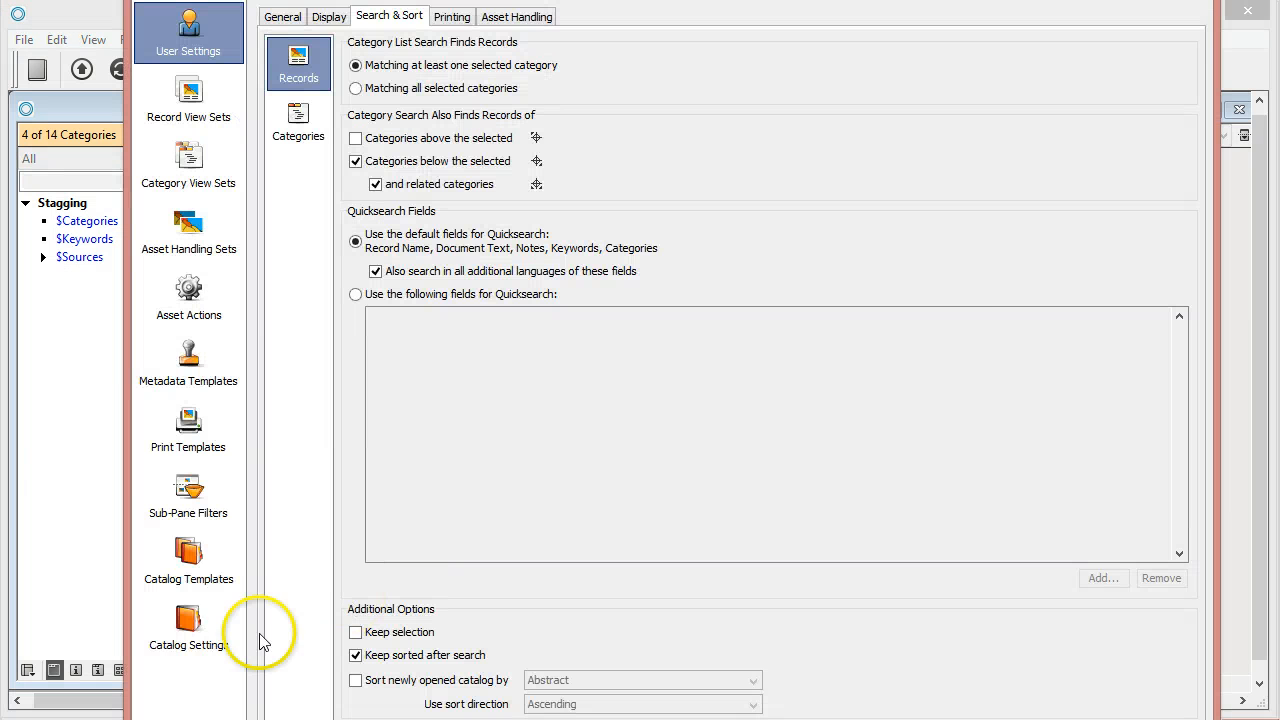
{"action": "left_click", "coordinate": [210, 642]}
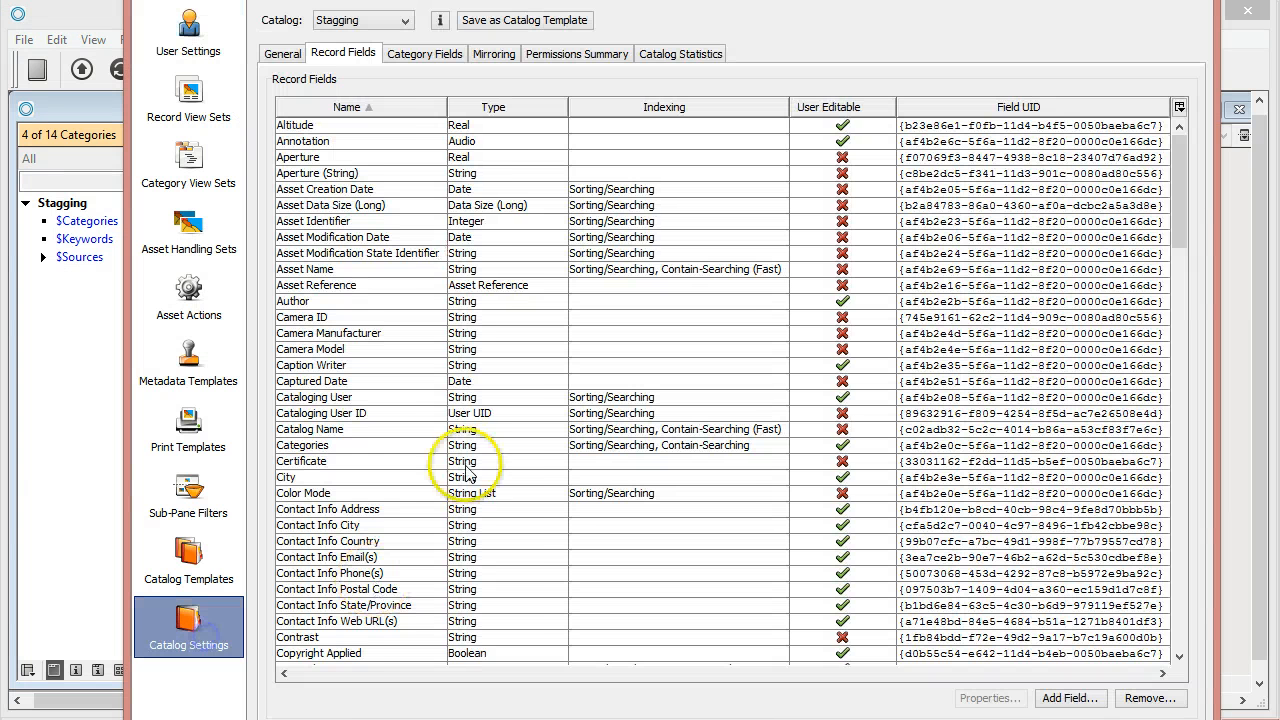
{"action": "left_click", "coordinate": [305, 509]}
{"action": "type", "text": "la"}
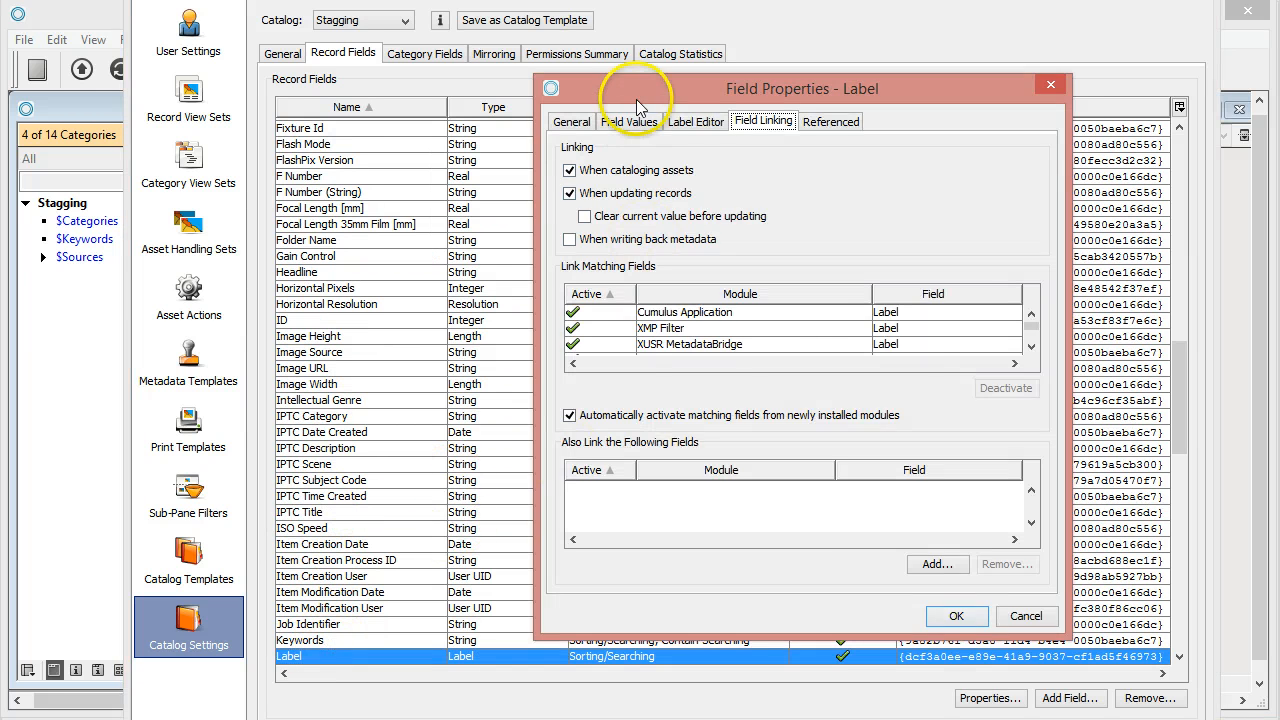
{"action": "left_click_drag", "start_coordinate": [630, 85], "coordinate": [410, 85]}
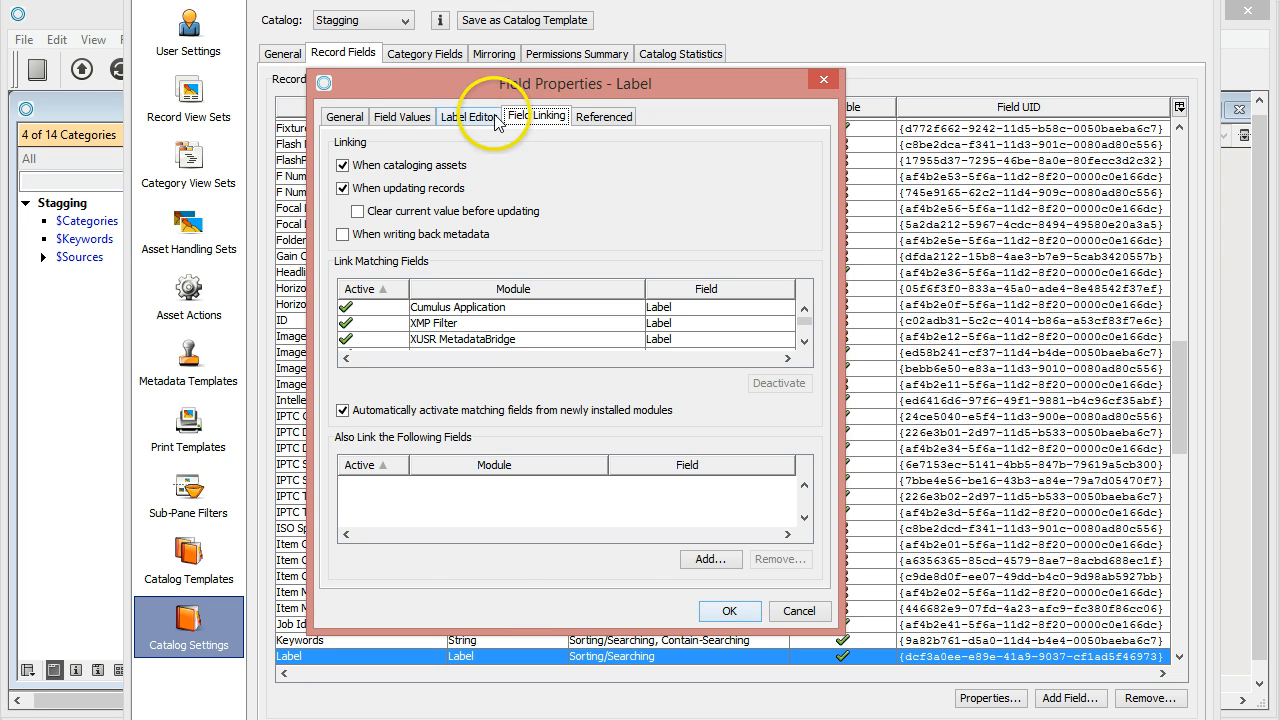
{"action": "left_click", "coordinate": [470, 117]}
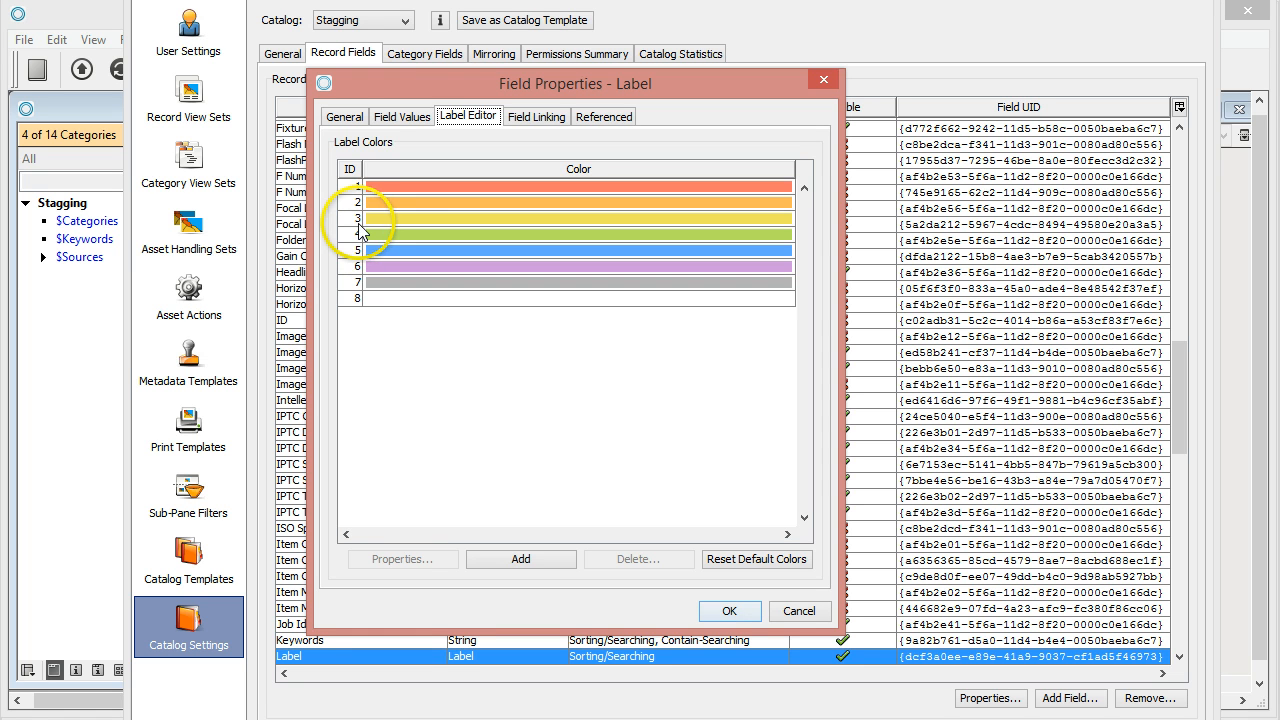
{"action": "left_click", "coordinate": [806, 618]}
{"action": "left_click", "coordinate": [1247, 10]}
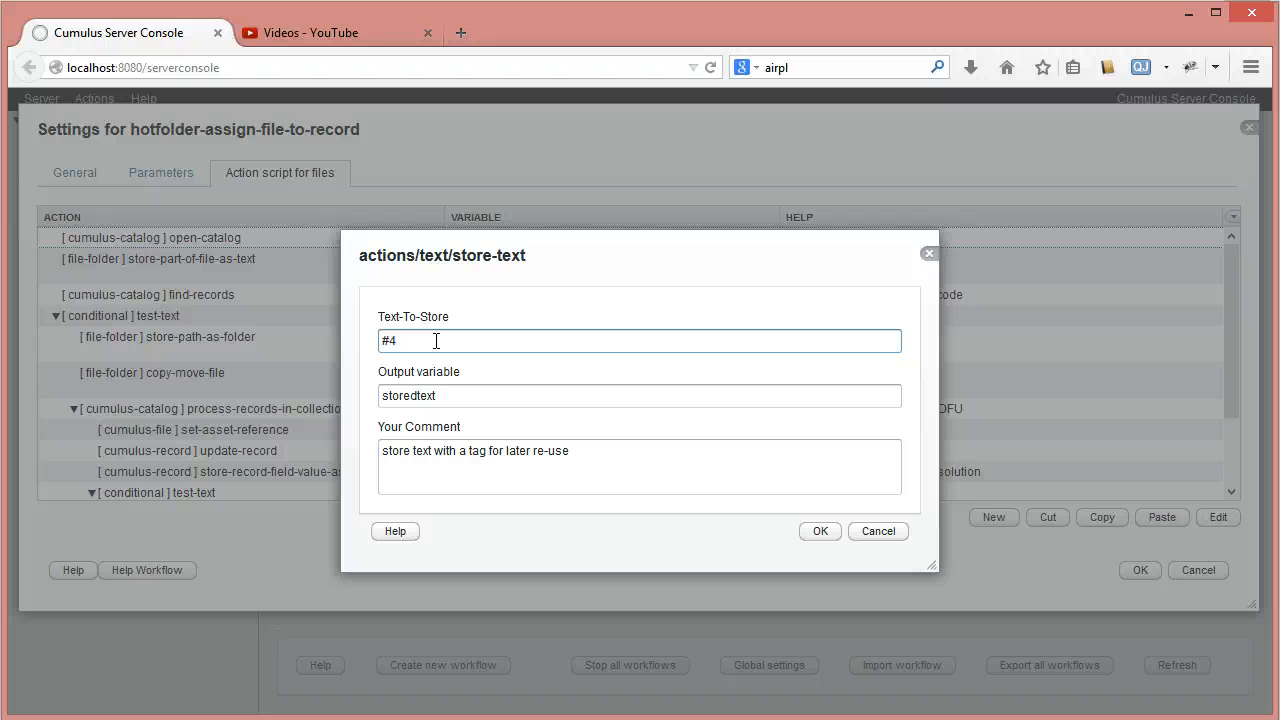
- Back in the server console, enter #4 as the text to store, change the comment to "store text for color green" and save the store-text action
{"action": "left_click_drag", "start_coordinate": [571, 451], "coordinate": [344, 453]}
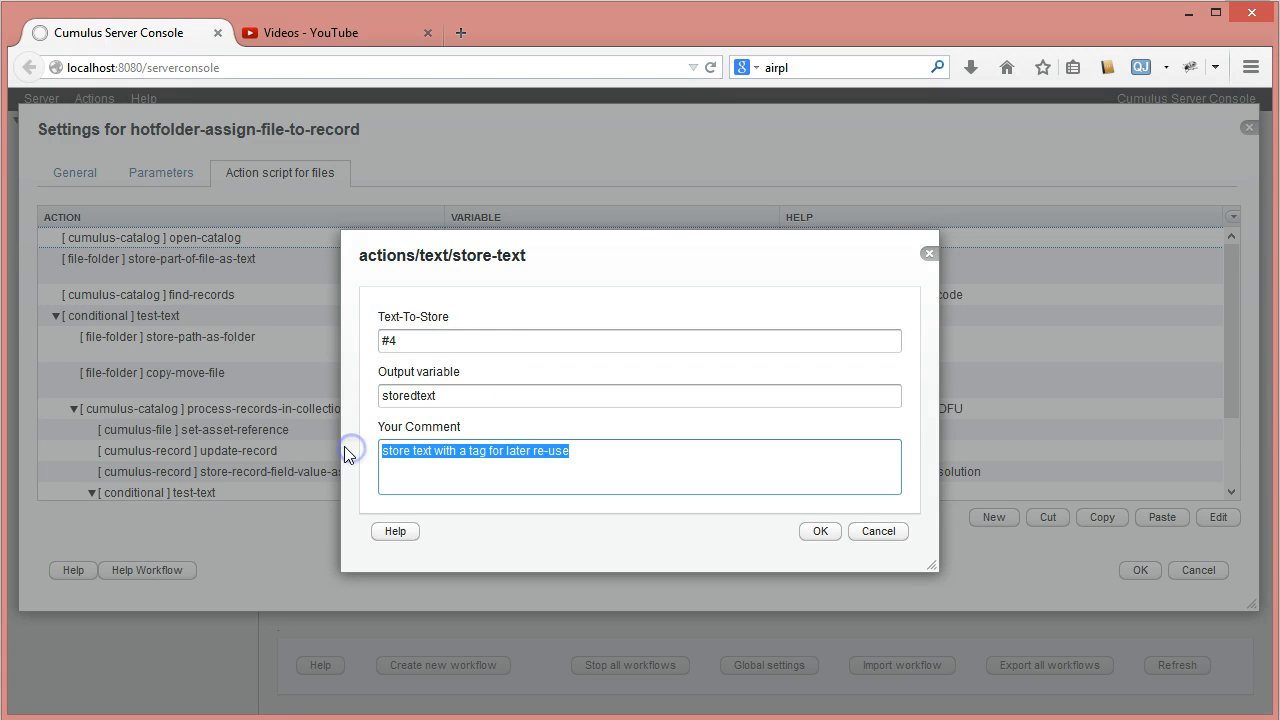
{"action": "left_click", "coordinate": [432, 451]}
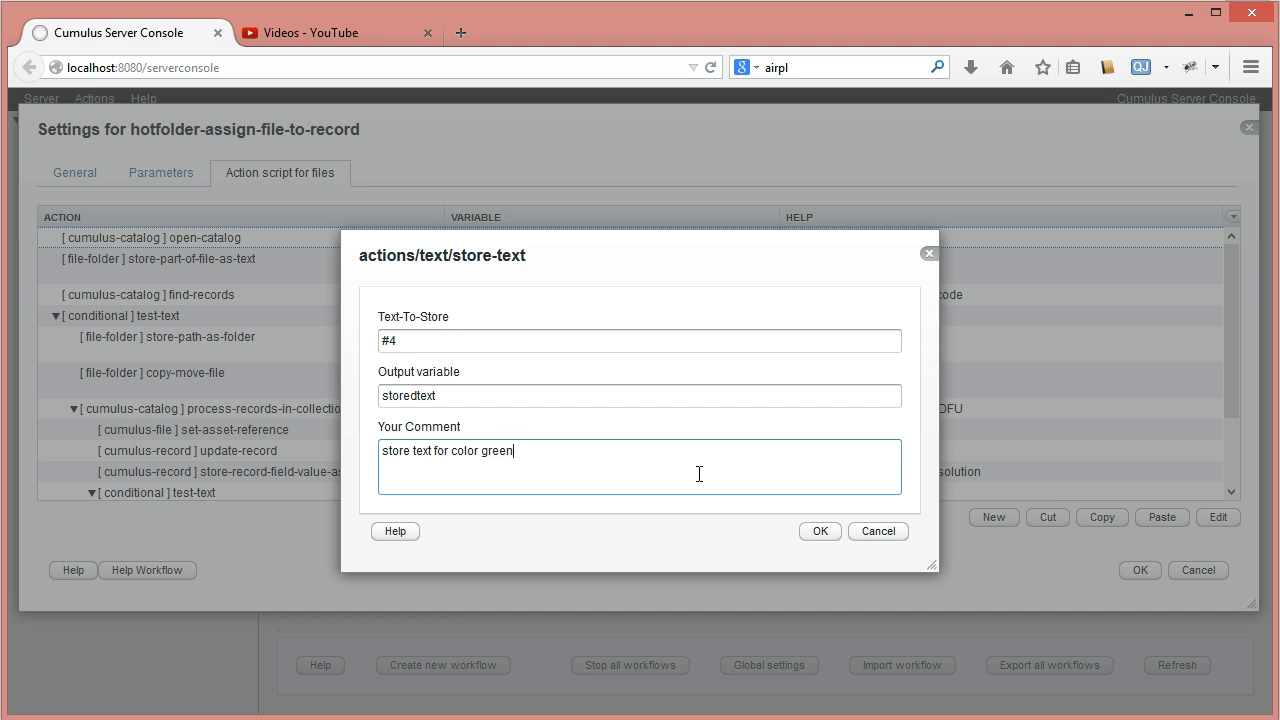
{"action": "left_click", "coordinate": [814, 534]}
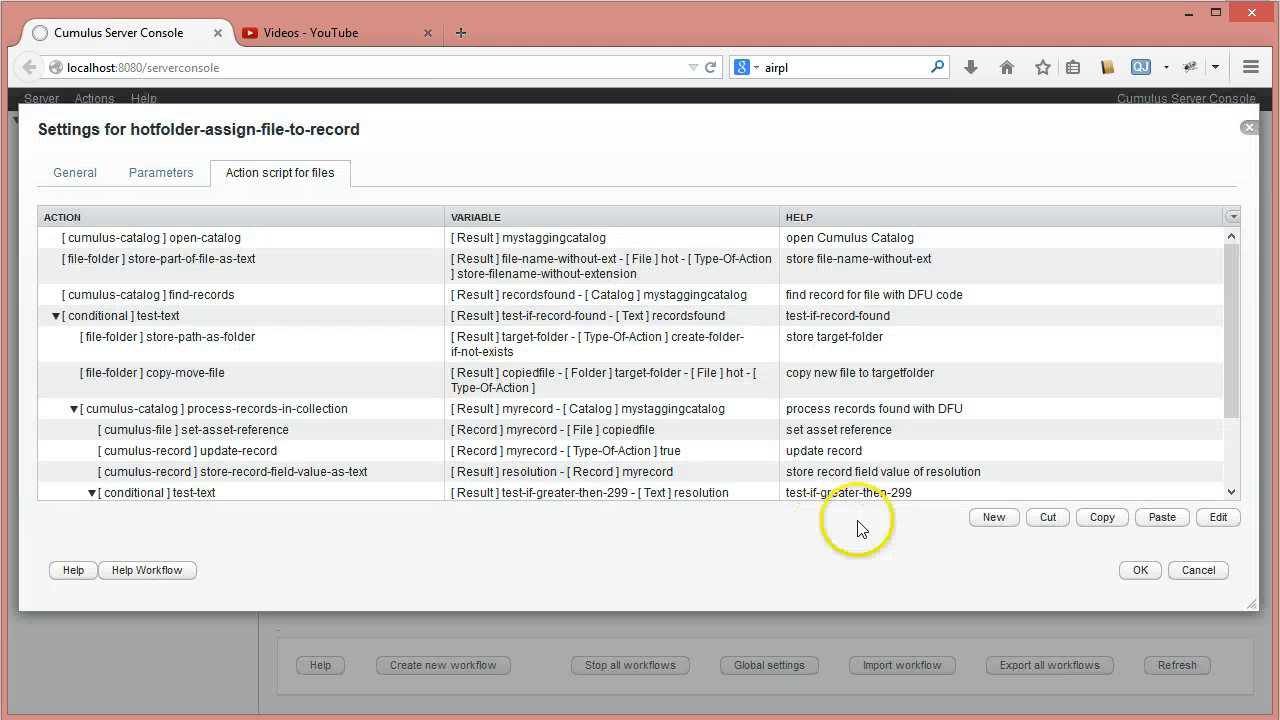
- Check the text variables offered in the set-record-field-value action under test-if-greater-then-299 and close it without choosing one
{"action": "left_click_drag", "start_coordinate": [1226, 351], "coordinate": [1231, 443]}
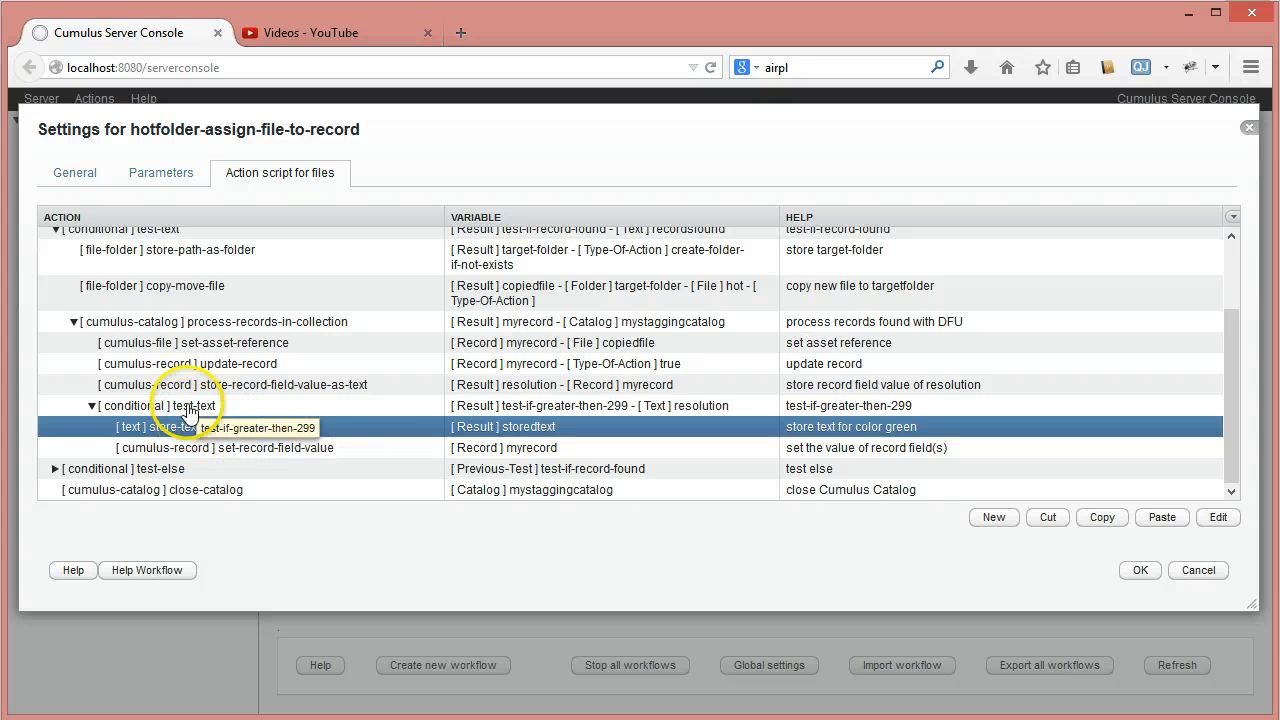
{"action": "left_click", "coordinate": [230, 449]}
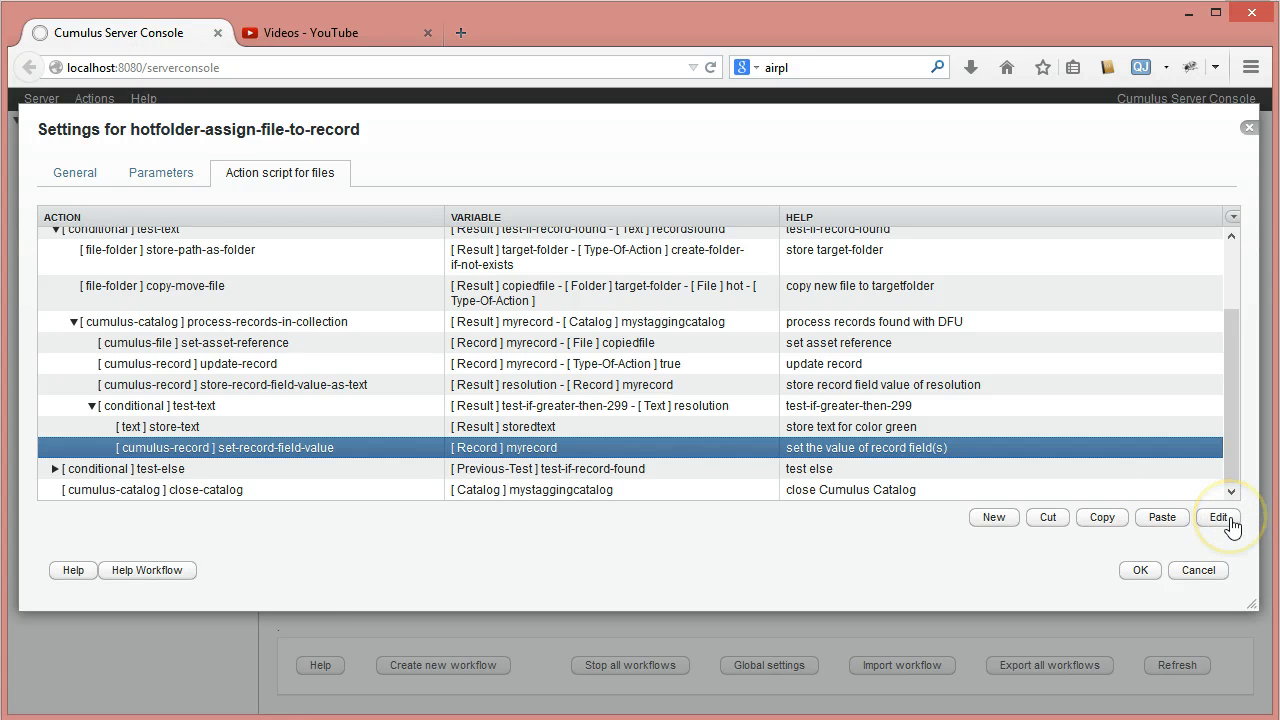
{"action": "left_click", "coordinate": [1230, 524]}
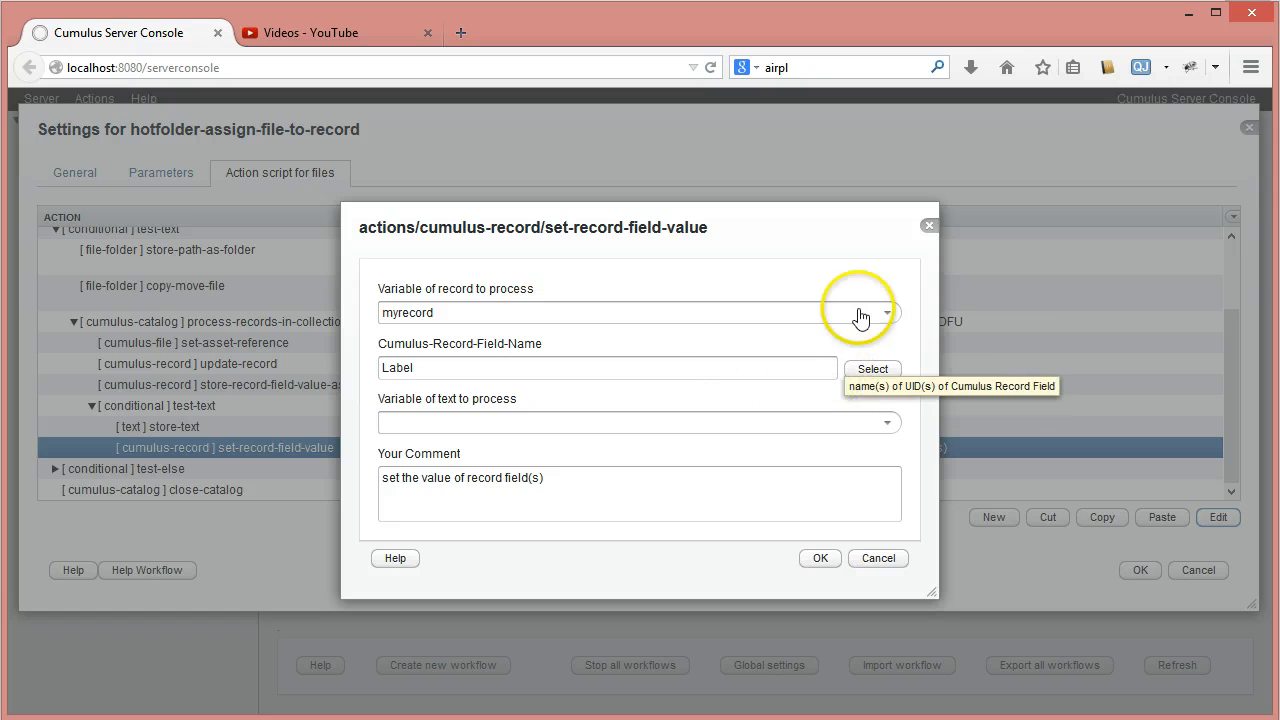
{"action": "left_click", "coordinate": [888, 423]}
{"action": "left_click", "coordinate": [893, 424]}
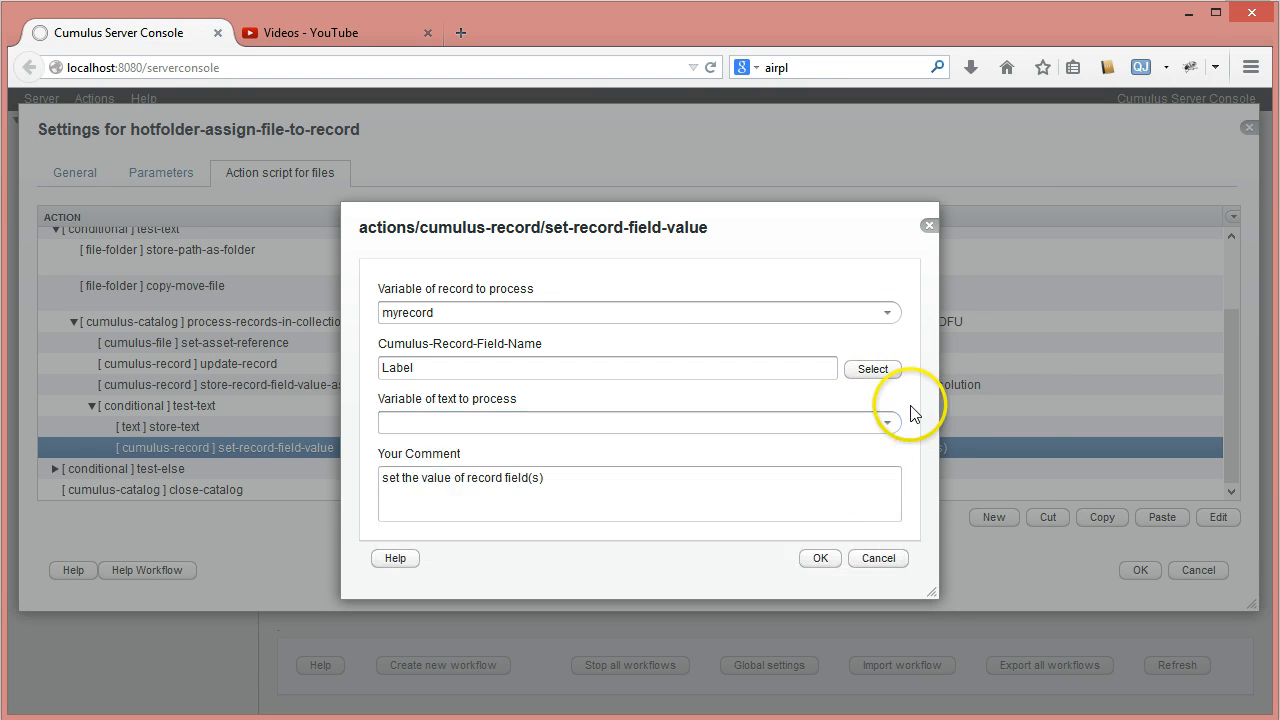
{"action": "left_click", "coordinate": [822, 558]}
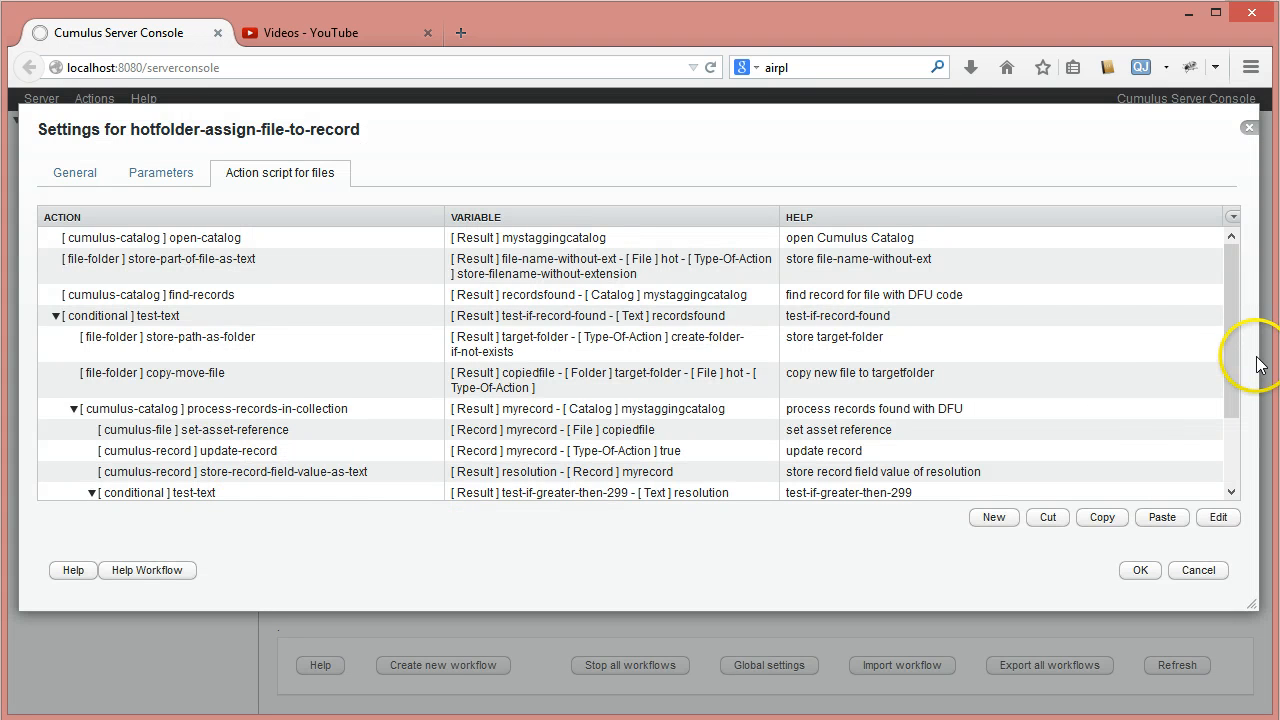
- Rename the output variable of the store-text action for color green as color-to-set and save the action
{"action": "left_click", "coordinate": [1232, 431]}
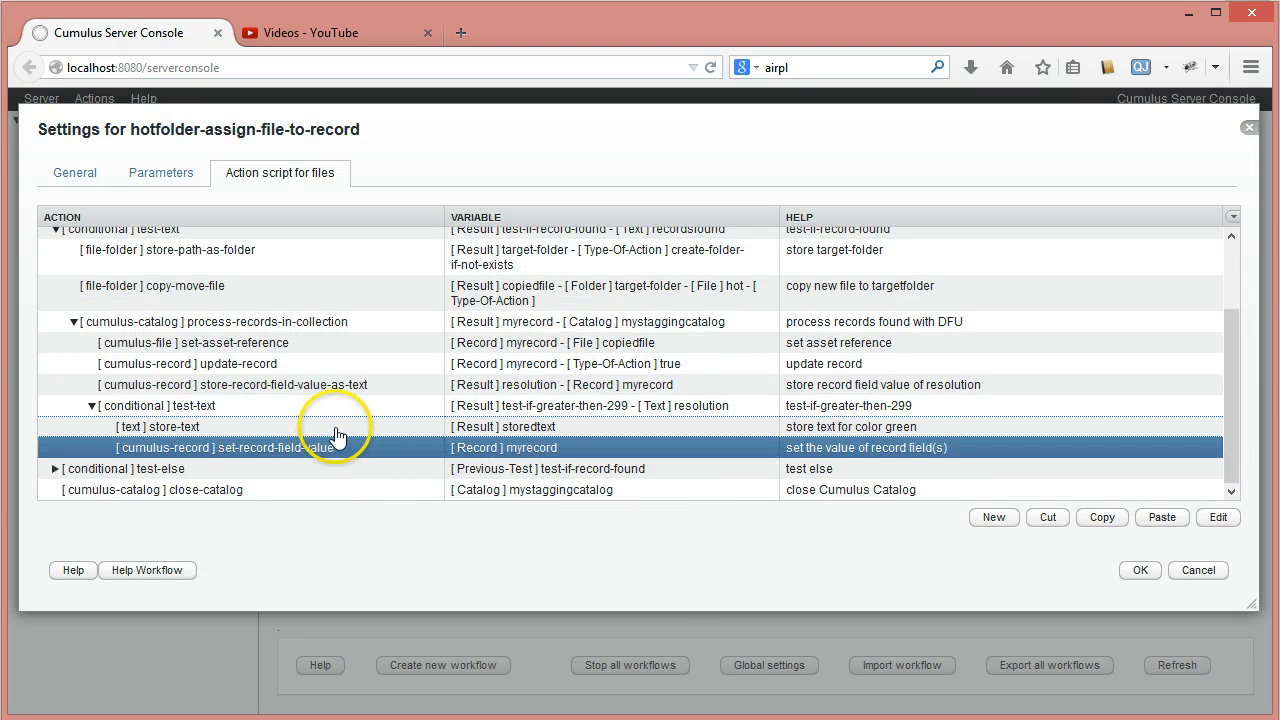
{"action": "double_click", "coordinate": [335, 428]}
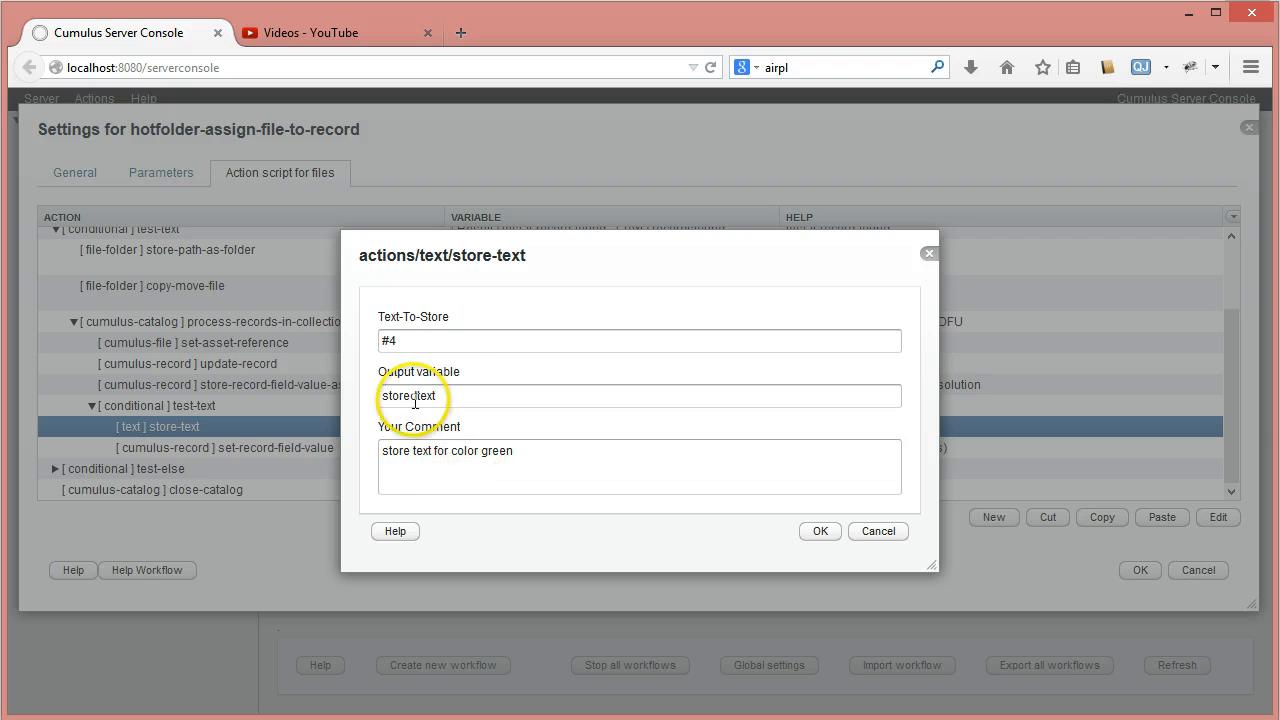
{"action": "left_click_drag", "start_coordinate": [460, 392], "coordinate": [311, 386]}
{"action": "type", "text": "colorgreen"}
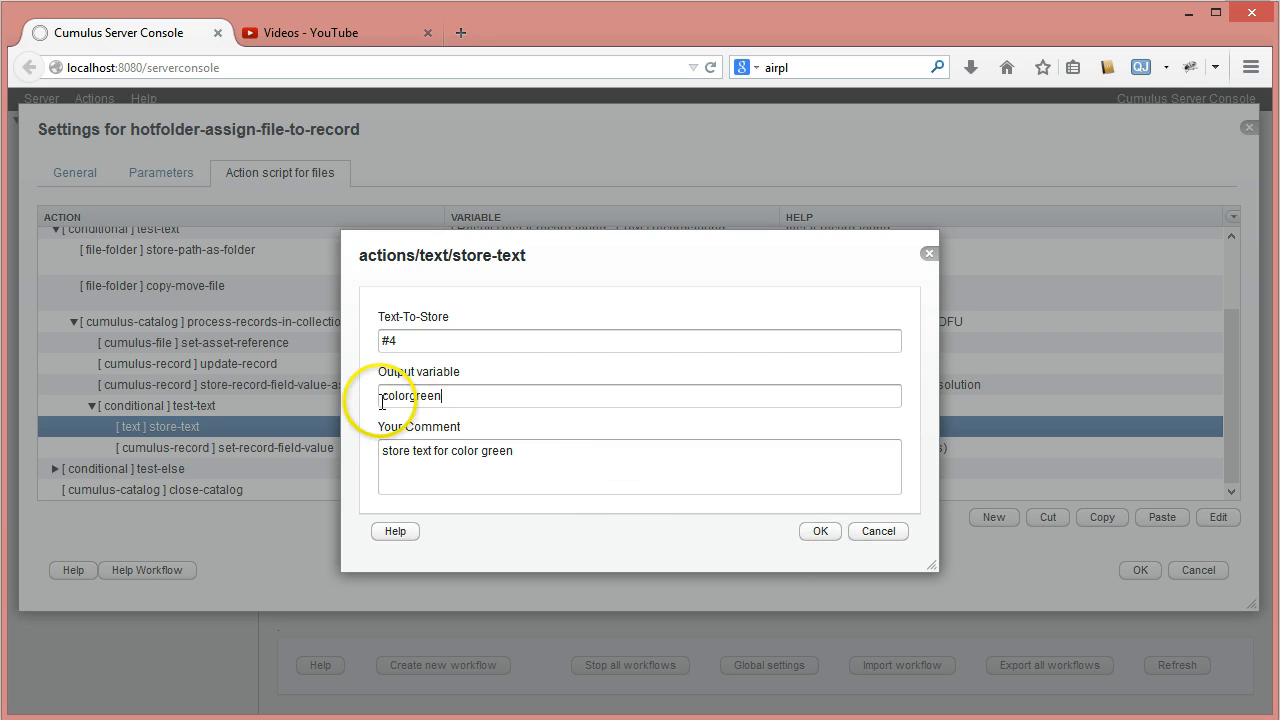
{"action": "left_click_drag", "start_coordinate": [409, 395], "coordinate": [476, 402]}
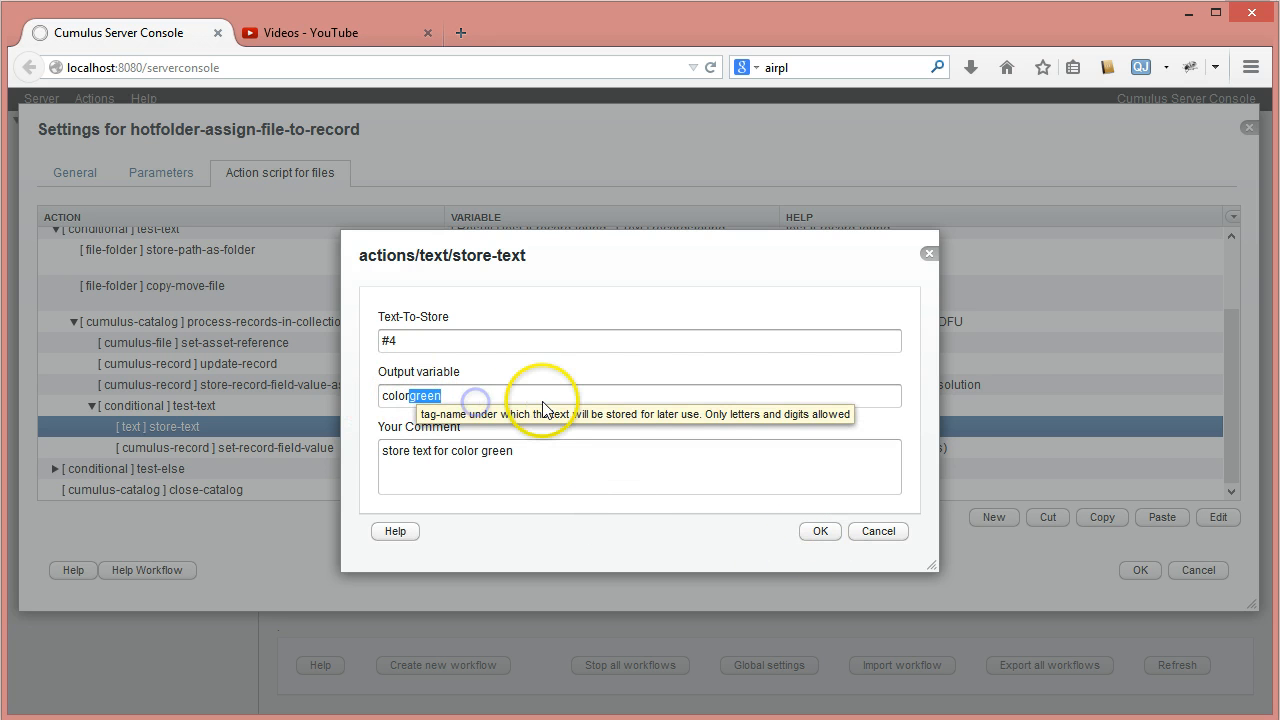
{"action": "type", "text": "-to-"}
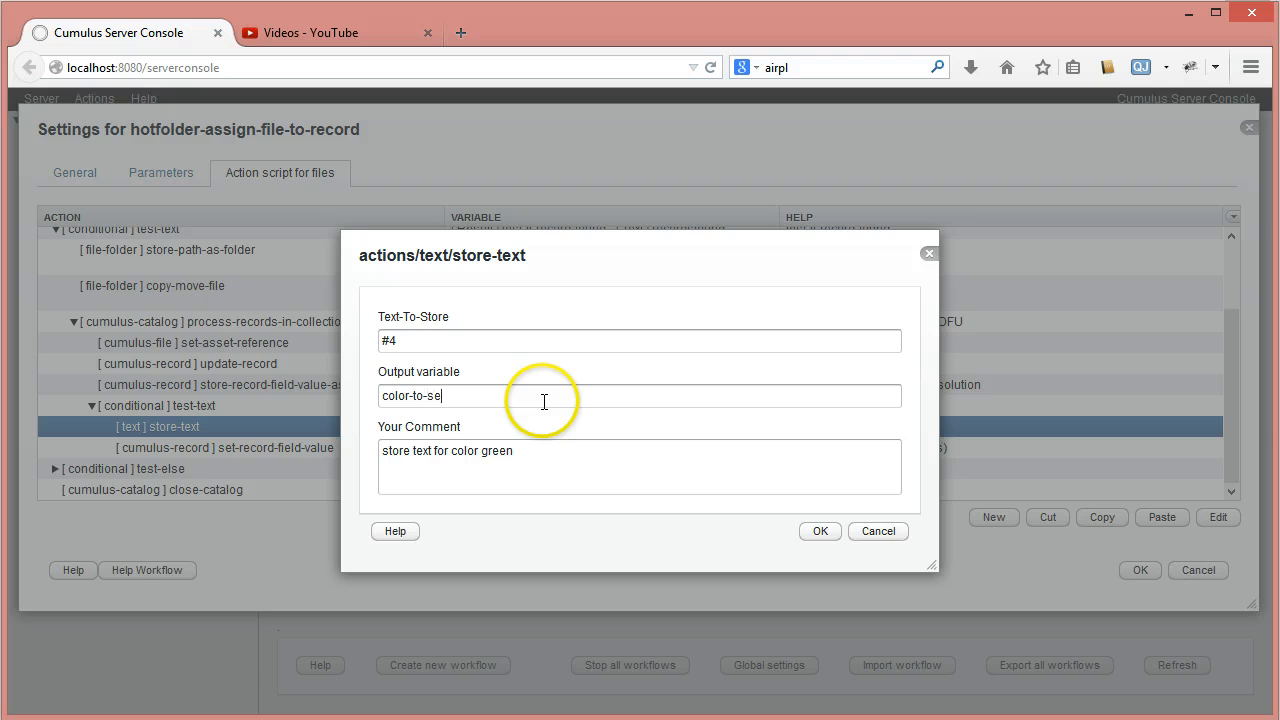
{"action": "type", "text": "set"}
{"action": "left_click", "coordinate": [820, 531]}
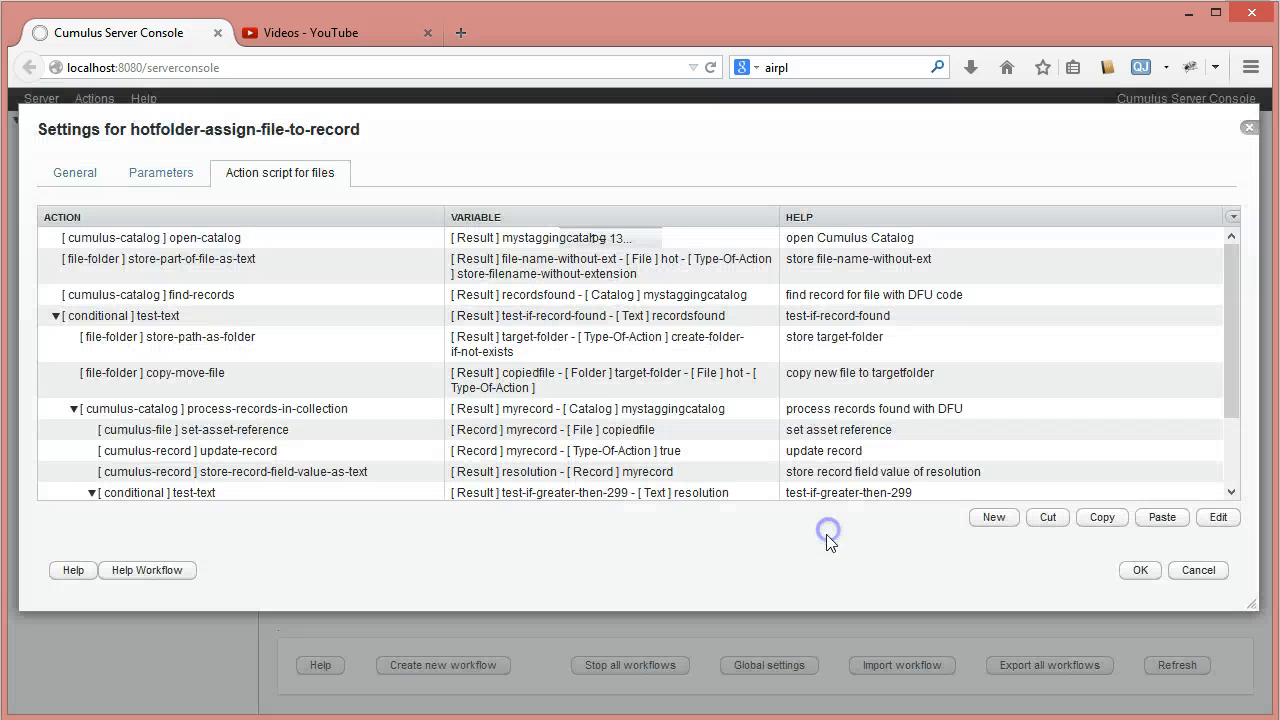
- Choose color-to-set as the text variable of the set-record-field-value action for the Label field and save it
{"action": "left_click_drag", "start_coordinate": [1237, 349], "coordinate": [1237, 431]}
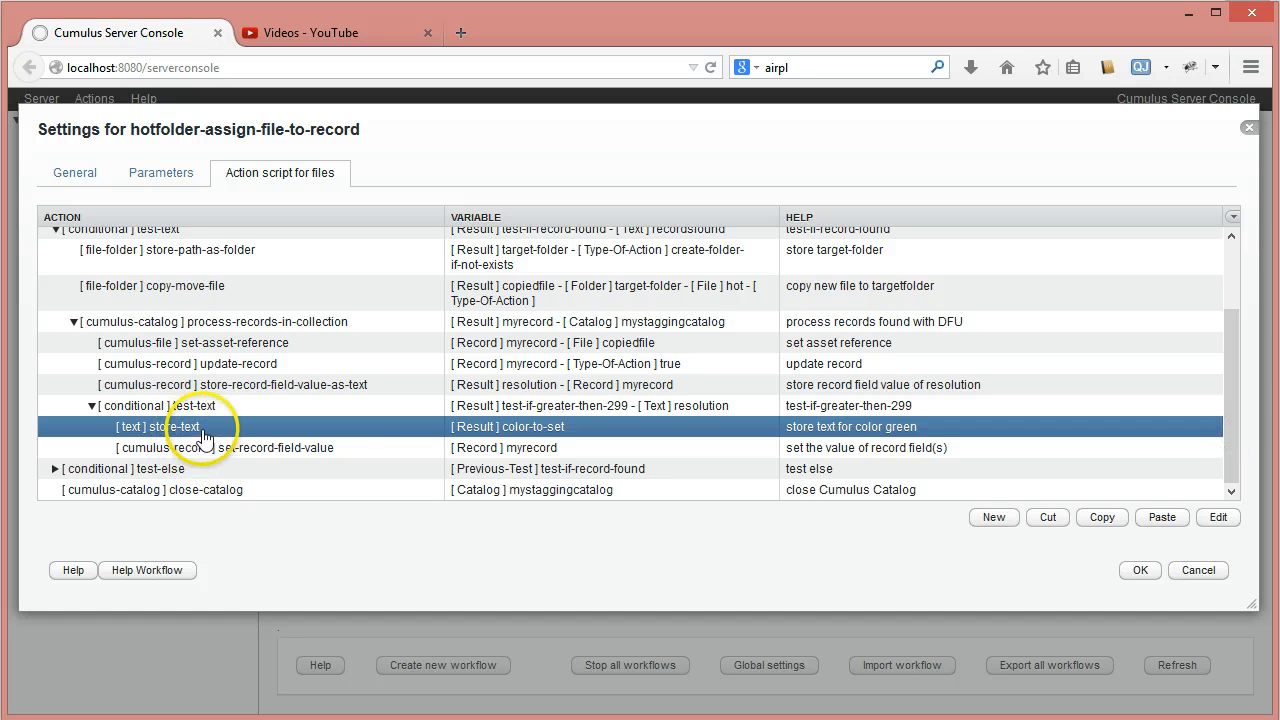
{"action": "left_click", "coordinate": [323, 453]}
{"action": "double_click", "coordinate": [323, 453]}
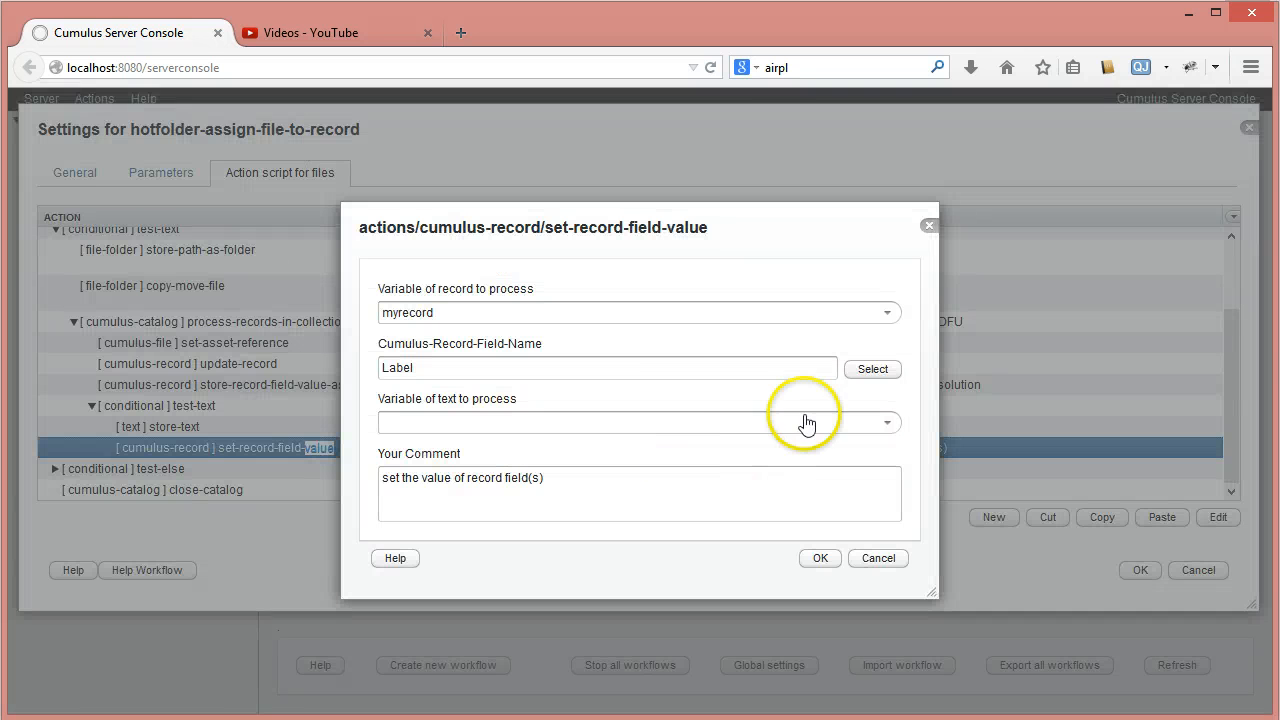
{"action": "left_click", "coordinate": [885, 424]}
{"action": "left_click", "coordinate": [433, 529]}
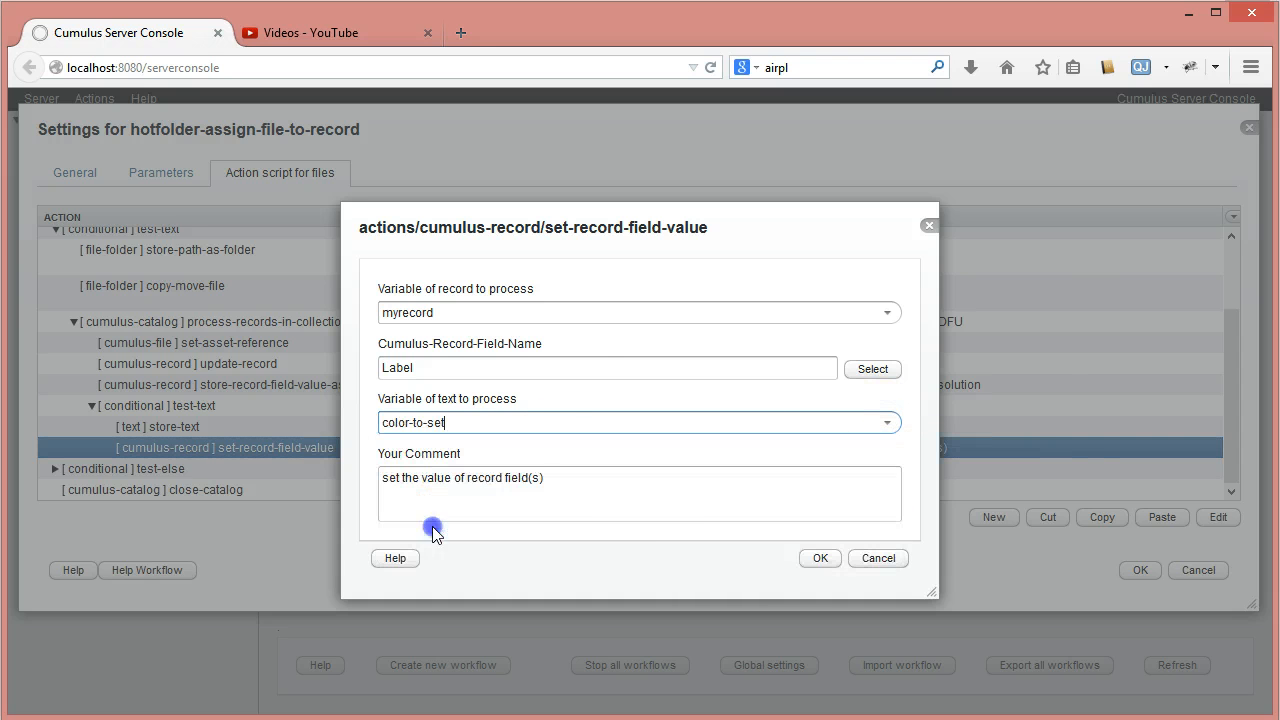
{"action": "left_click", "coordinate": [820, 558]}
- Add a conditional action of type test-else directly after the collapsed test-if-greater-then-299 condition
{"action": "left_click_drag", "start_coordinate": [1236, 321], "coordinate": [1234, 423]}
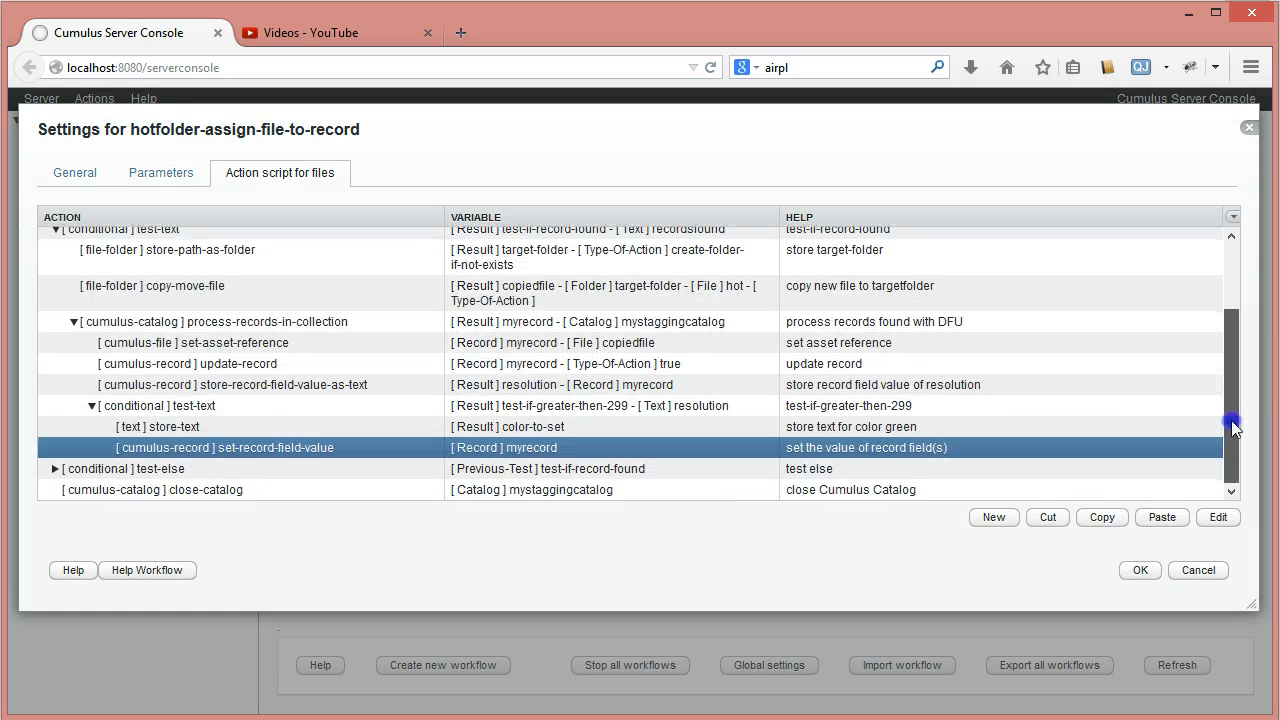
{"action": "left_click", "coordinate": [92, 407]}
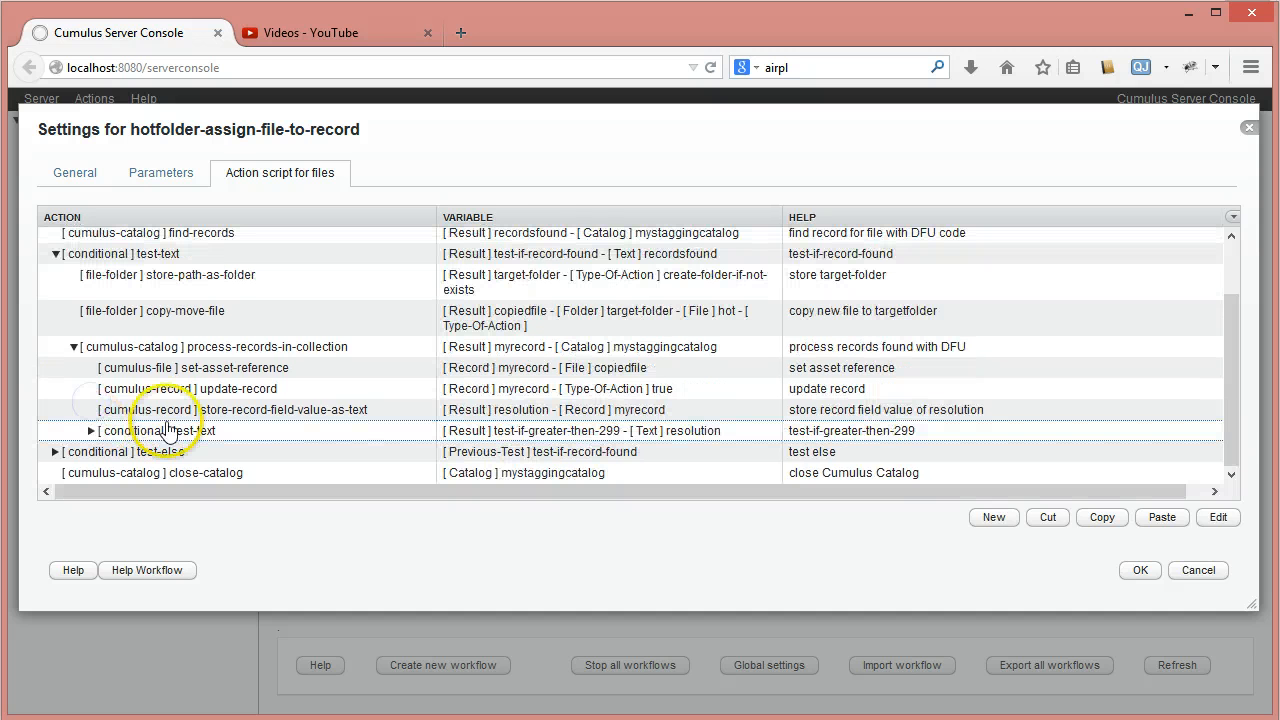
{"action": "left_click", "coordinate": [165, 435]}
{"action": "left_click", "coordinate": [997, 519]}
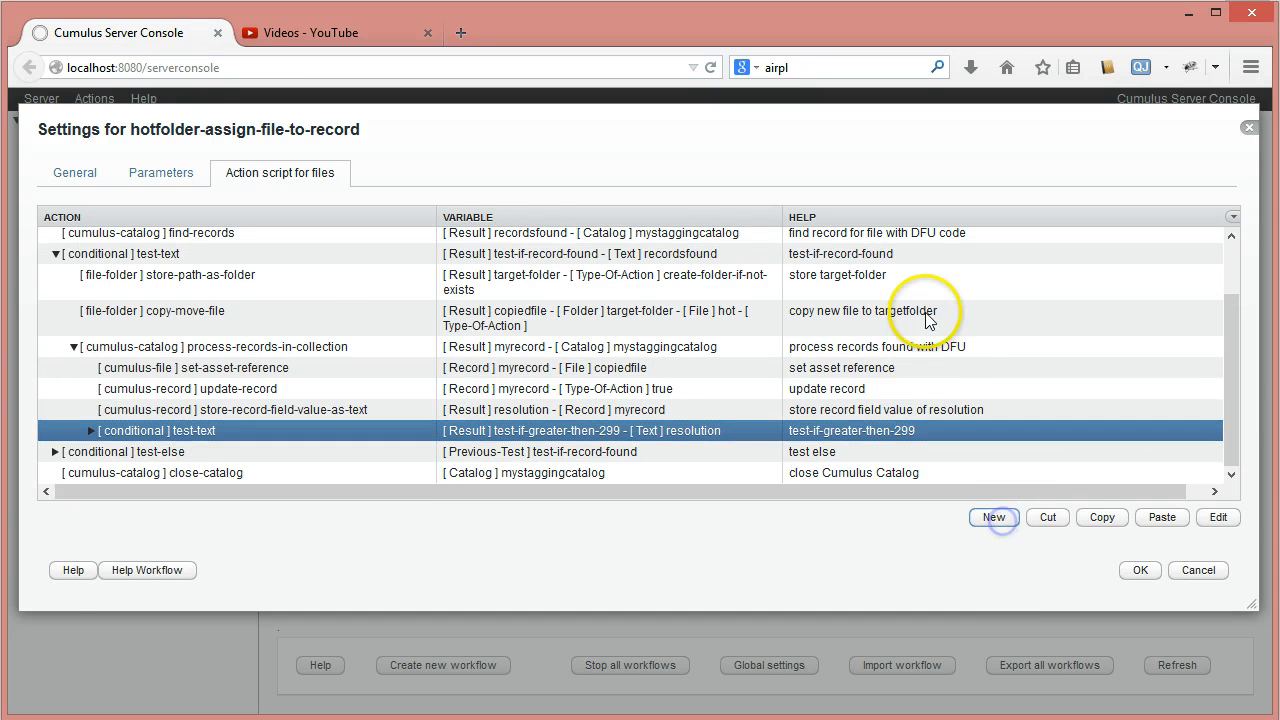
{"action": "left_click", "coordinate": [906, 332]}
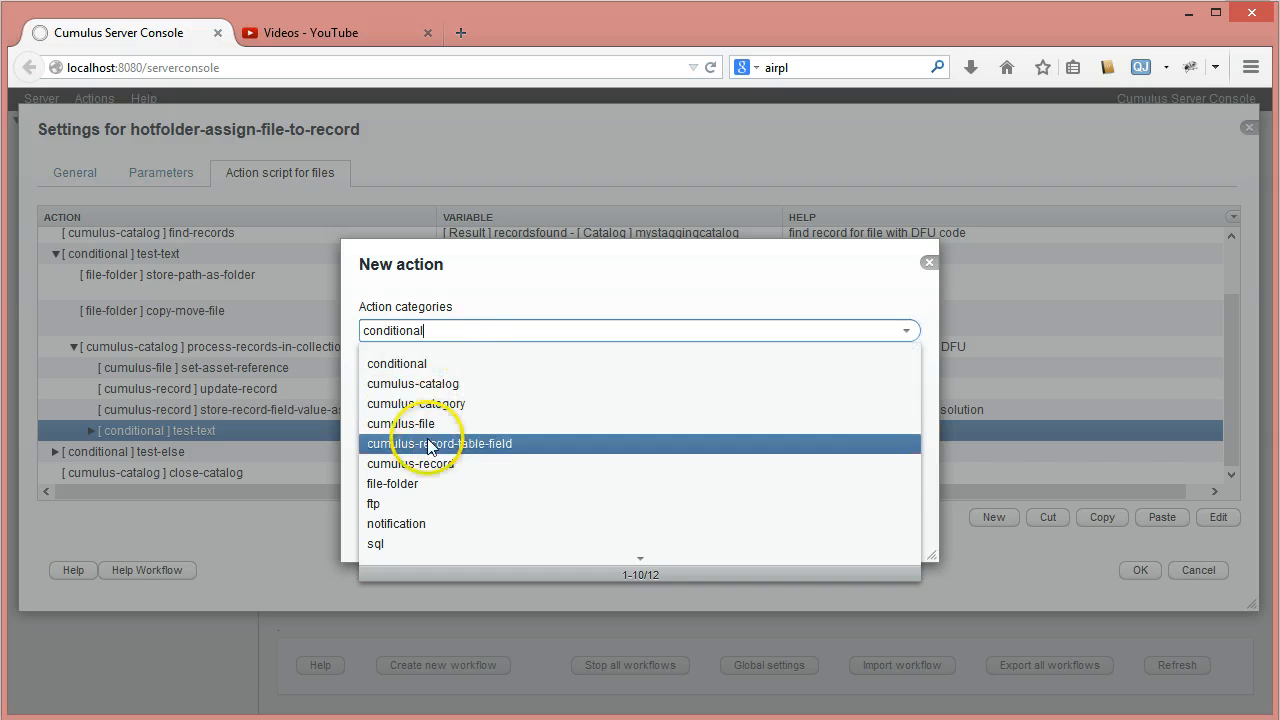
{"action": "left_click", "coordinate": [435, 330]}
{"action": "left_click", "coordinate": [592, 386]}
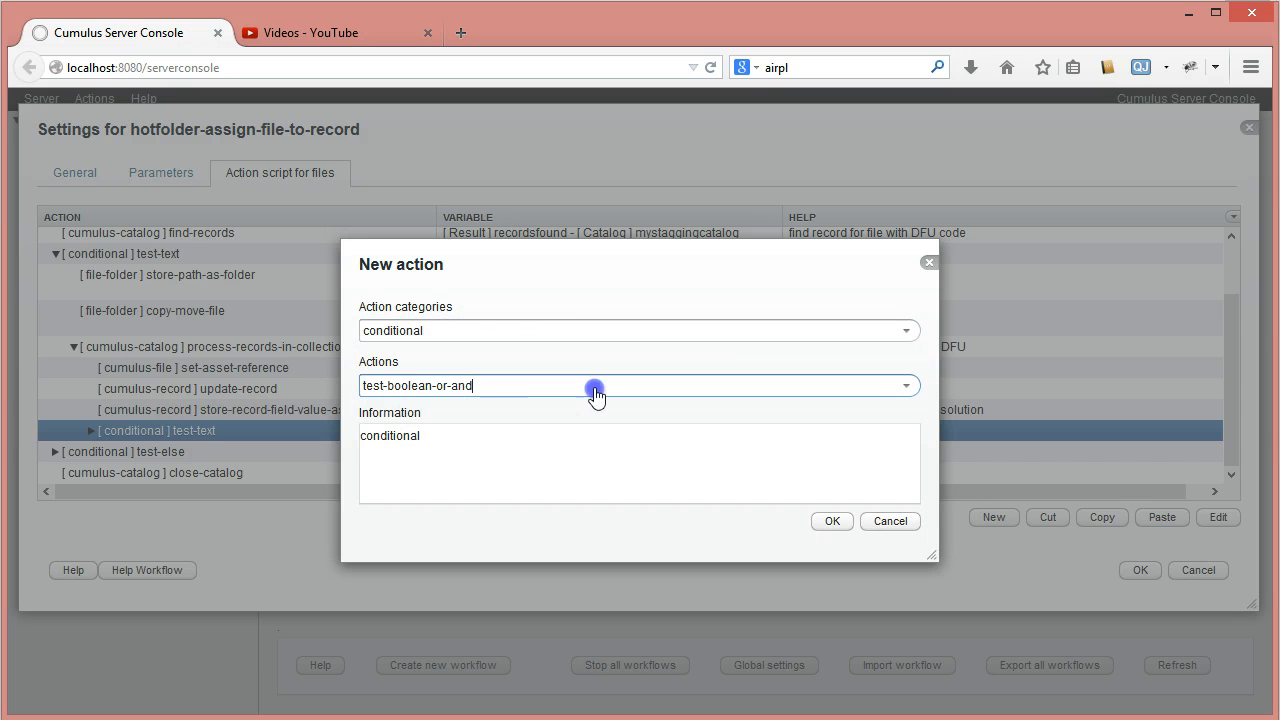
{"action": "left_click", "coordinate": [426, 435]}
{"action": "left_click", "coordinate": [829, 521]}
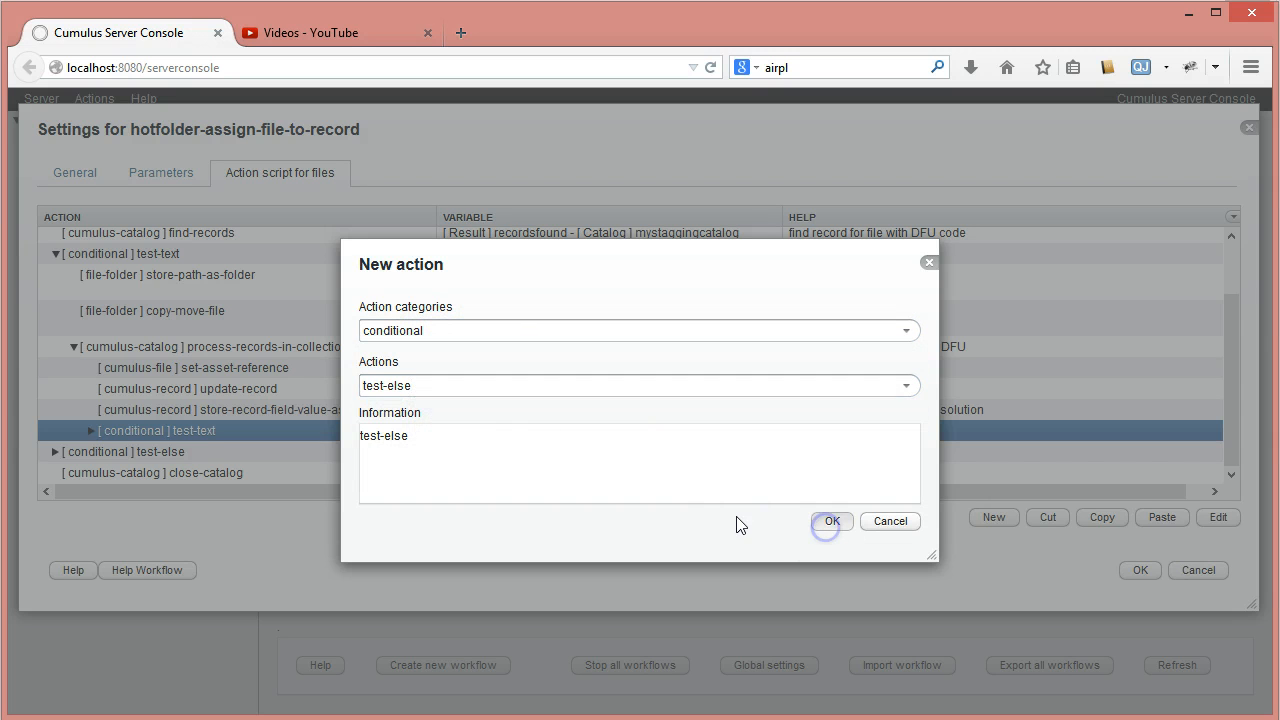
- Set the new test-else action's boolean variable to test-if-greater-then-299 and save it
{"action": "left_click", "coordinate": [887, 368]}
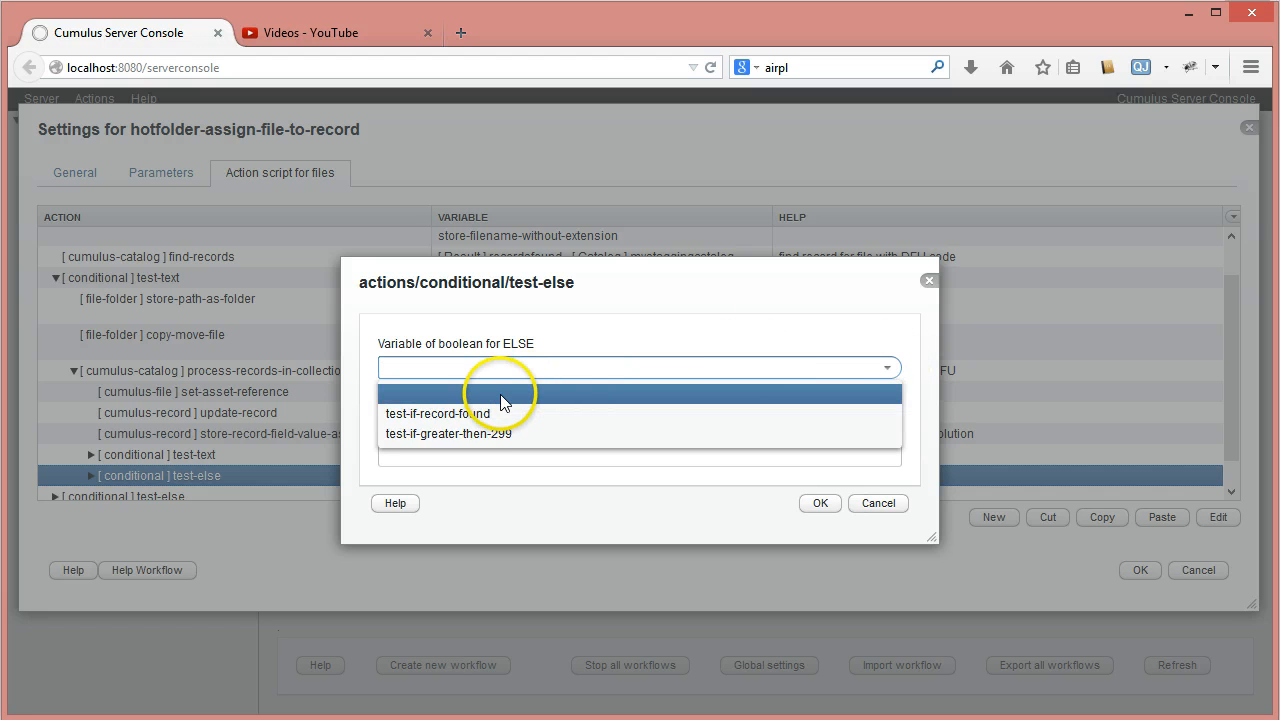
{"action": "left_click", "coordinate": [469, 433]}
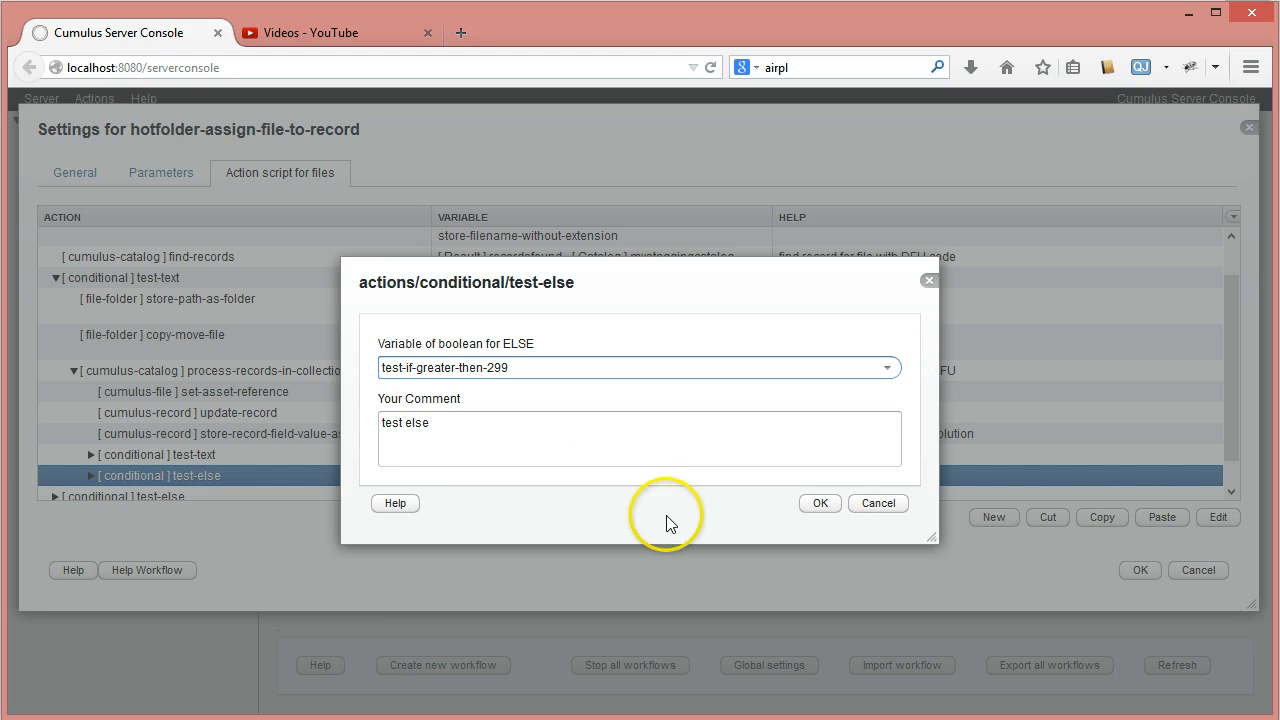
{"action": "left_click", "coordinate": [817, 504]}
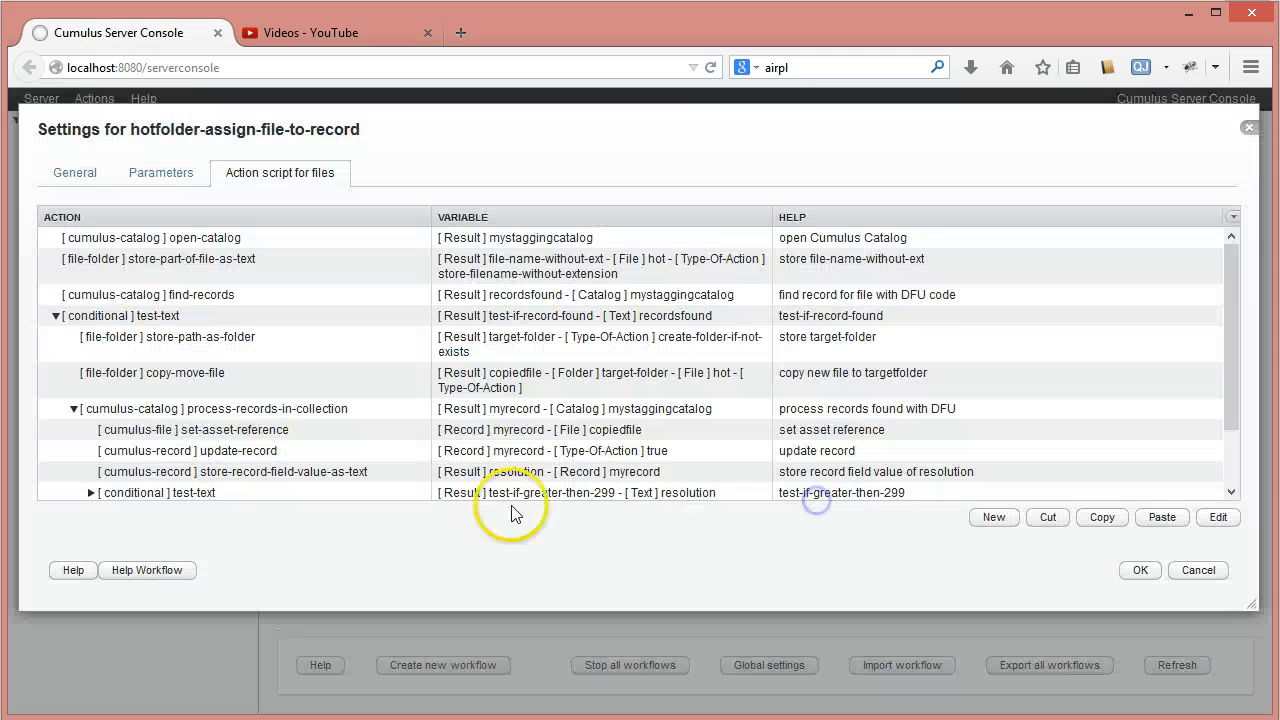
- Copy the store-text action for color green from test-if-greater-then-299 into its test-else branch
{"action": "left_click_drag", "start_coordinate": [1241, 419], "coordinate": [1240, 467]}
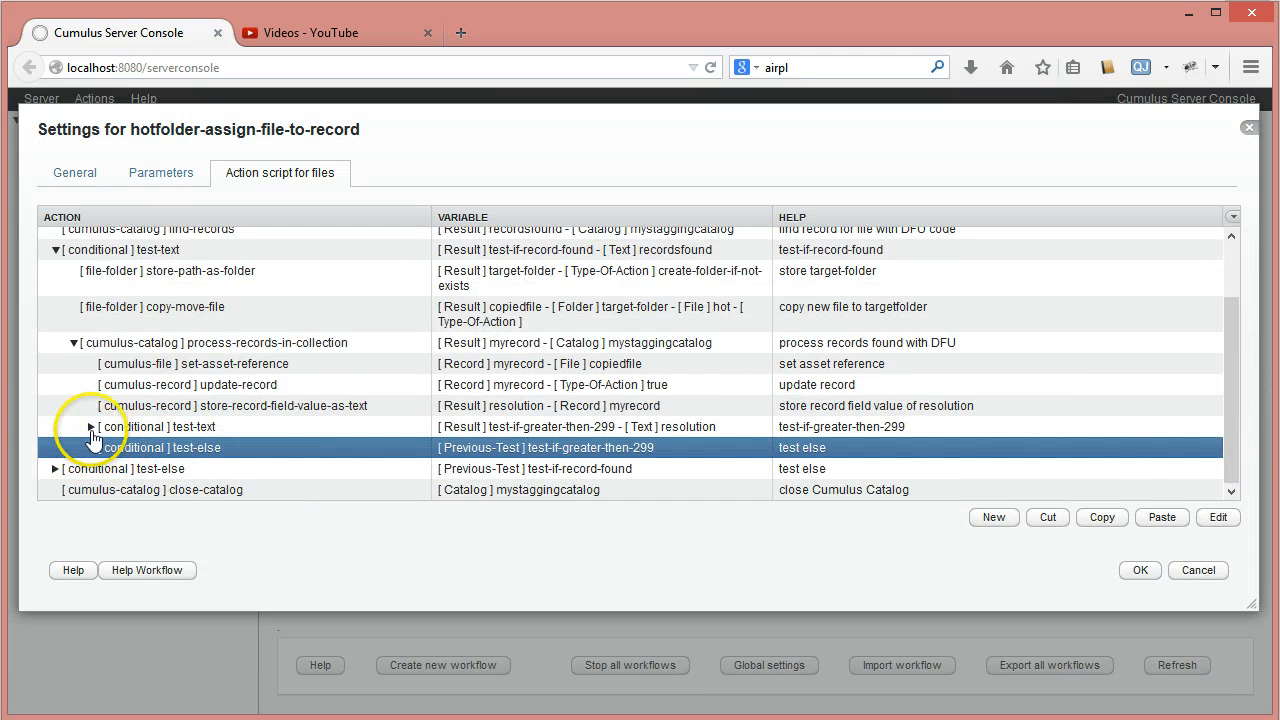
{"action": "left_click", "coordinate": [90, 426]}
{"action": "left_click_drag", "start_coordinate": [1223, 349], "coordinate": [1237, 460]}
{"action": "left_click", "coordinate": [185, 406]}
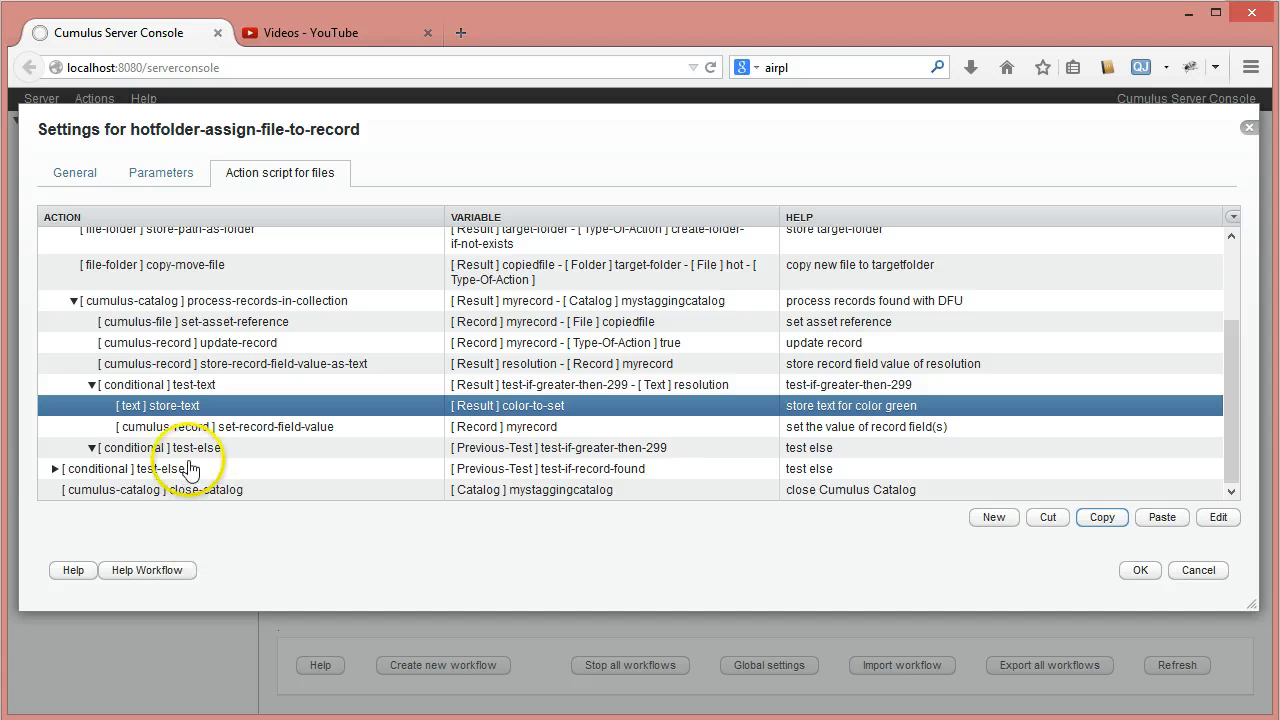
{"action": "left_click", "coordinate": [221, 448]}
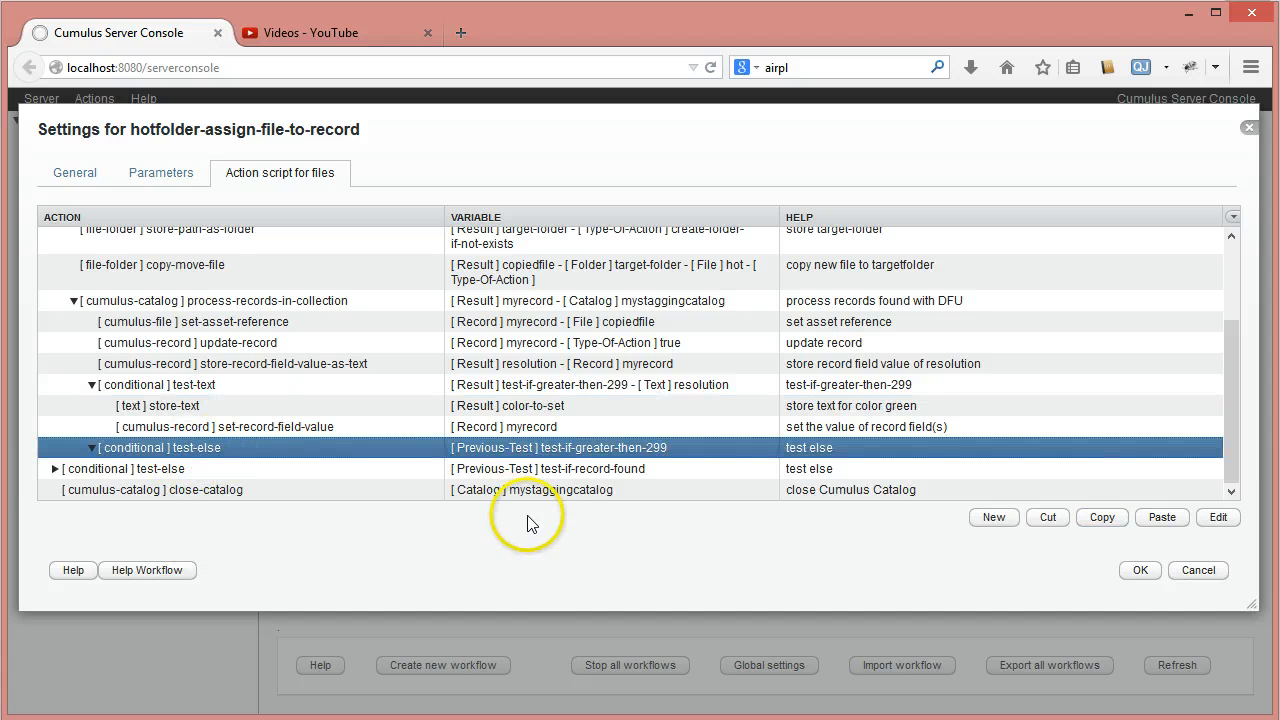
{"action": "left_click", "coordinate": [1160, 518]}
- Set the text to store of the copied store-text action in the test-else branch to #3 and save it
{"action": "left_click_drag", "start_coordinate": [1237, 337], "coordinate": [1236, 460]}
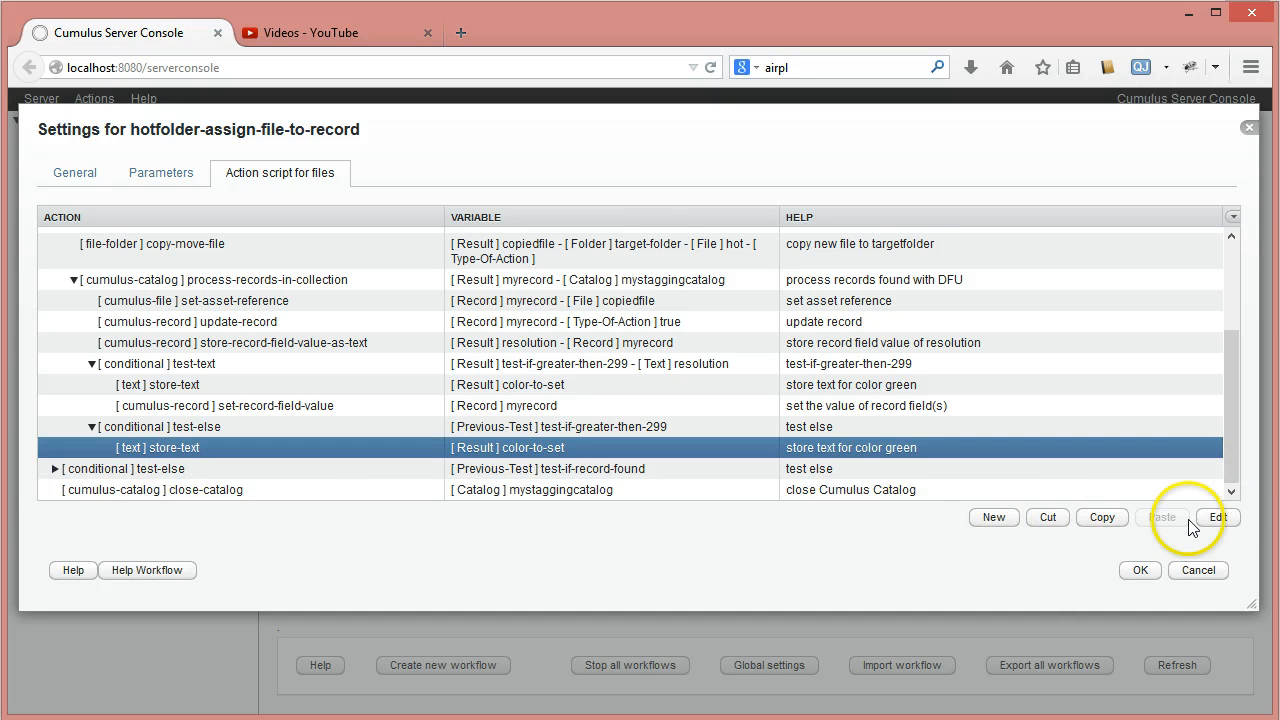
{"action": "left_click", "coordinate": [1218, 517]}
{"action": "left_click", "coordinate": [425, 341]}
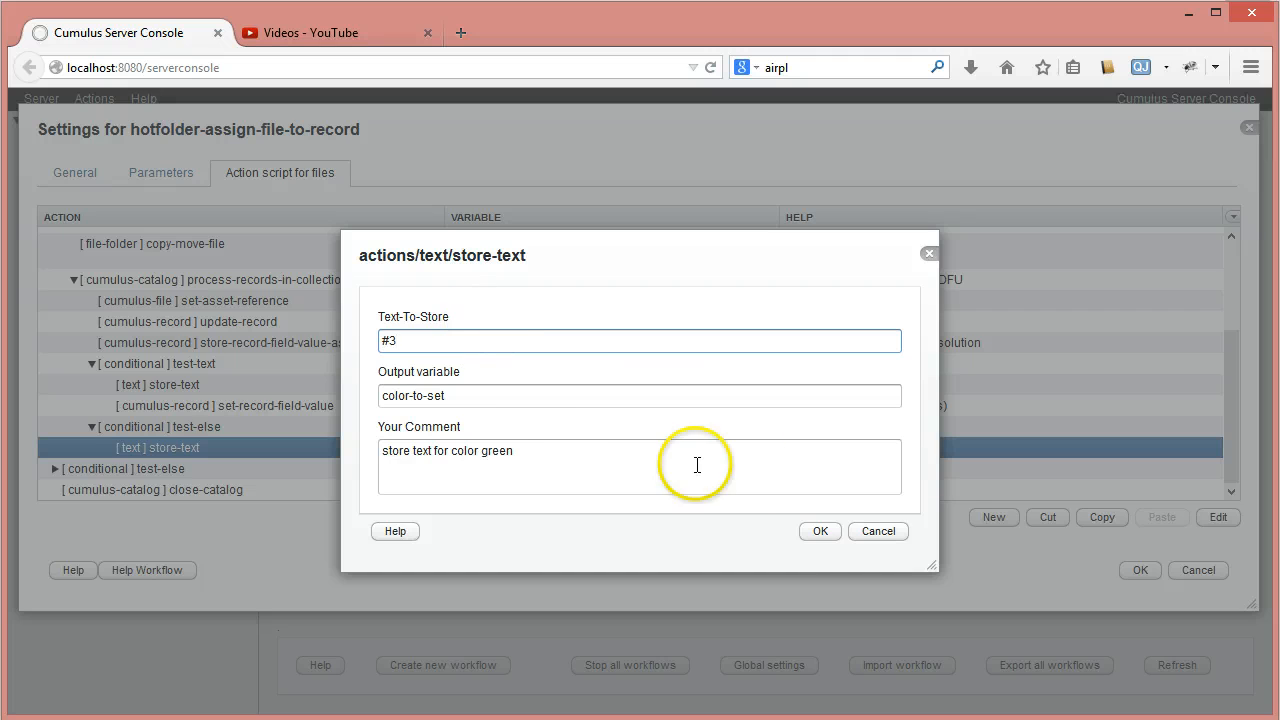
{"action": "left_click", "coordinate": [831, 538]}
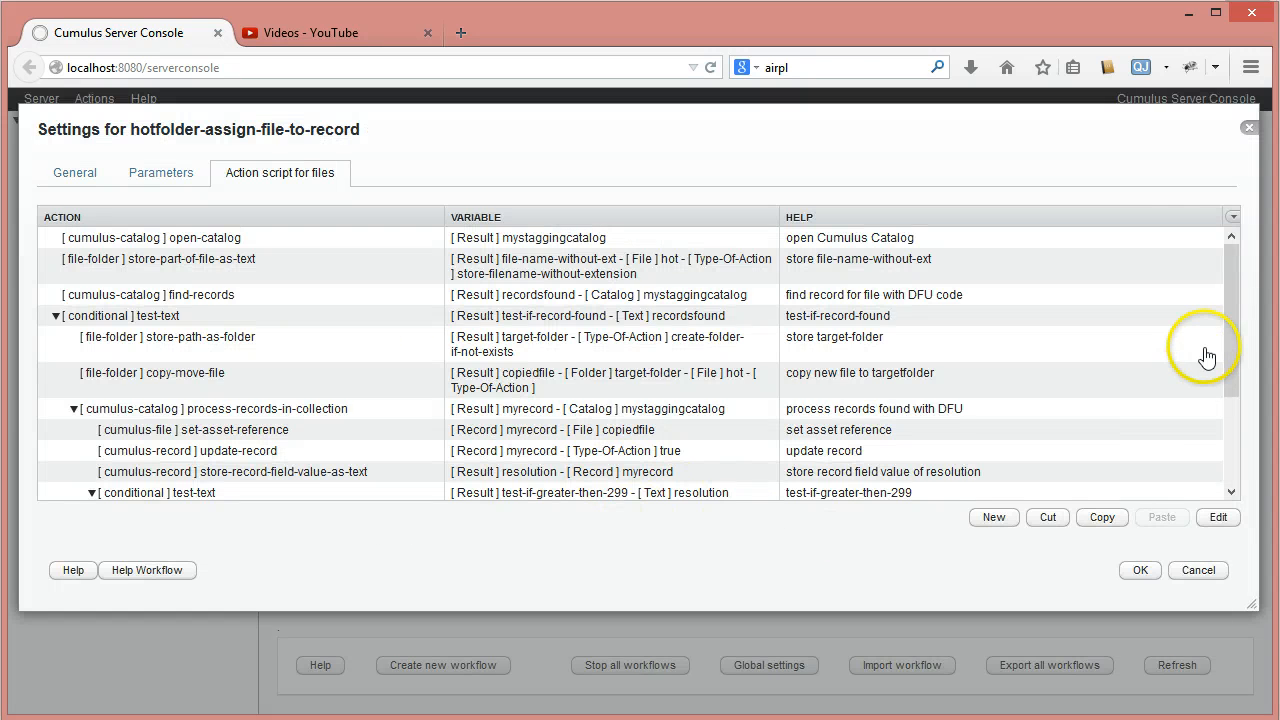
- Move the set-record-field-value action out of test-if-greater-then-299 to directly after the collapsed test-else branch
{"action": "left_click_drag", "start_coordinate": [1234, 349], "coordinate": [1246, 466]}
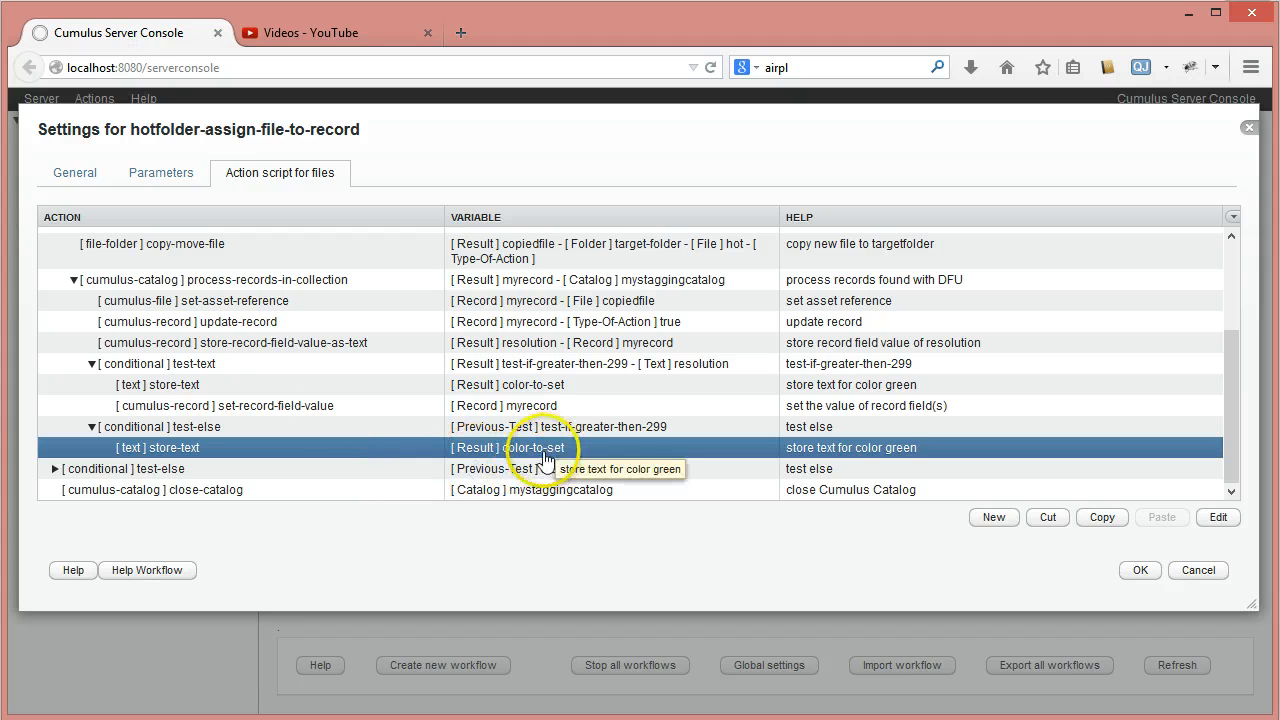
{"action": "left_click", "coordinate": [205, 408]}
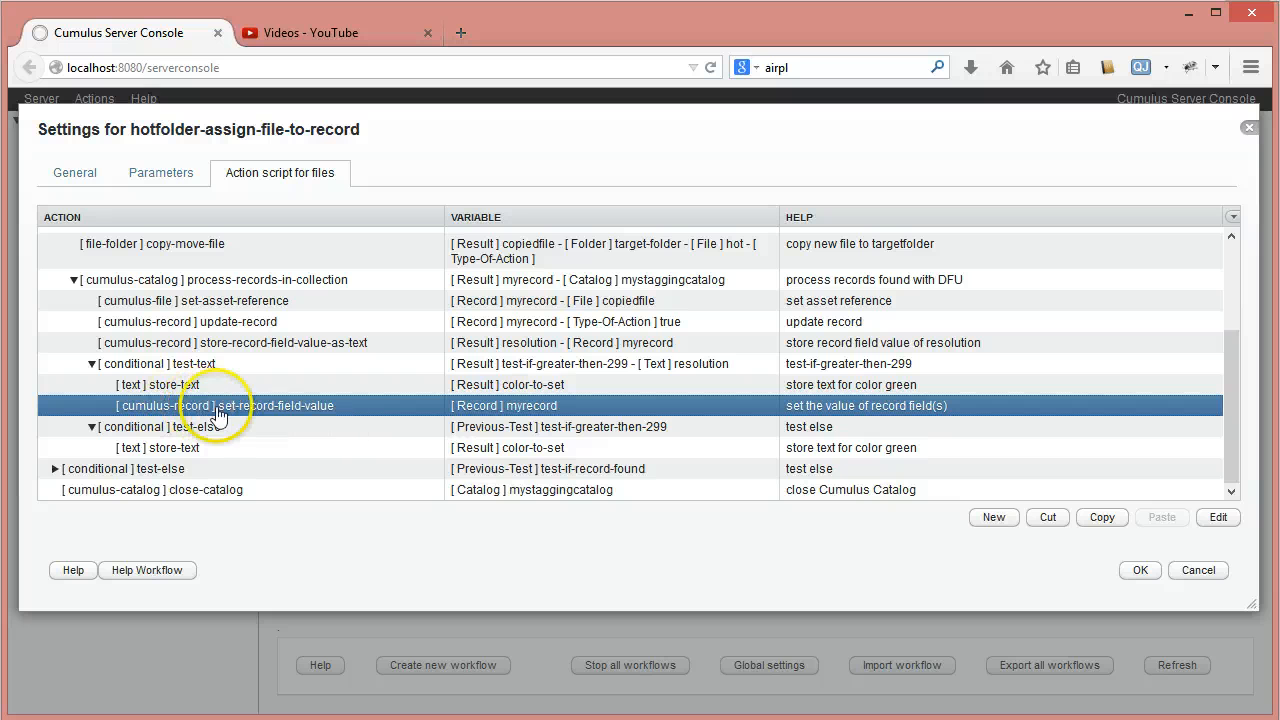
{"action": "left_click", "coordinate": [1048, 517]}
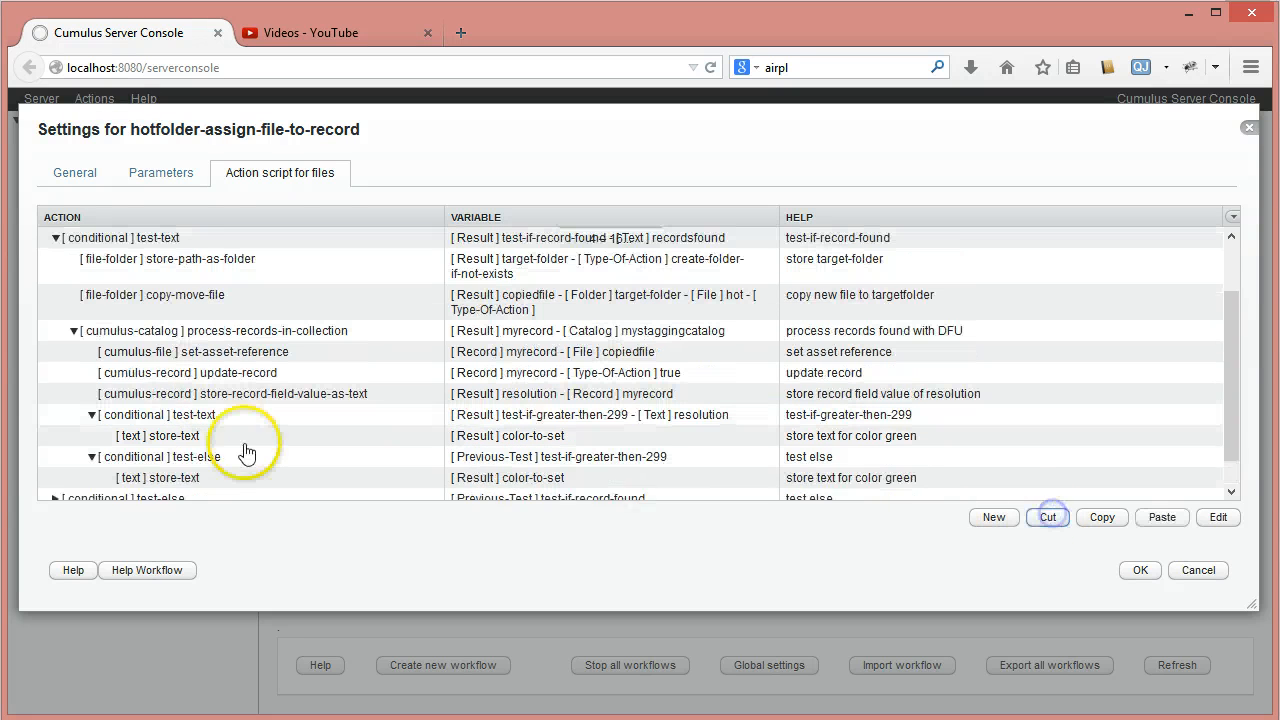
{"action": "left_click", "coordinate": [91, 471]}
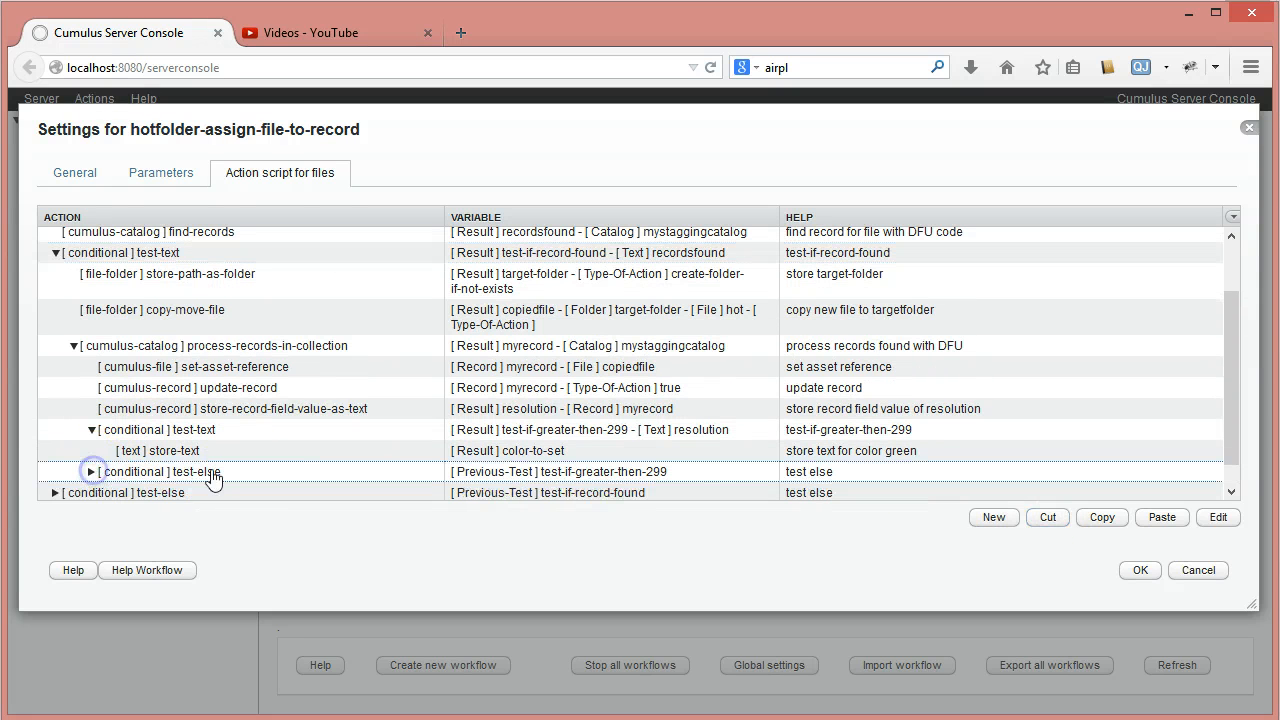
{"action": "left_click", "coordinate": [206, 478]}
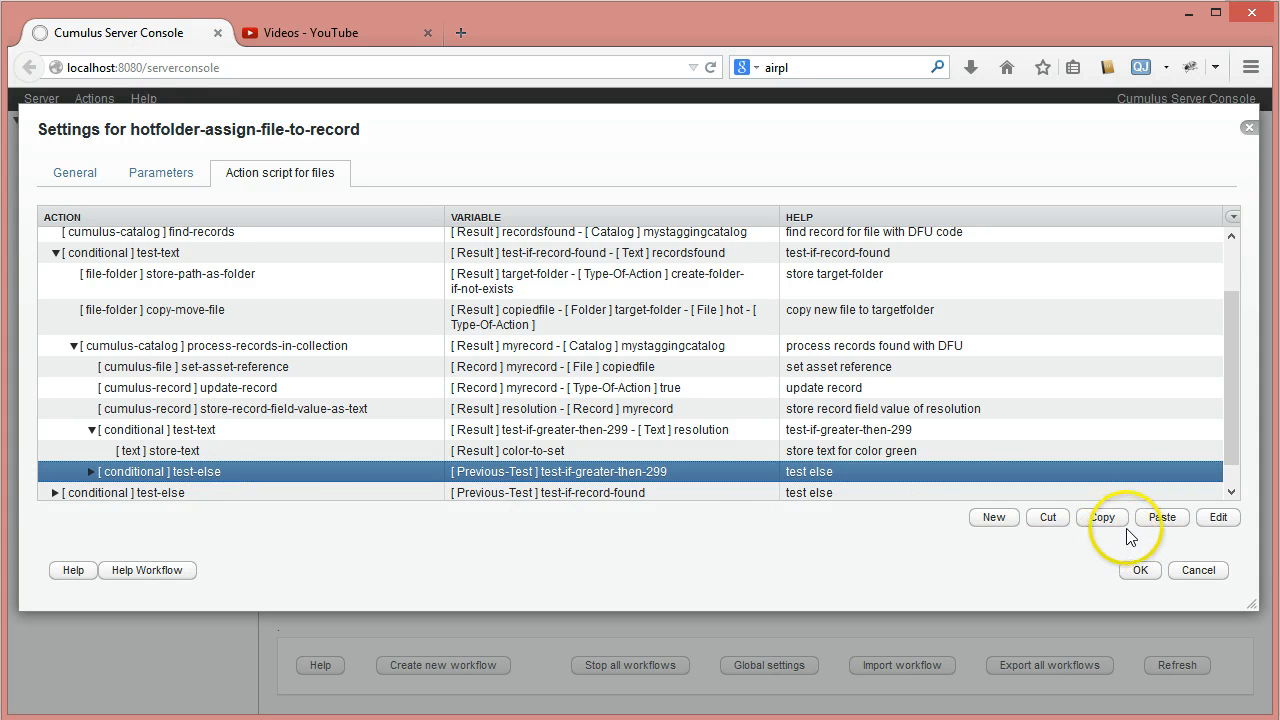
{"action": "left_click", "coordinate": [1162, 517]}
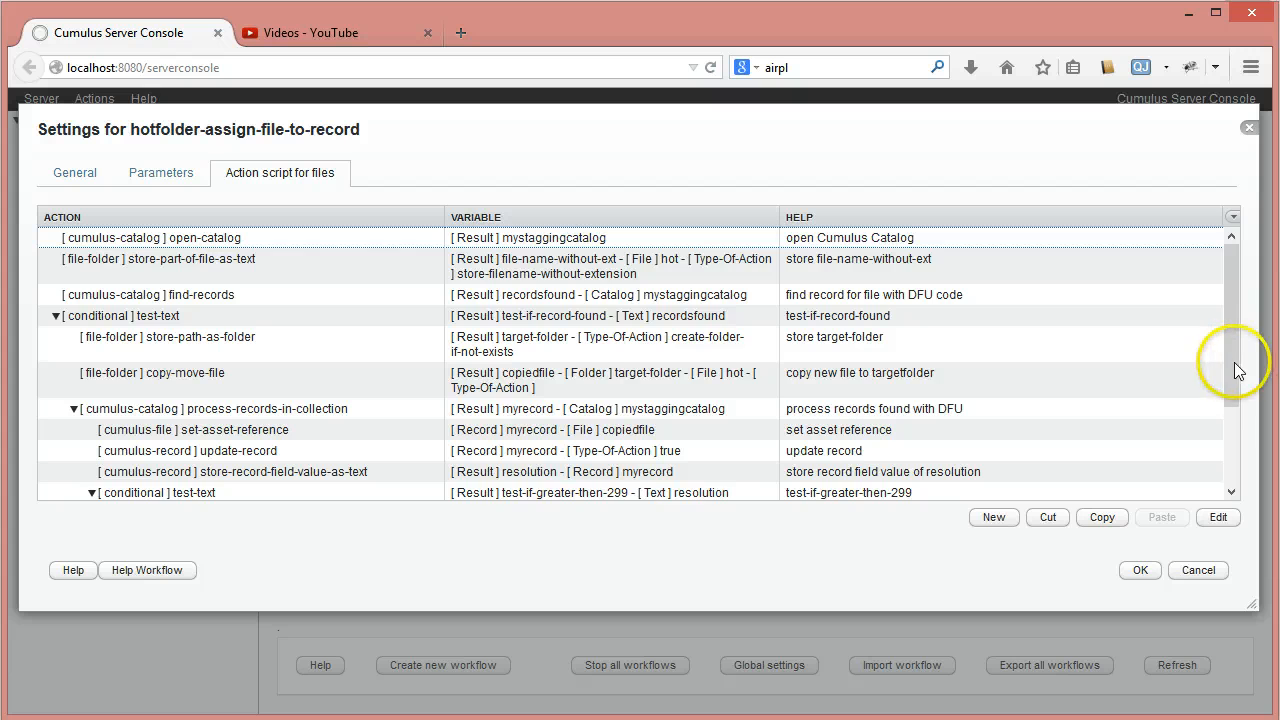
- Expand the inner test-else branch and change the set-record-field-value action's comment to "set the color of label field"
{"action": "left_click_drag", "start_coordinate": [1236, 370], "coordinate": [1234, 457]}
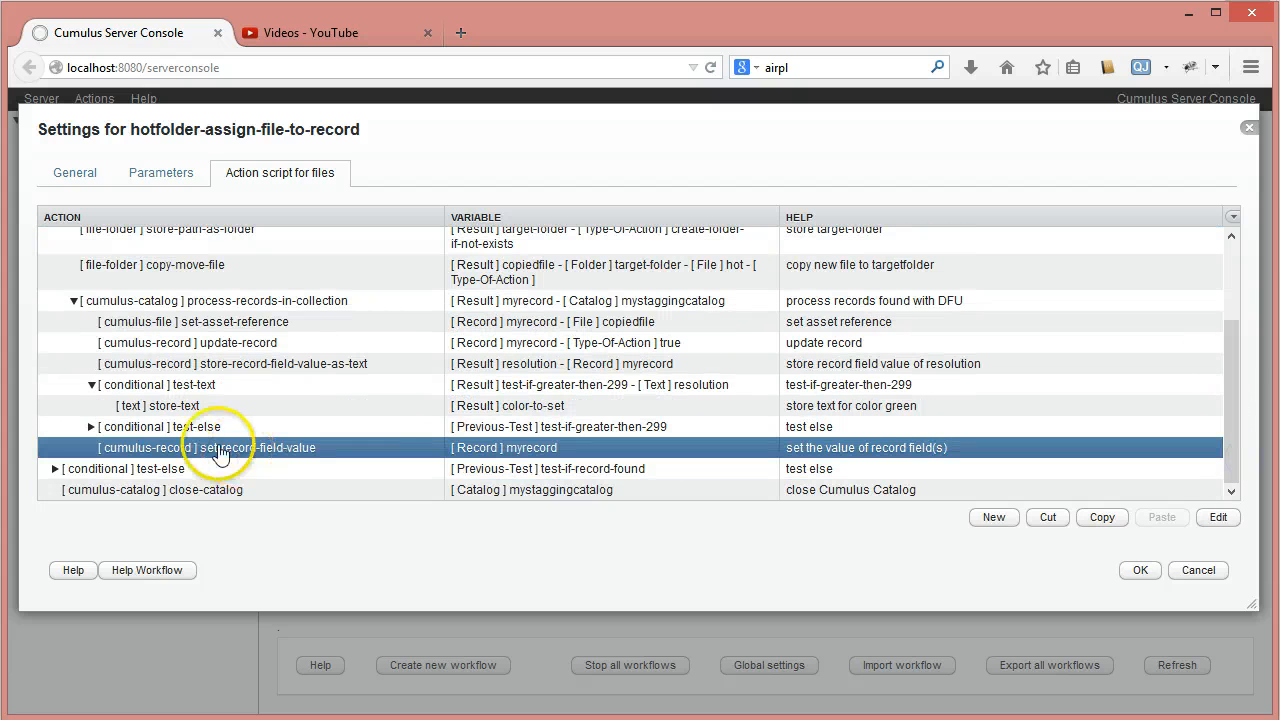
{"action": "left_click", "coordinate": [165, 406]}
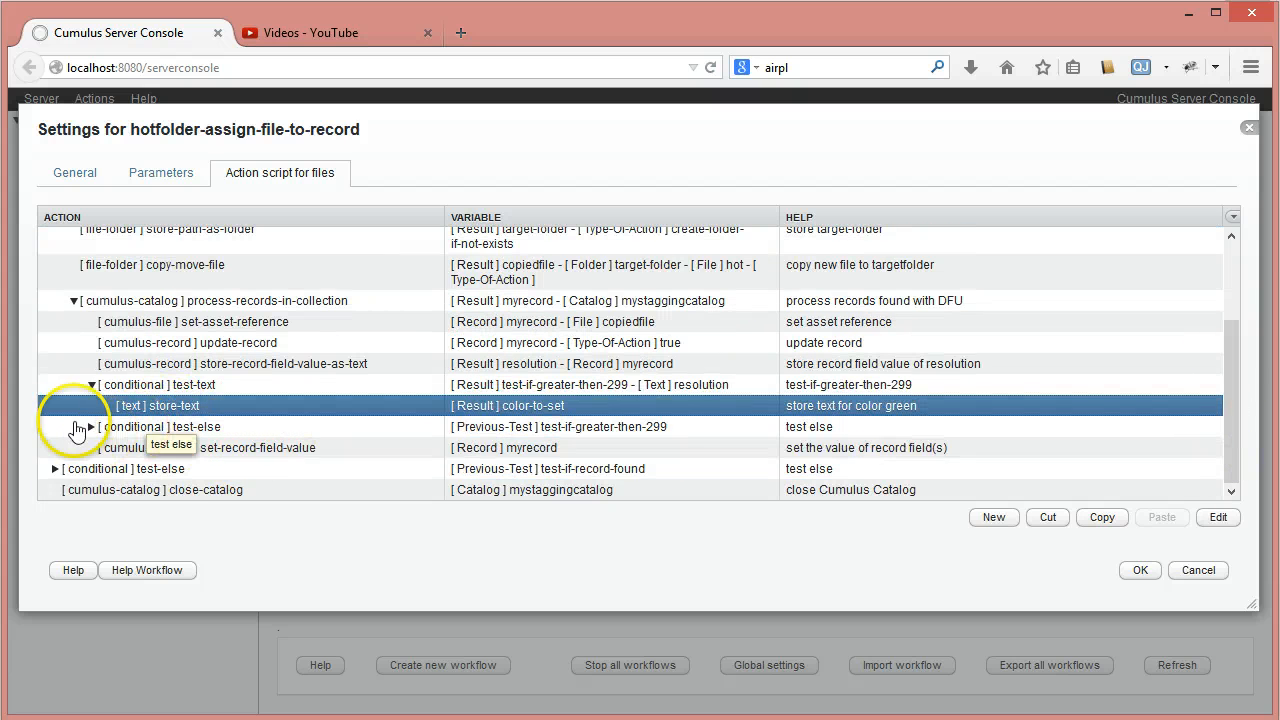
{"action": "left_click", "coordinate": [90, 427]}
{"action": "left_click", "coordinate": [182, 448]}
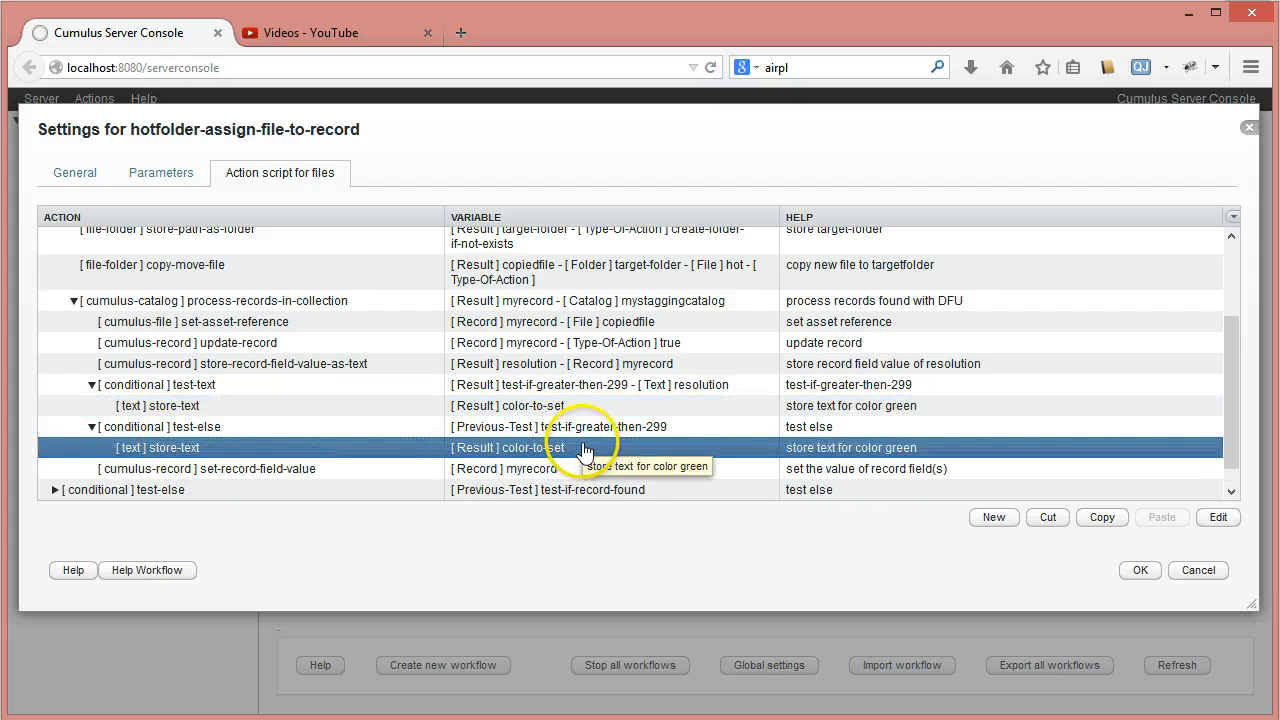
{"action": "left_click", "coordinate": [292, 470]}
{"action": "double_click", "coordinate": [545, 470]}
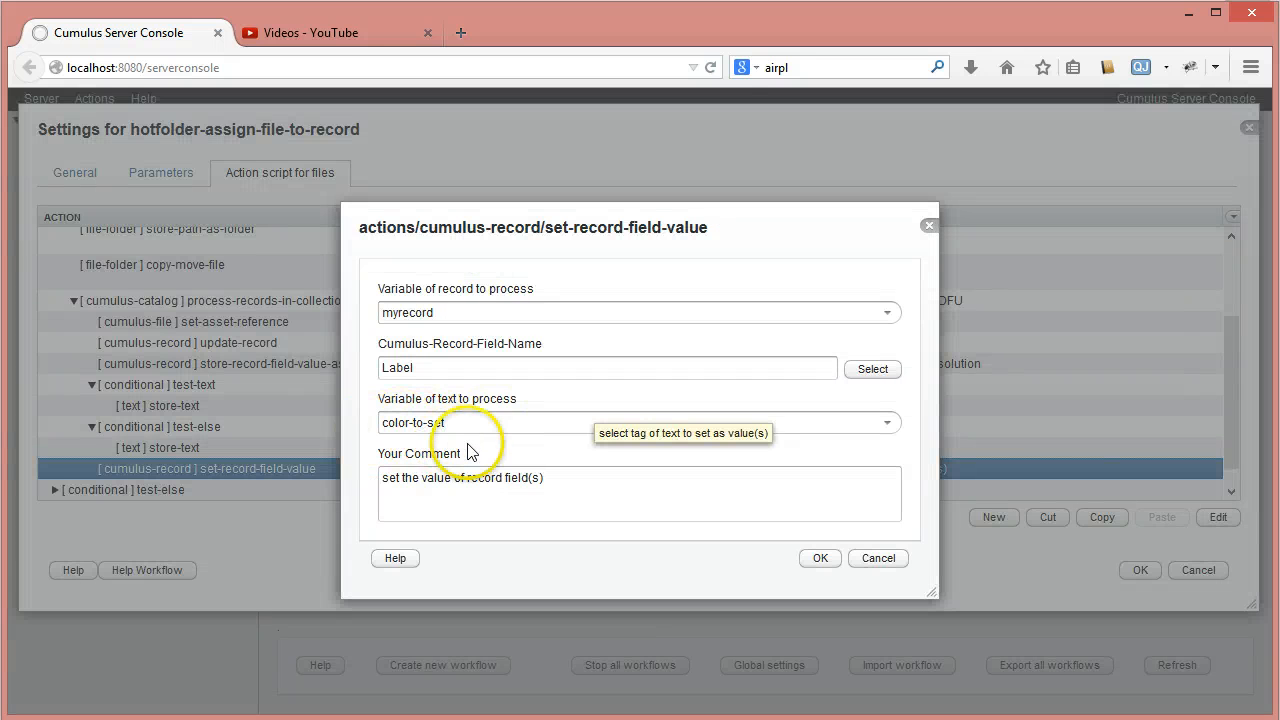
{"action": "left_click", "coordinate": [421, 478]}
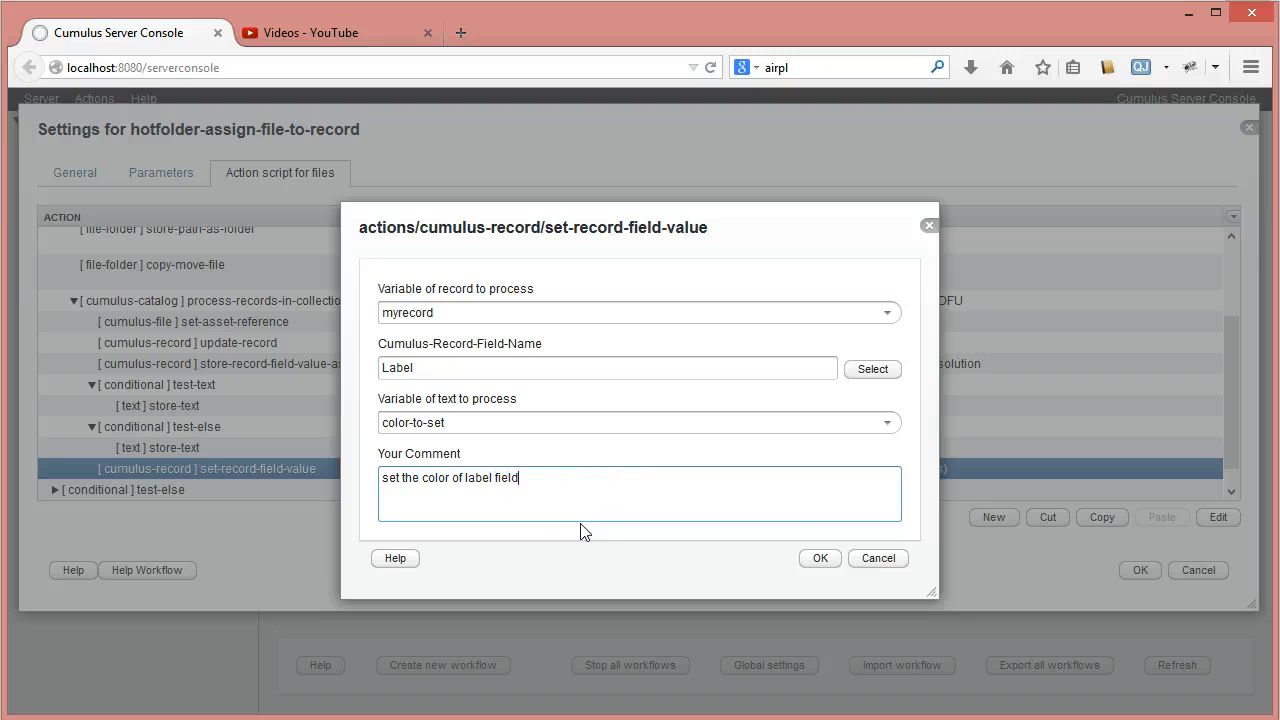
{"action": "left_click", "coordinate": [820, 560]}
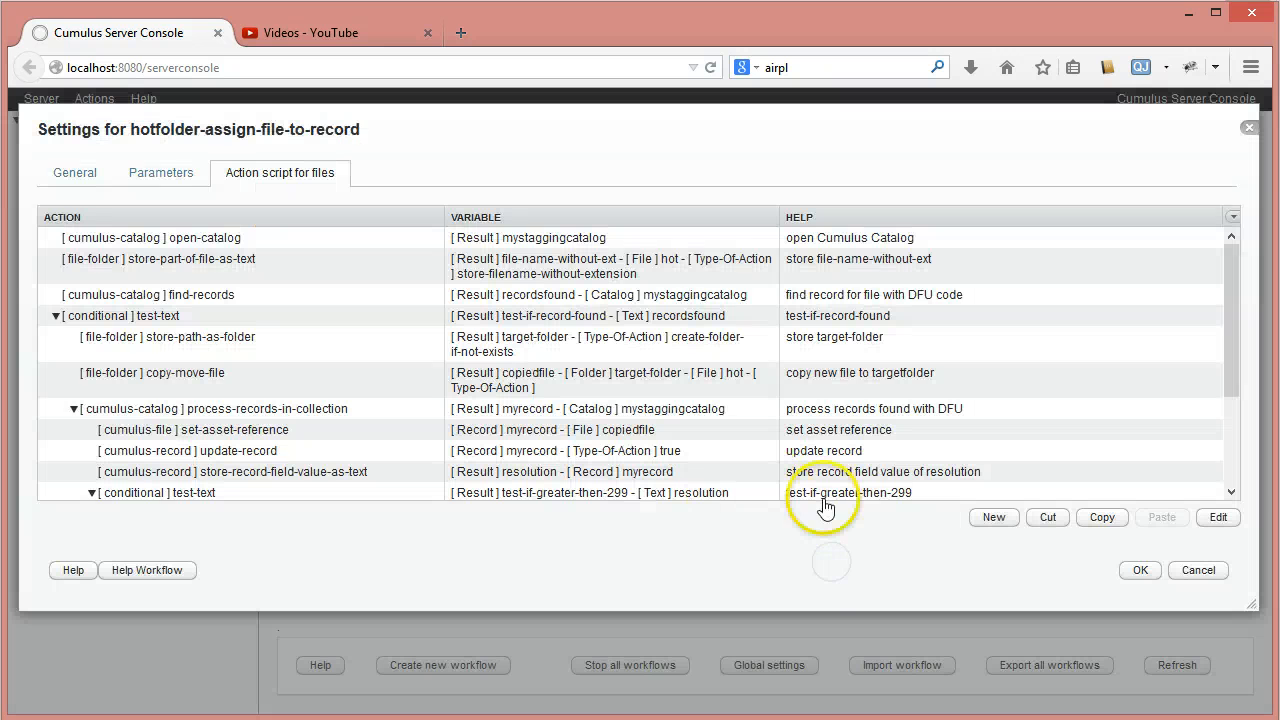
- Add a new open-catalog action from the cumulus-catalog category directly after the set-record-field-value action
{"action": "left_click_drag", "start_coordinate": [1247, 303], "coordinate": [1248, 418]}
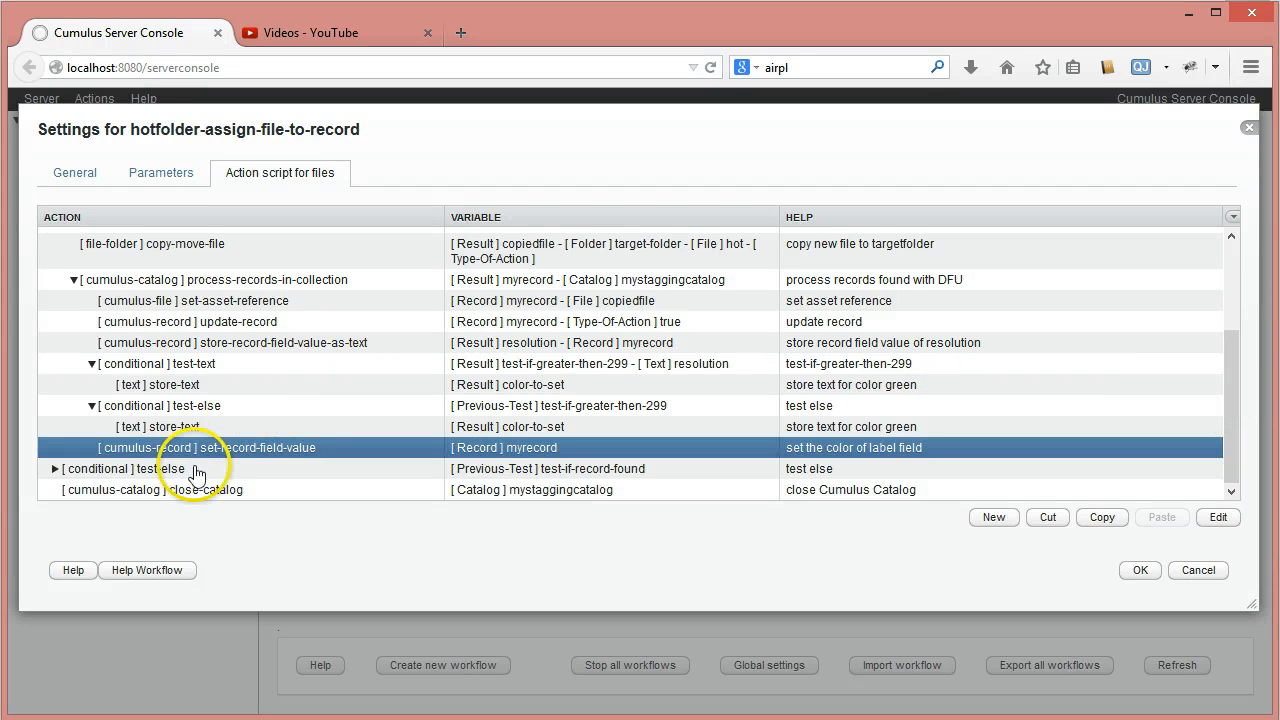
{"action": "left_click", "coordinate": [996, 520]}
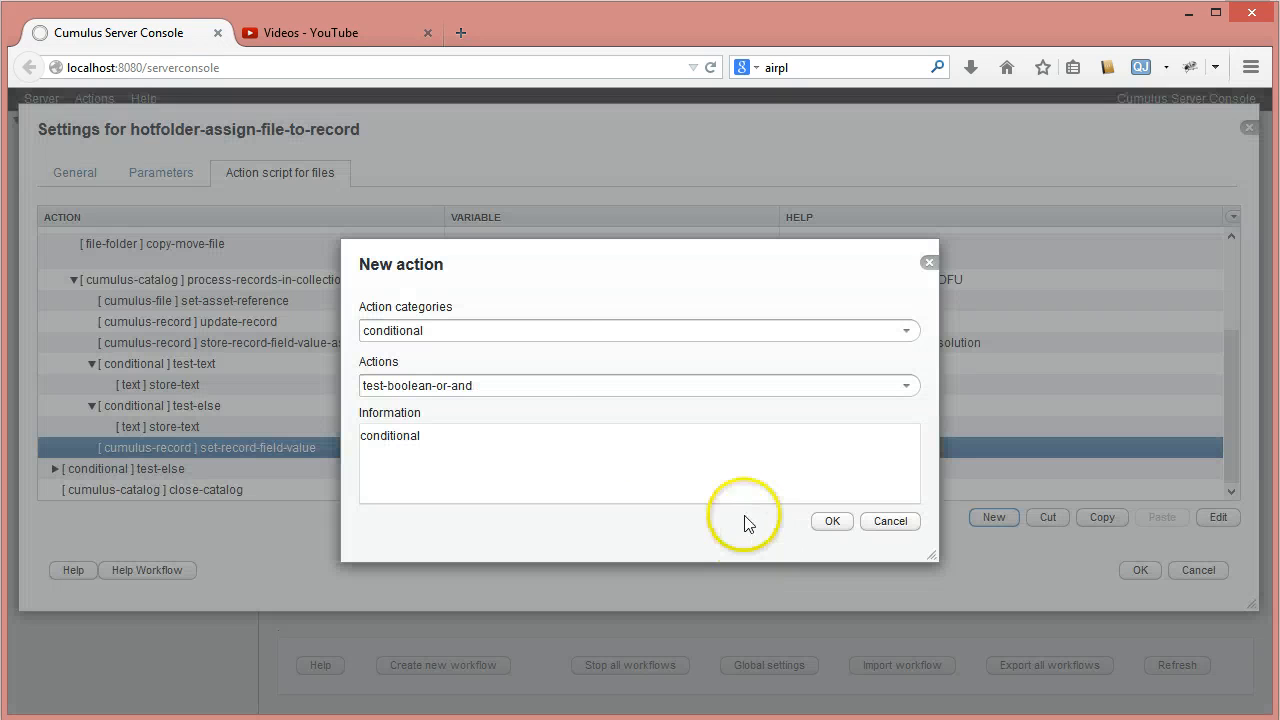
{"action": "left_click", "coordinate": [905, 331]}
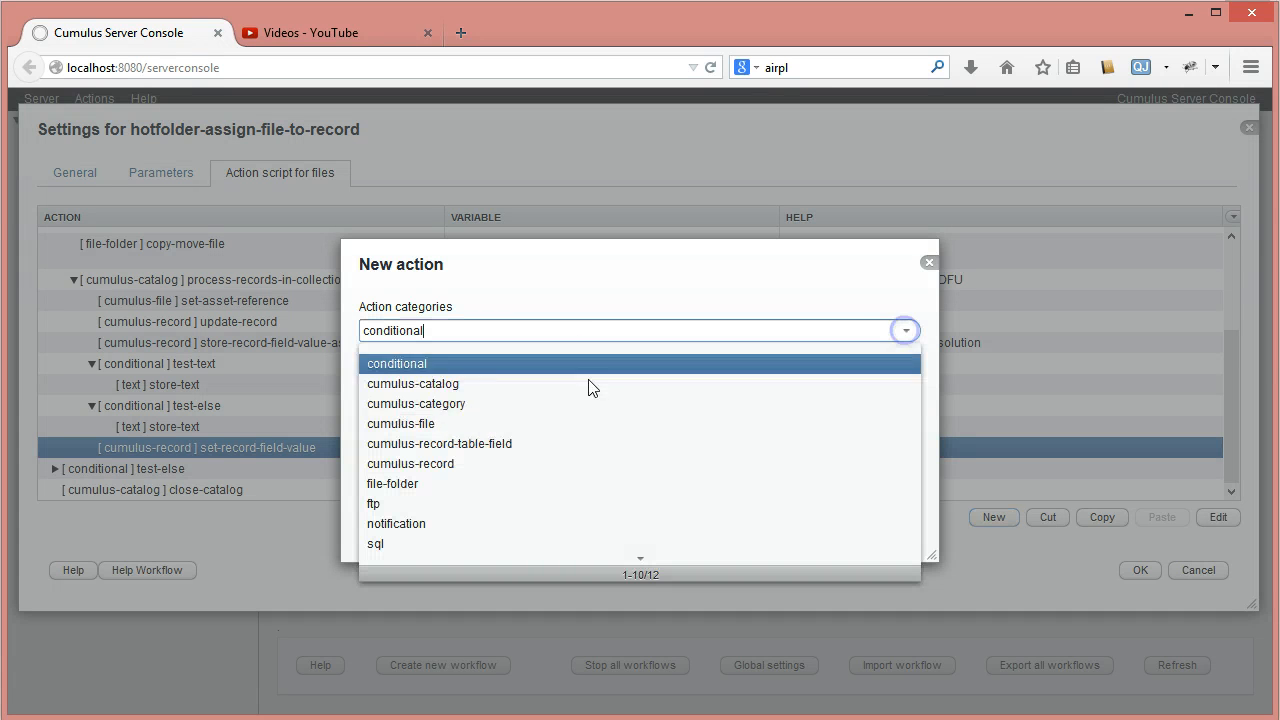
{"action": "left_click", "coordinate": [463, 385]}
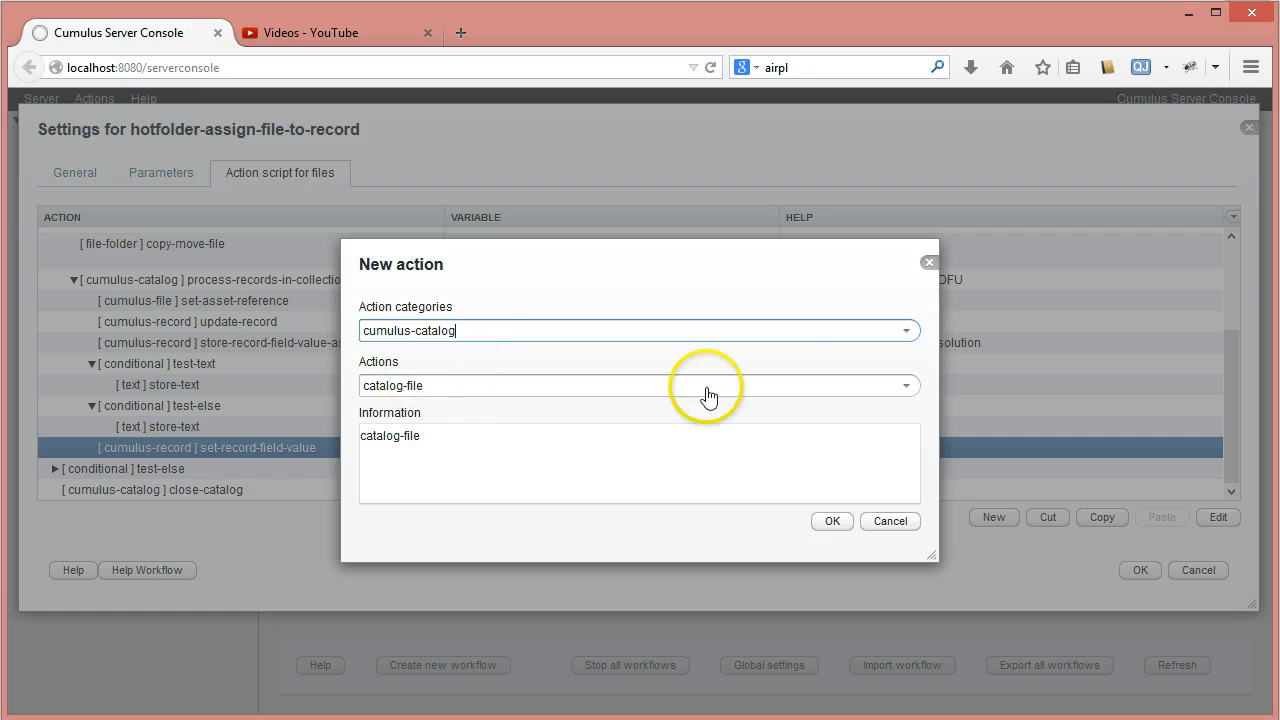
{"action": "left_click", "coordinate": [906, 386]}
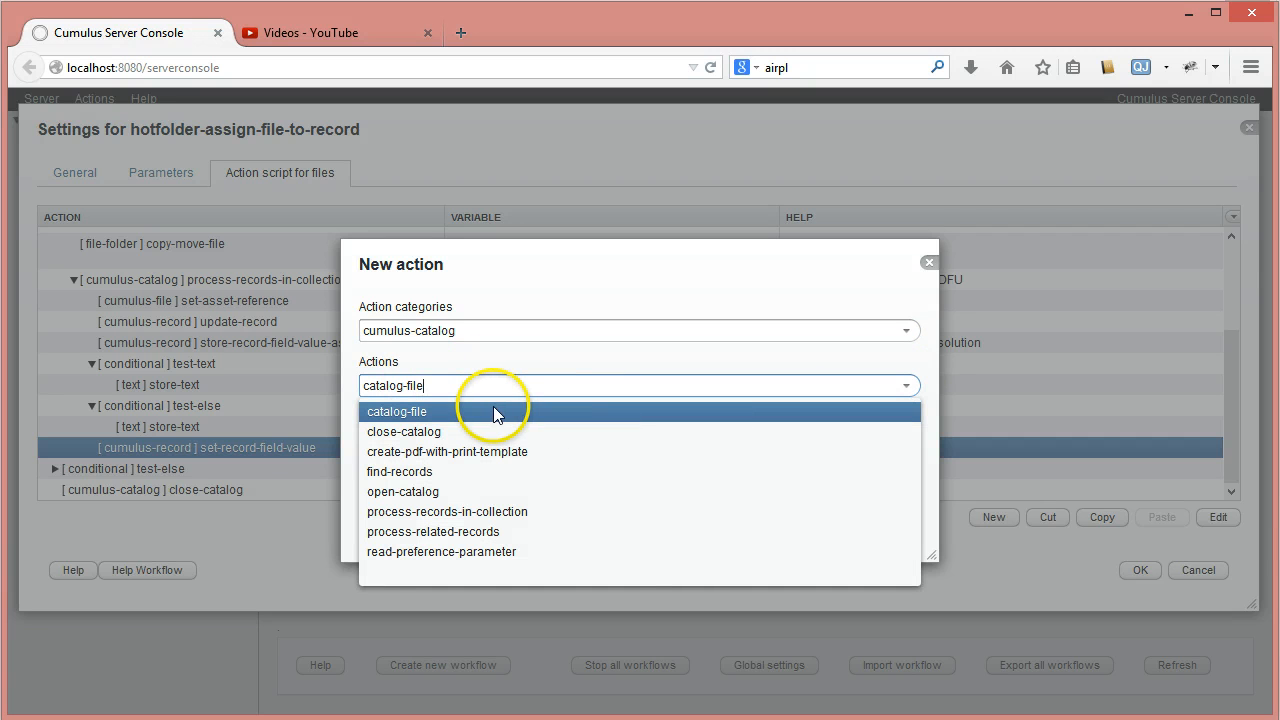
{"action": "left_click", "coordinate": [448, 491]}
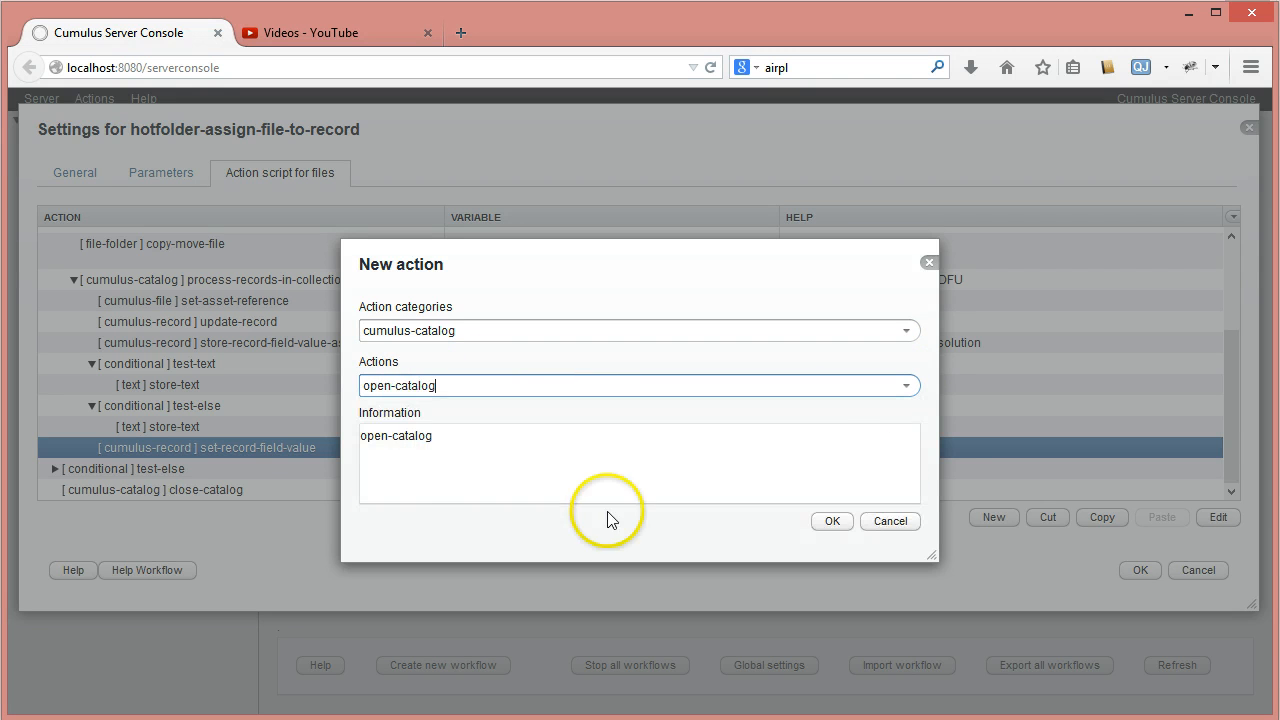
{"action": "left_click", "coordinate": [831, 523]}
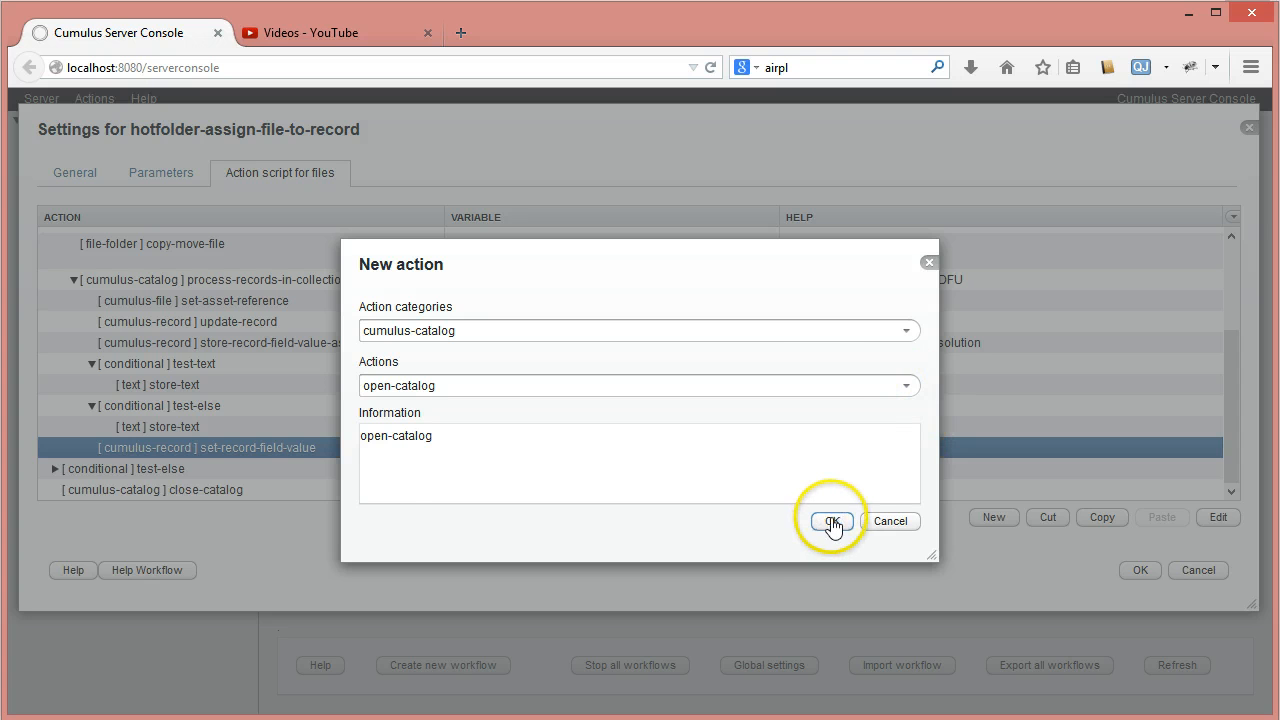
- Set the open-catalog action's catalog name to Product Library and its output variable to target-catalog
{"action": "left_click", "coordinate": [887, 343]}
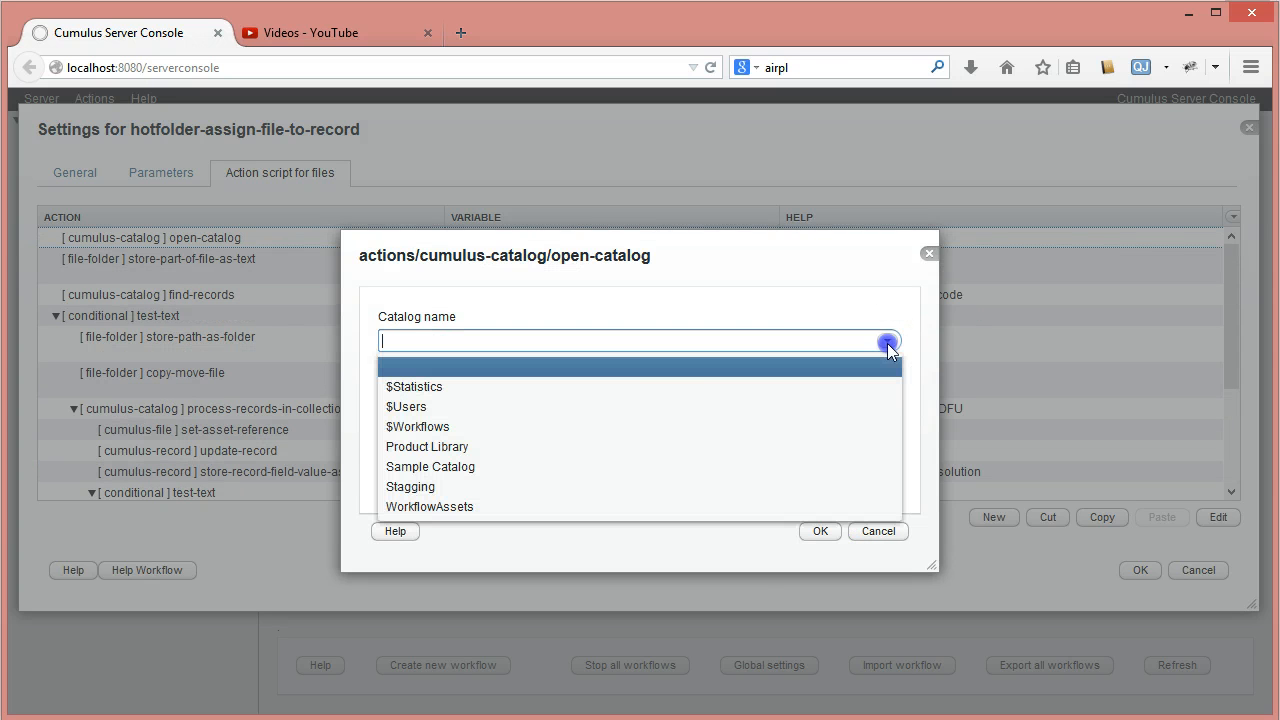
{"action": "left_click", "coordinate": [425, 457]}
{"action": "double_click", "coordinate": [454, 395]}
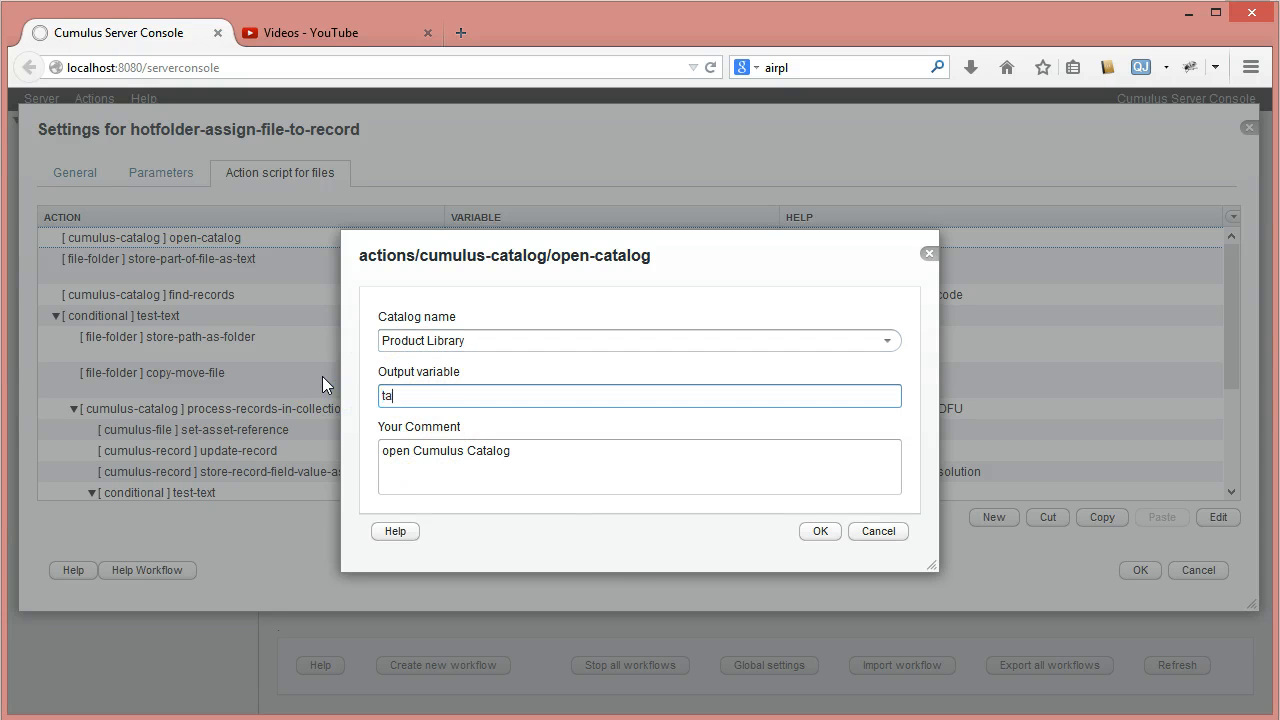
{"action": "type", "text": "targetcatalog"}
{"action": "left_click", "coordinate": [414, 395]}
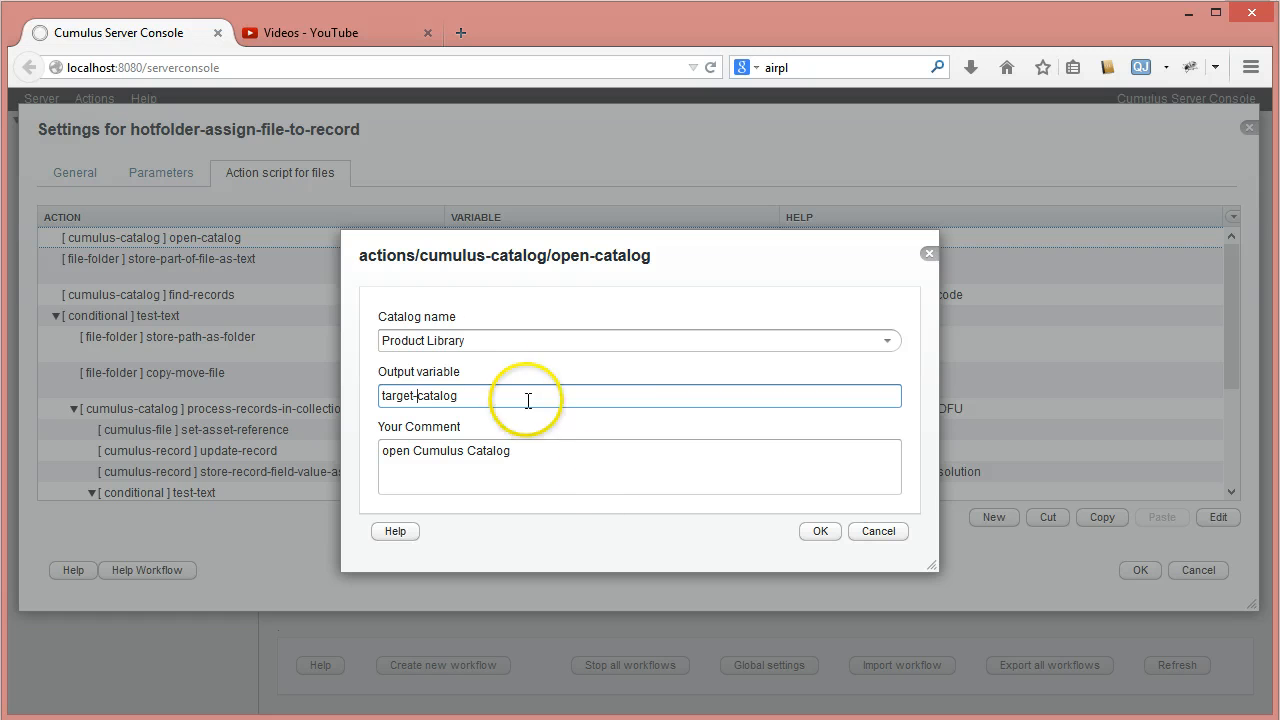
- Extend the open-catalog action's comment to "open Cumulus Catalog Product Library" and save the action
{"action": "left_click", "coordinate": [480, 340]}
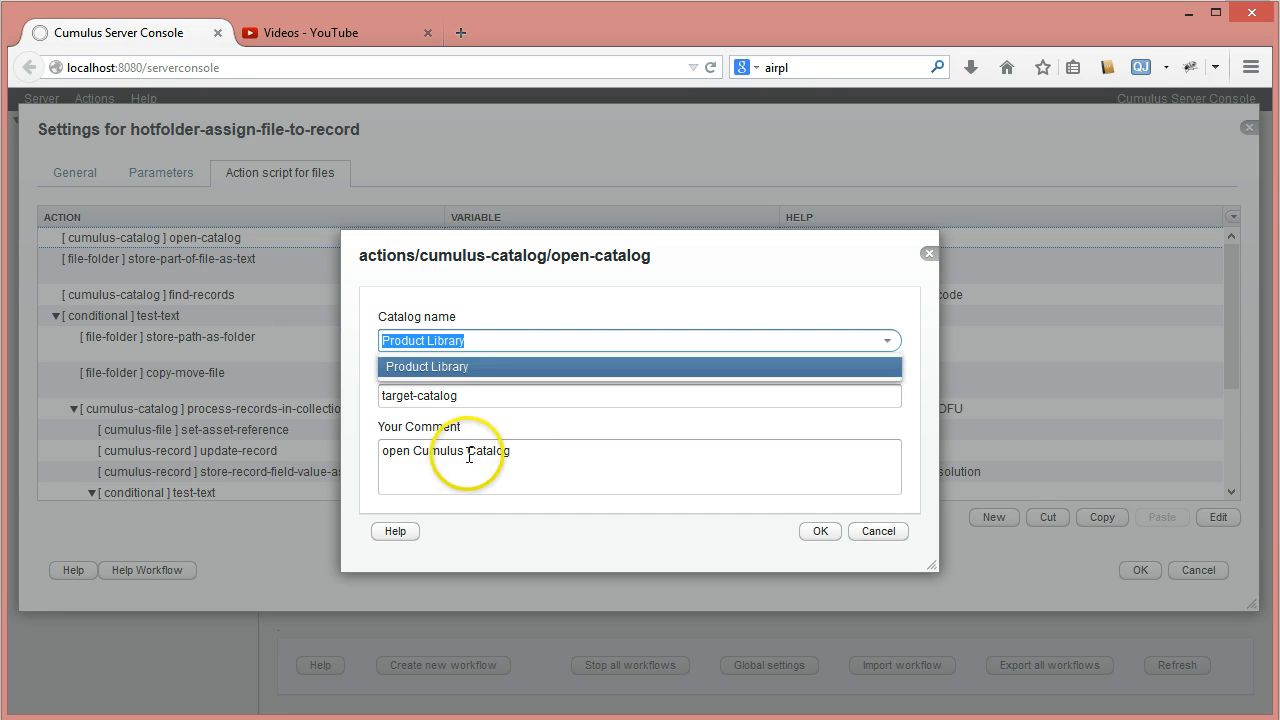
{"action": "left_click", "coordinate": [544, 455]}
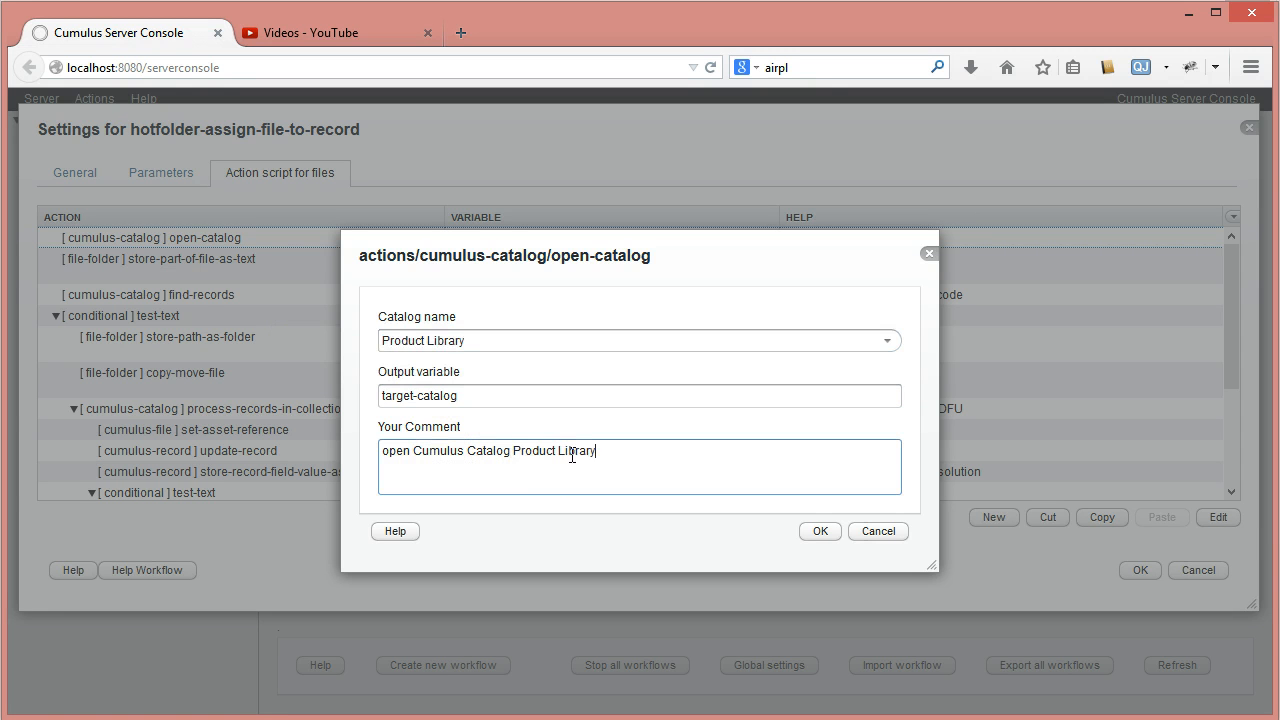
{"action": "left_click", "coordinate": [822, 532]}
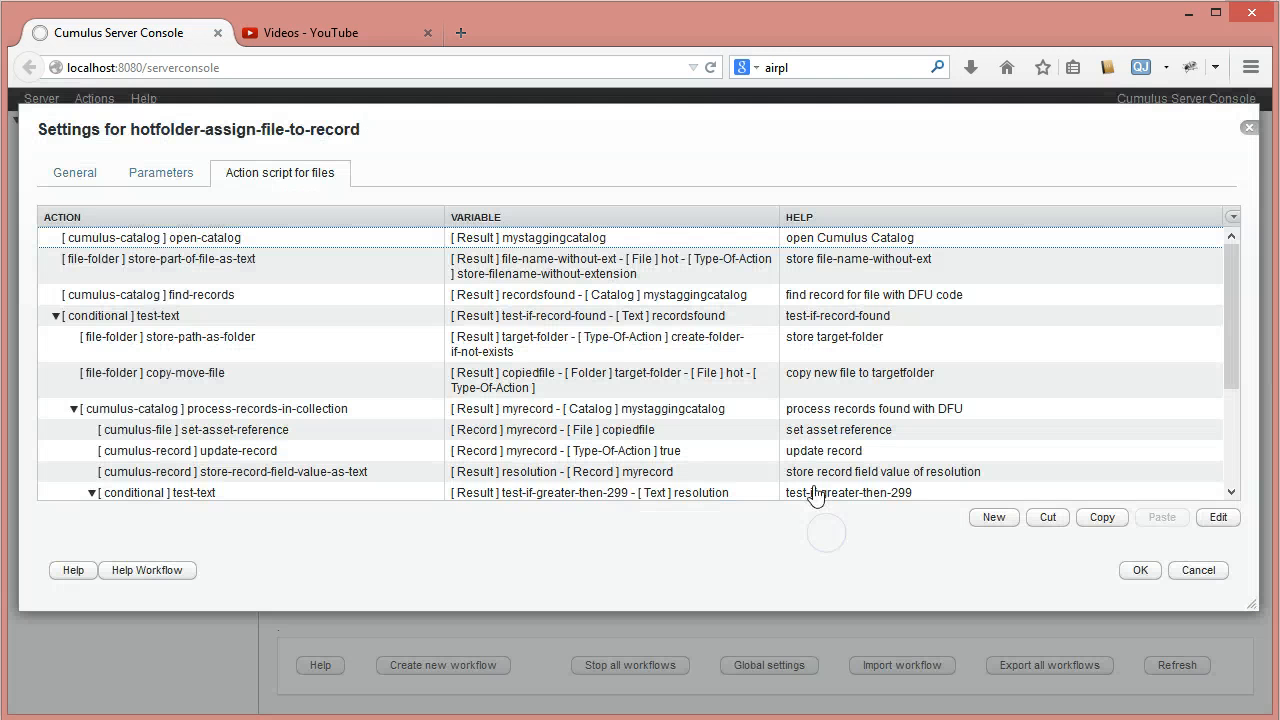
- Add a new copy-move-record action from the cumulus-record category after the Product Library open-catalog action
{"action": "left_click_drag", "start_coordinate": [1223, 297], "coordinate": [1238, 416]}
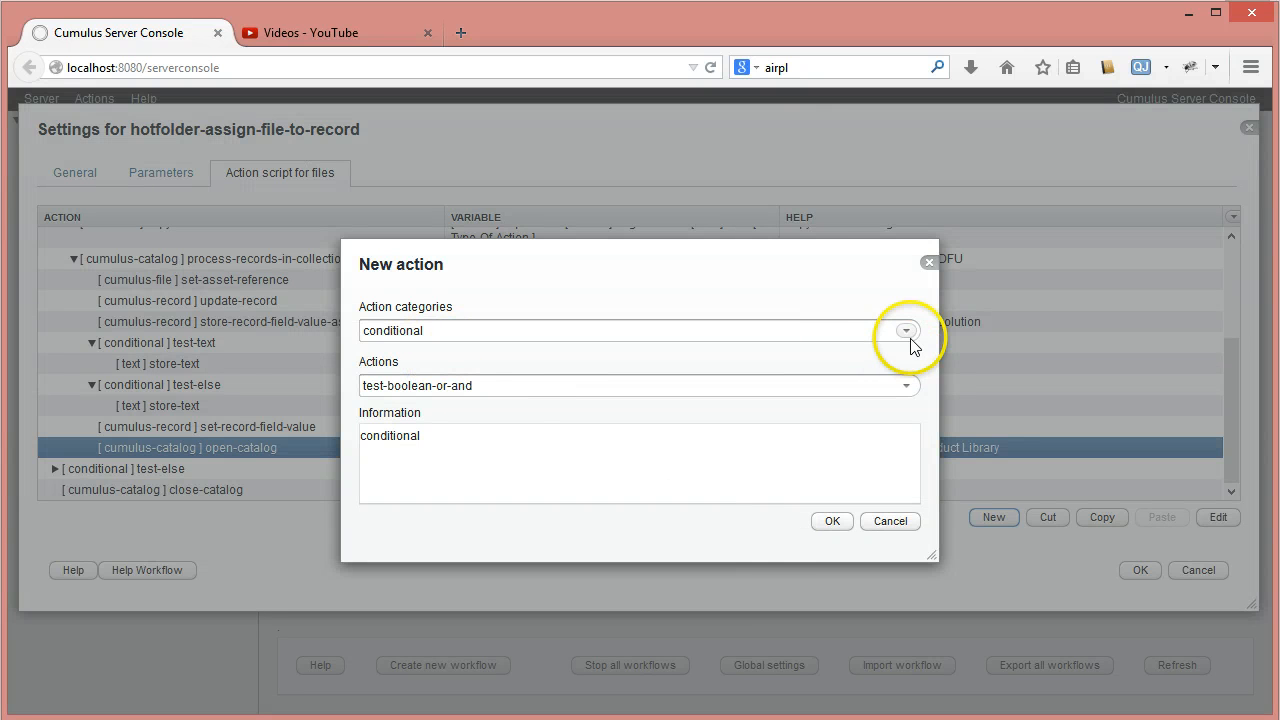
{"action": "left_click", "coordinate": [907, 331]}
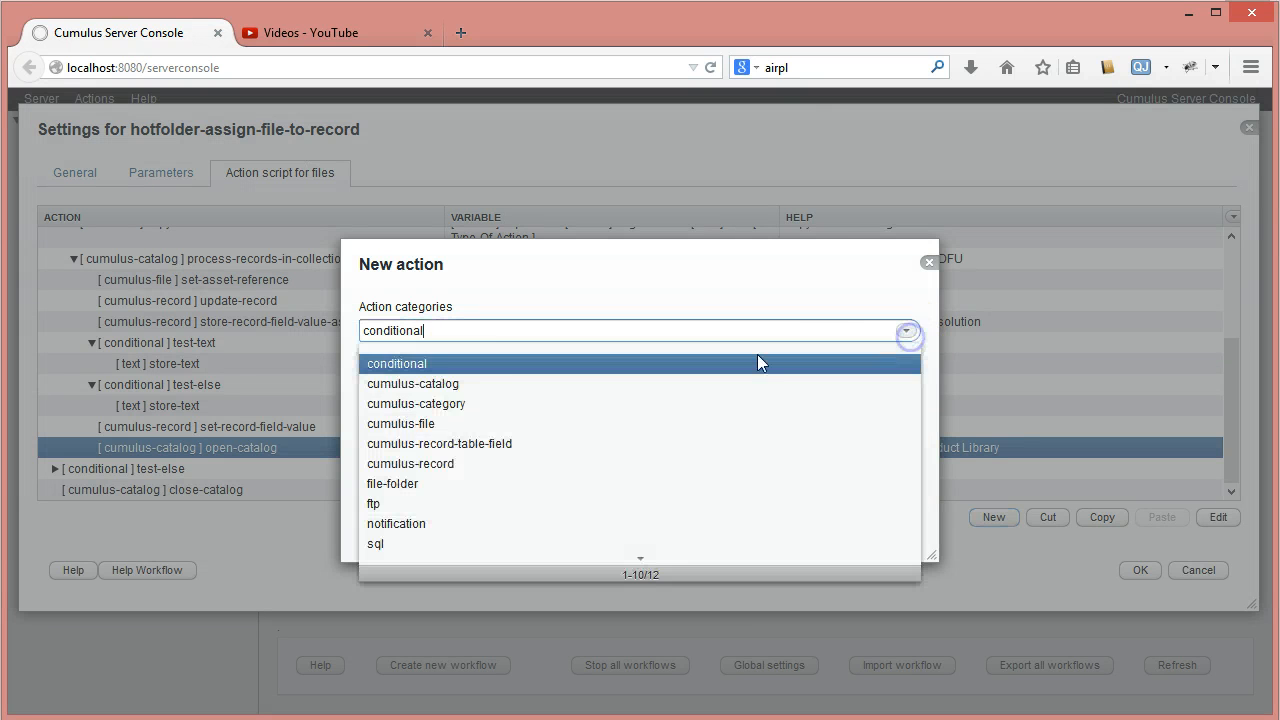
{"action": "left_click", "coordinate": [449, 463]}
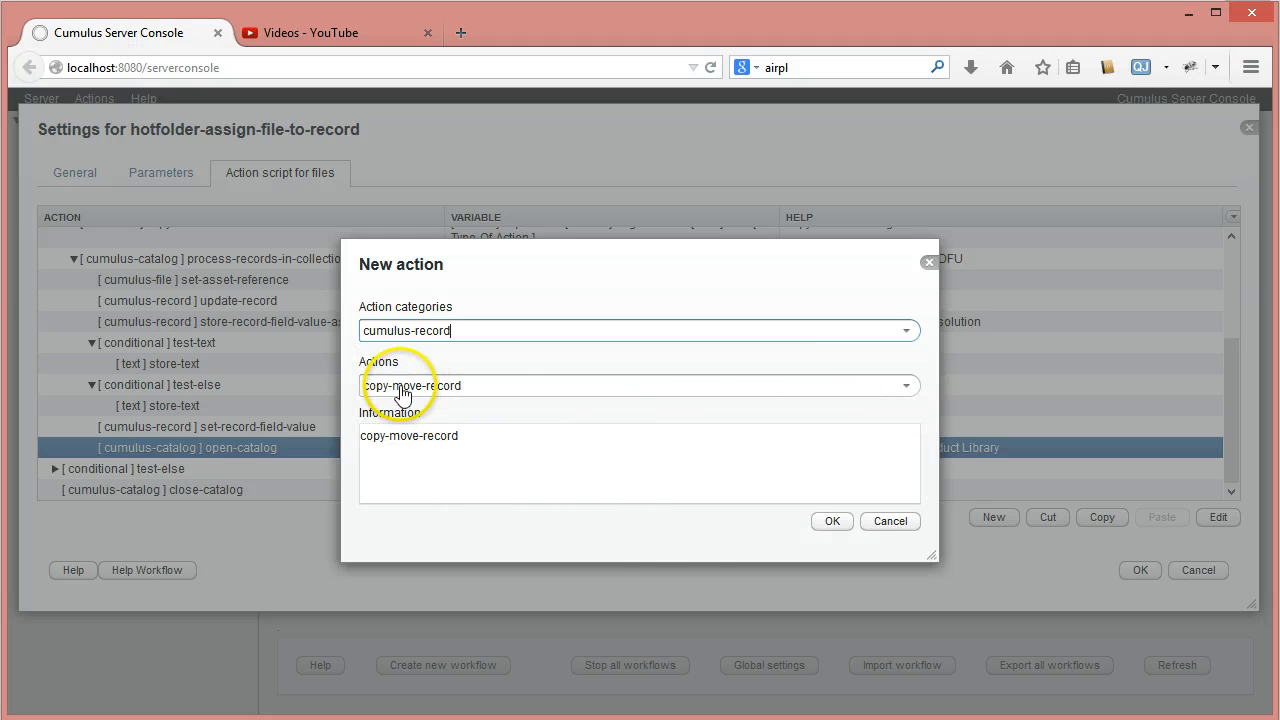
{"action": "left_click", "coordinate": [850, 521]}
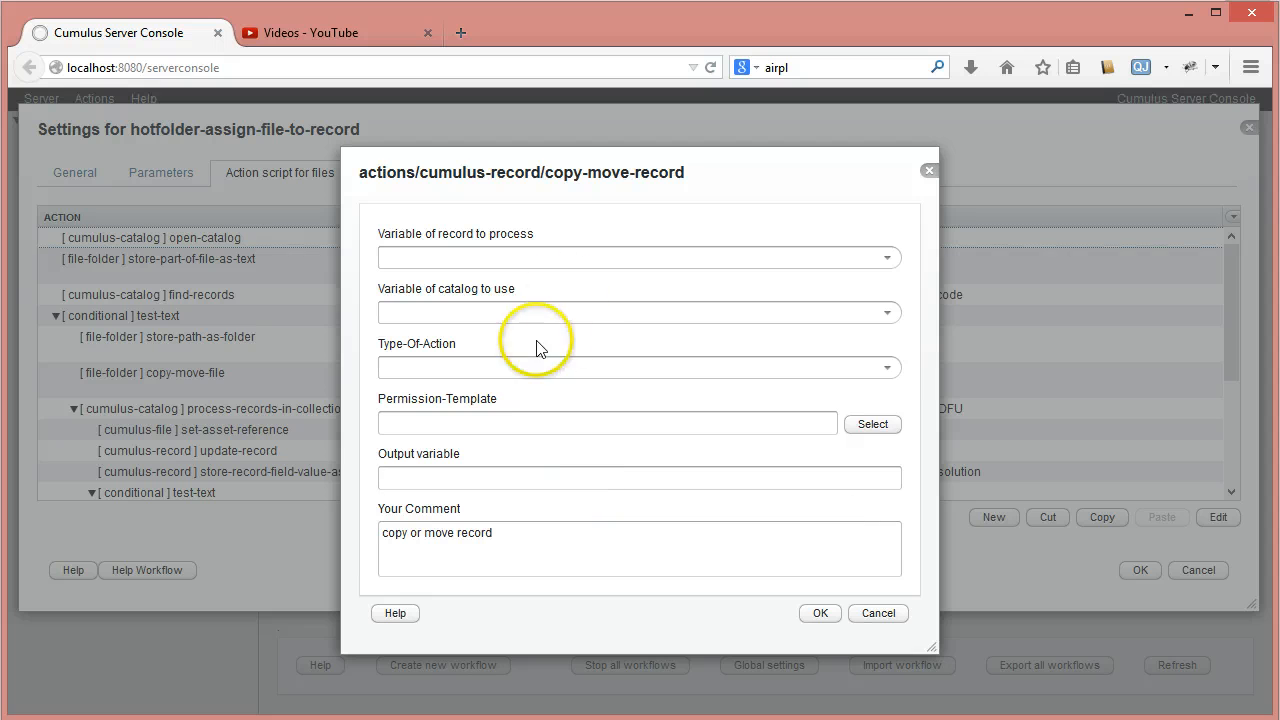
- Set the copy-move-record action's record variable to myrecord, catalog variable to target-catalog and type of action to move-record
{"action": "left_click", "coordinate": [888, 257]}
{"action": "left_click", "coordinate": [451, 305]}
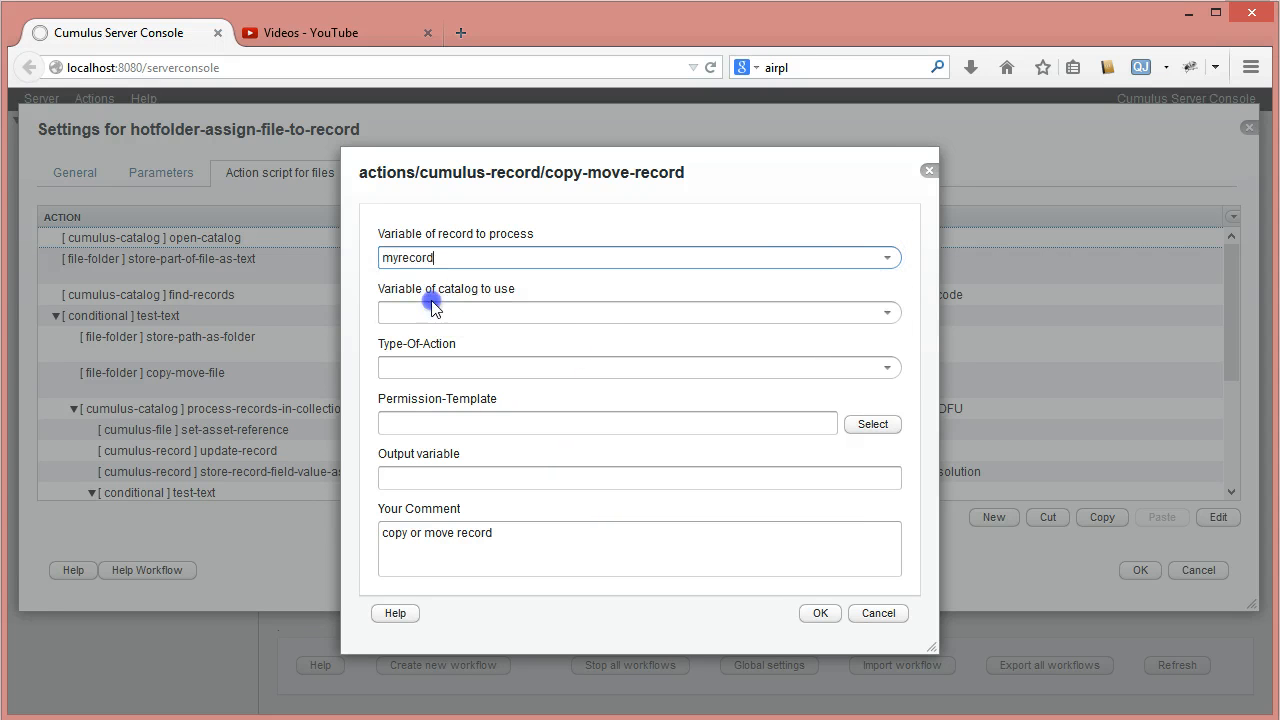
{"action": "left_click", "coordinate": [889, 312]}
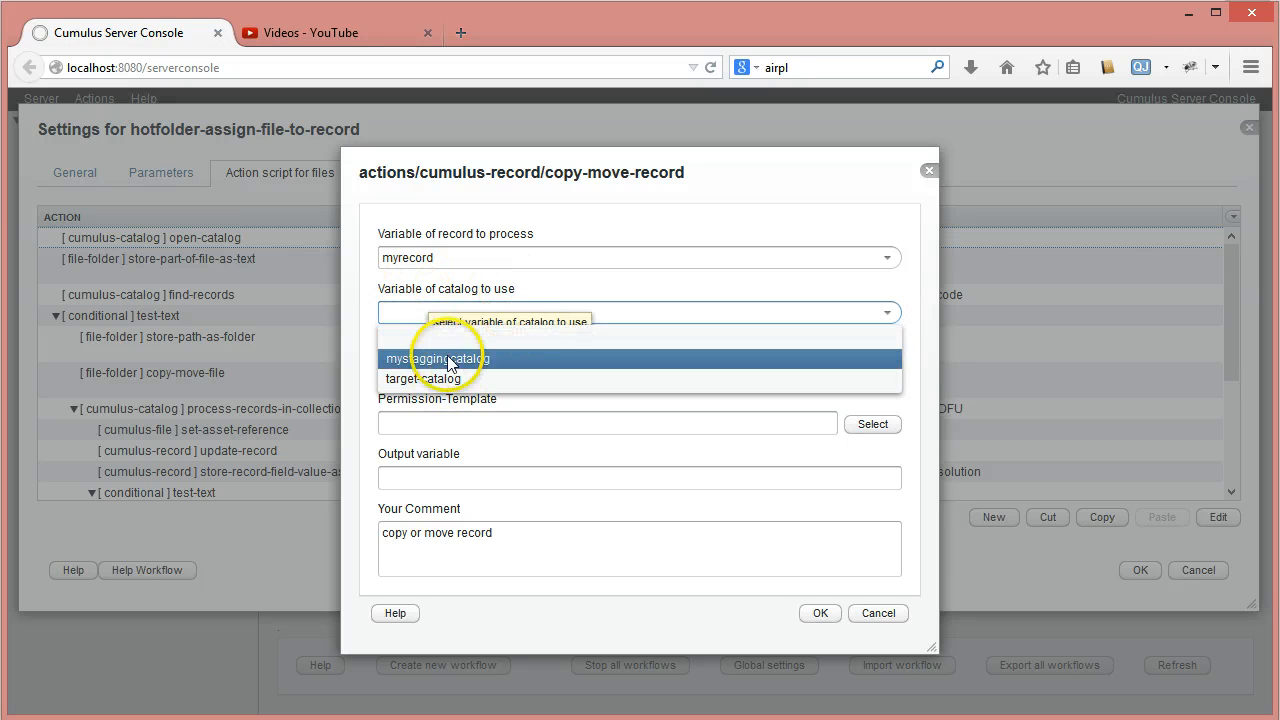
{"action": "left_click", "coordinate": [425, 378]}
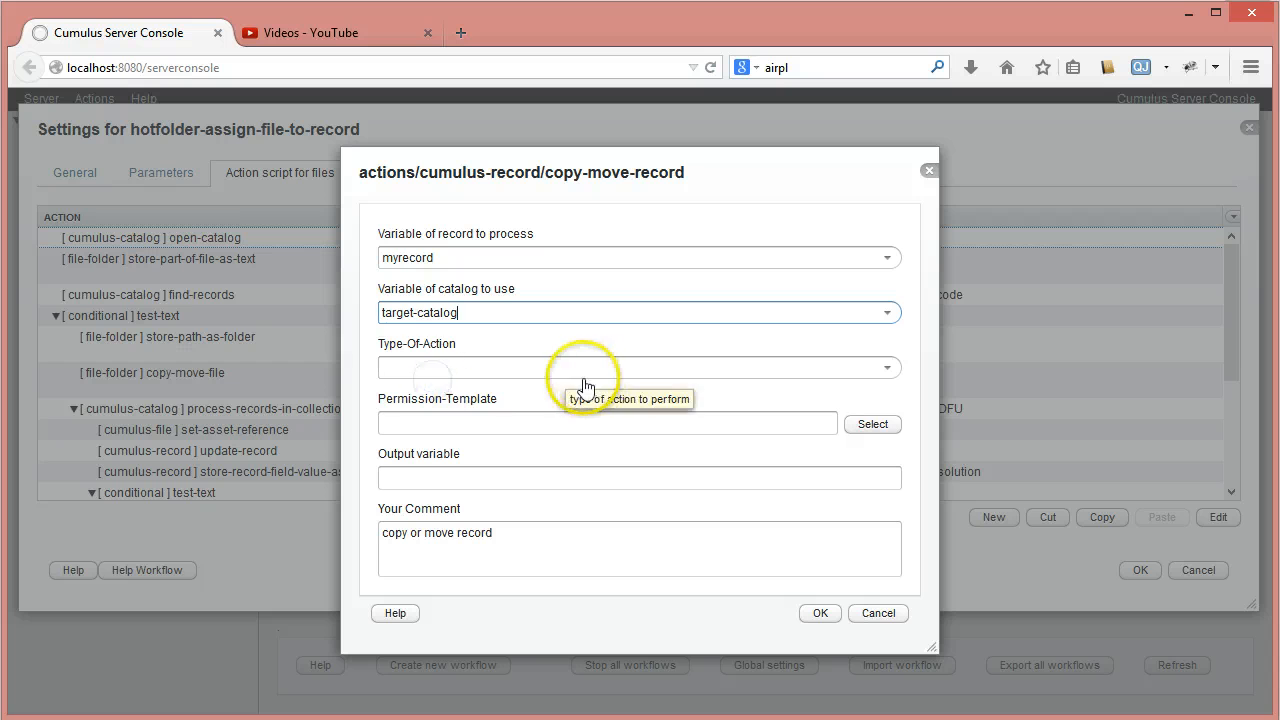
{"action": "left_click", "coordinate": [887, 367]}
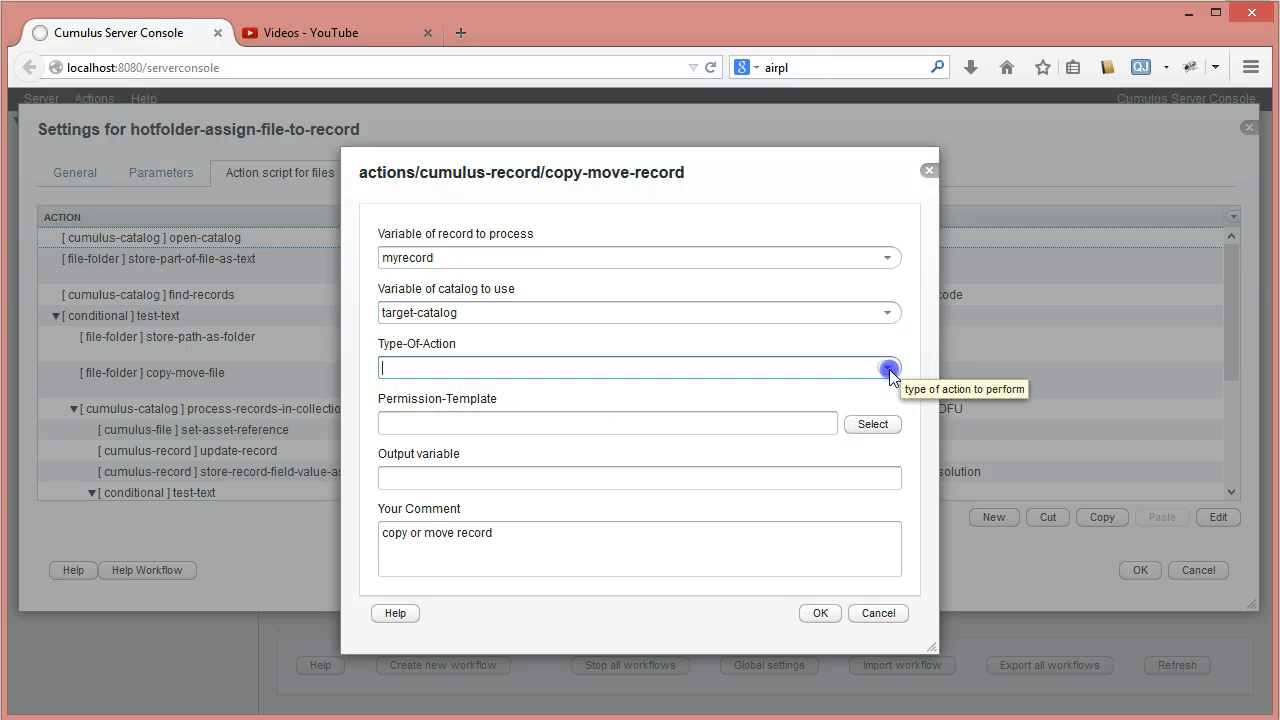
{"action": "left_click", "coordinate": [490, 395]}
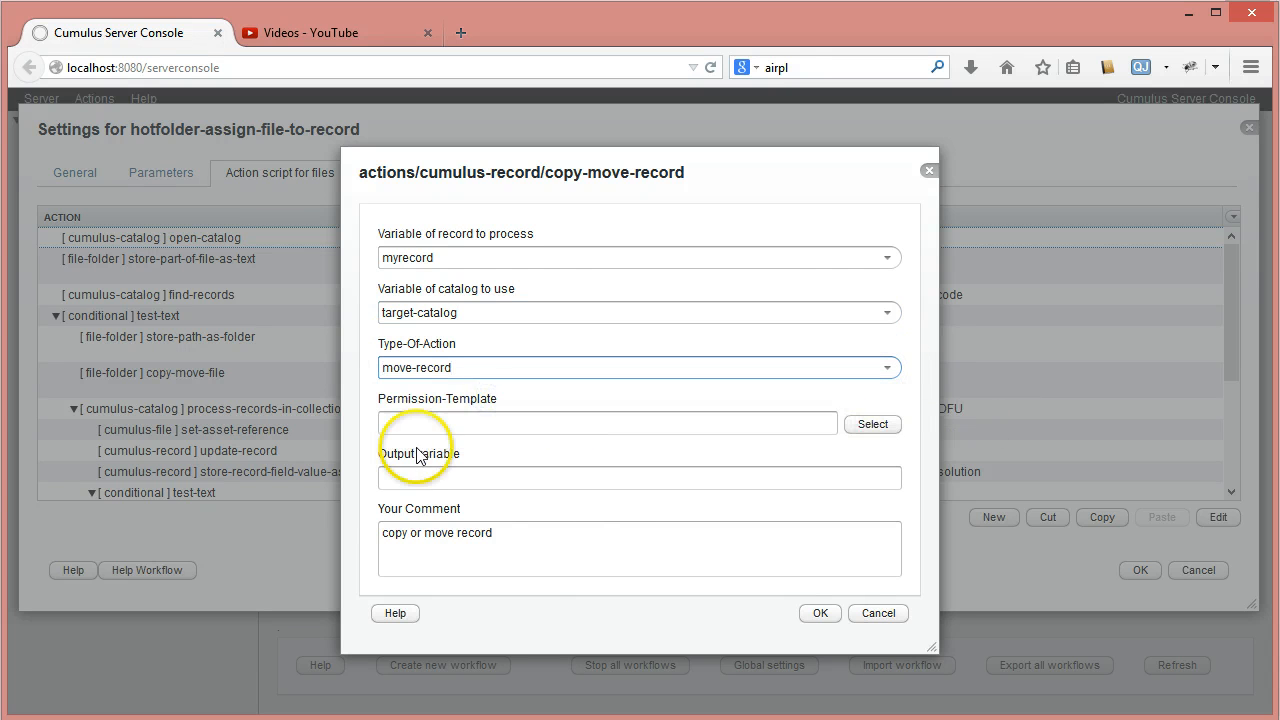
- Choose Default Permissions from the Stagging catalog as the copy-move-record action's permission template
{"action": "left_click", "coordinate": [868, 426]}
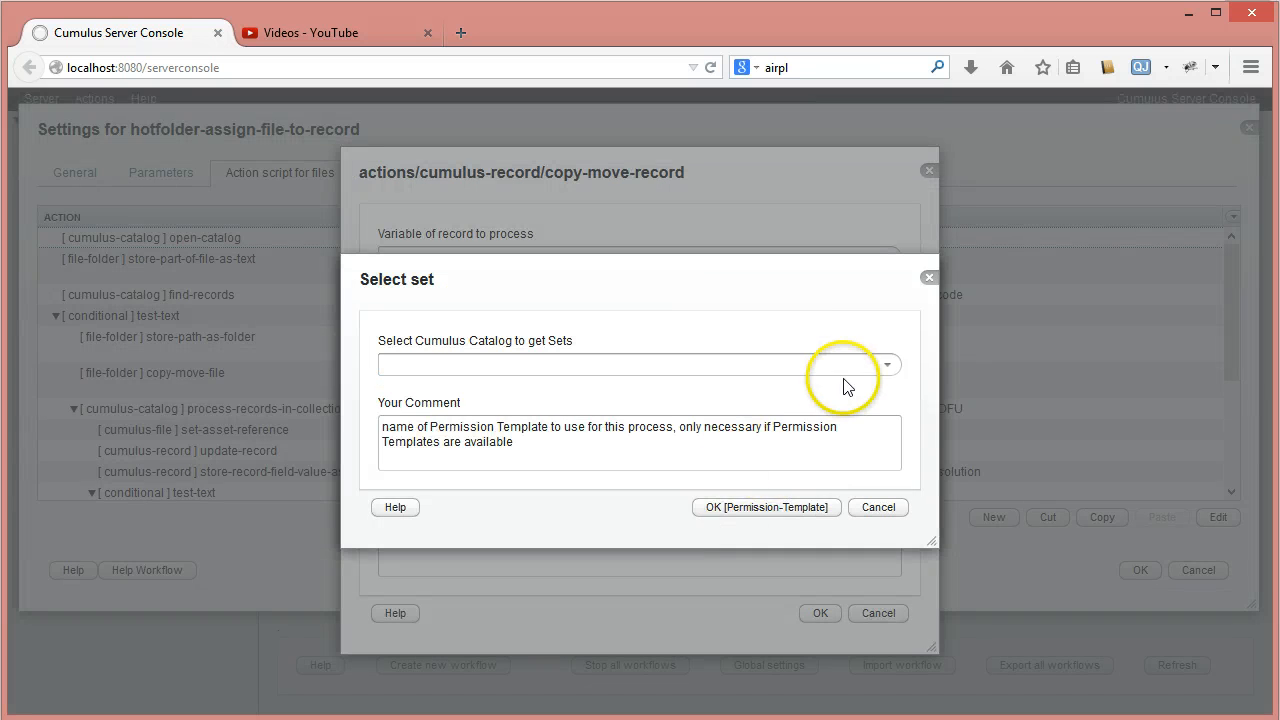
{"action": "left_click", "coordinate": [885, 367]}
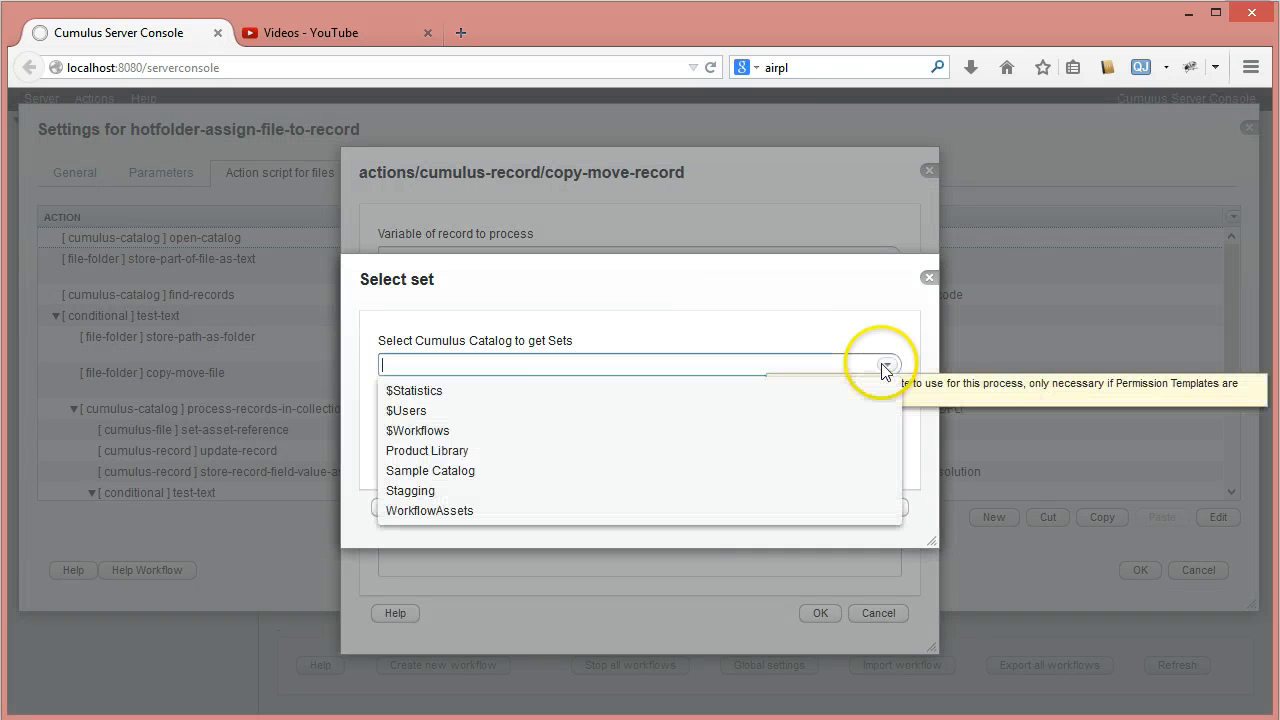
{"action": "left_click", "coordinate": [404, 491]}
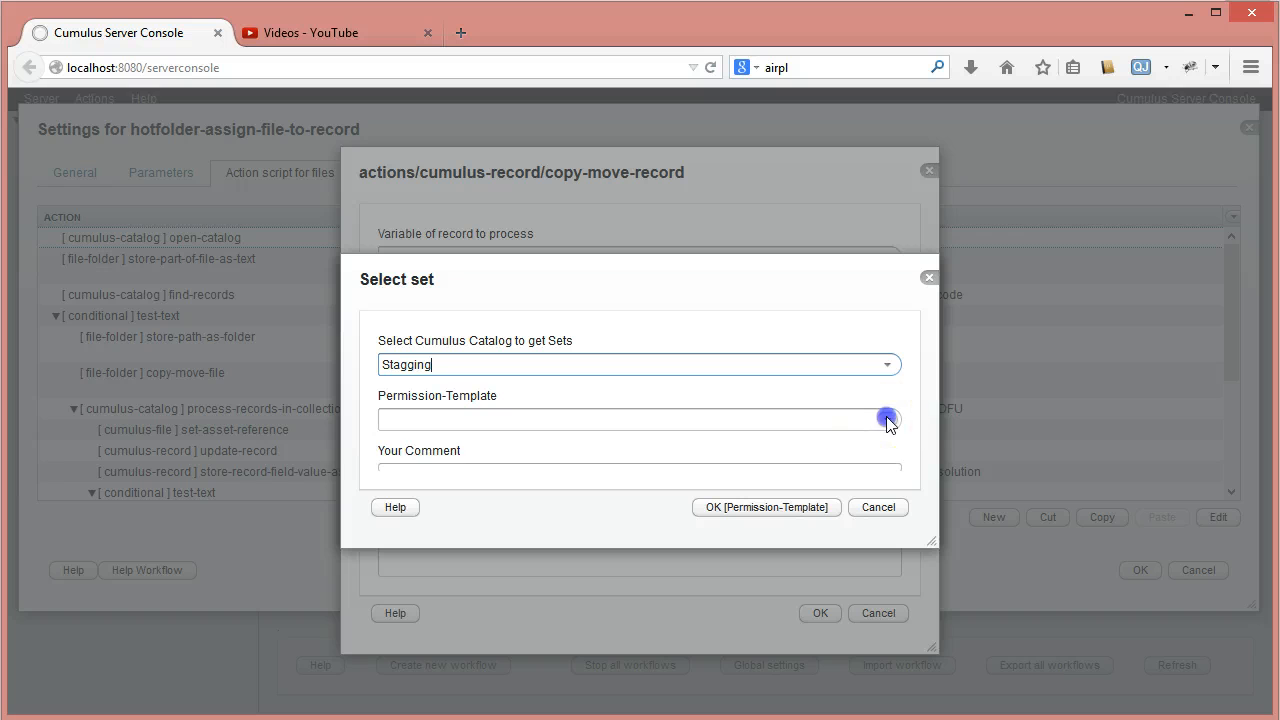
{"action": "left_click", "coordinate": [887, 420]}
{"action": "left_click", "coordinate": [486, 463]}
{"action": "left_click", "coordinate": [790, 506]}
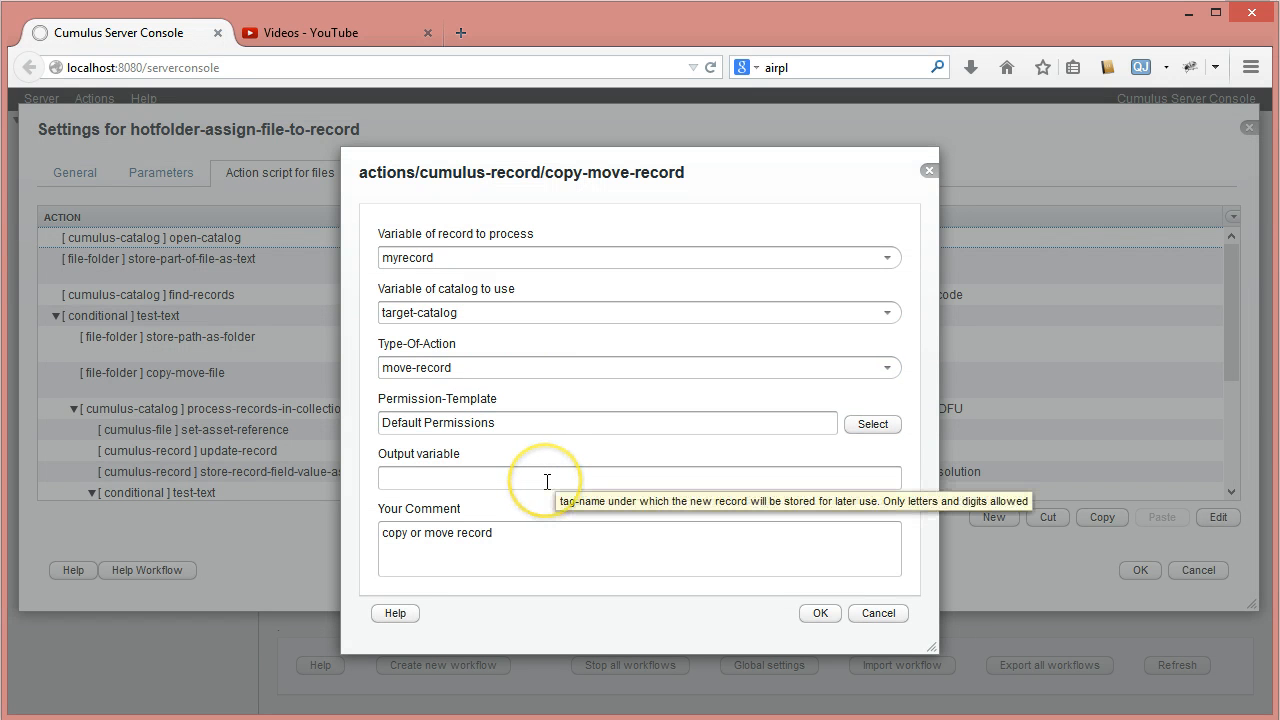
- Set the copy-move-record action's output variable to moved-record and its comment to "move record to Product Library"
{"action": "left_click", "coordinate": [547, 481]}
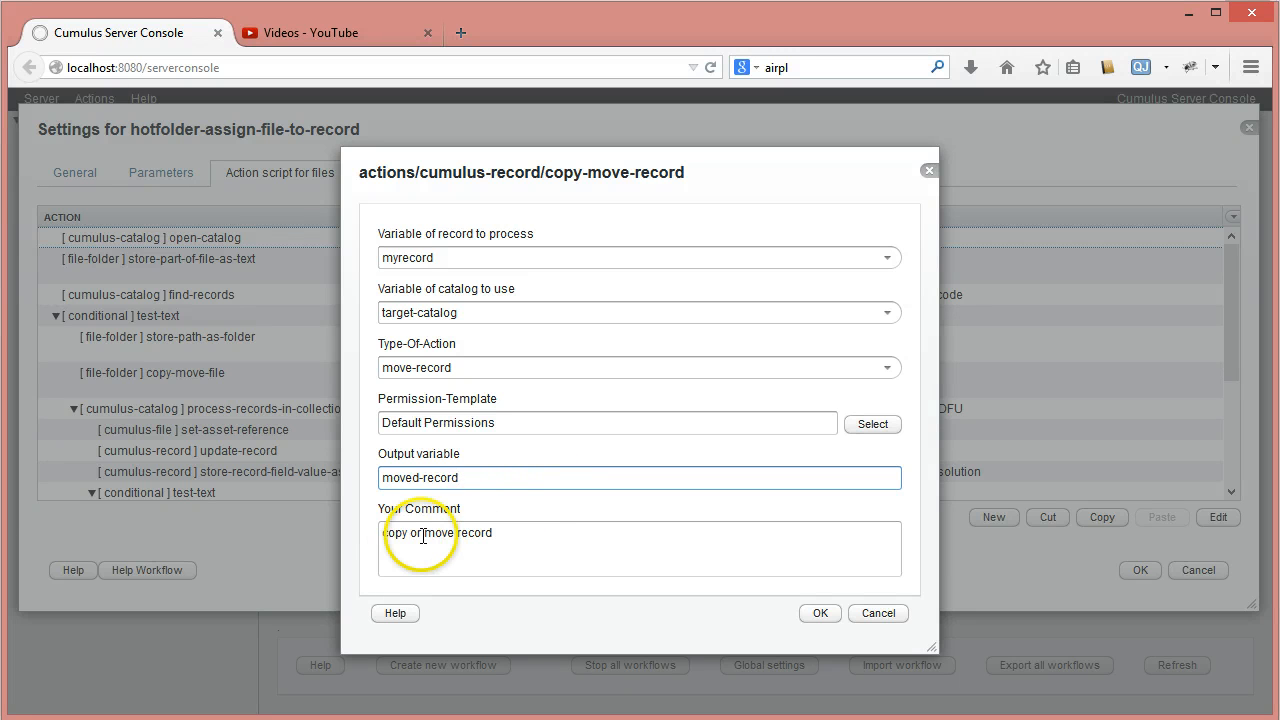
{"action": "left_click_drag", "start_coordinate": [422, 535], "coordinate": [331, 540]}
{"action": "key", "text": "BackSpace"}
{"action": "key", "text": "Delete"}
{"action": "key", "text": "End"}
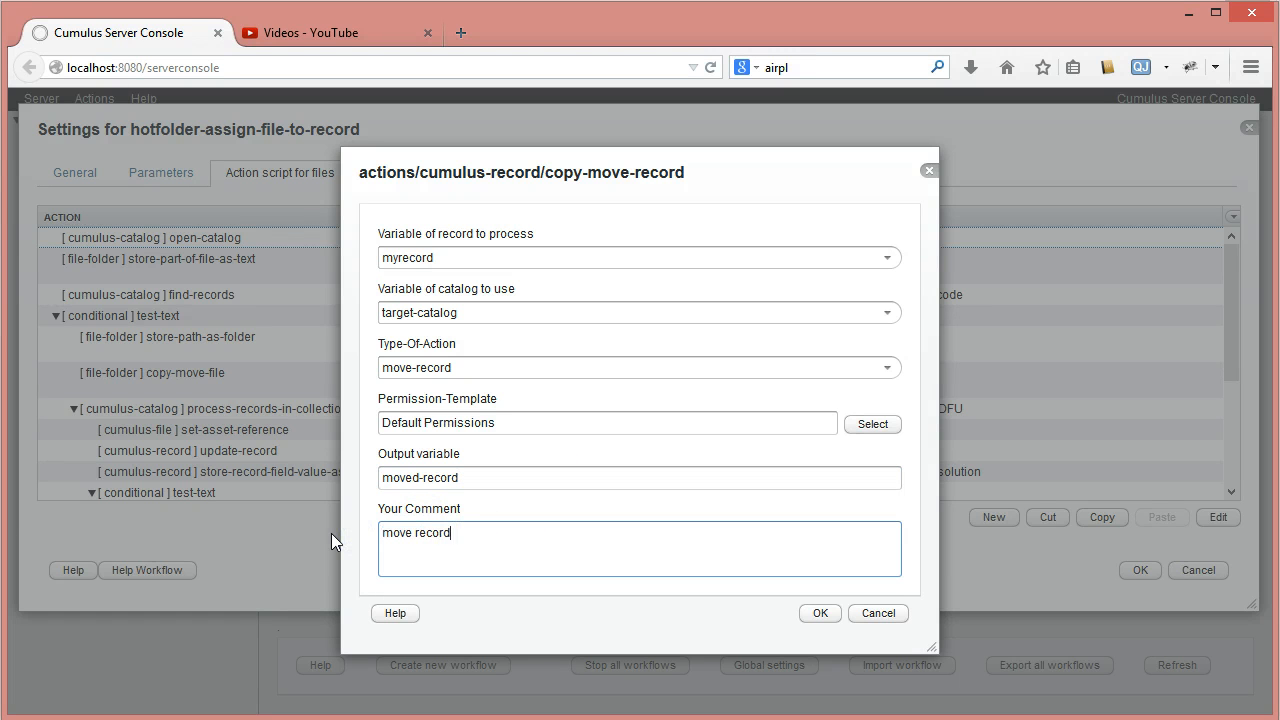
{"action": "type", "text": "to Product Library"}
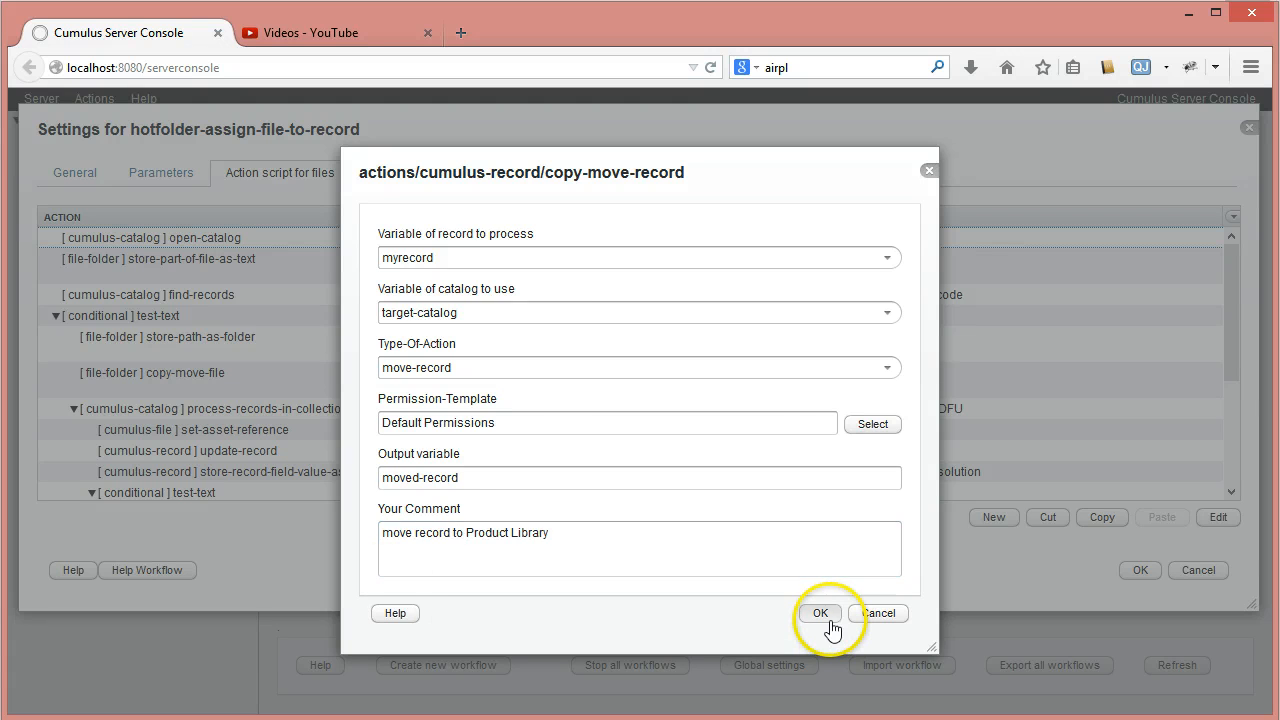
- Confirm the copy-move-record action and add a close-catalog action from the cumulus-catalog category after it
{"action": "left_click", "coordinate": [820, 613]}
{"action": "left_click_drag", "start_coordinate": [1232, 265], "coordinate": [1232, 410]}
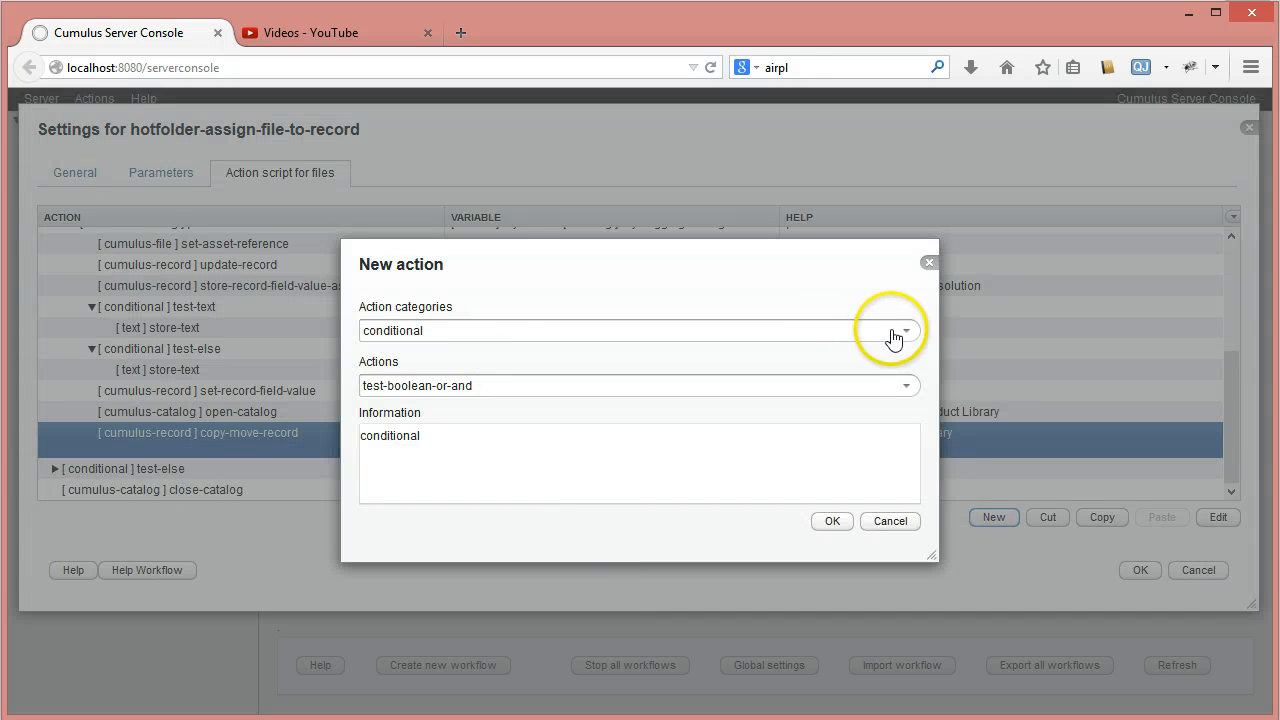
{"action": "left_click", "coordinate": [906, 330]}
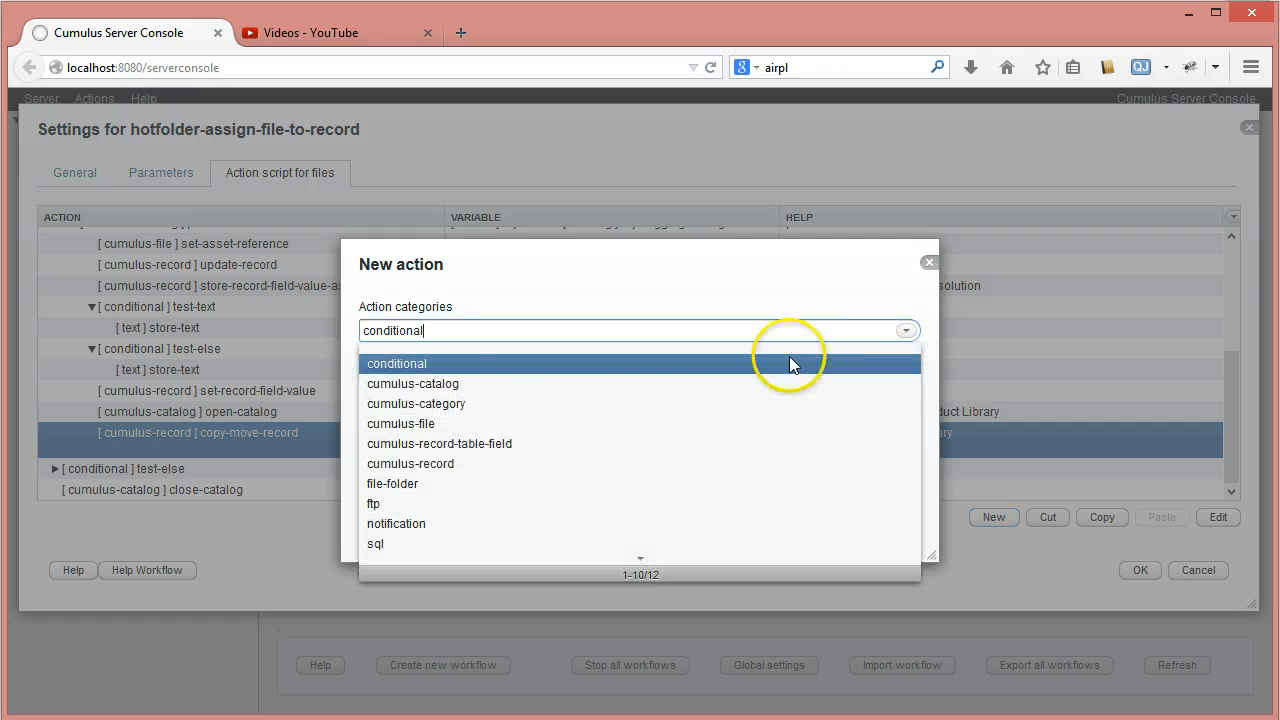
{"action": "left_click", "coordinate": [421, 384]}
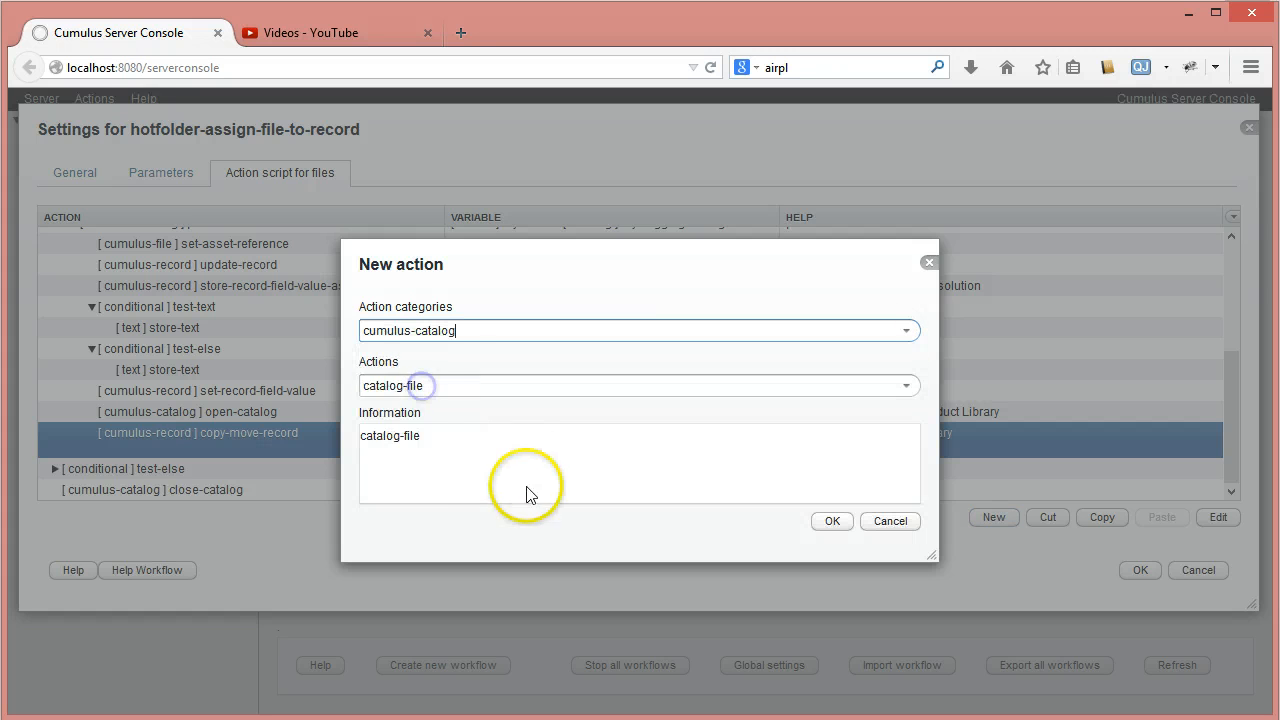
{"action": "left_click", "coordinate": [906, 386]}
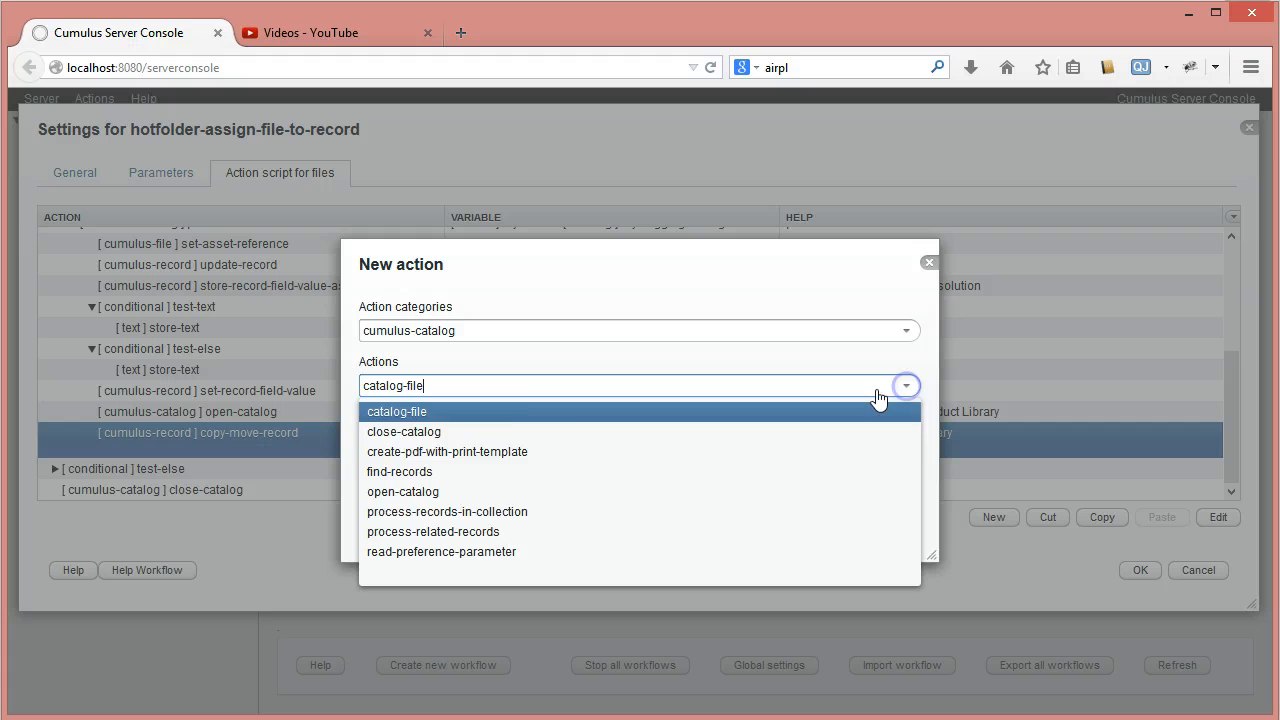
{"action": "left_click", "coordinate": [371, 441]}
{"action": "left_click", "coordinate": [829, 521]}
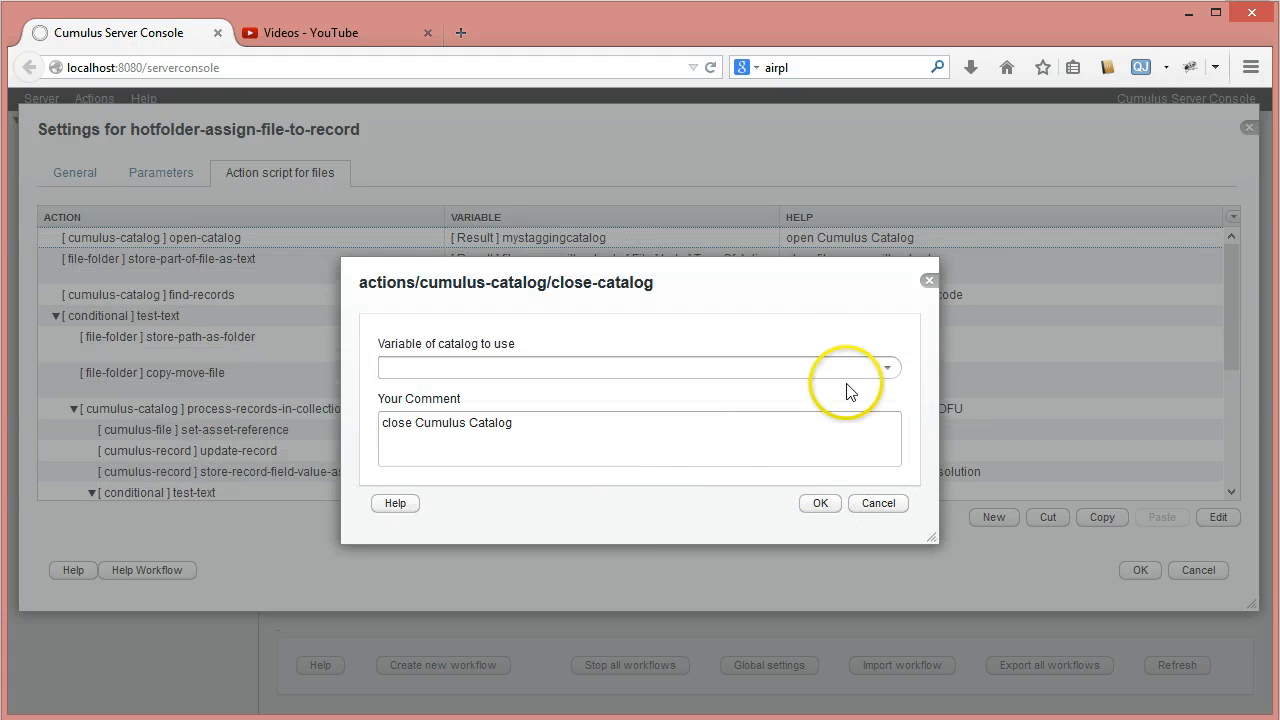
- Set the close-catalog action's catalog variable to target-catalog
{"action": "left_click", "coordinate": [884, 368]}
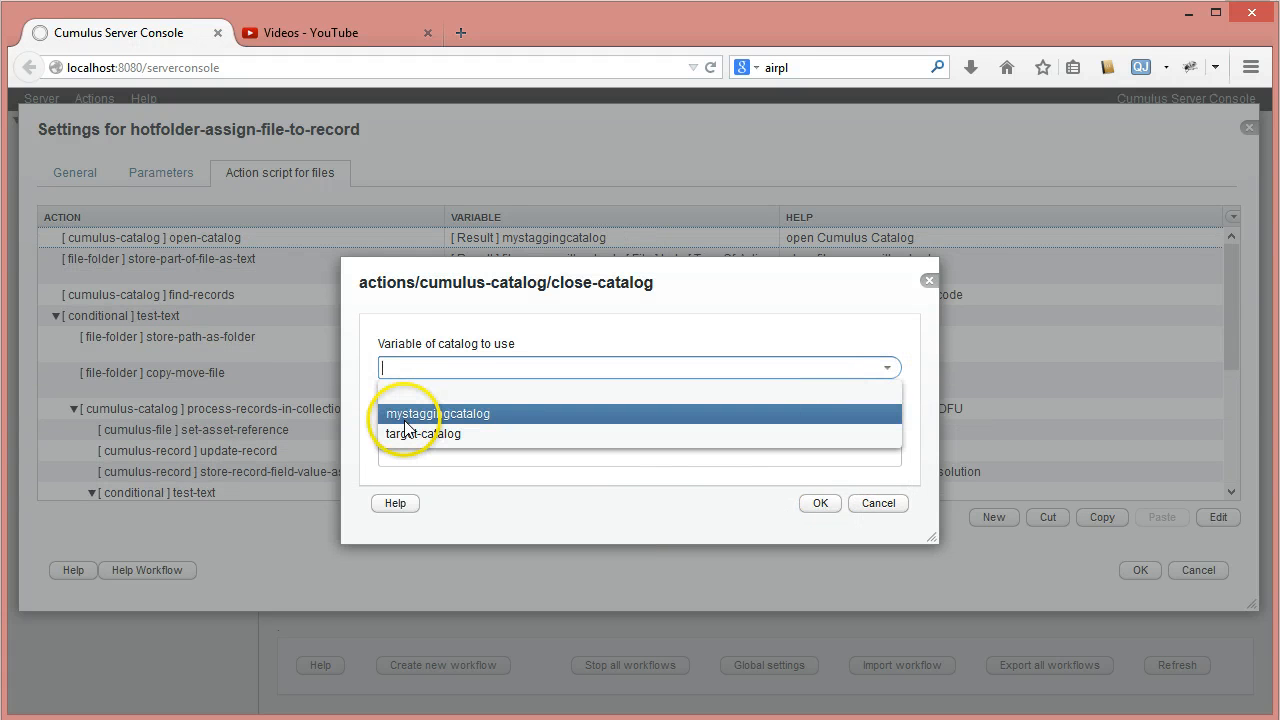
{"action": "left_click", "coordinate": [410, 434]}
{"action": "left_click", "coordinate": [814, 504]}
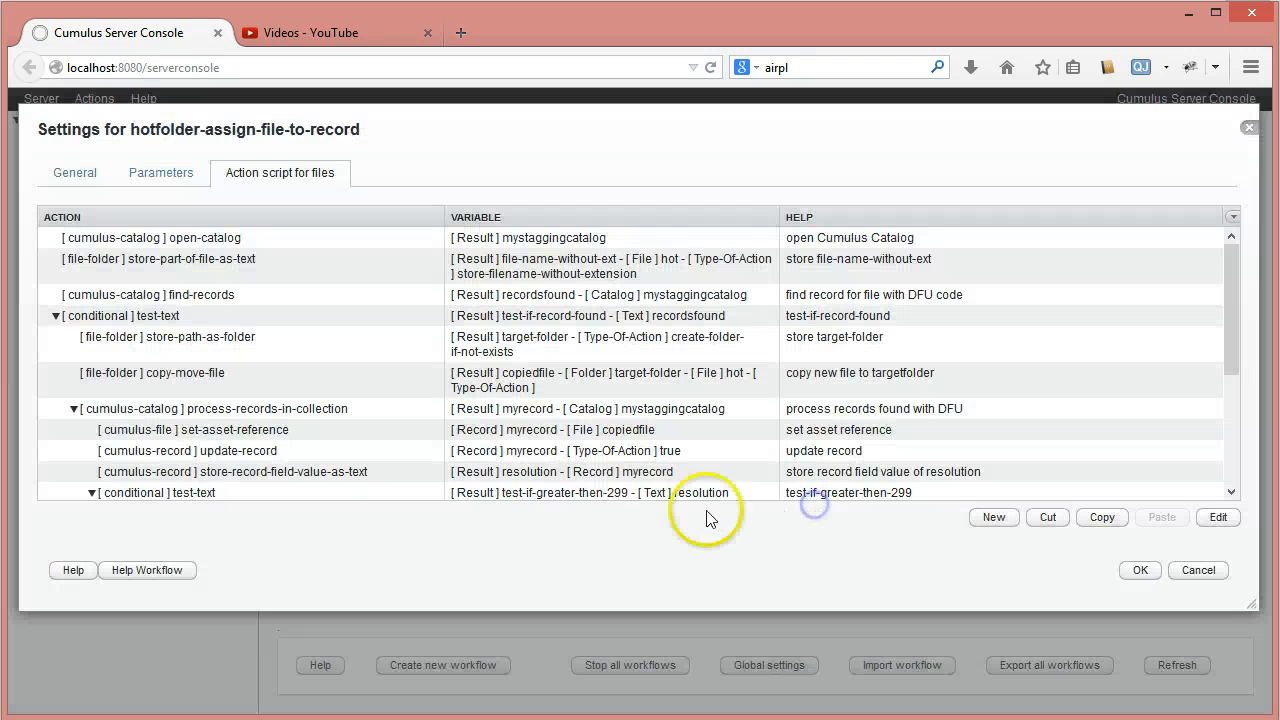
- Collapse the test-if-greater-then-299 block and its test-else block in the action script, and save the workflow settings
{"action": "left_click_drag", "start_coordinate": [1234, 343], "coordinate": [1247, 468]}
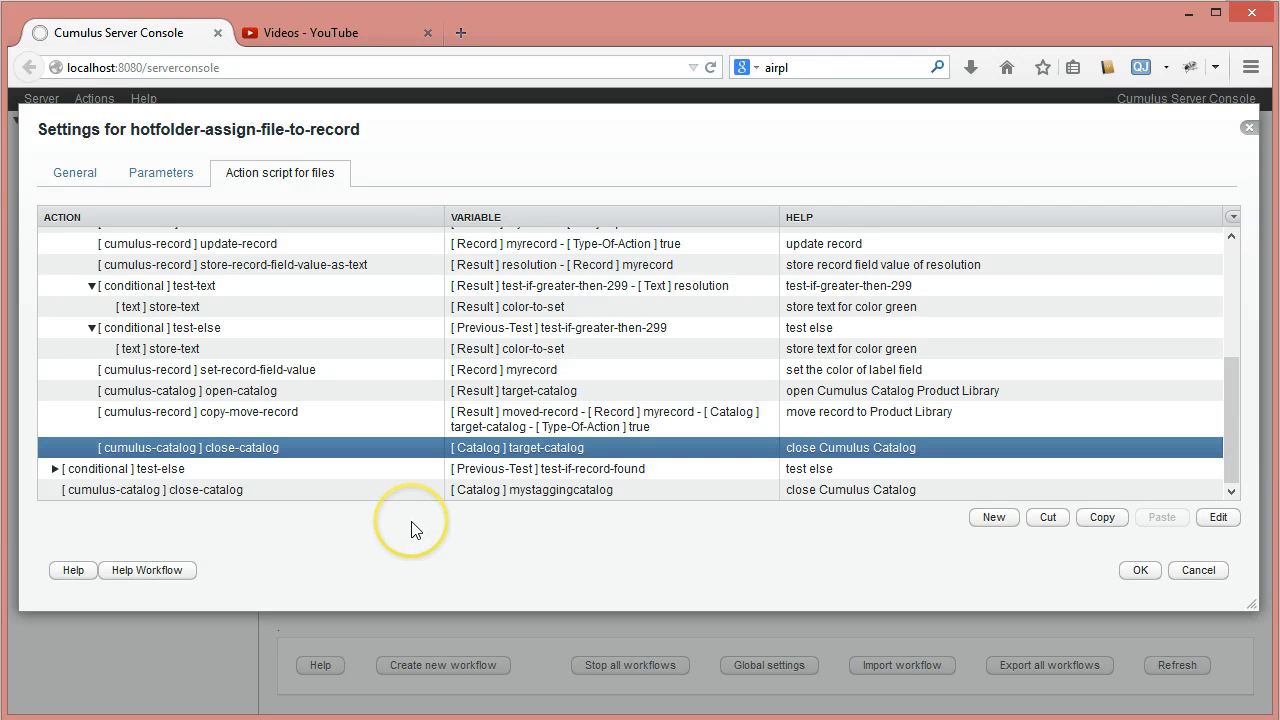
{"action": "left_click_drag", "start_coordinate": [1234, 392], "coordinate": [1233, 368]}
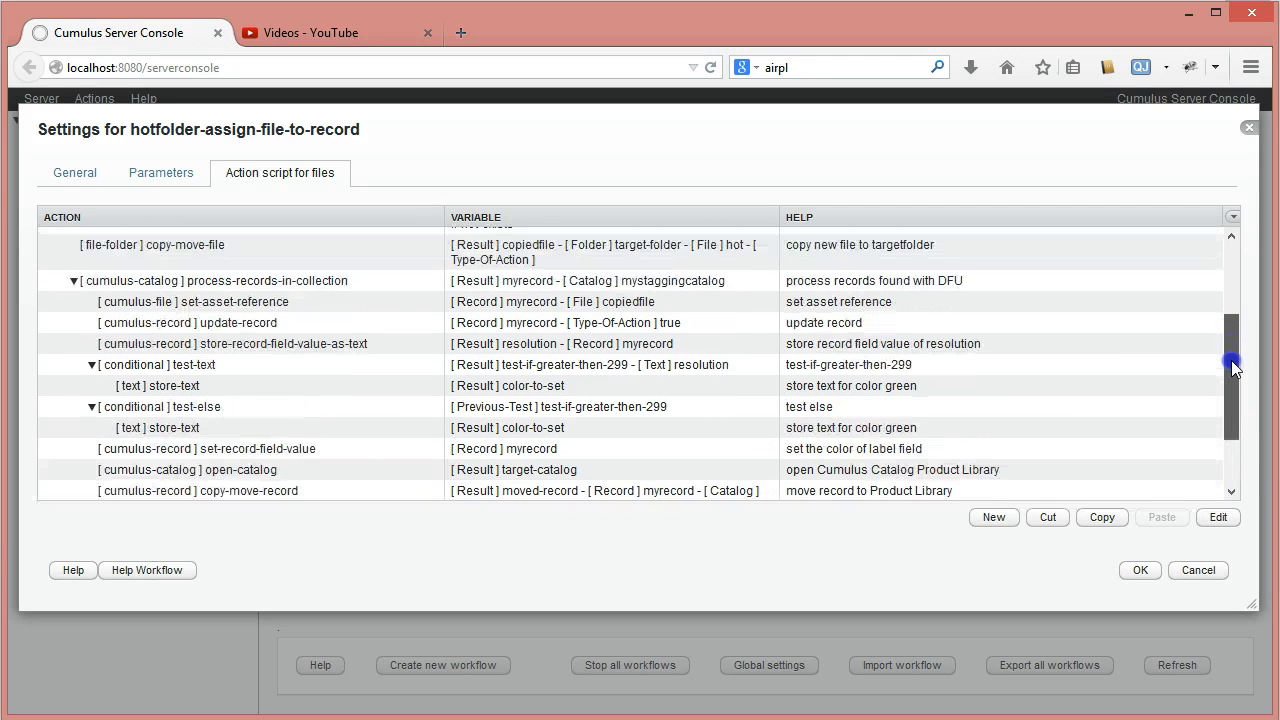
{"action": "left_click", "coordinate": [92, 370]}
{"action": "left_click", "coordinate": [92, 390]}
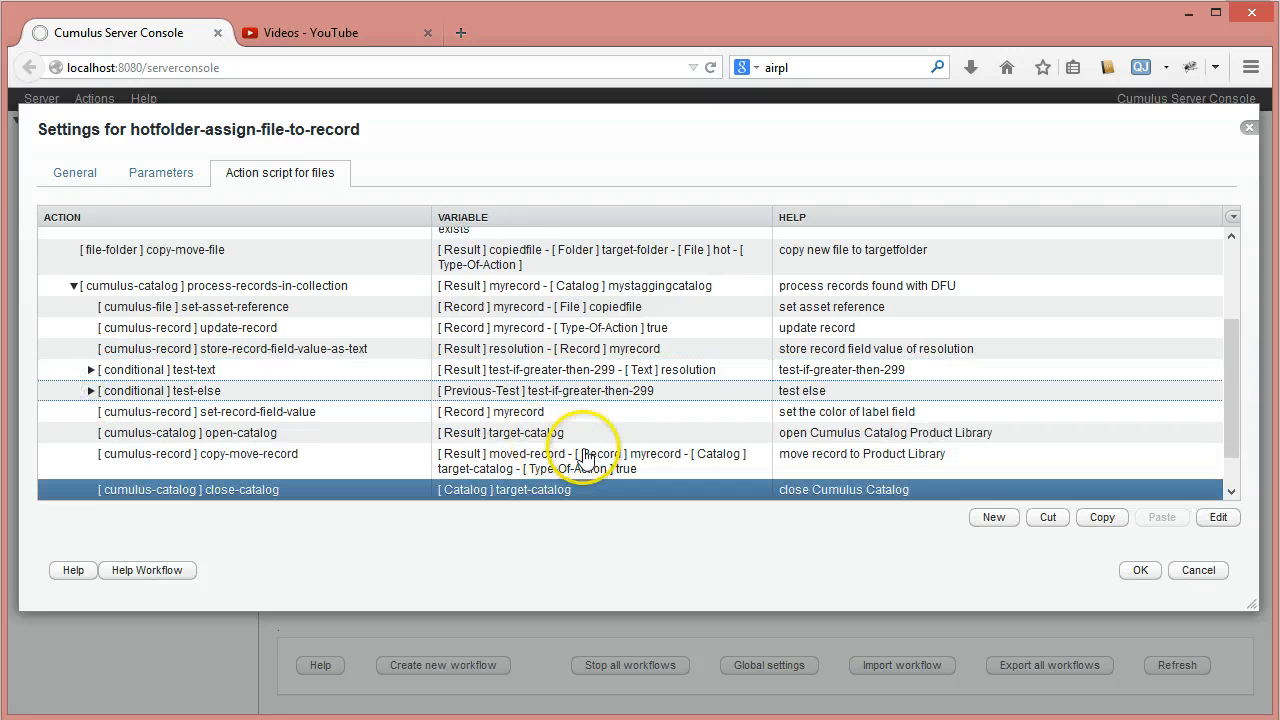
{"action": "left_click", "coordinate": [1232, 470]}
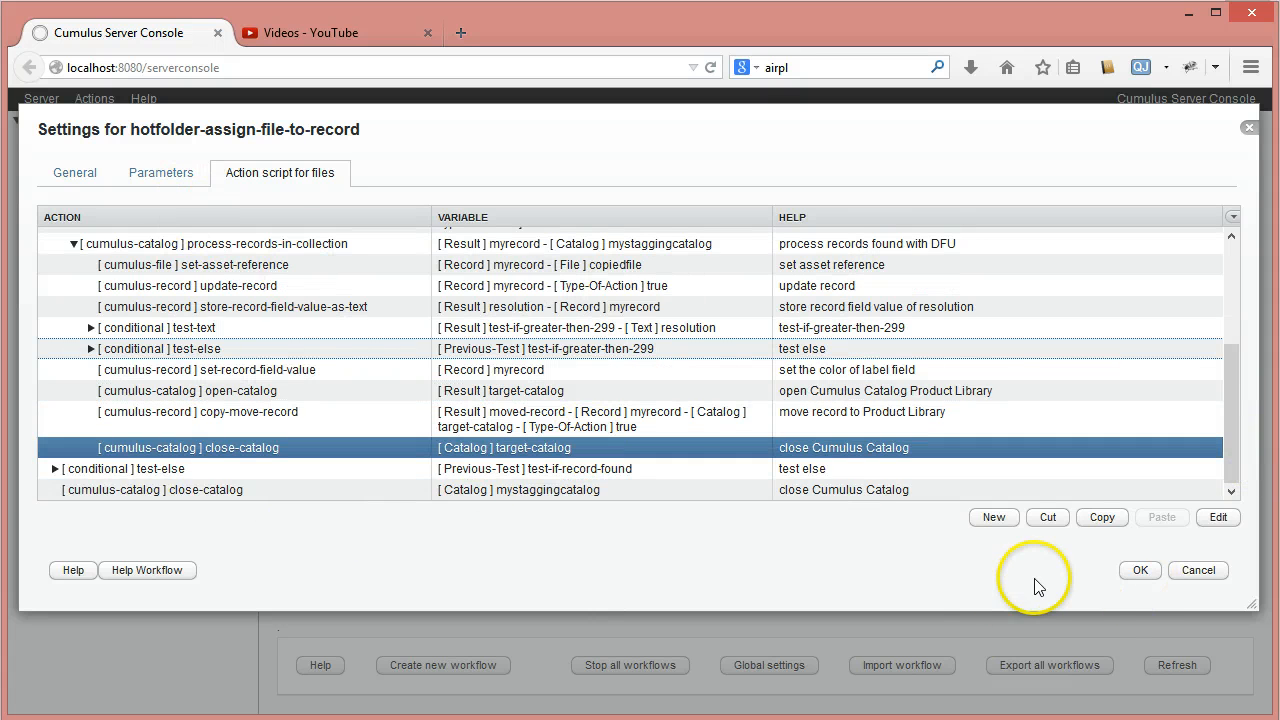
{"action": "left_click", "coordinate": [1140, 570]}
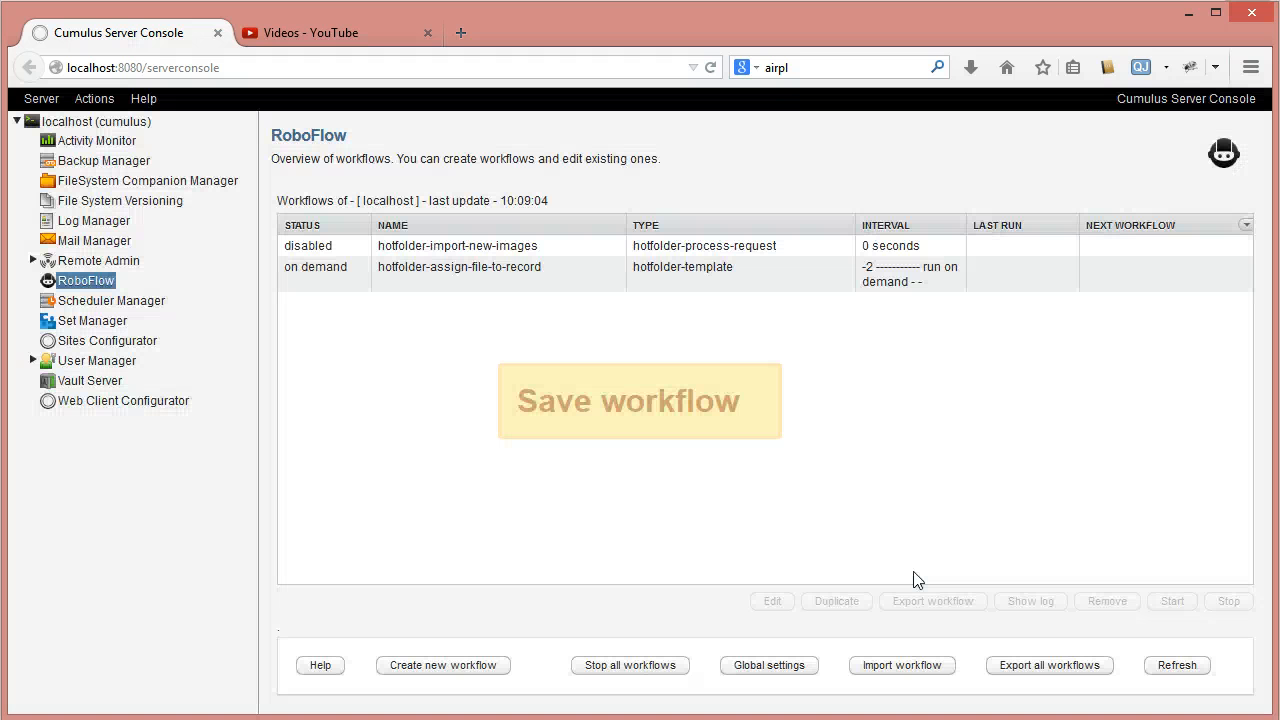
- Select the workflow hotfolder-assign-file-to-record, and switch to the Cumulus client to look over the records in the Stagging catalog
{"action": "left_click", "coordinate": [514, 275]}
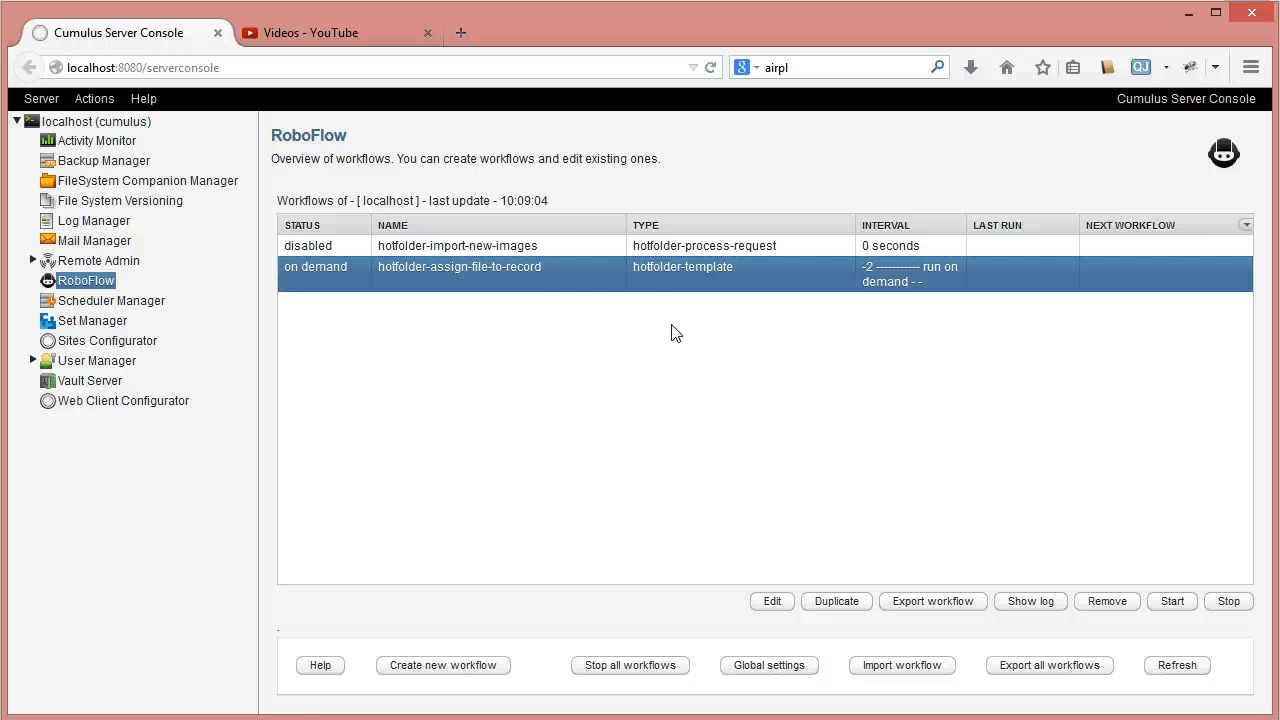
{"action": "left_click", "coordinate": [571, 306]}
{"action": "left_click", "coordinate": [978, 456]}
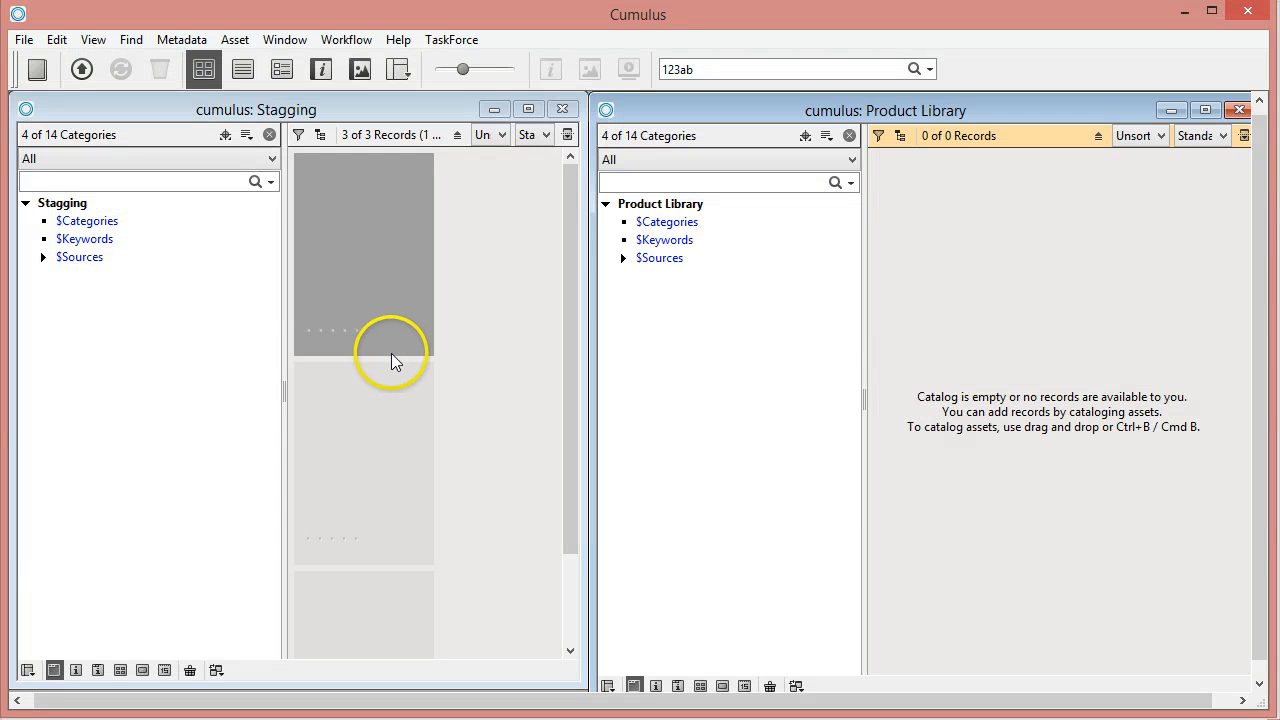
{"action": "left_click", "coordinate": [341, 249]}
{"action": "left_click", "coordinate": [334, 467]}
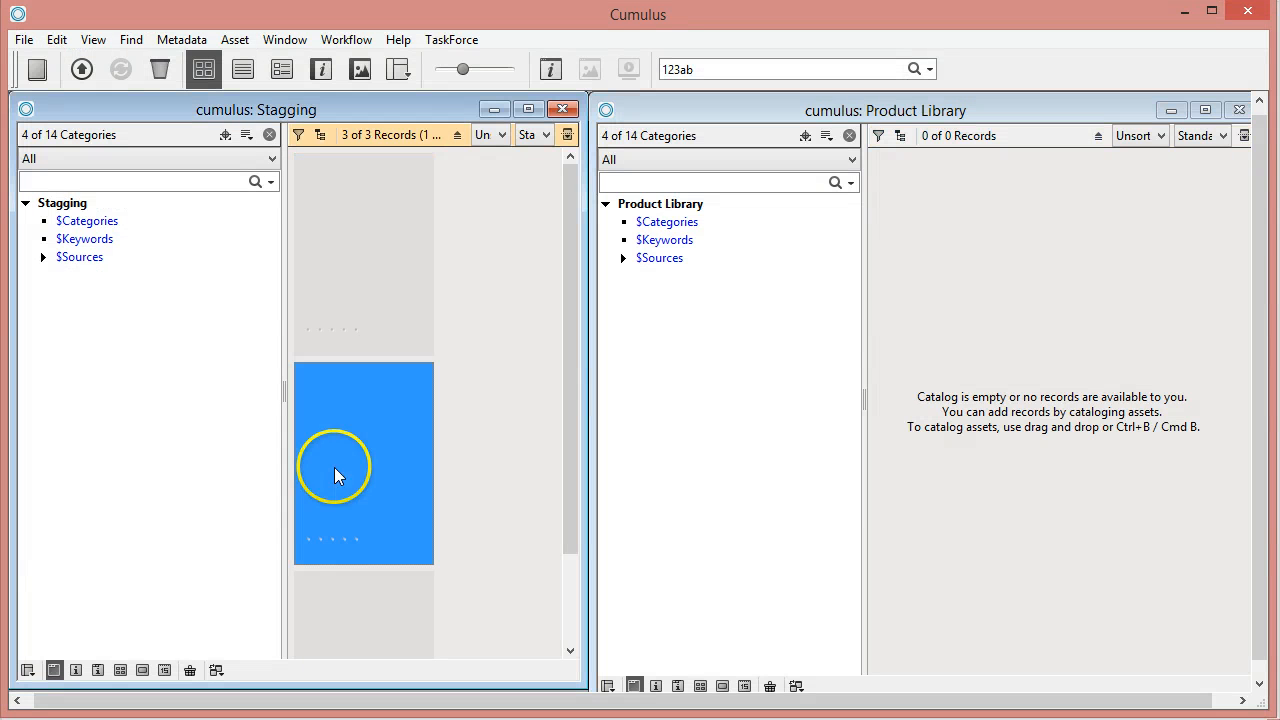
{"action": "left_click", "coordinate": [340, 610]}
- Open the first Stagging record's details and step through the records to check their DFU codes
{"action": "double_click", "coordinate": [332, 300]}
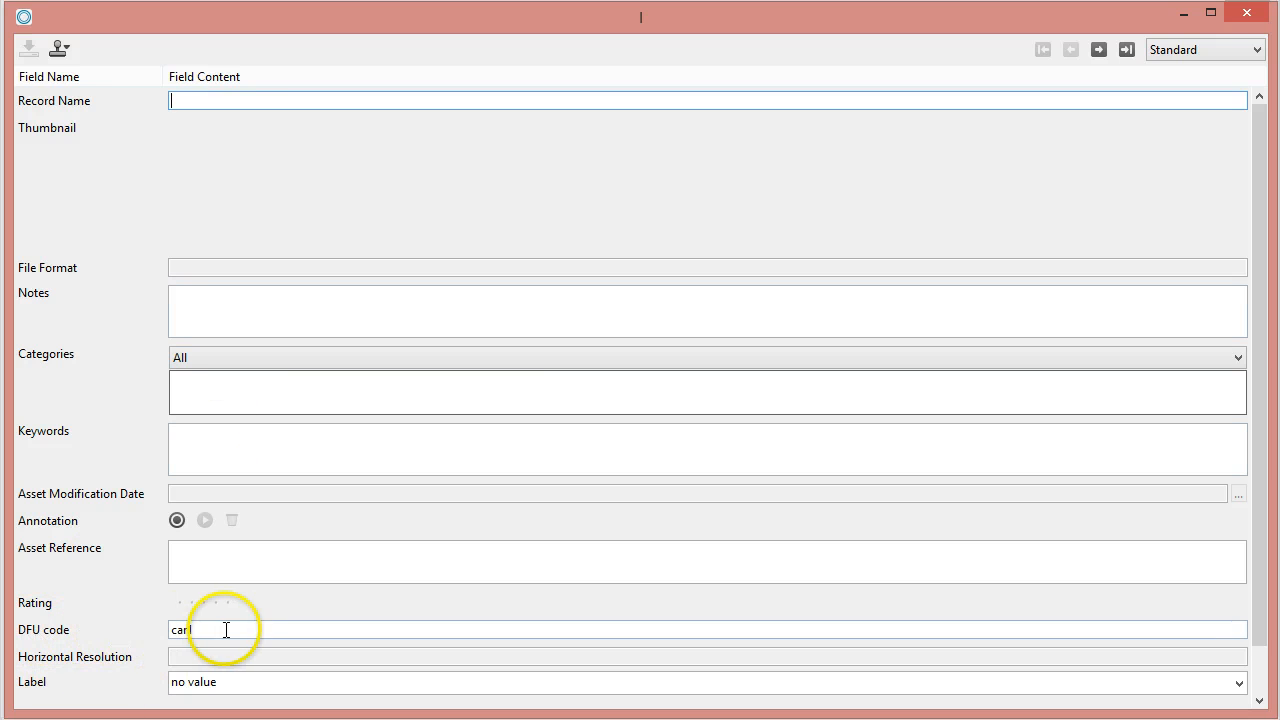
{"action": "left_click", "coordinate": [1103, 51]}
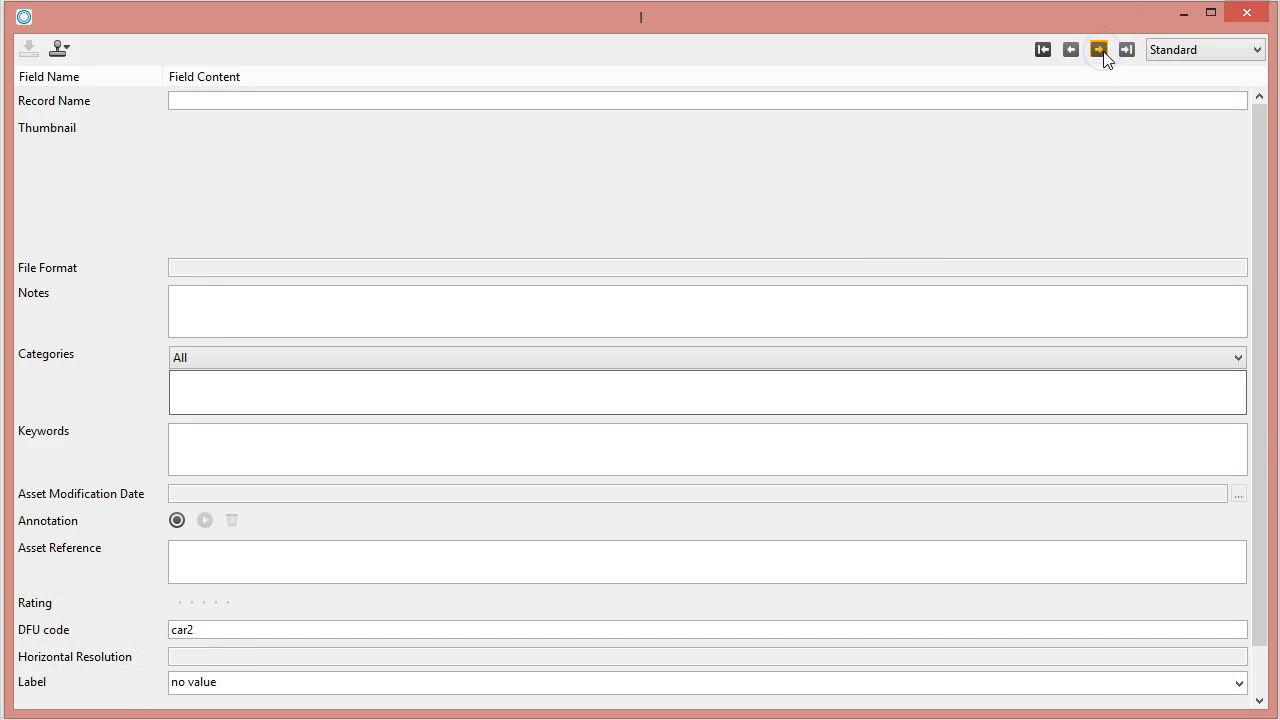
{"action": "left_click", "coordinate": [1246, 12]}
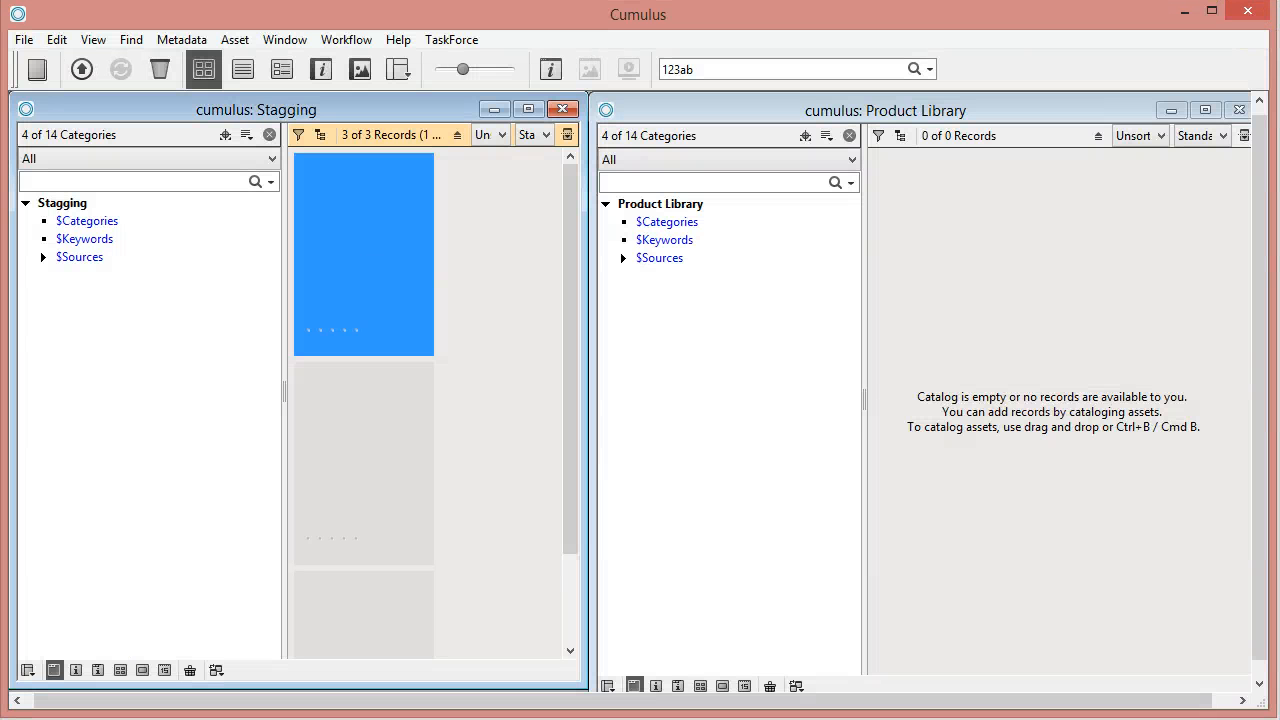
- Switch to File Explorer and check the files plane1.JPG, car1.png and car2.png in the workflow's dropfolder
{"action": "left_click", "coordinate": [130, 719]}
{"action": "left_click", "coordinate": [240, 690]}
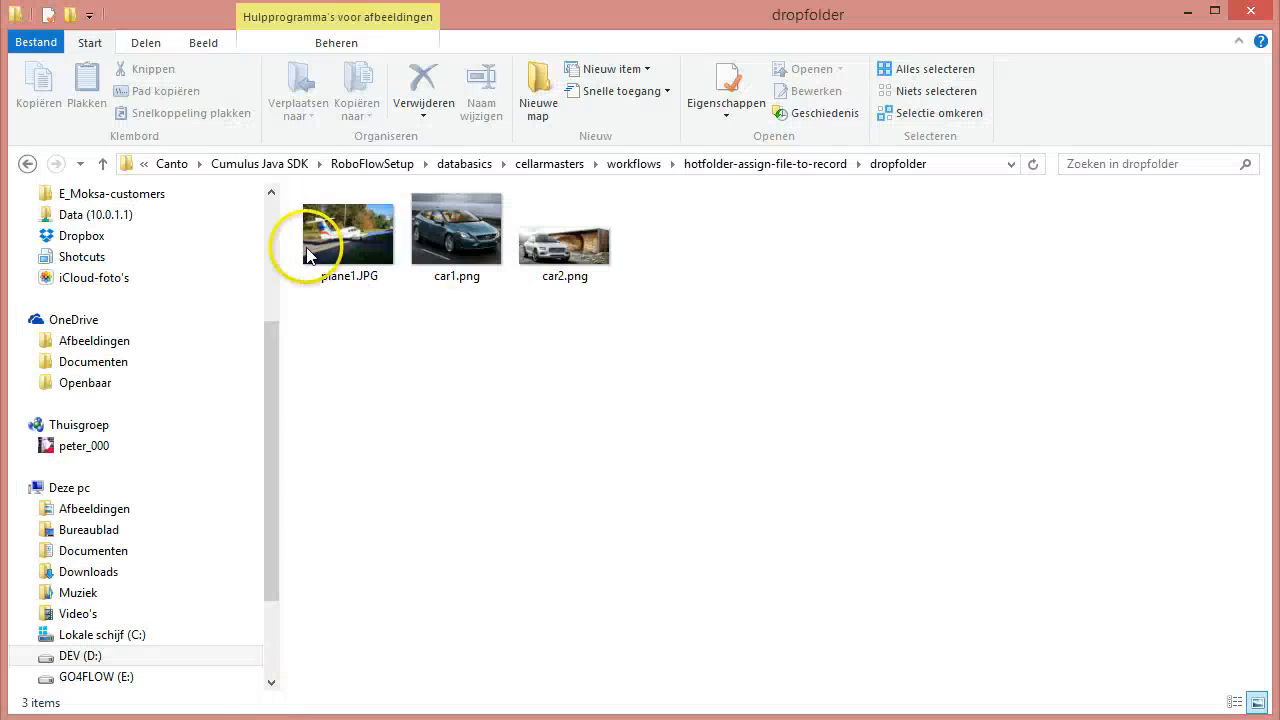
{"action": "left_click", "coordinate": [325, 233]}
{"action": "left_click", "coordinate": [422, 239]}
{"action": "left_click", "coordinate": [560, 234]}
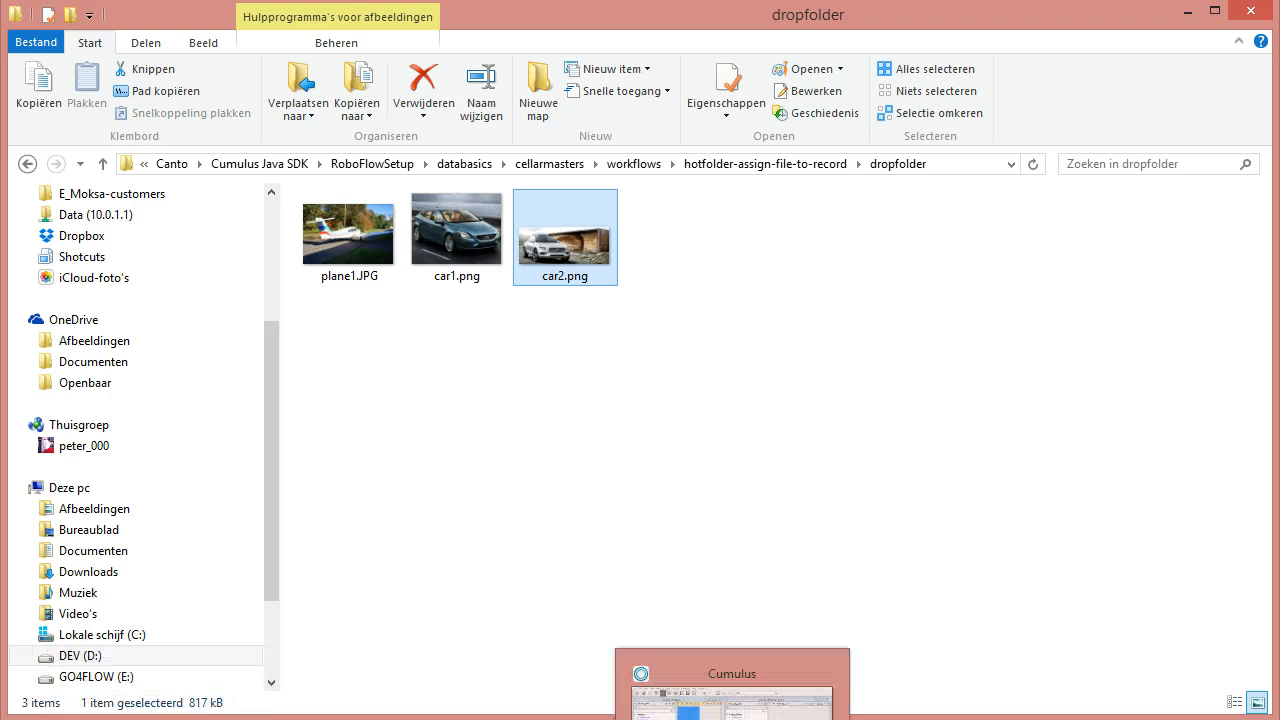
- Return to the Cumulus Server Console and start the workflow hotfolder-assign-file-to-record
{"action": "left_click", "coordinate": [822, 718]}
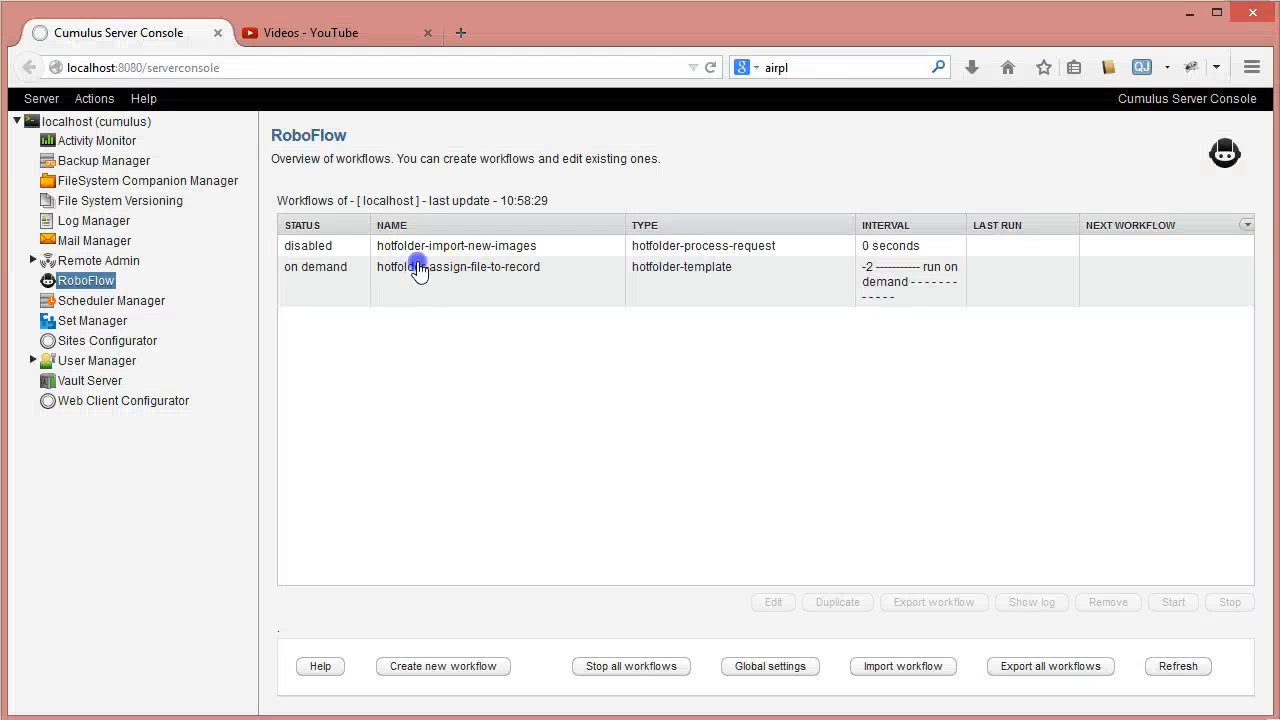
{"action": "left_click", "coordinate": [423, 265]}
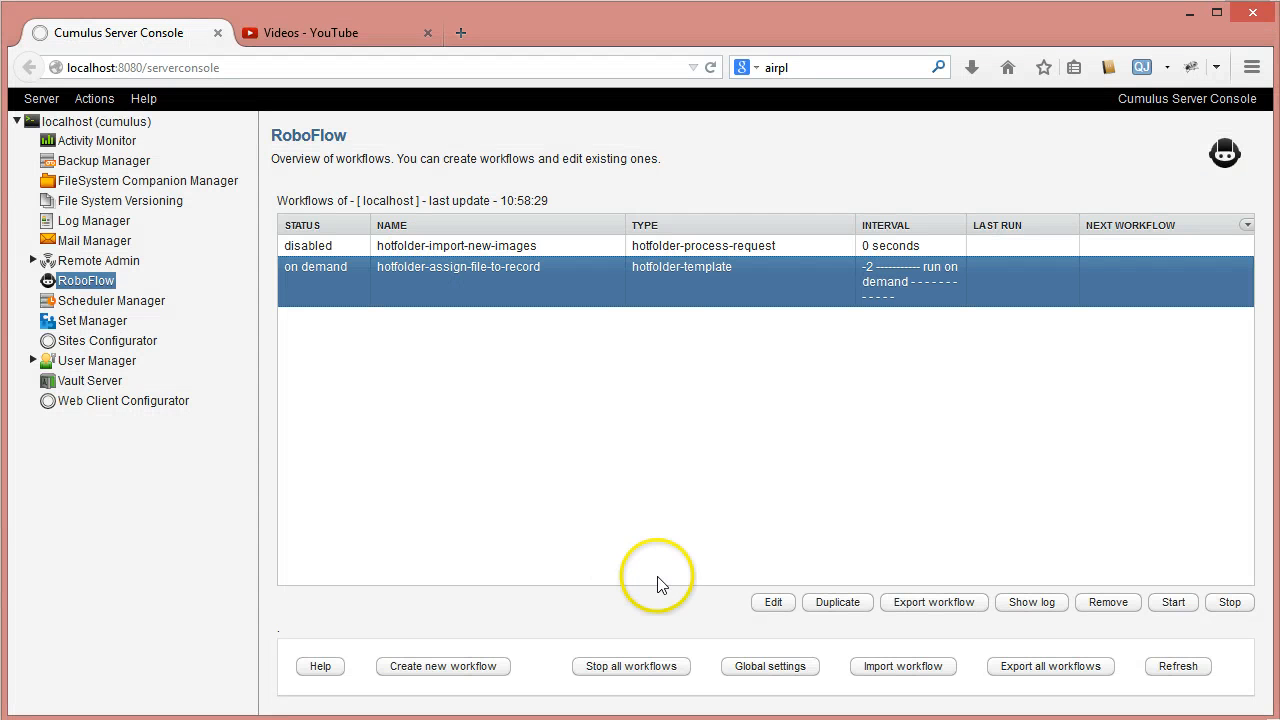
{"action": "left_click", "coordinate": [1173, 602]}
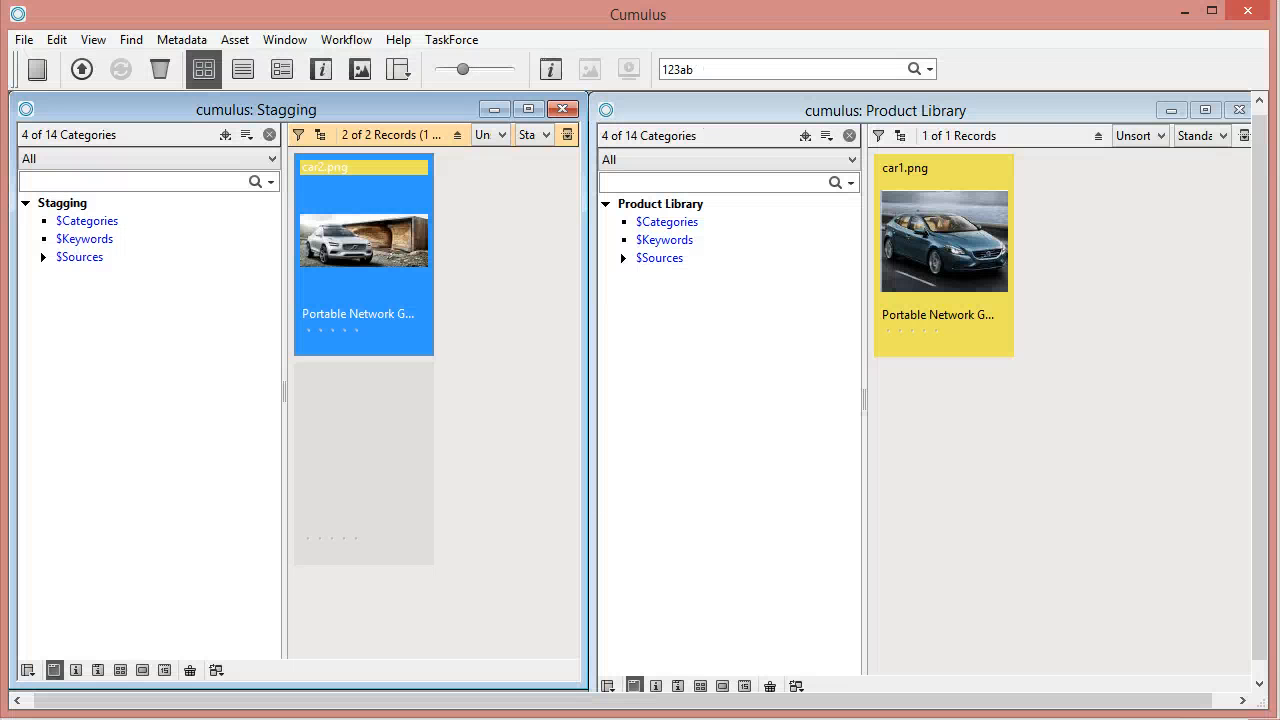
- Switch to the Cumulus client and examine the car and plane records in the Product Library catalog
{"action": "left_click", "coordinate": [623, 463]}
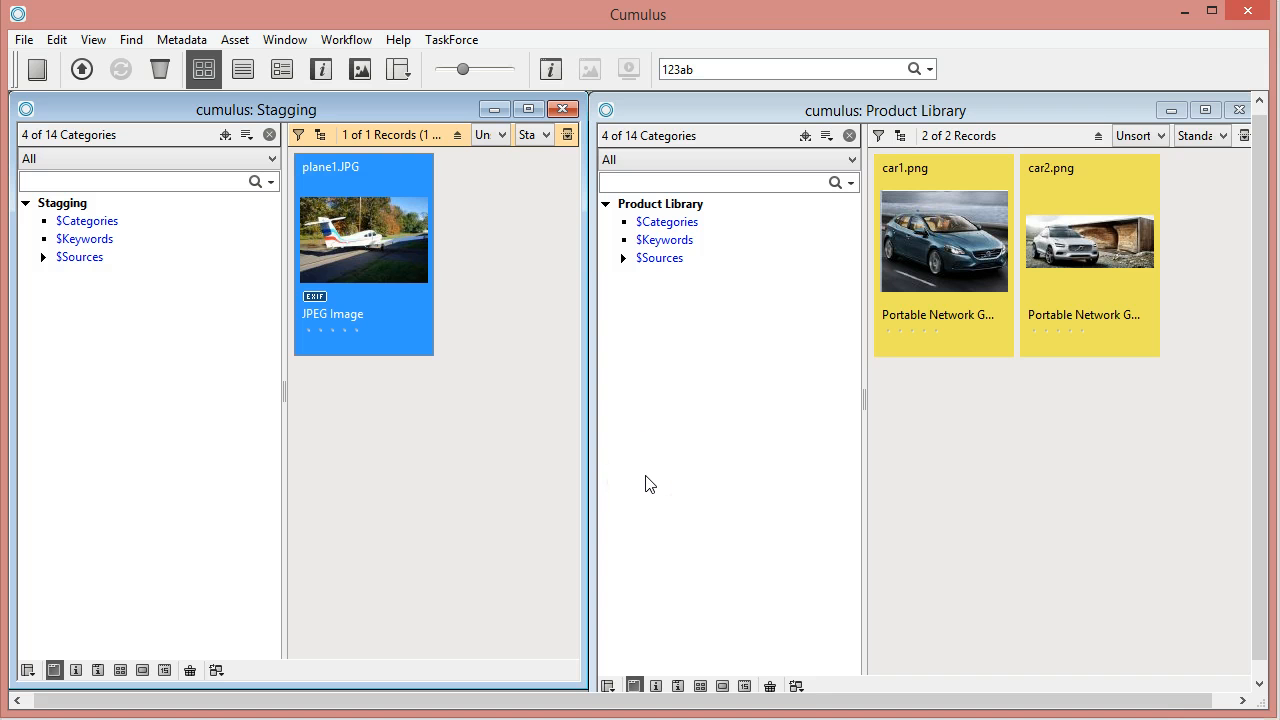
{"action": "left_click", "coordinate": [468, 280]}
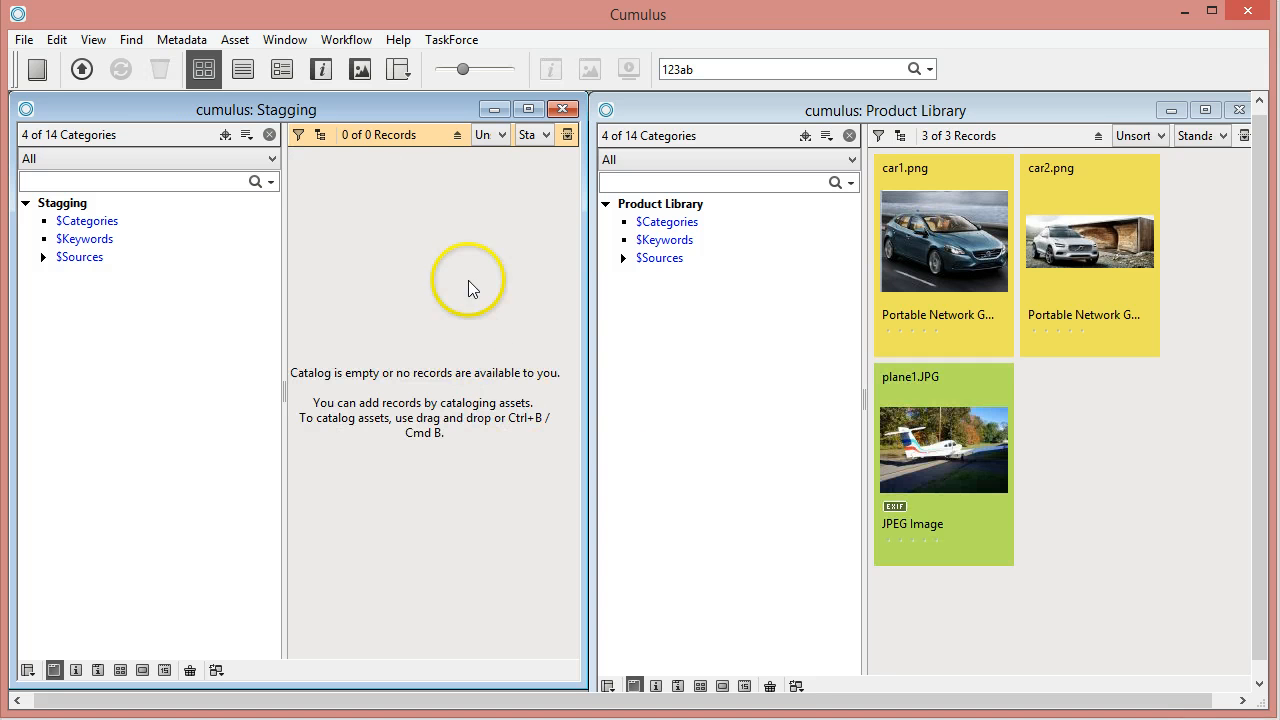
{"action": "left_click", "coordinate": [907, 238]}
{"action": "left_click", "coordinate": [1023, 214]}
{"action": "left_click", "coordinate": [942, 228]}
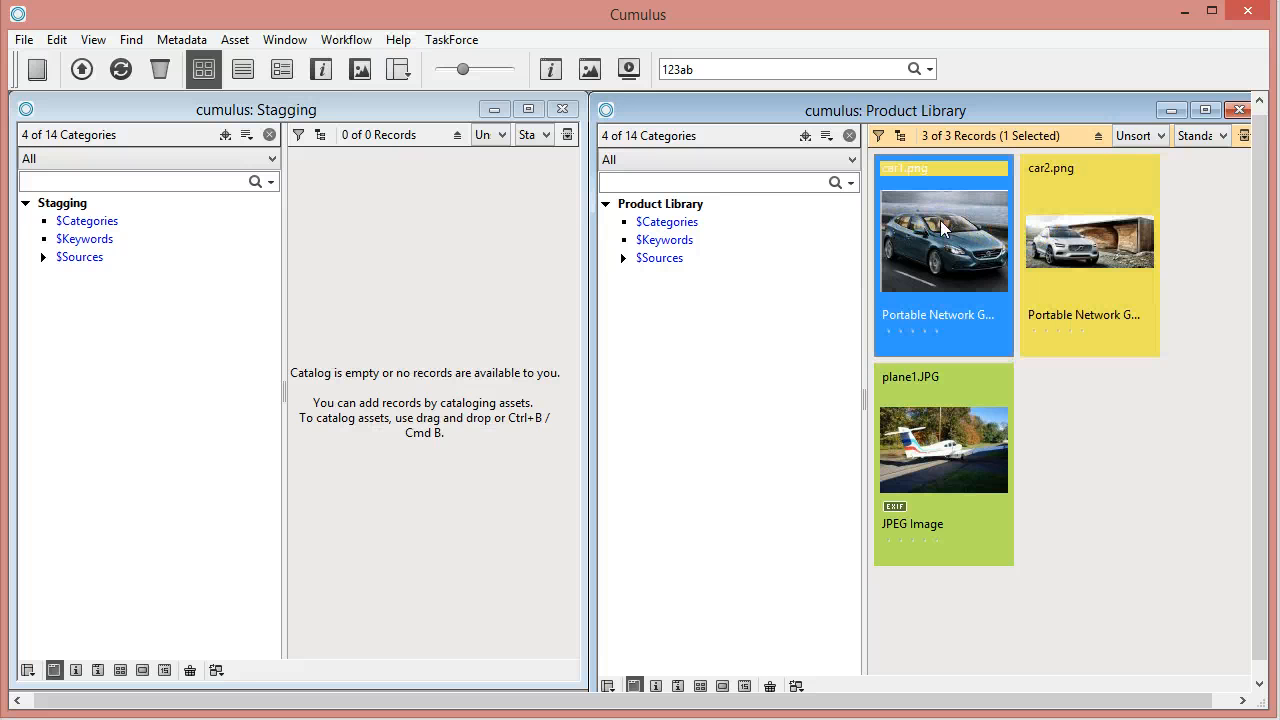
{"action": "left_click", "coordinate": [965, 478]}
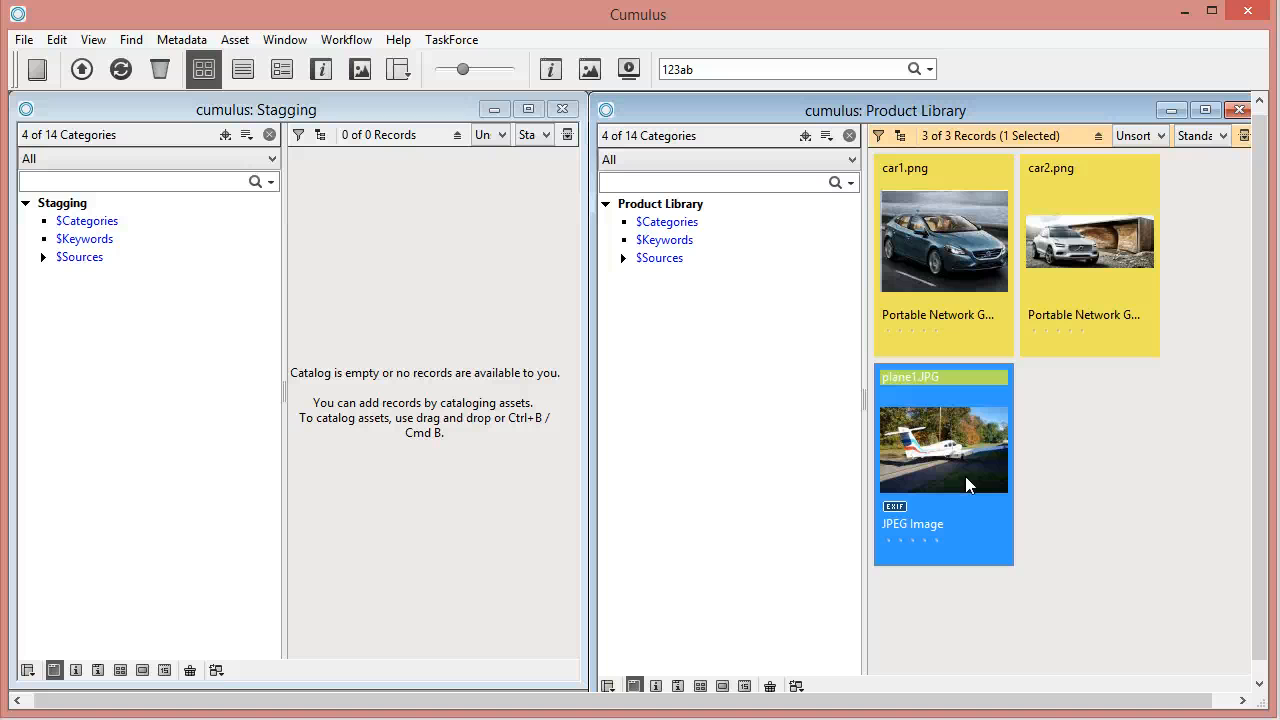
- Open the details of car1.png, car2.png and plane1.JPG in turn to check their asset reference, horizontal resolution and Label color
{"action": "double_click", "coordinate": [940, 262]}
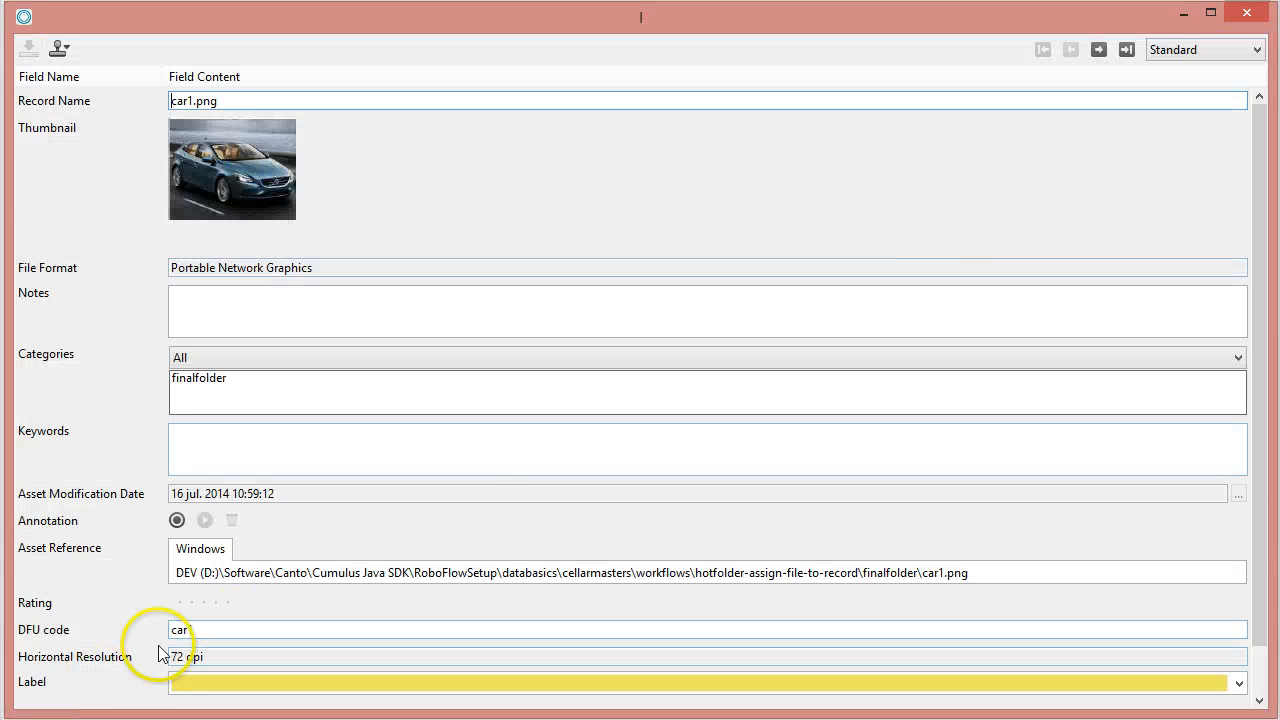
{"action": "left_click", "coordinate": [1098, 49]}
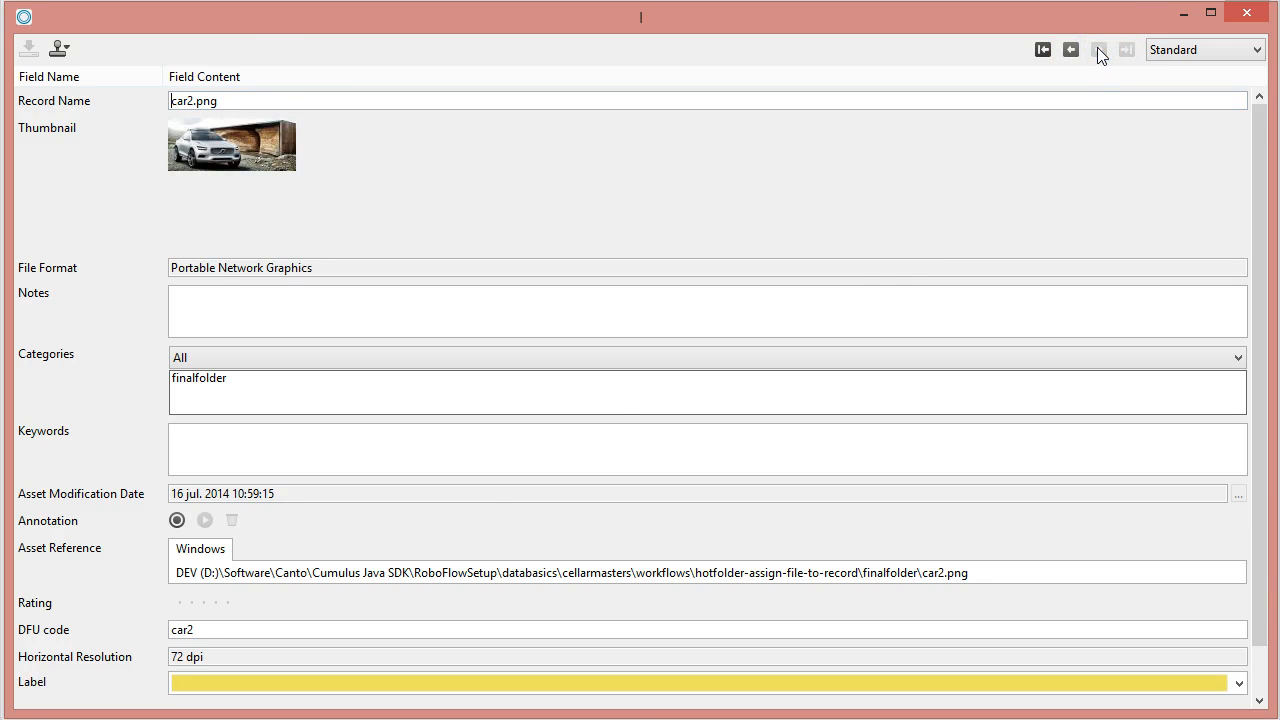
{"action": "left_click", "coordinate": [1098, 49]}
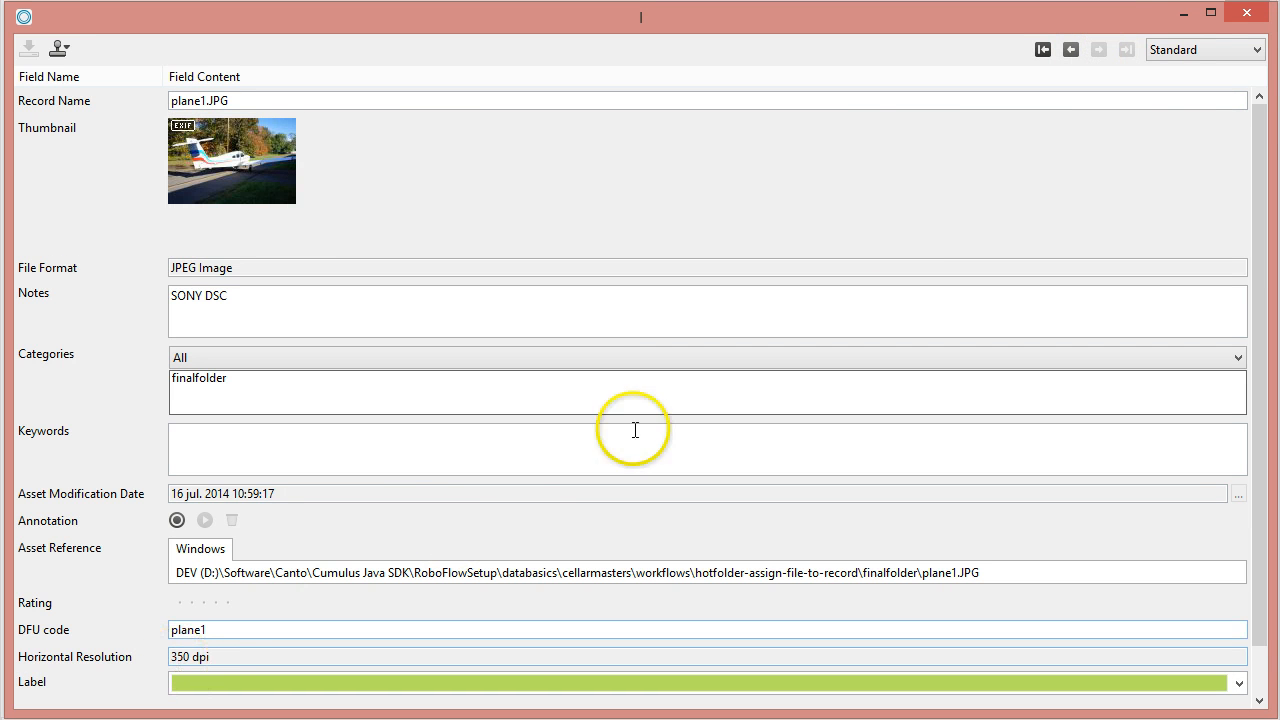
{"action": "left_click", "coordinate": [1241, 14]}
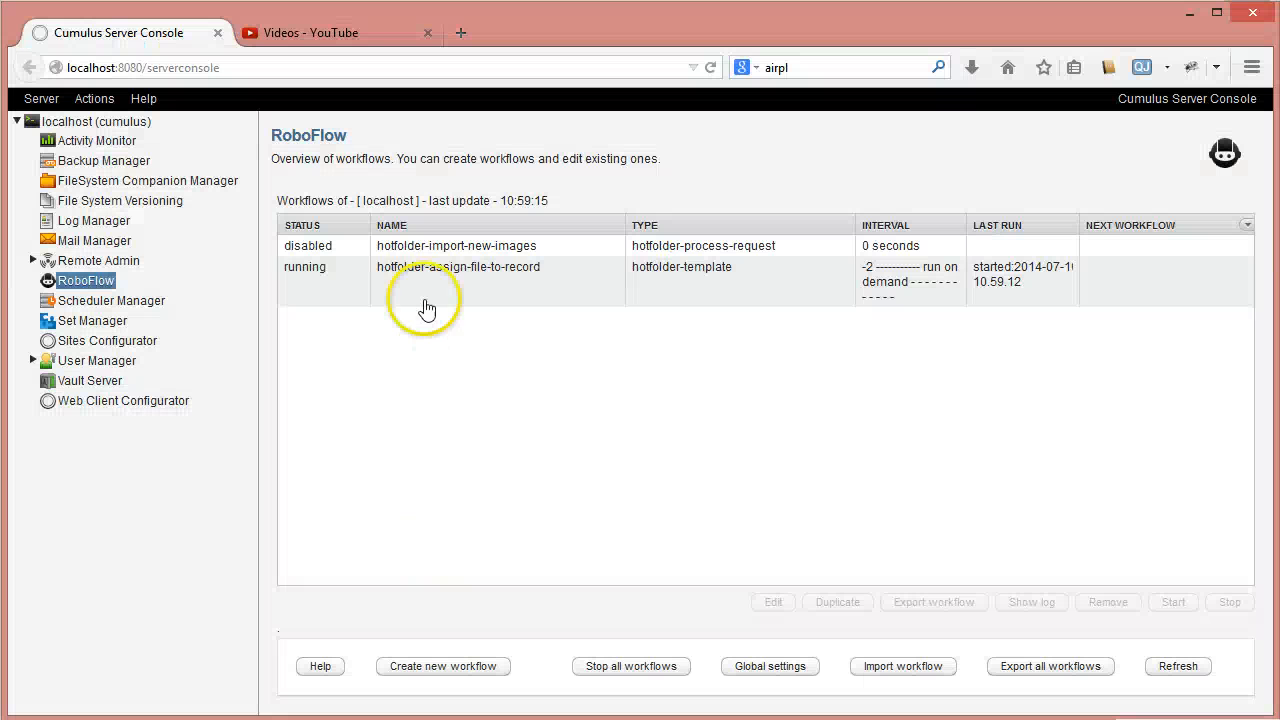
- Open the action script of hotfolder-assign-file-to-record and expand its test-if-record-found condition to review the actions inside
{"action": "left_click", "coordinate": [437, 289]}
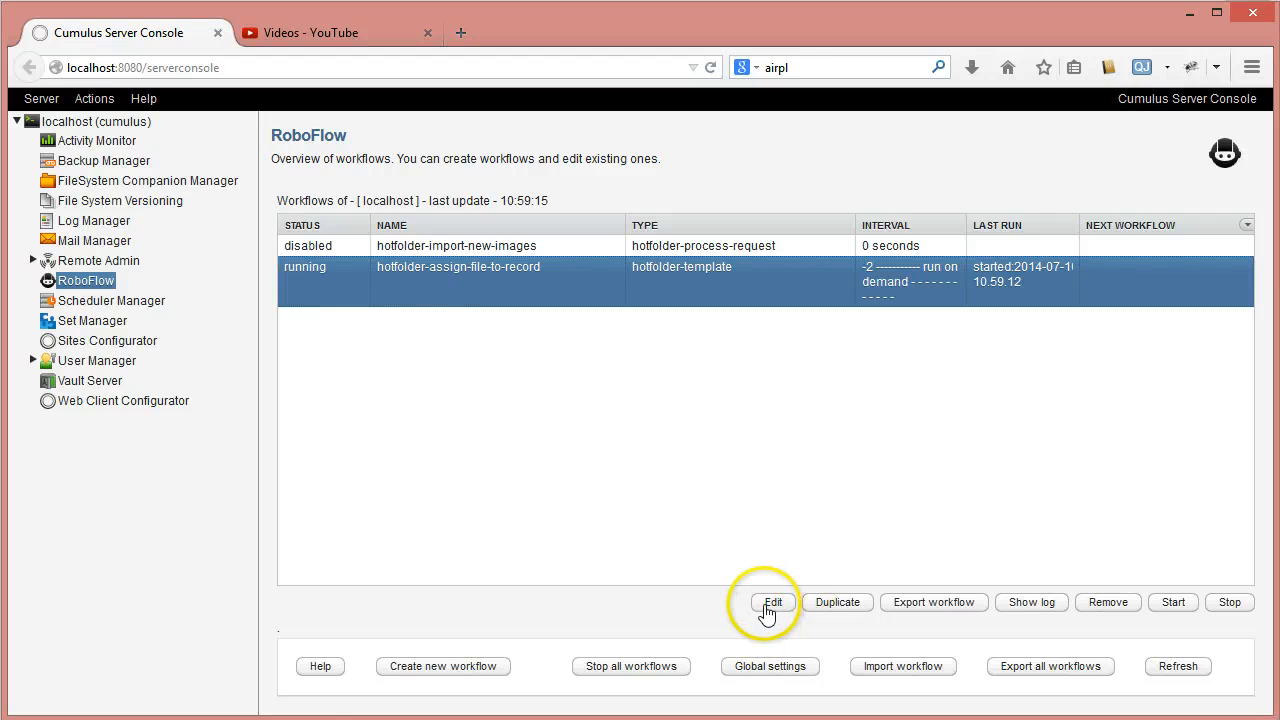
{"action": "left_click", "coordinate": [770, 606]}
{"action": "left_click", "coordinate": [430, 230]}
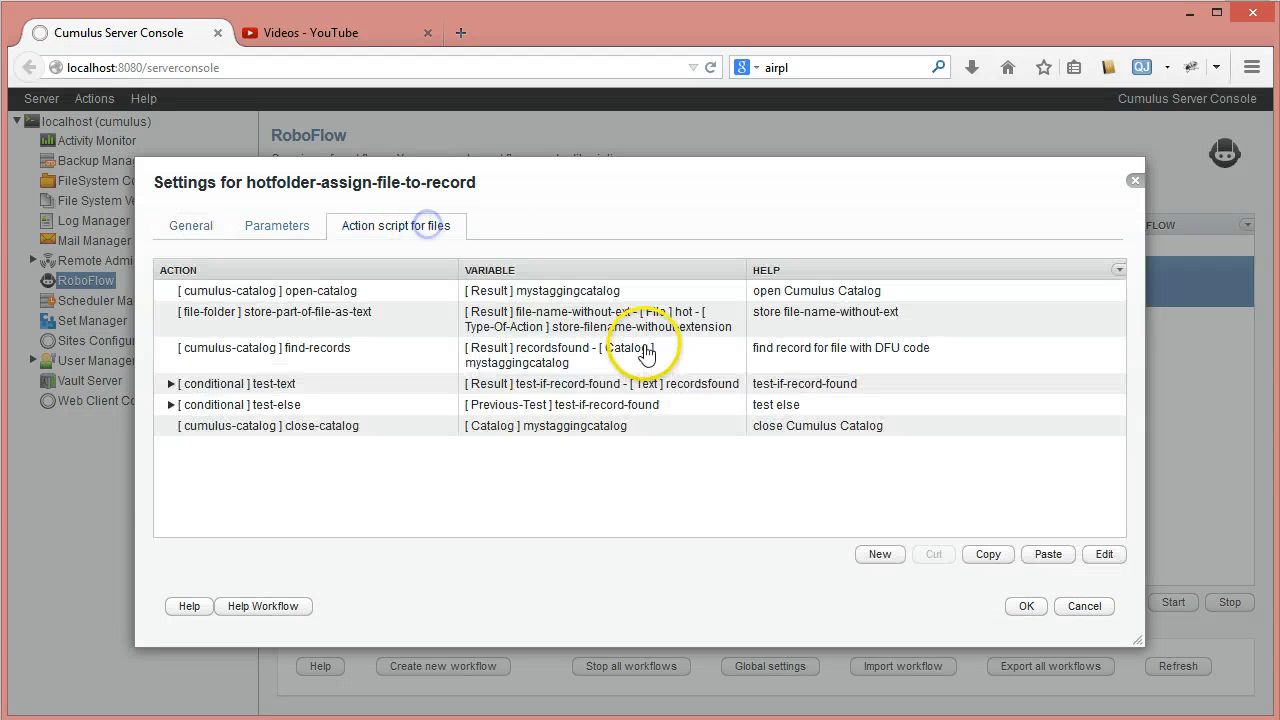
{"action": "left_click", "coordinate": [171, 383]}
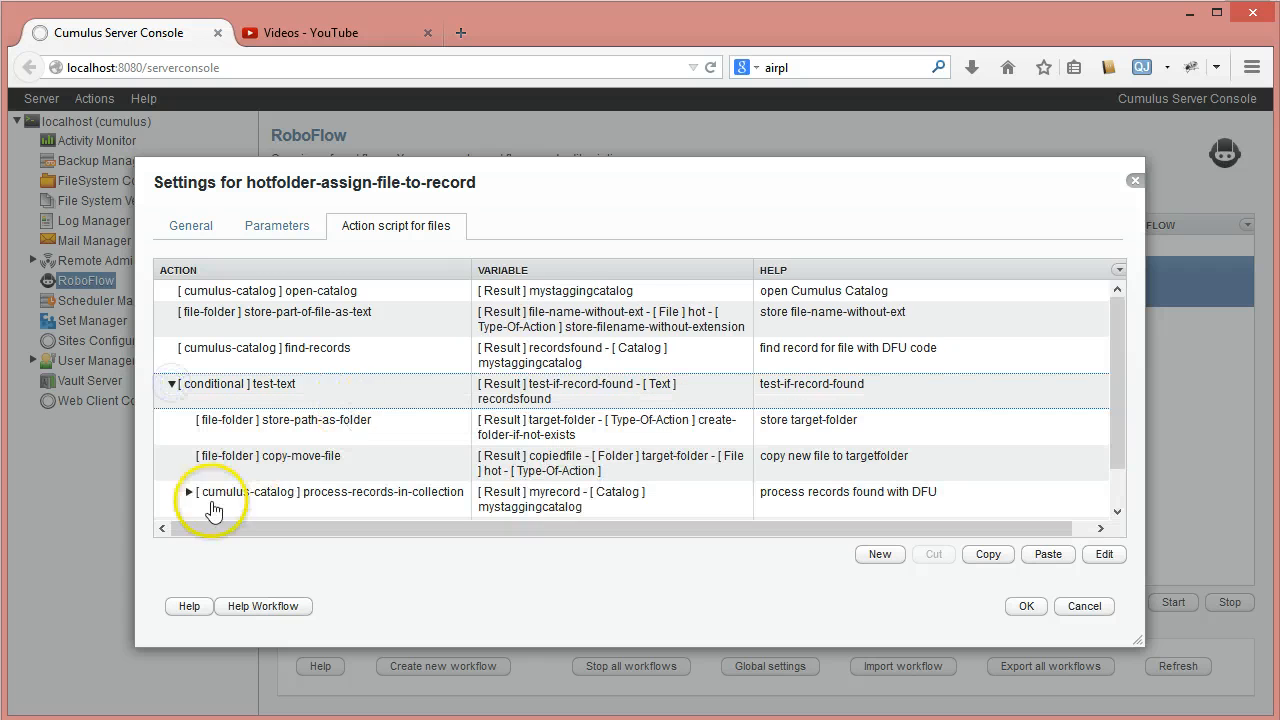
{"action": "left_click_drag", "start_coordinate": [1117, 336], "coordinate": [1120, 398]}
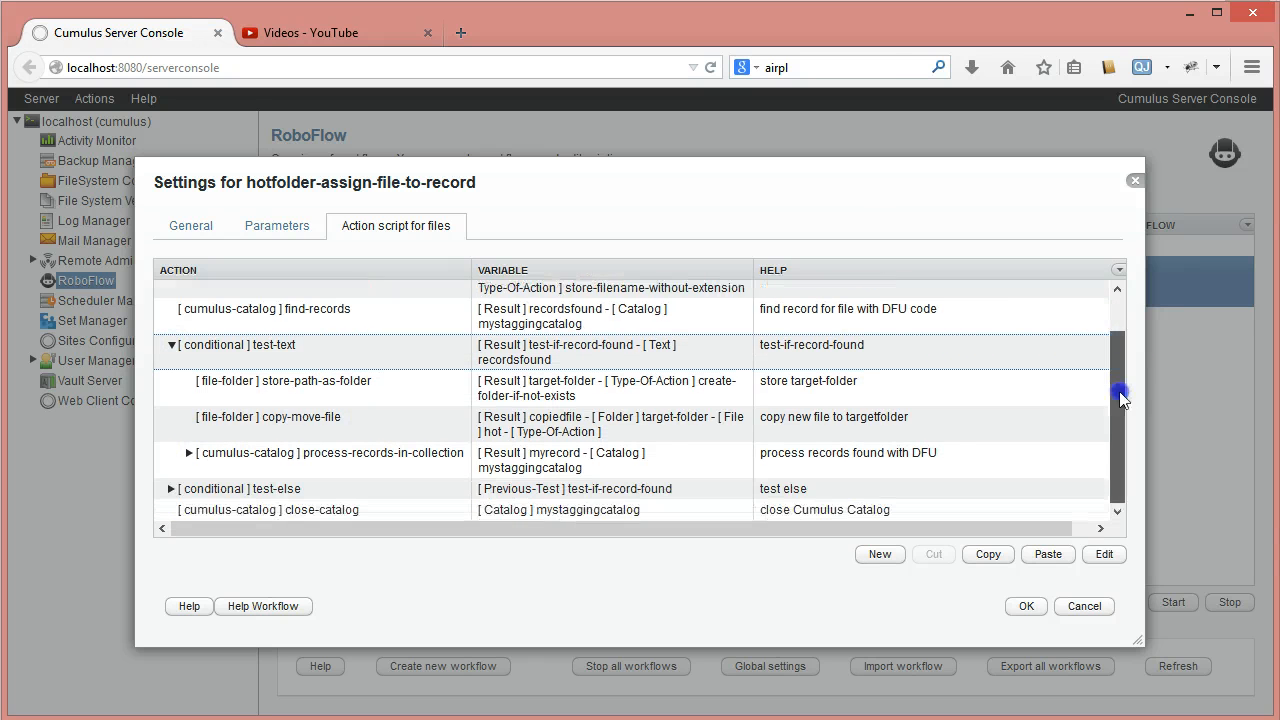
- Expand the test-else branch for test-if-record-found, review its bad-folder and send-email actions, and collapse it again
{"action": "left_click", "coordinate": [173, 491]}
{"action": "left_click_drag", "start_coordinate": [1117, 382], "coordinate": [1117, 465]}
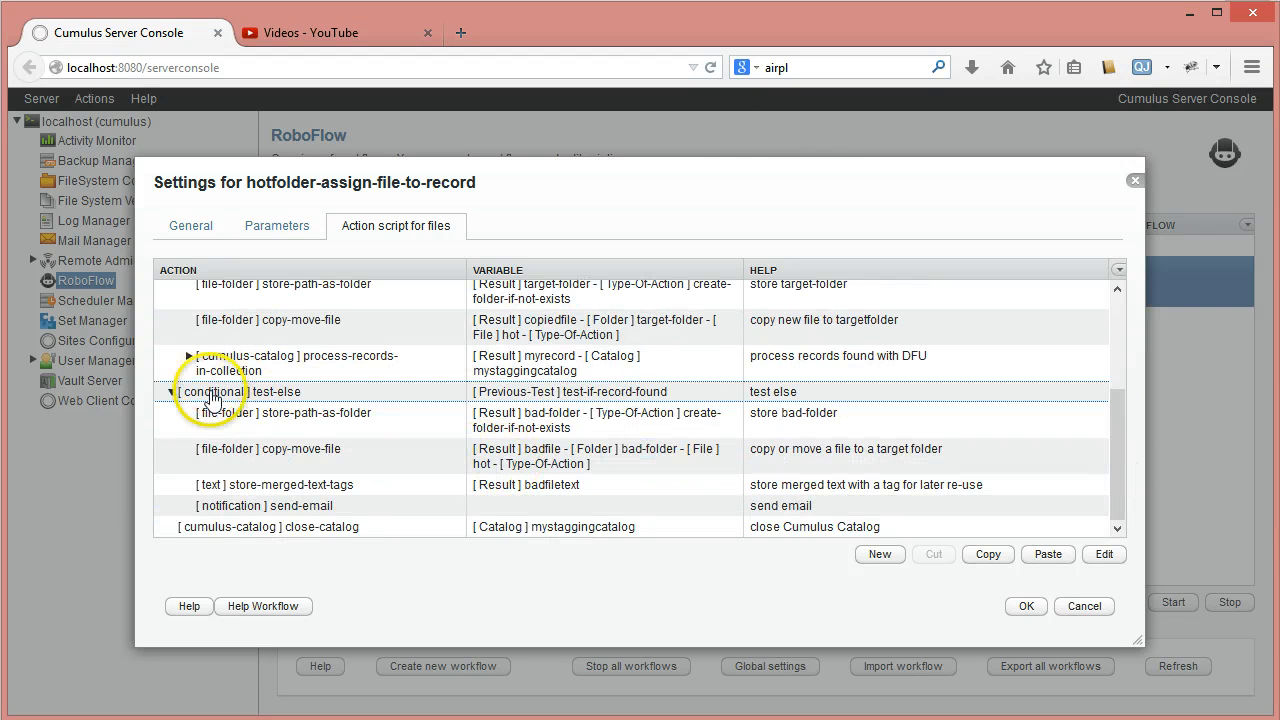
{"action": "left_click", "coordinate": [310, 420]}
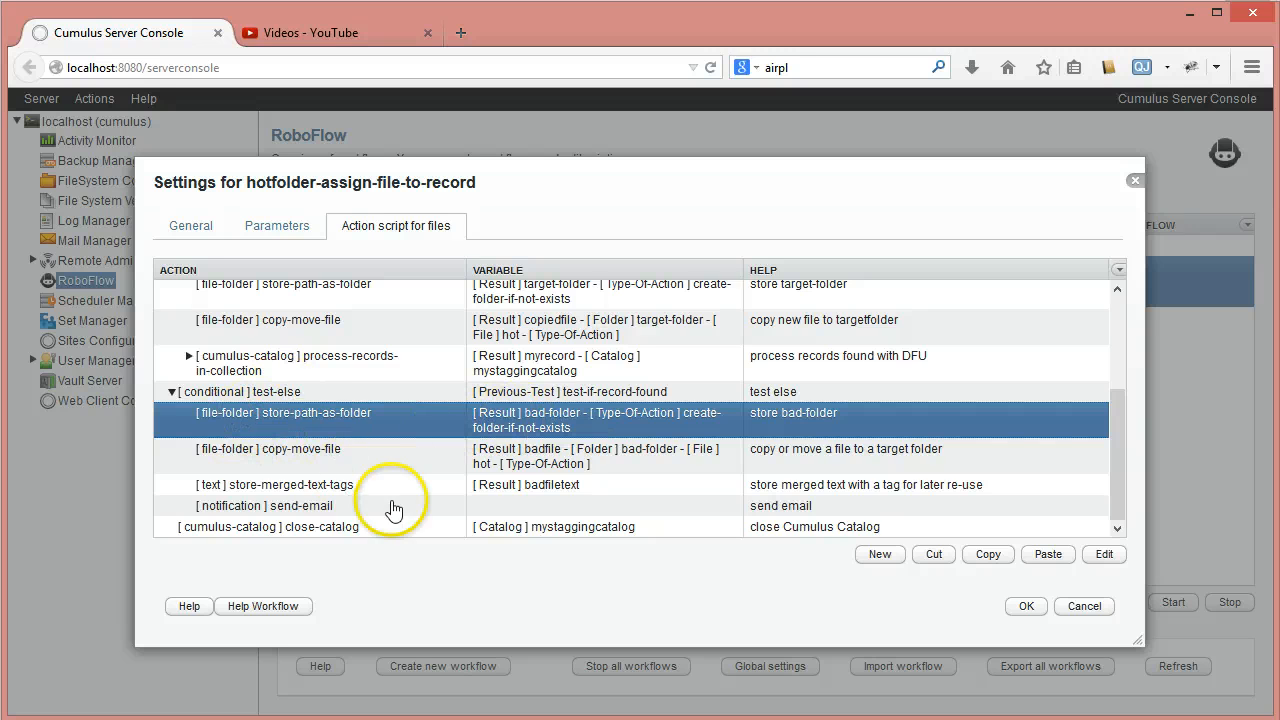
{"action": "left_click", "coordinate": [357, 508]}
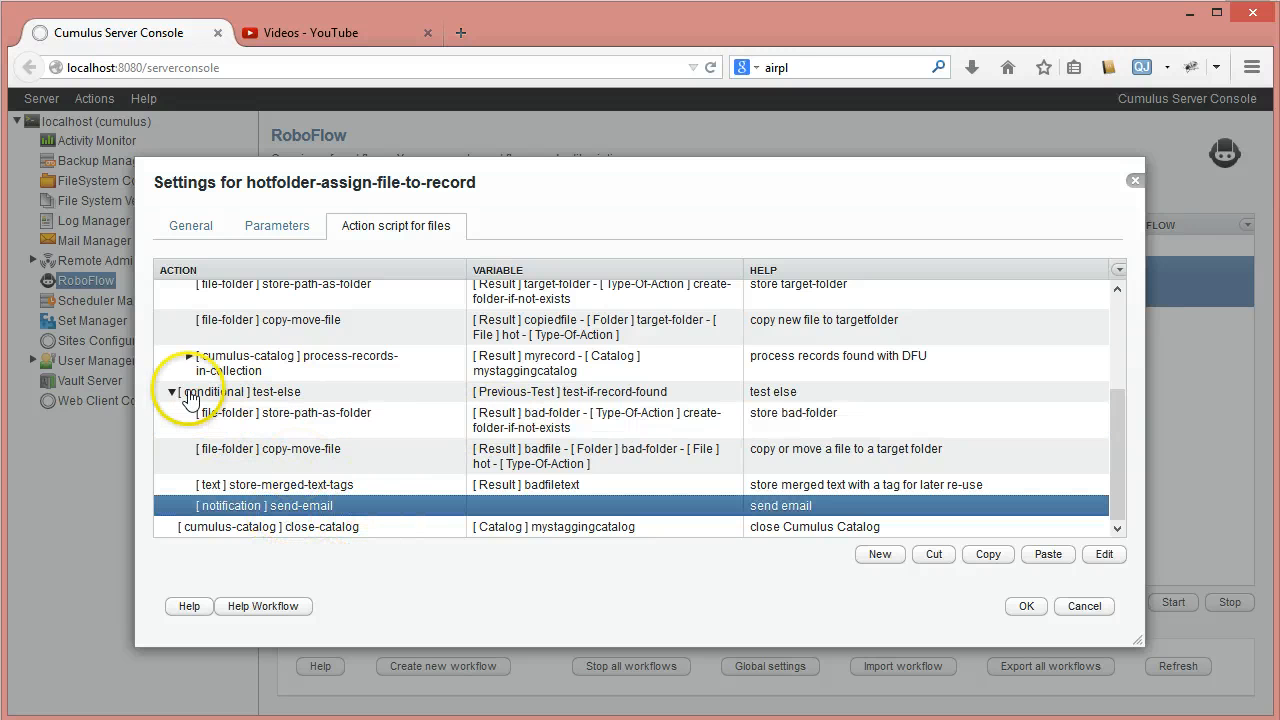
{"action": "left_click", "coordinate": [171, 391]}
- Expand process-records-in-collection, check the settings of its store-record-field-value-as-text action, and close the workflow settings
{"action": "left_click", "coordinate": [548, 388]}
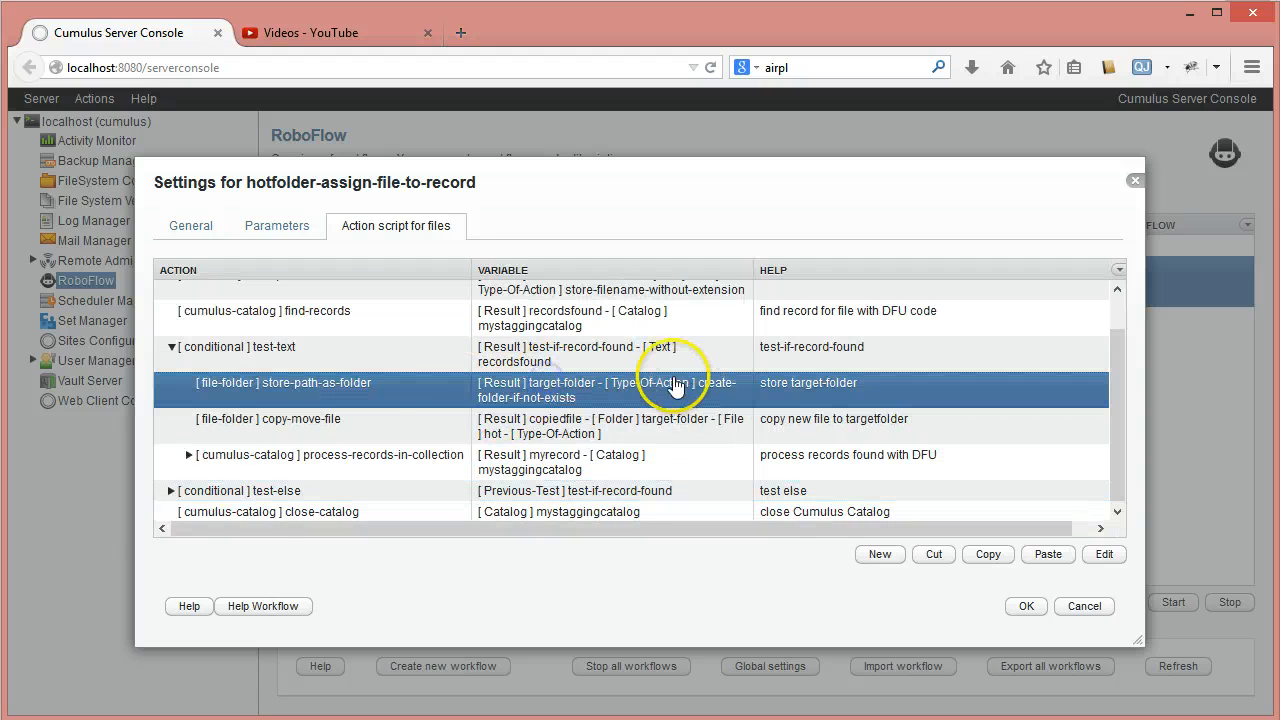
{"action": "left_click", "coordinate": [188, 454]}
{"action": "scroll", "coordinate": [676, 372], "scroll_direction": "down", "scroll_amount": 4}
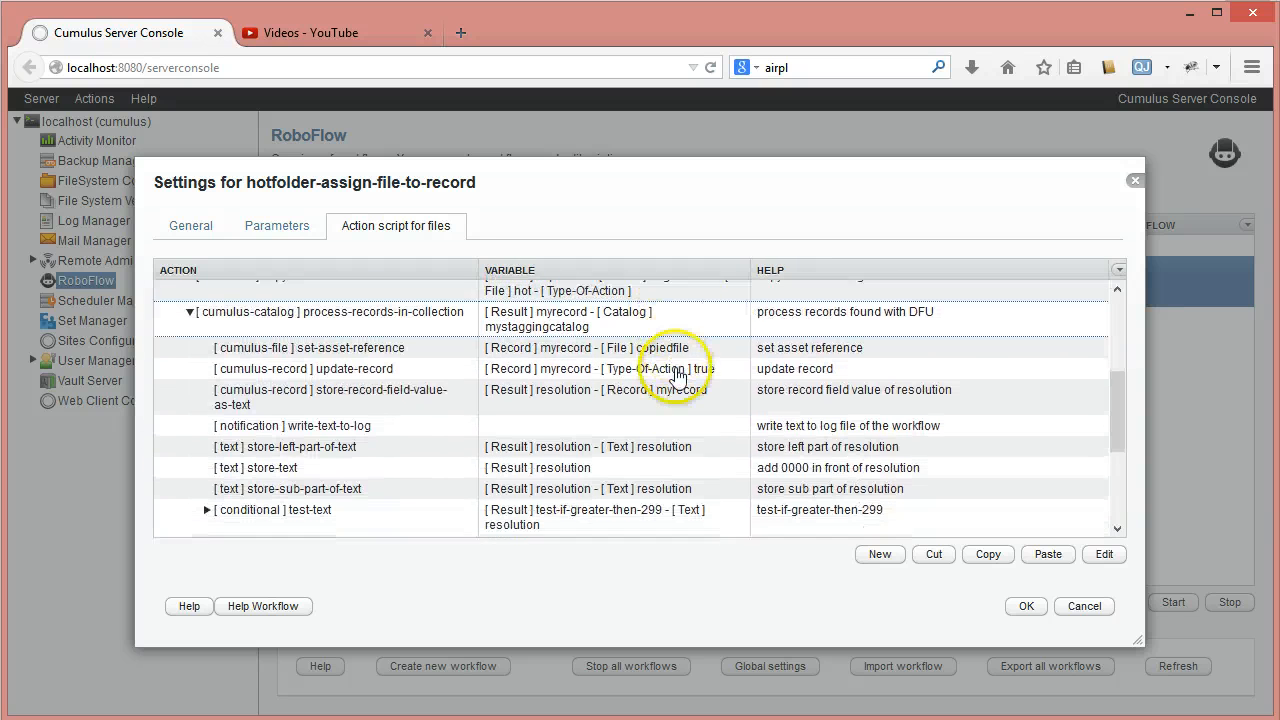
{"action": "left_click", "coordinate": [545, 360]}
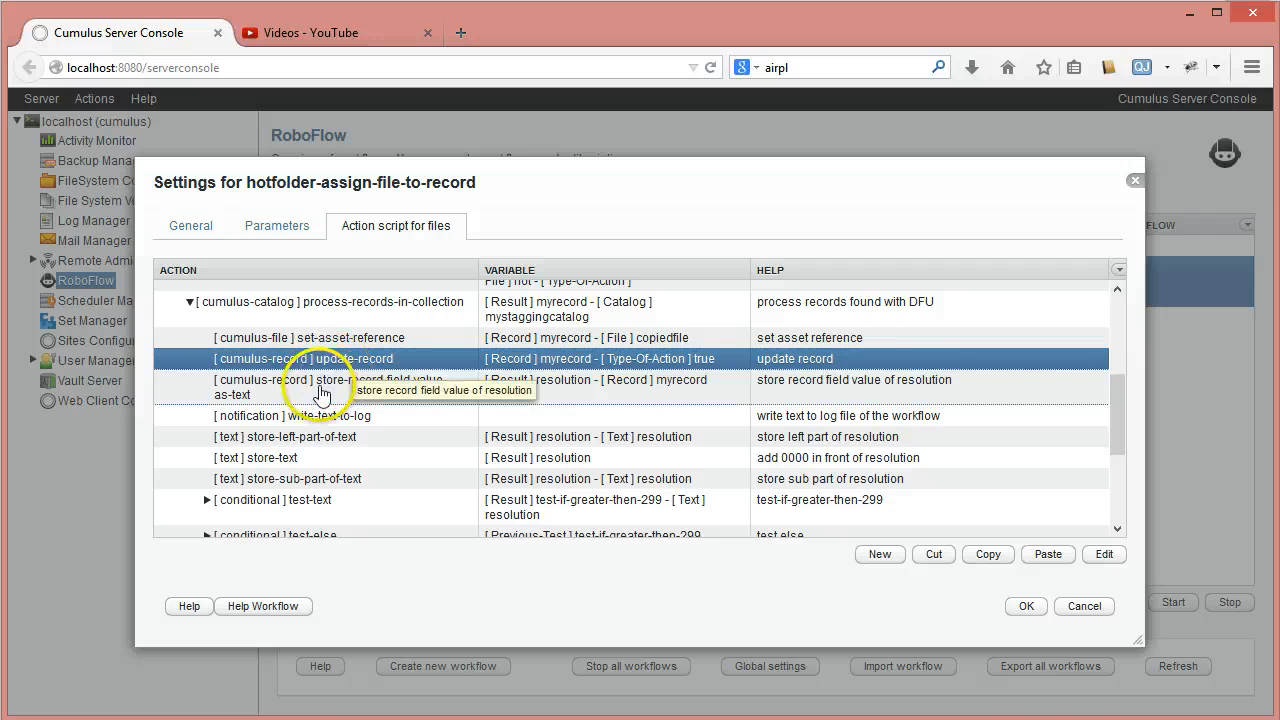
{"action": "double_click", "coordinate": [332, 384]}
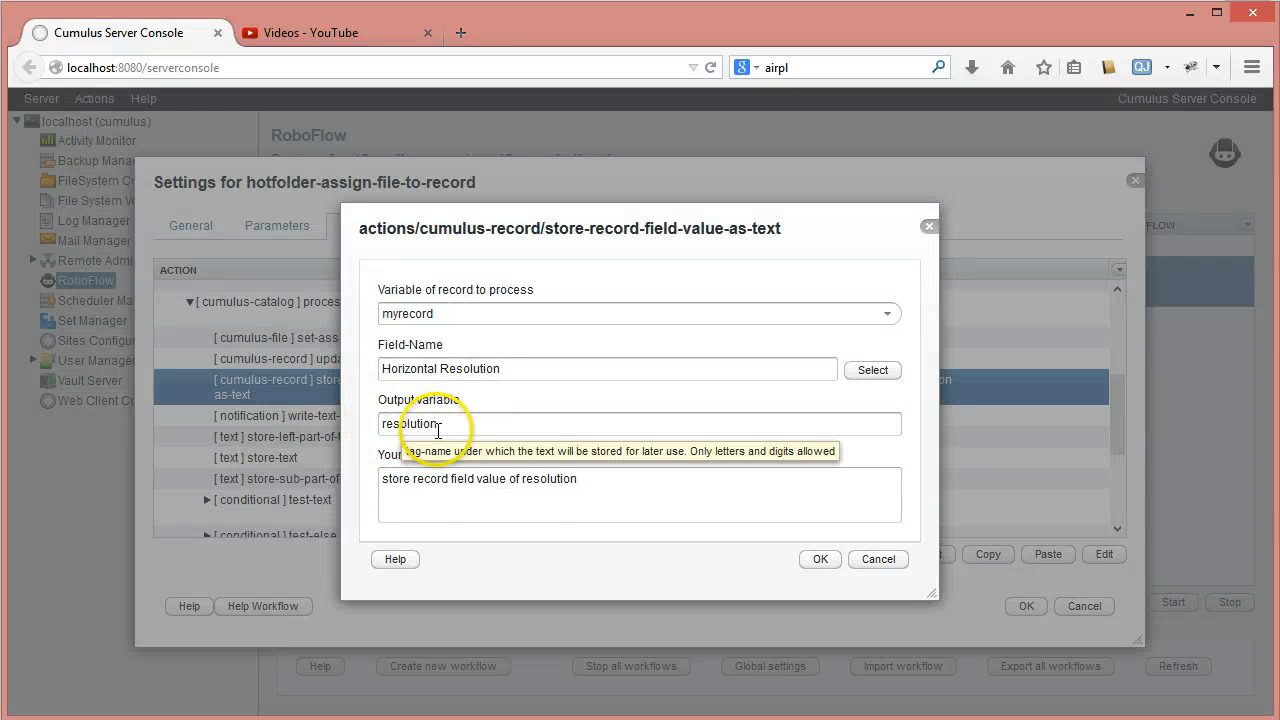
{"action": "left_click", "coordinate": [661, 589]}
{"action": "left_click", "coordinate": [820, 560]}
{"action": "left_click", "coordinate": [822, 560]}
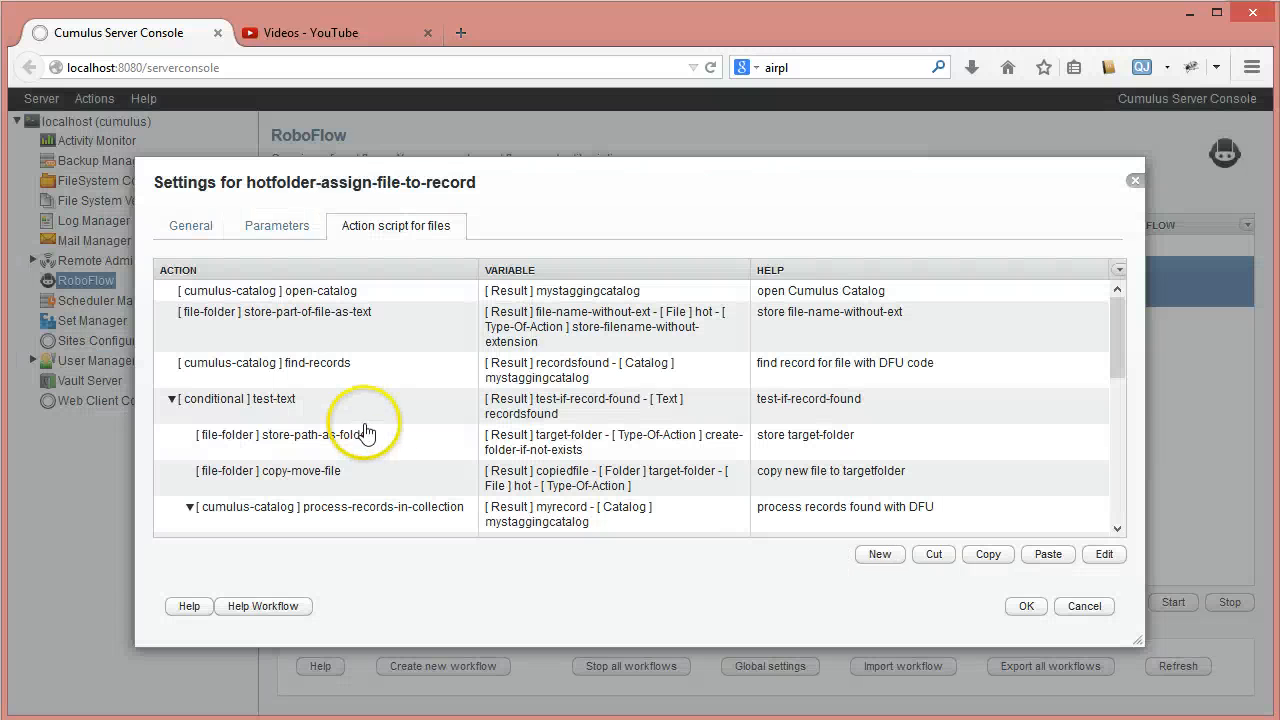
{"action": "left_click", "coordinate": [315, 452]}
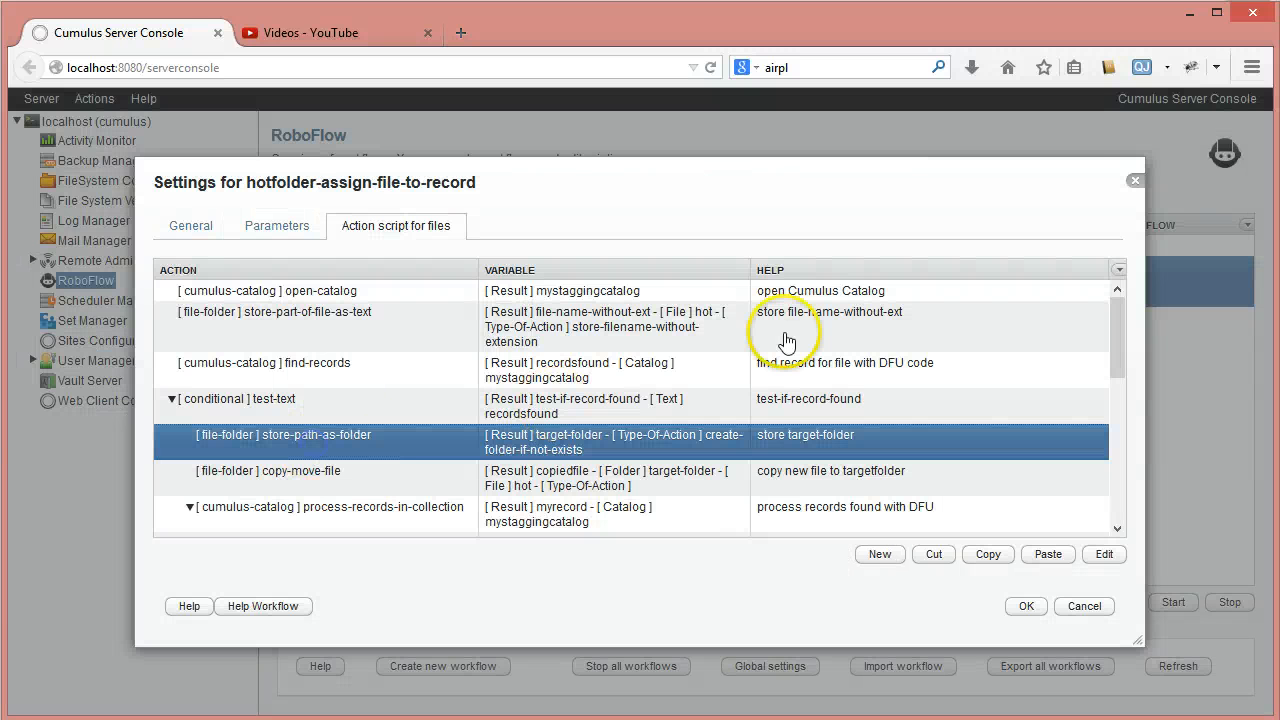
{"action": "left_click", "coordinate": [1135, 181]}
- Show the log of hotfolder-assign-file-to-record and examine the first resolution entry written for car1.png
{"action": "left_click", "coordinate": [1030, 604]}
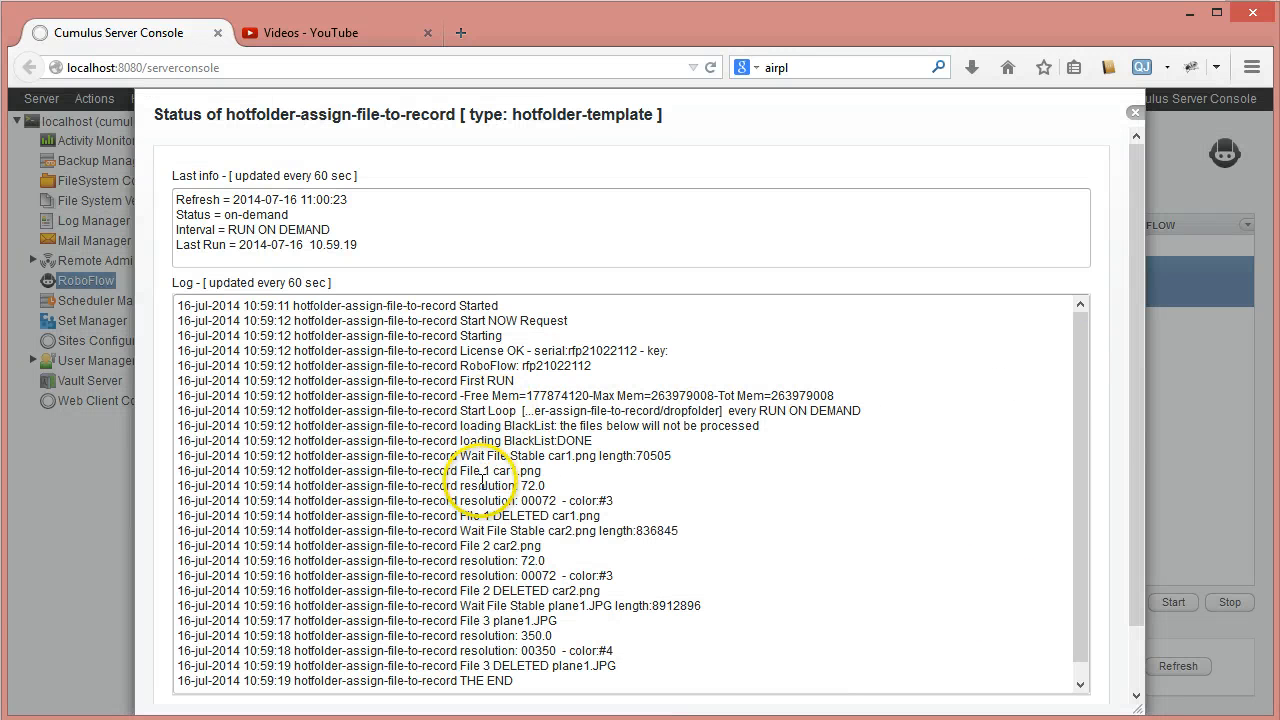
{"action": "left_click_drag", "start_coordinate": [463, 485], "coordinate": [562, 483]}
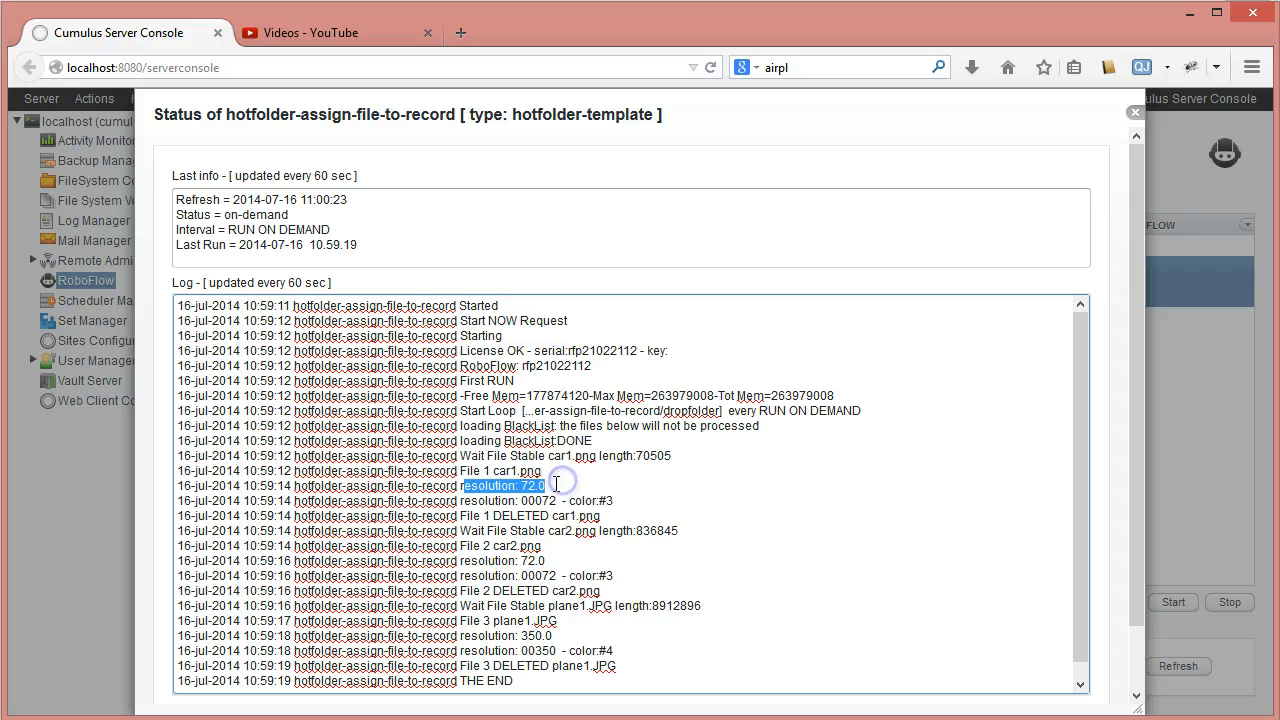
{"action": "left_click", "coordinate": [553, 484]}
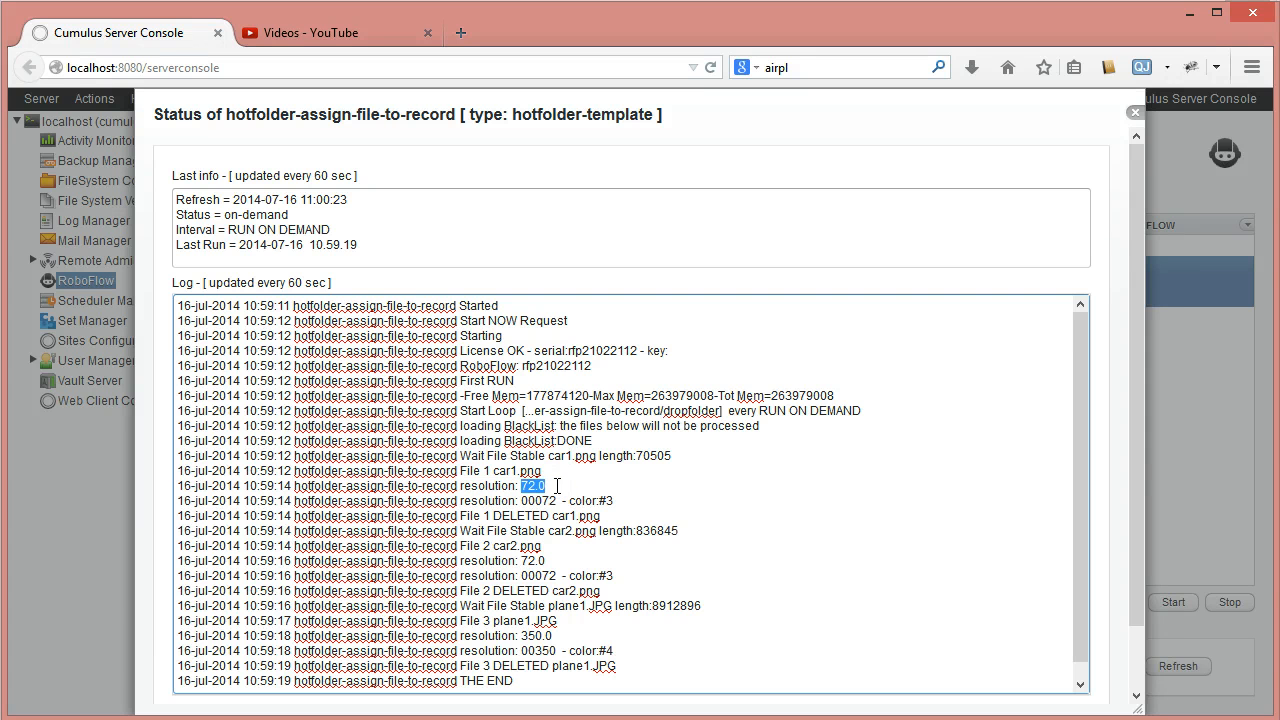
{"action": "left_click", "coordinate": [555, 485]}
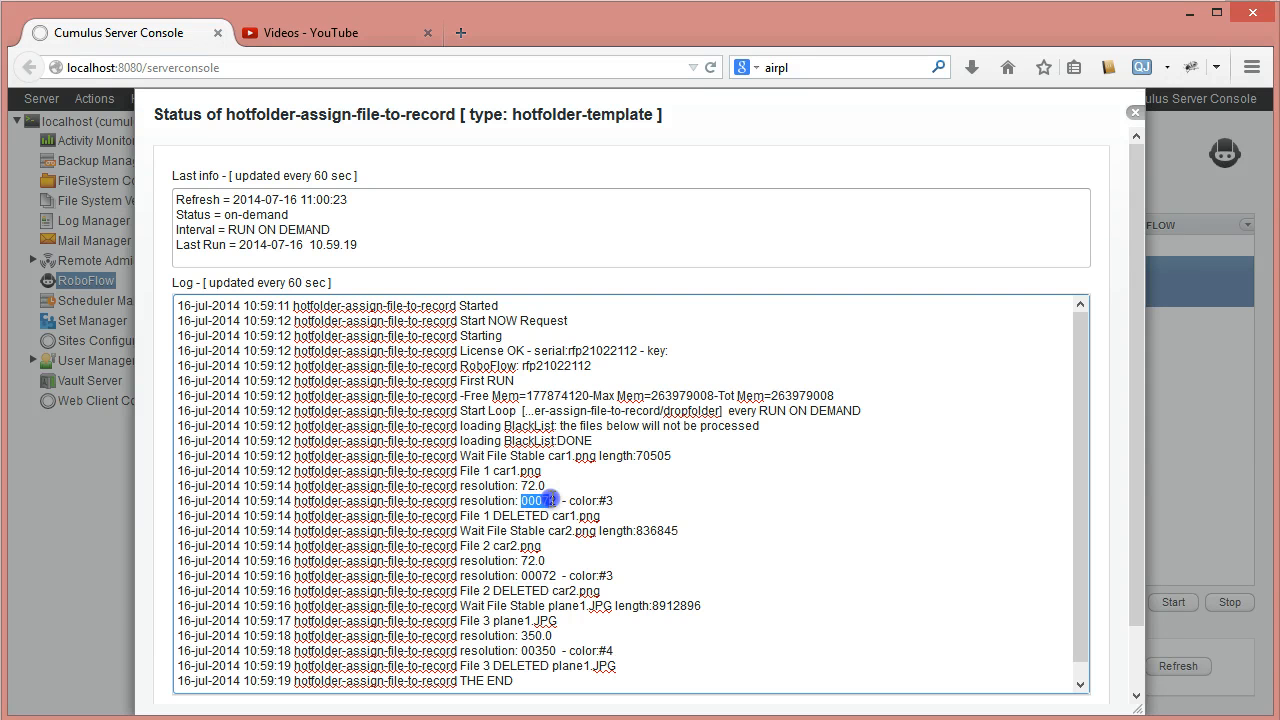
{"action": "left_click_drag", "start_coordinate": [535, 485], "coordinate": [553, 485]}
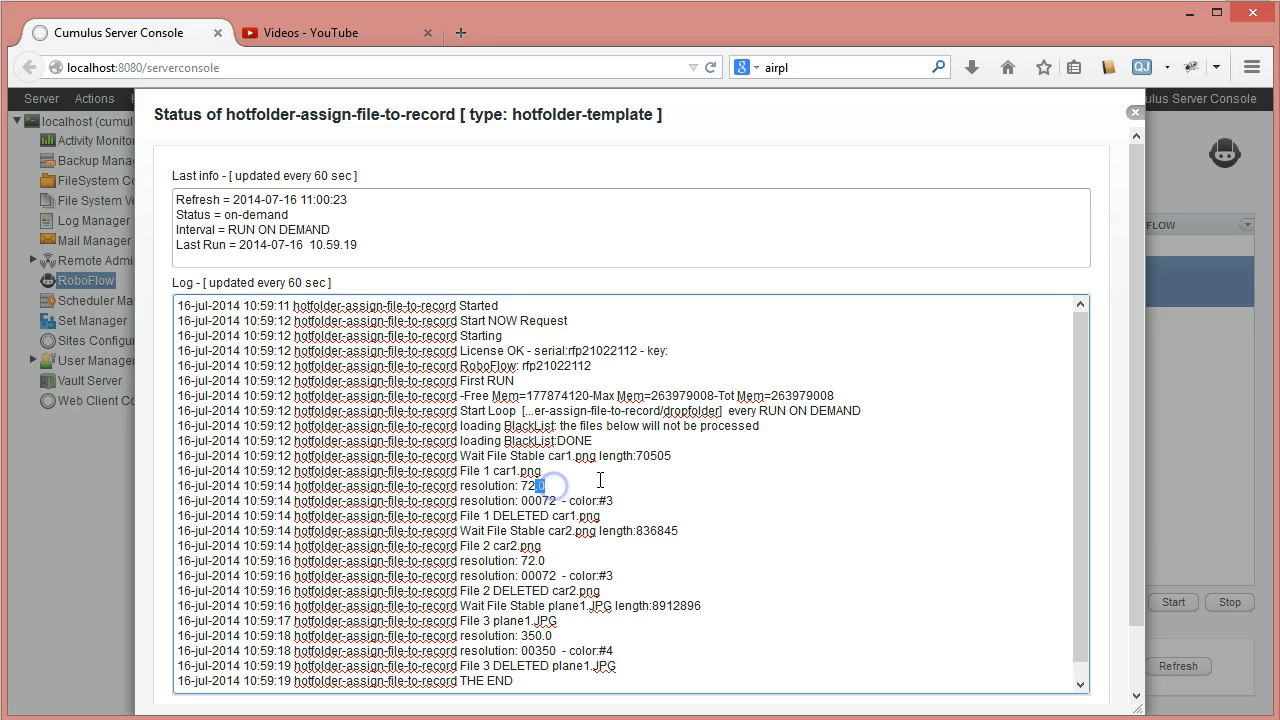
{"action": "left_click_drag", "start_coordinate": [535, 485], "coordinate": [557, 484]}
{"action": "left_click", "coordinate": [556, 485]}
- Examine the zero-padded resolution entries logged for car1.png and plane1.JPG, including their colors, and close the log
{"action": "left_click", "coordinate": [522, 500]}
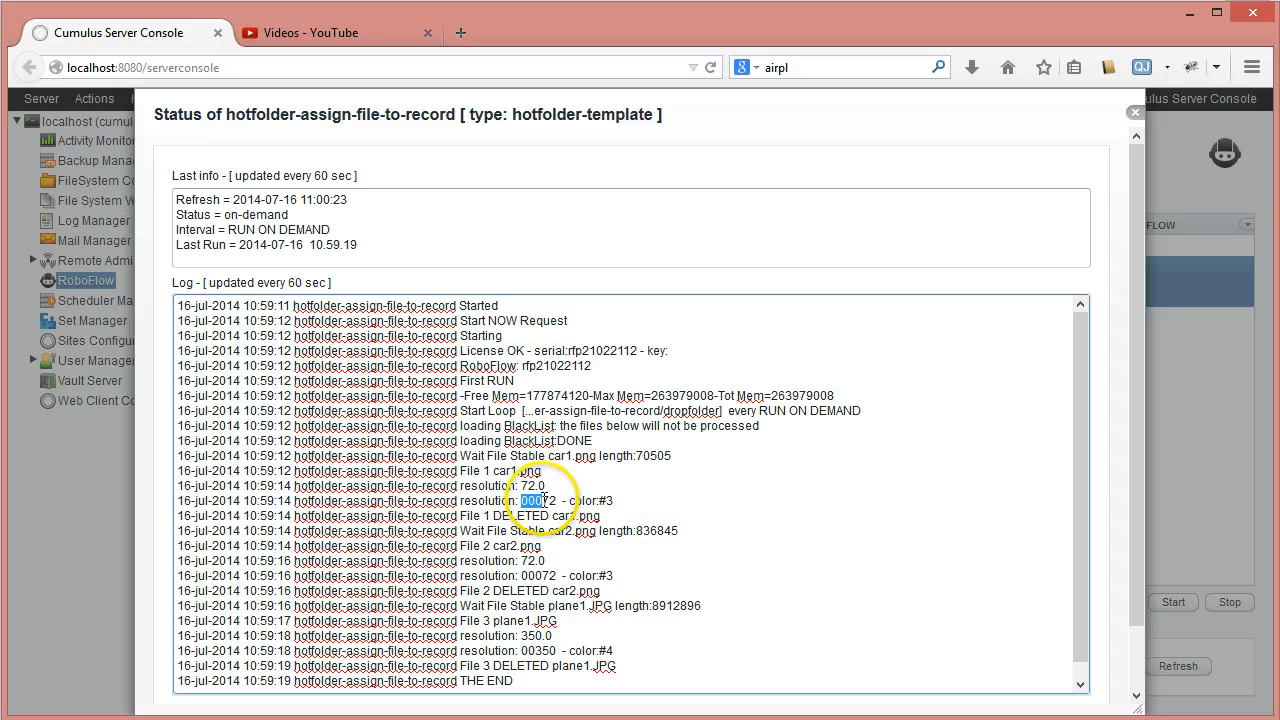
{"action": "left_click", "coordinate": [521, 500]}
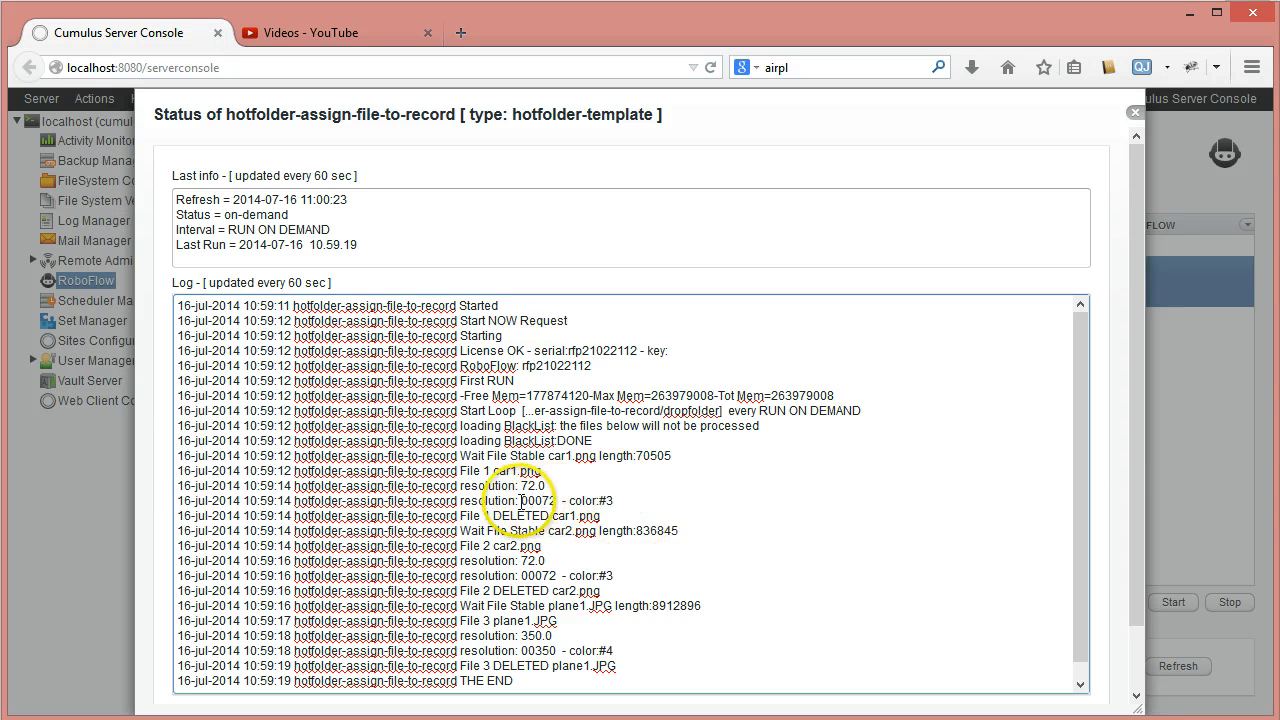
{"action": "left_click_drag", "start_coordinate": [521, 500], "coordinate": [536, 500]}
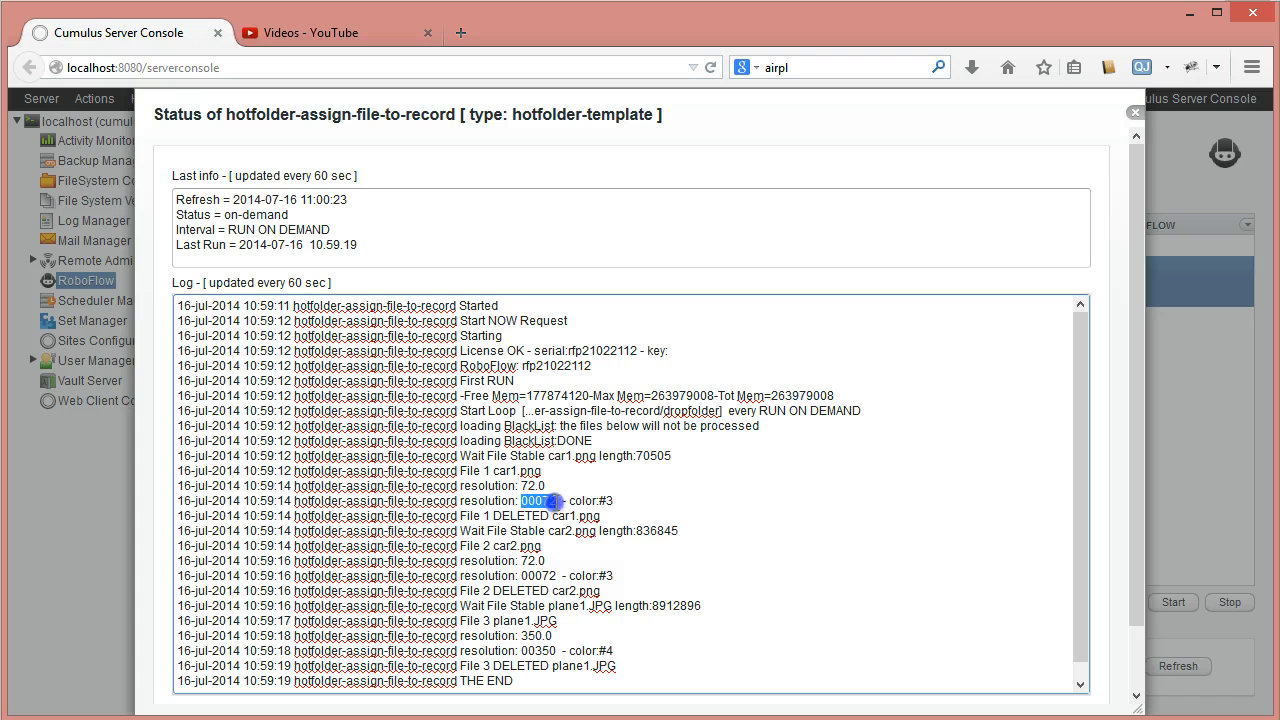
{"action": "scroll", "coordinate": [735, 485], "scroll_direction": "down", "scroll_amount": 1}
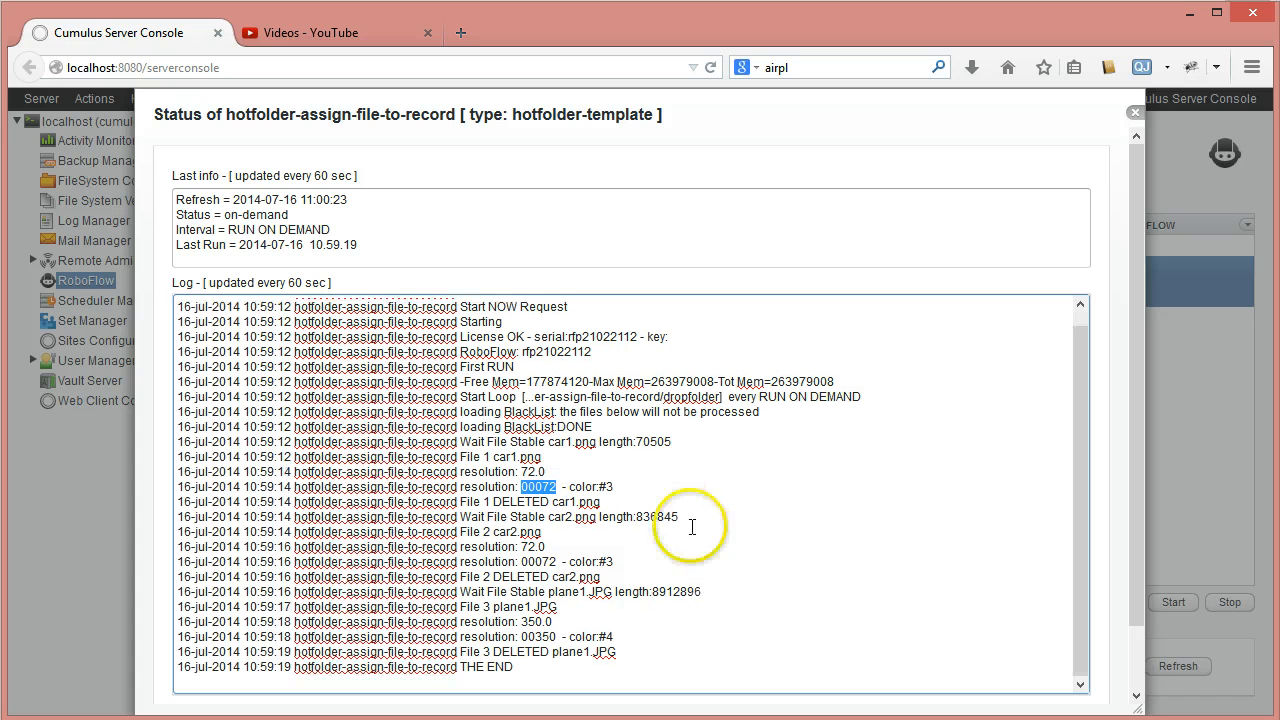
{"action": "left_click", "coordinate": [513, 512]}
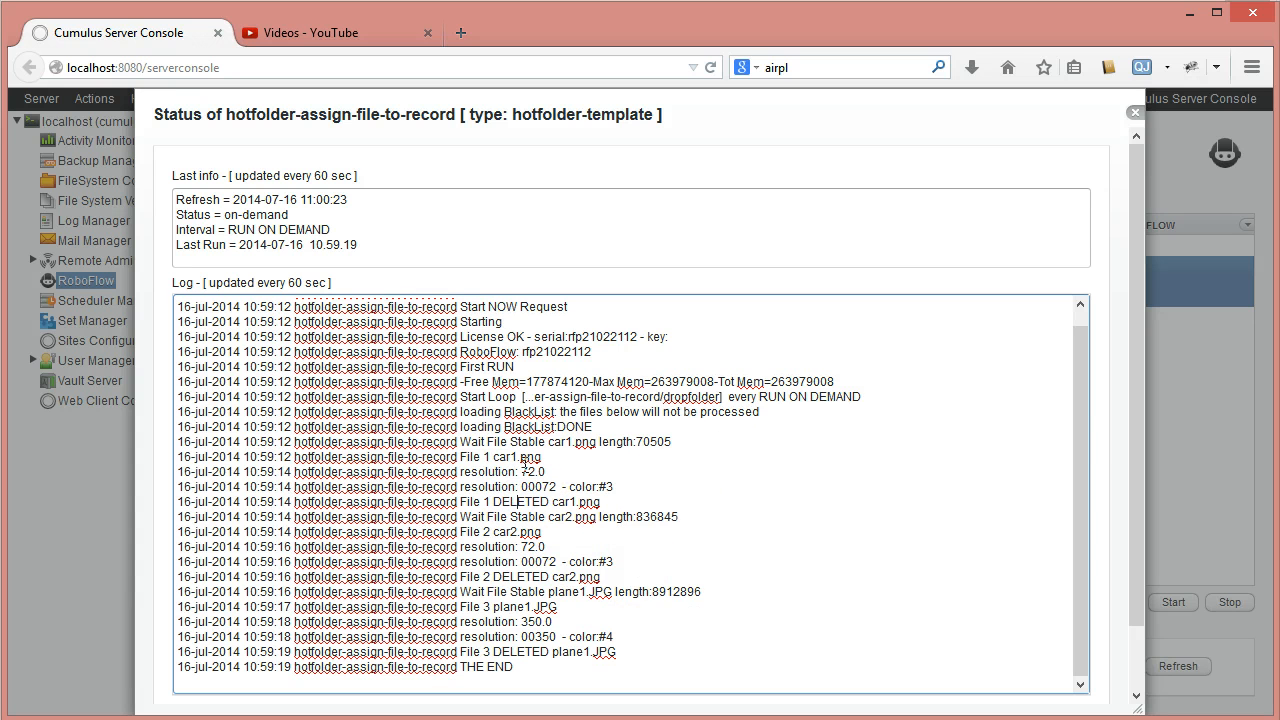
{"action": "double_click", "coordinate": [527, 488]}
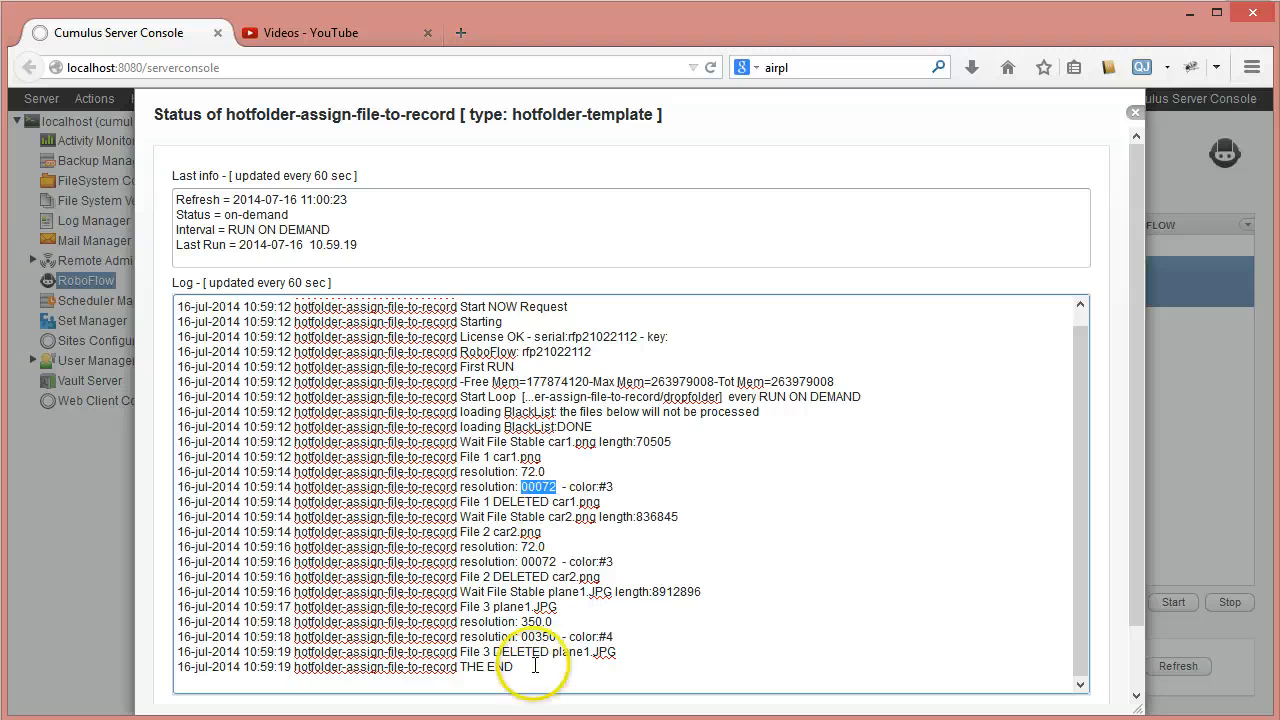
{"action": "left_click", "coordinate": [527, 636]}
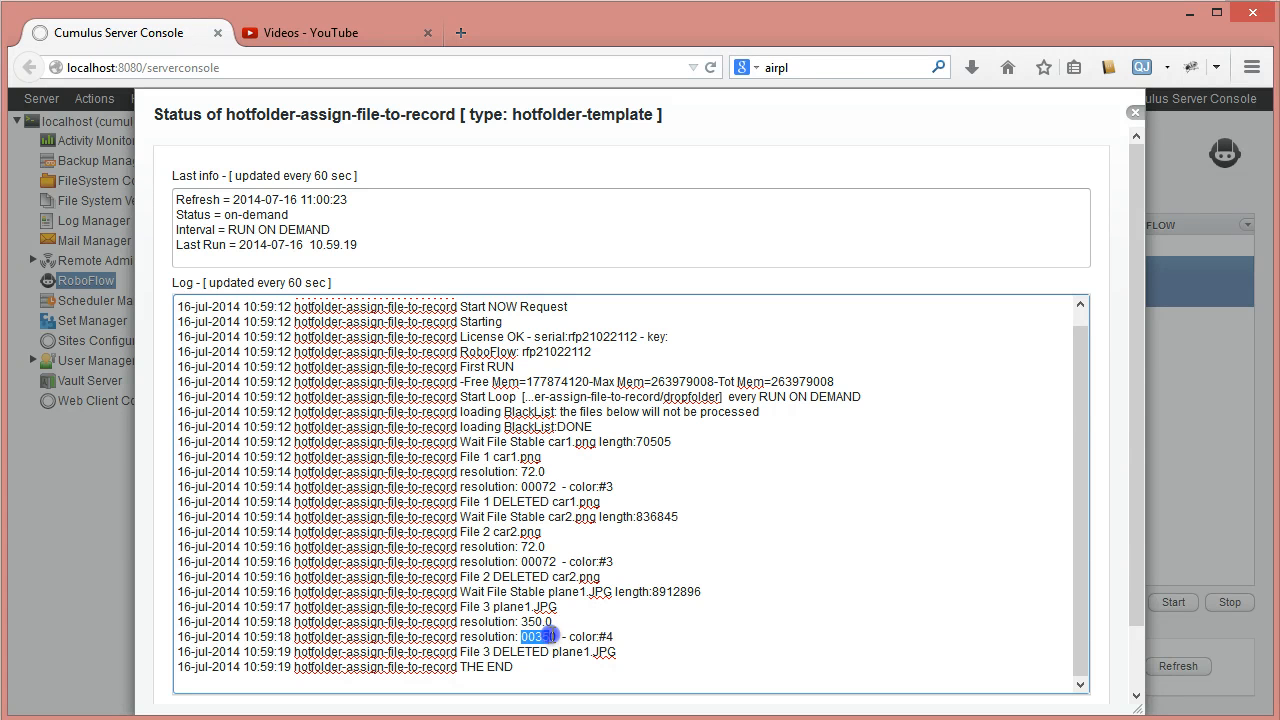
{"action": "left_click_drag", "start_coordinate": [519, 622], "coordinate": [541, 639]}
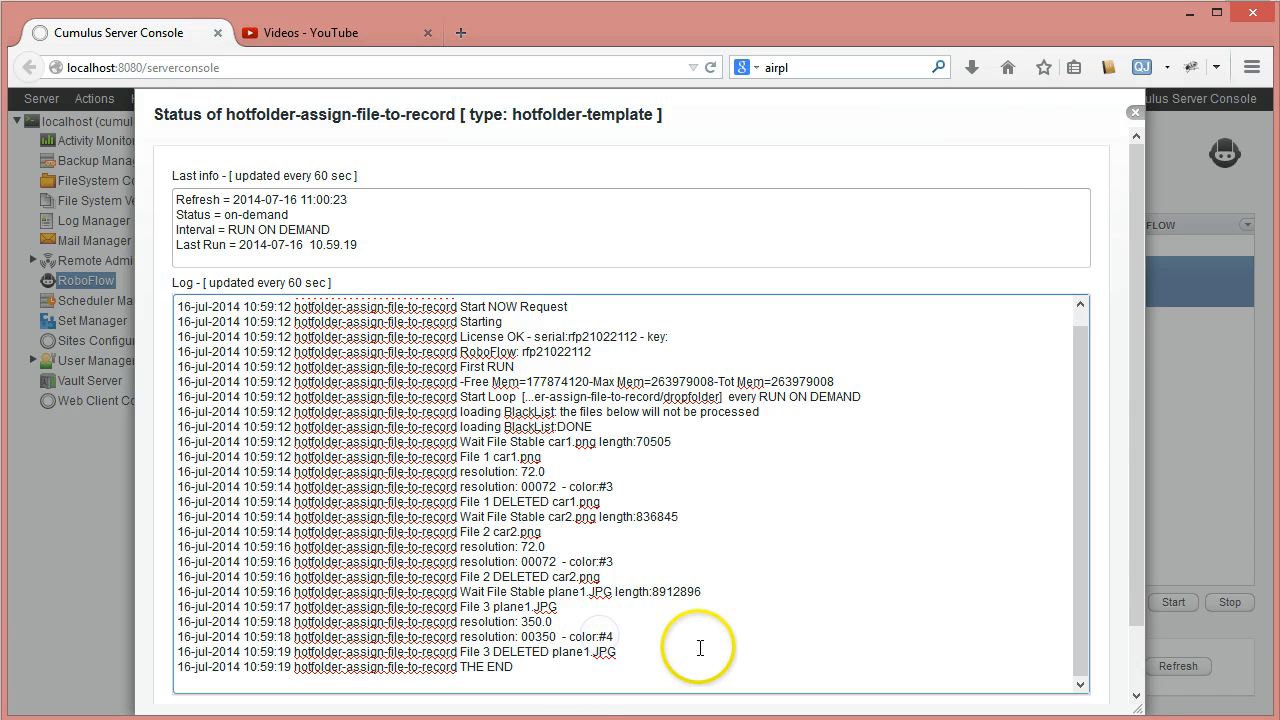
{"action": "left_click", "coordinate": [1135, 112]}
- Reopen the workflow's action script and expand test-if-record-found and its process-records-in-collection action down to the resolution actions
{"action": "double_click", "coordinate": [452, 272]}
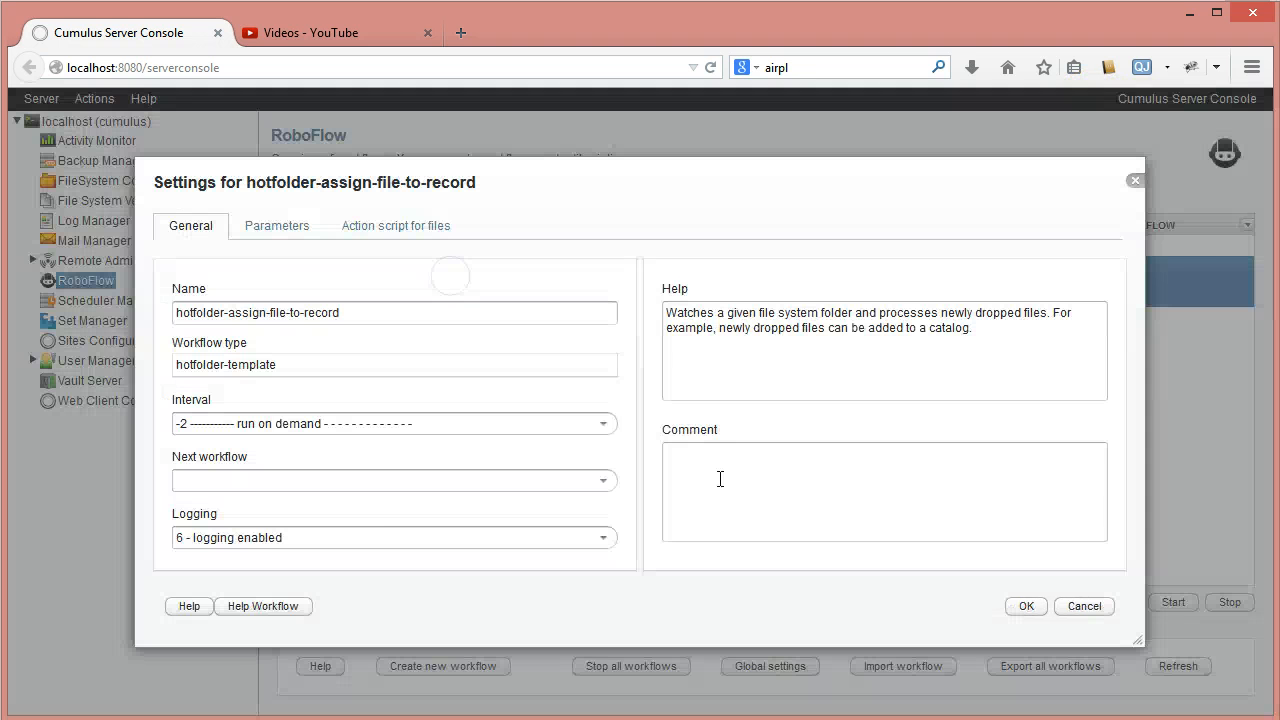
{"action": "left_click", "coordinate": [394, 226]}
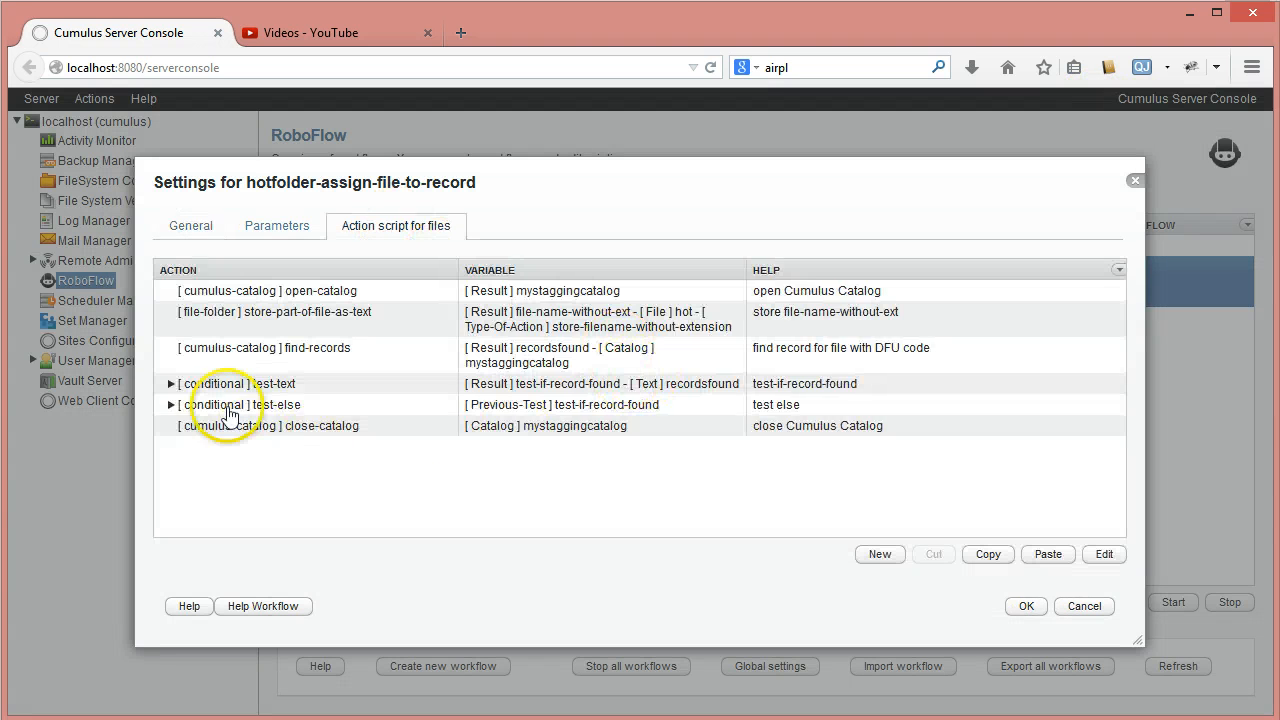
{"action": "left_click", "coordinate": [170, 385]}
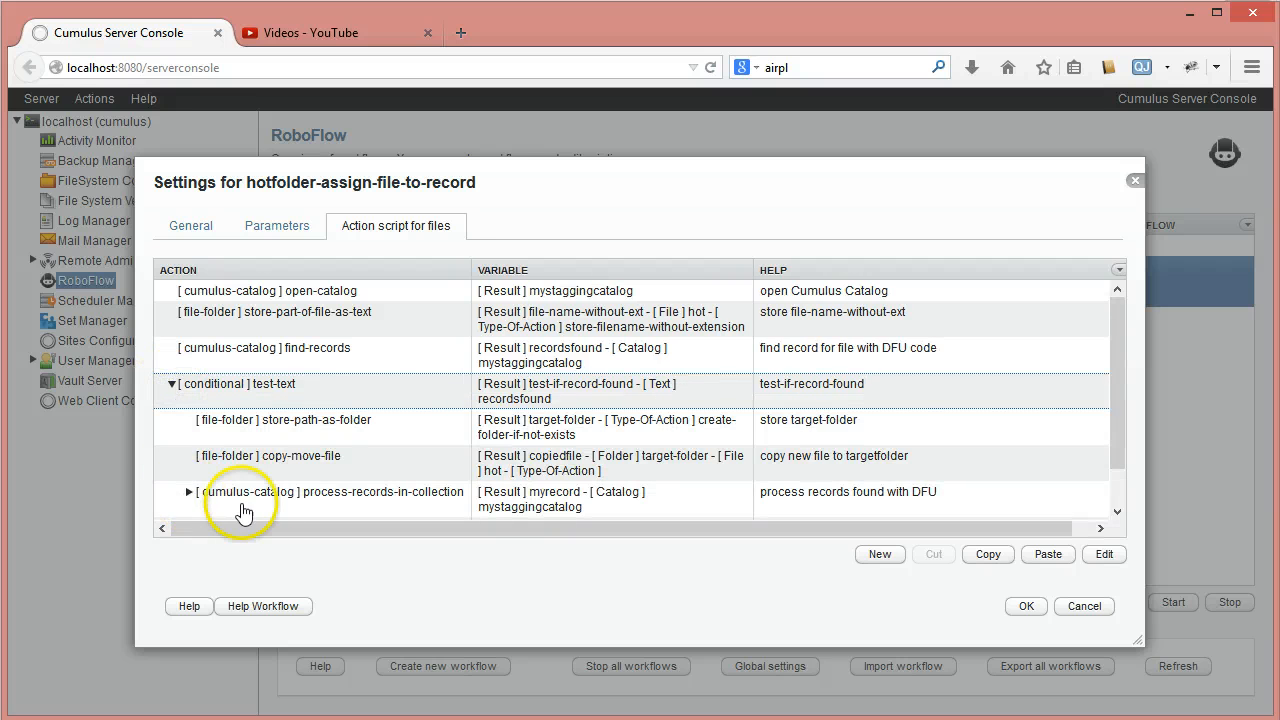
{"action": "left_click", "coordinate": [190, 490]}
{"action": "scroll", "coordinate": [449, 427], "scroll_direction": "down", "scroll_amount": 6}
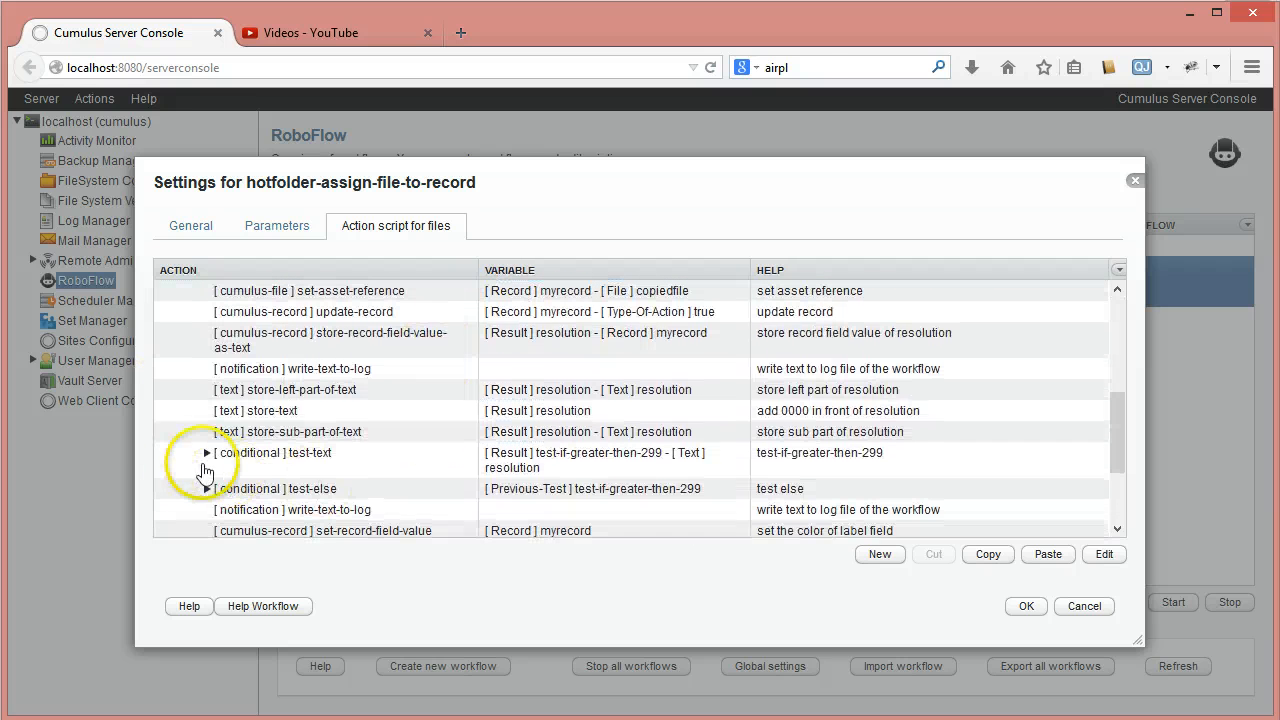
- Check the settings of the store-record-field-value-as-text action and of the write-text-to-log action directly below it, without changing them
{"action": "left_click", "coordinate": [563, 389]}
{"action": "left_click", "coordinate": [522, 341]}
{"action": "double_click", "coordinate": [522, 341]}
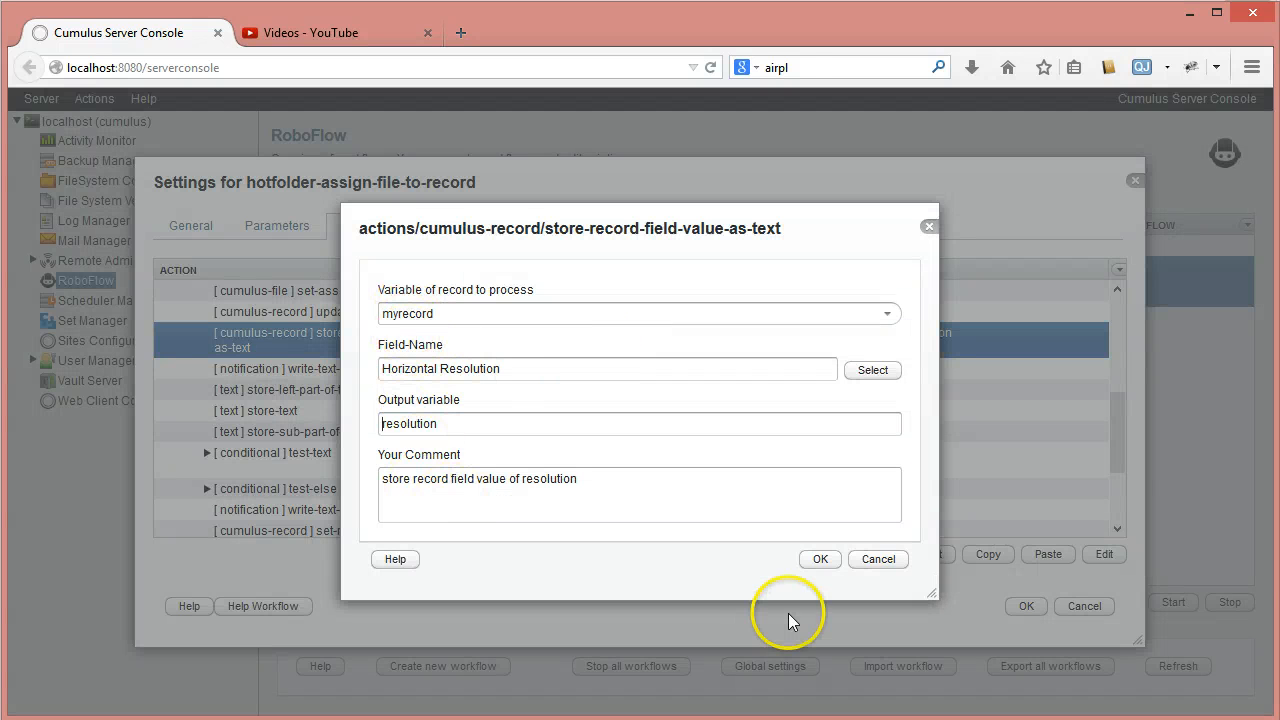
{"action": "left_click", "coordinate": [876, 560]}
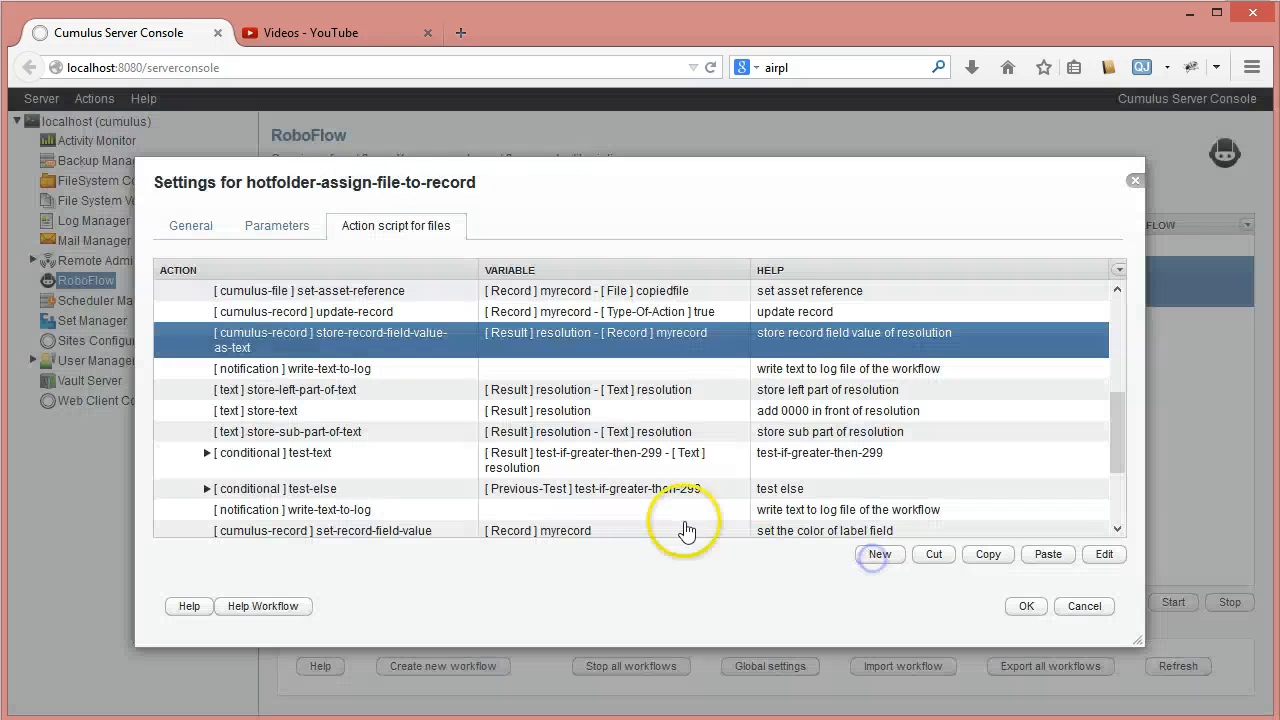
{"action": "left_click", "coordinate": [310, 368]}
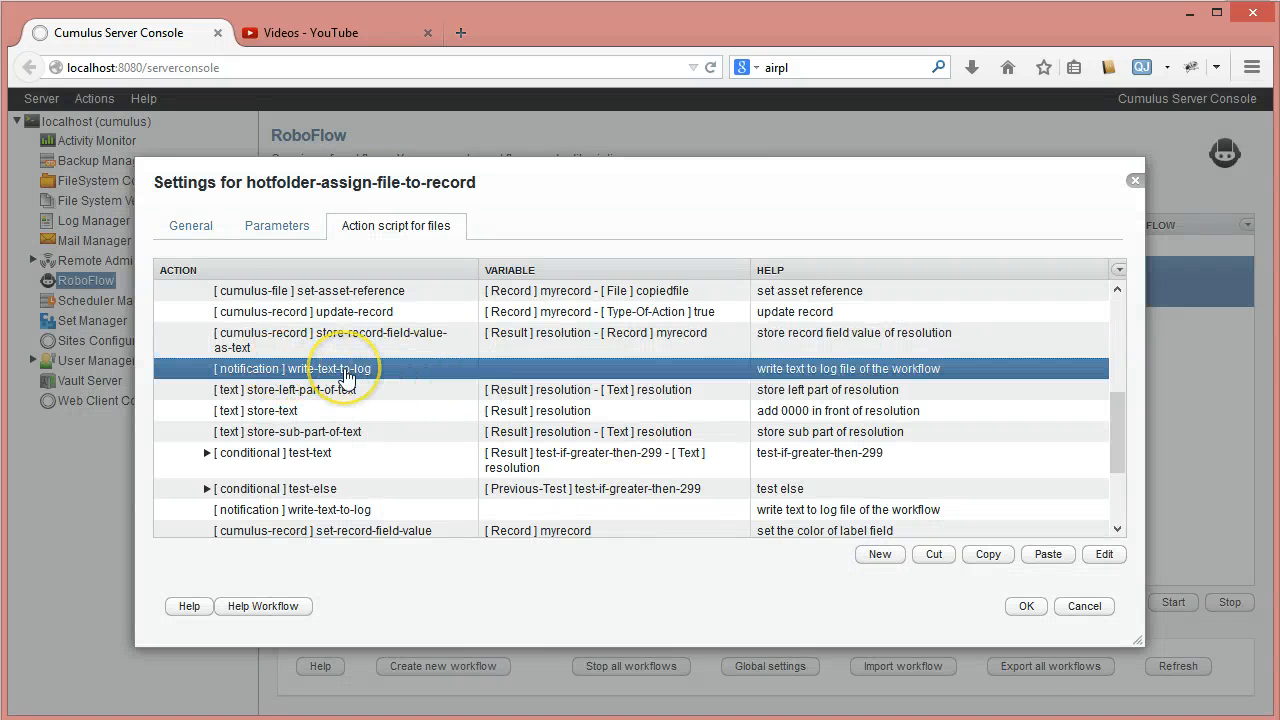
{"action": "double_click", "coordinate": [345, 376]}
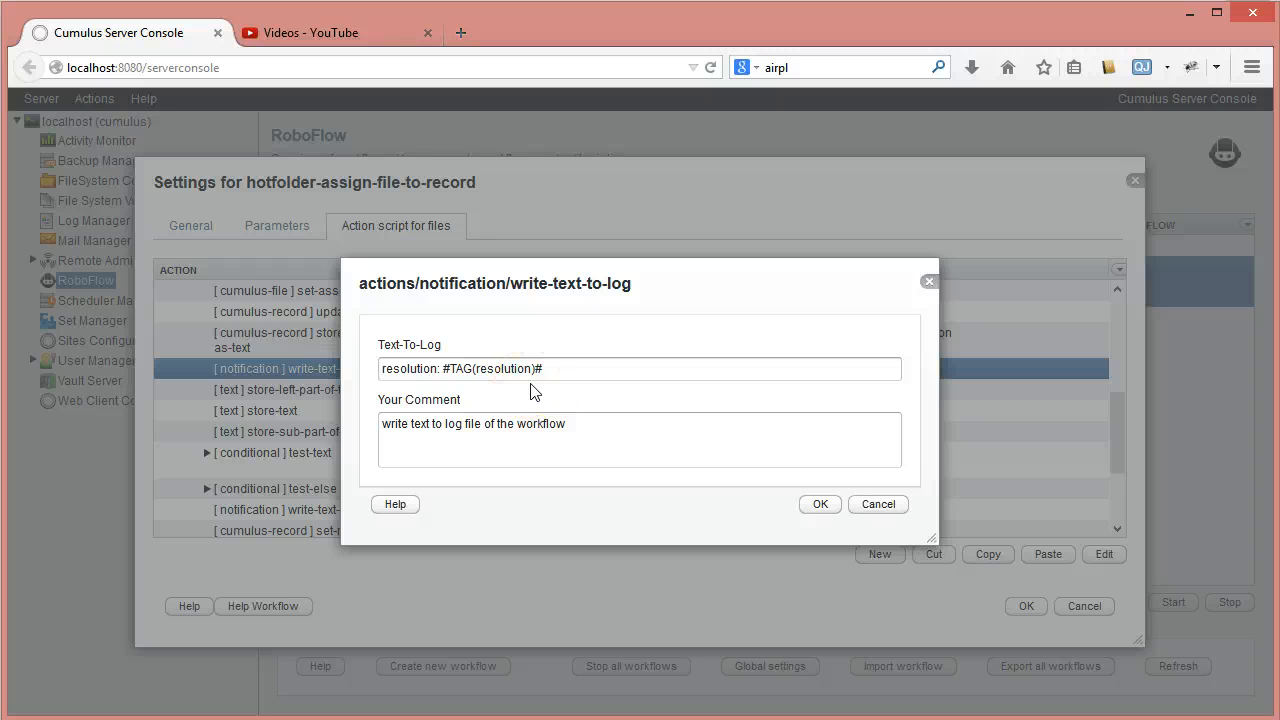
{"action": "left_click", "coordinate": [520, 372]}
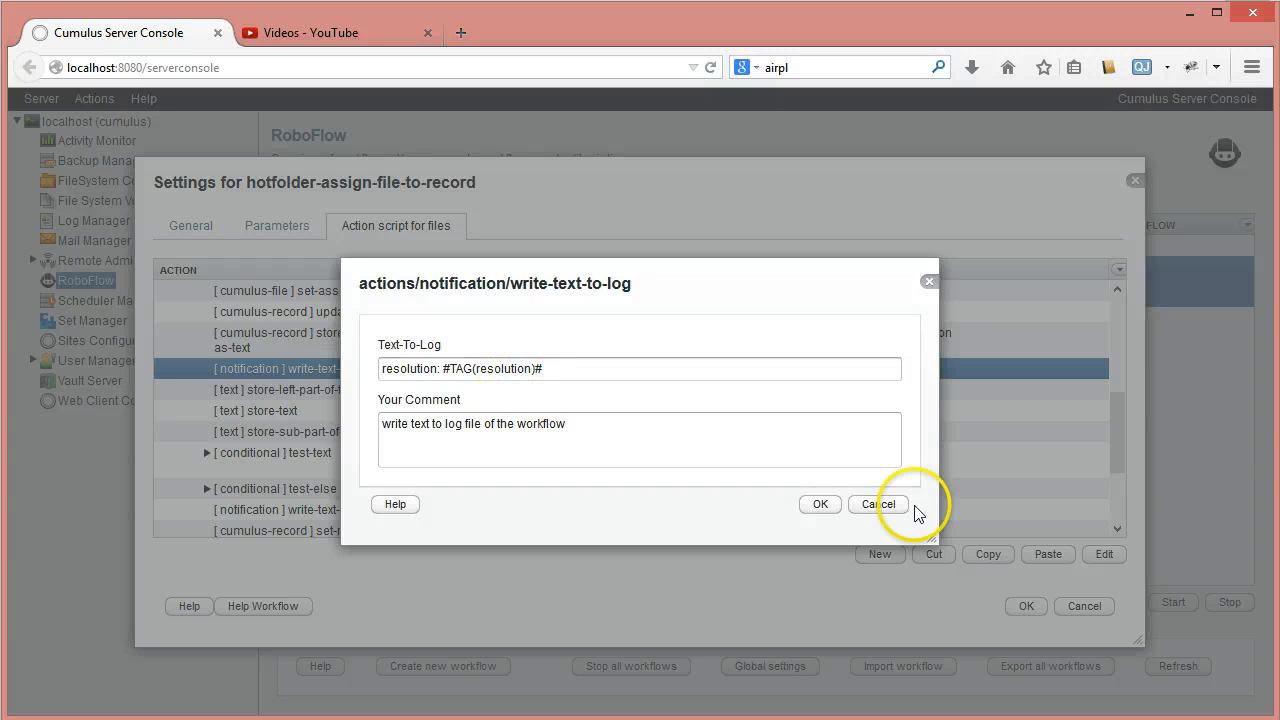
{"action": "left_click", "coordinate": [879, 506]}
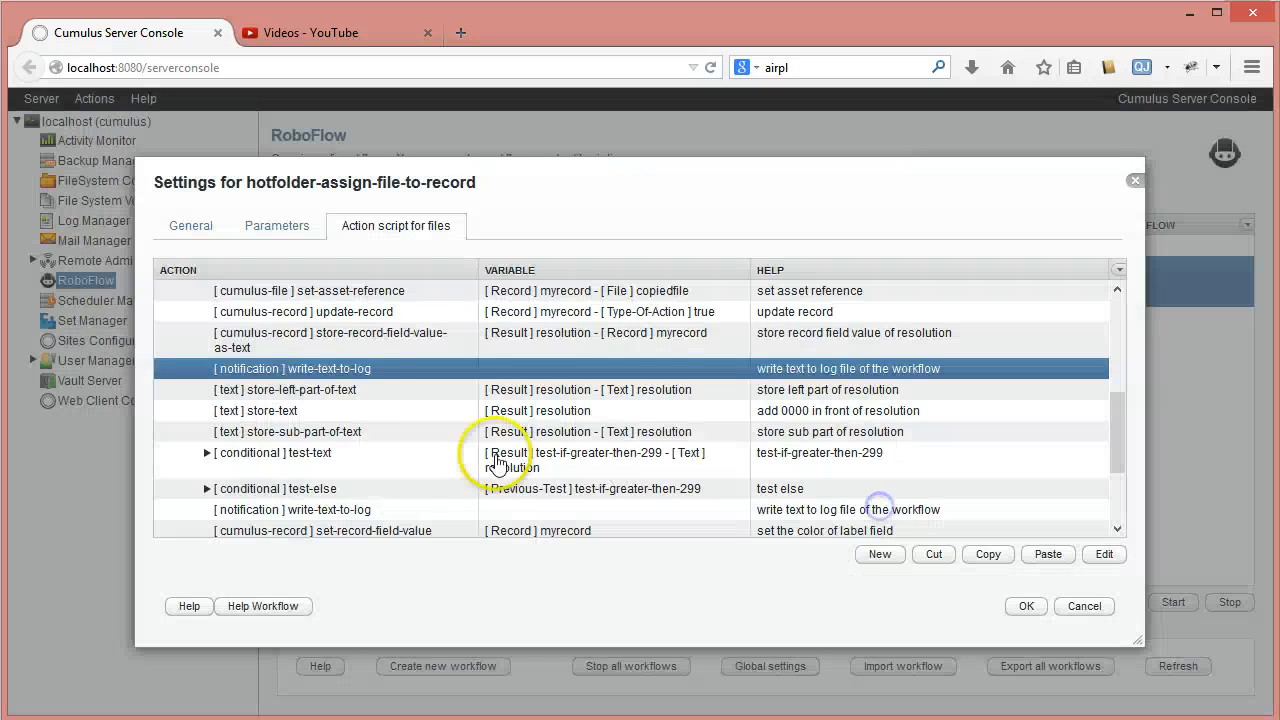
- Check the settings of the store-left-part-of-text action and of the store-text action that adds zeros in front of the resolution
{"action": "double_click", "coordinate": [330, 390]}
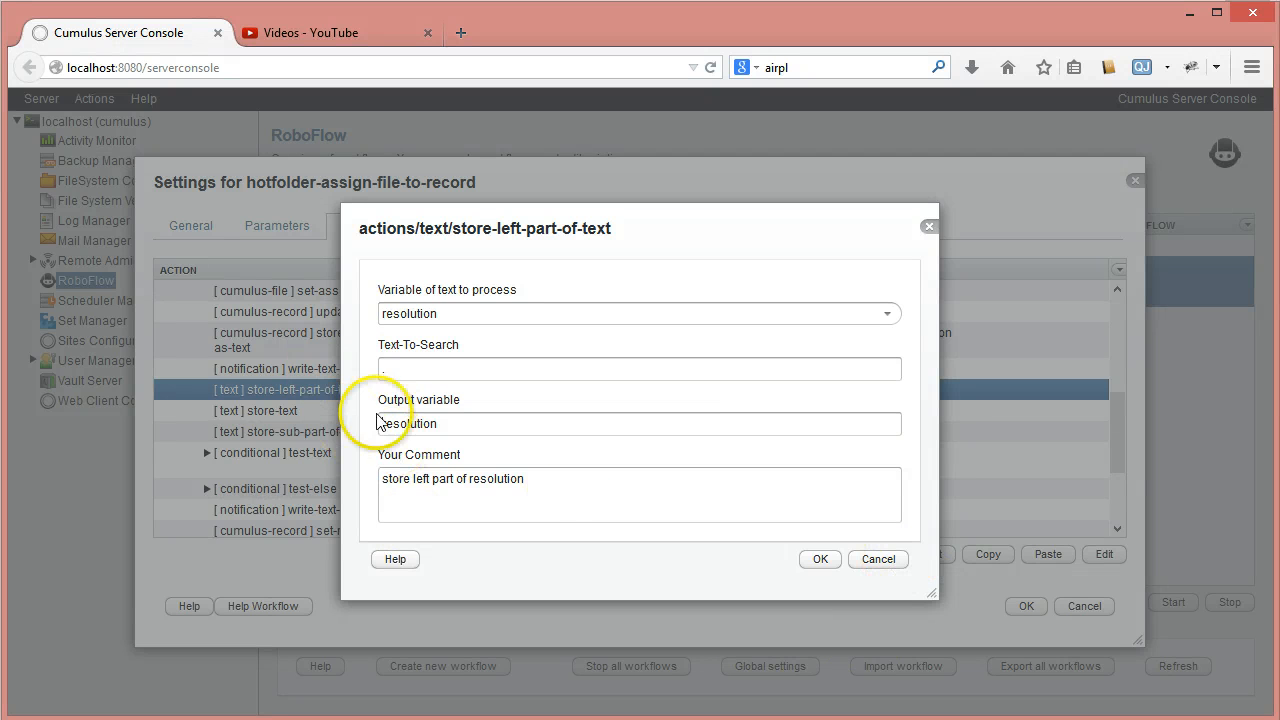
{"action": "left_click", "coordinate": [877, 559]}
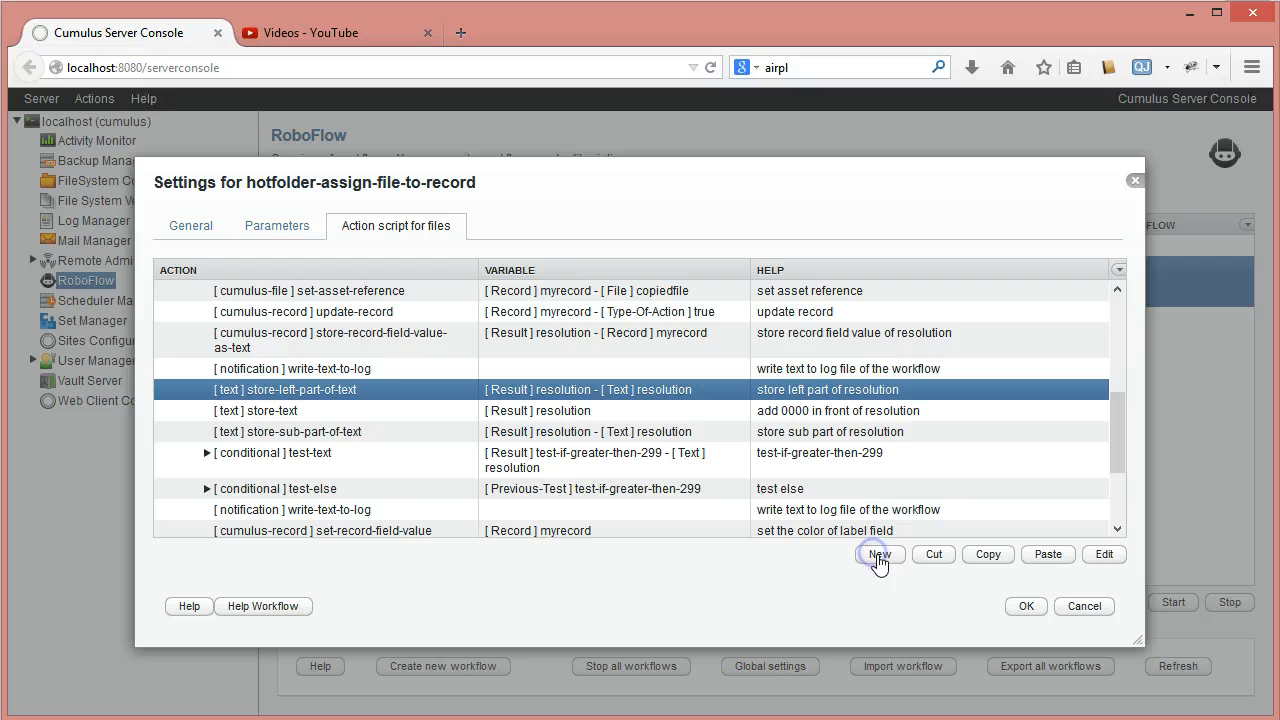
{"action": "left_click", "coordinate": [322, 411]}
{"action": "double_click", "coordinate": [322, 411]}
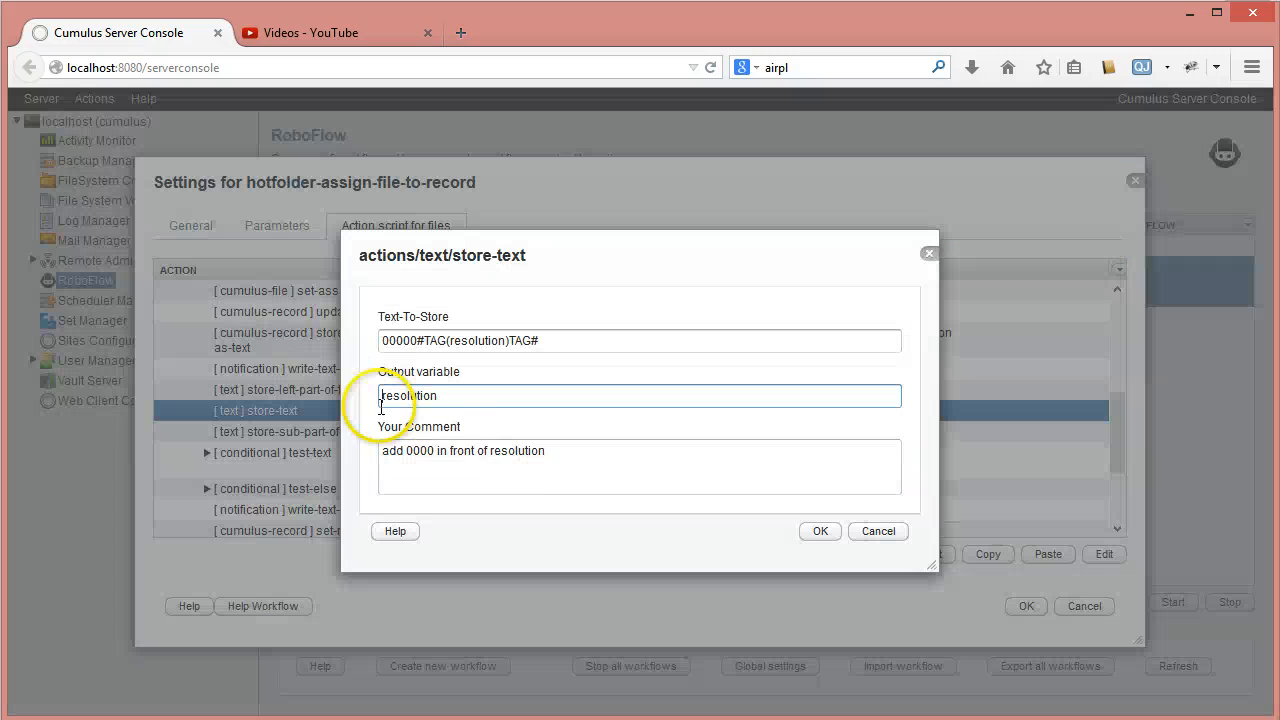
{"action": "left_click", "coordinate": [422, 339]}
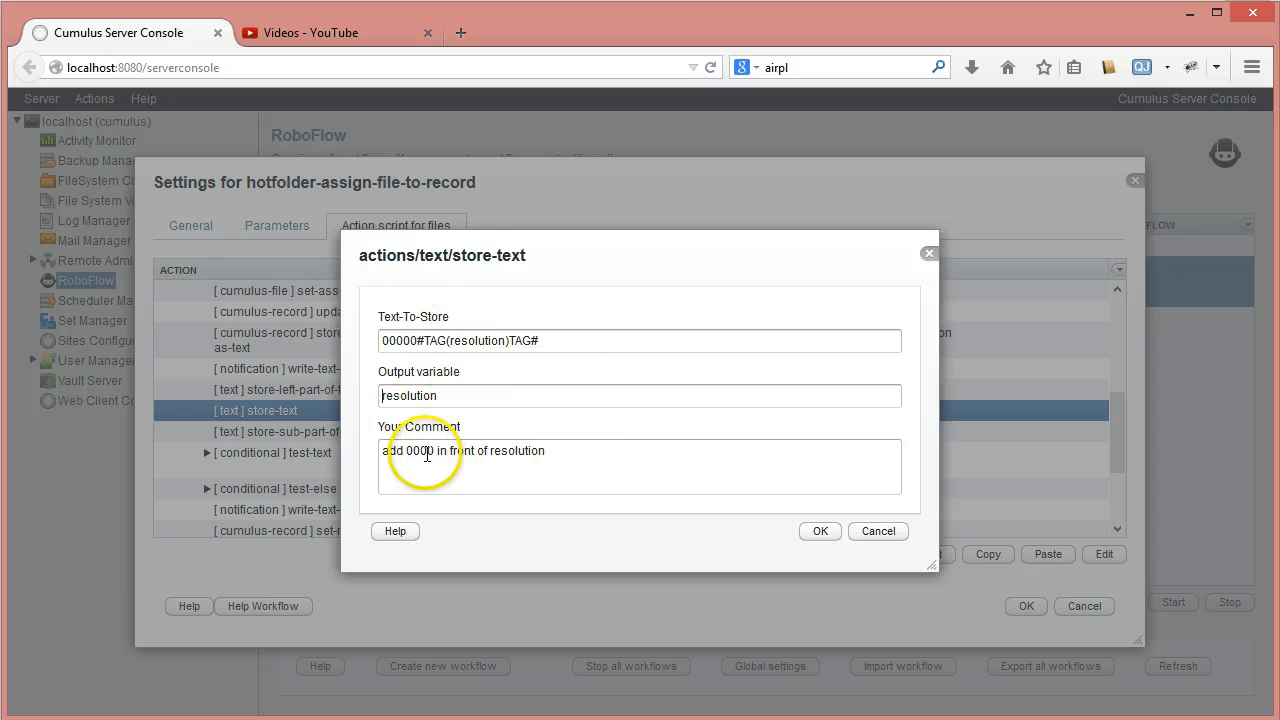
{"action": "left_click", "coordinate": [890, 535]}
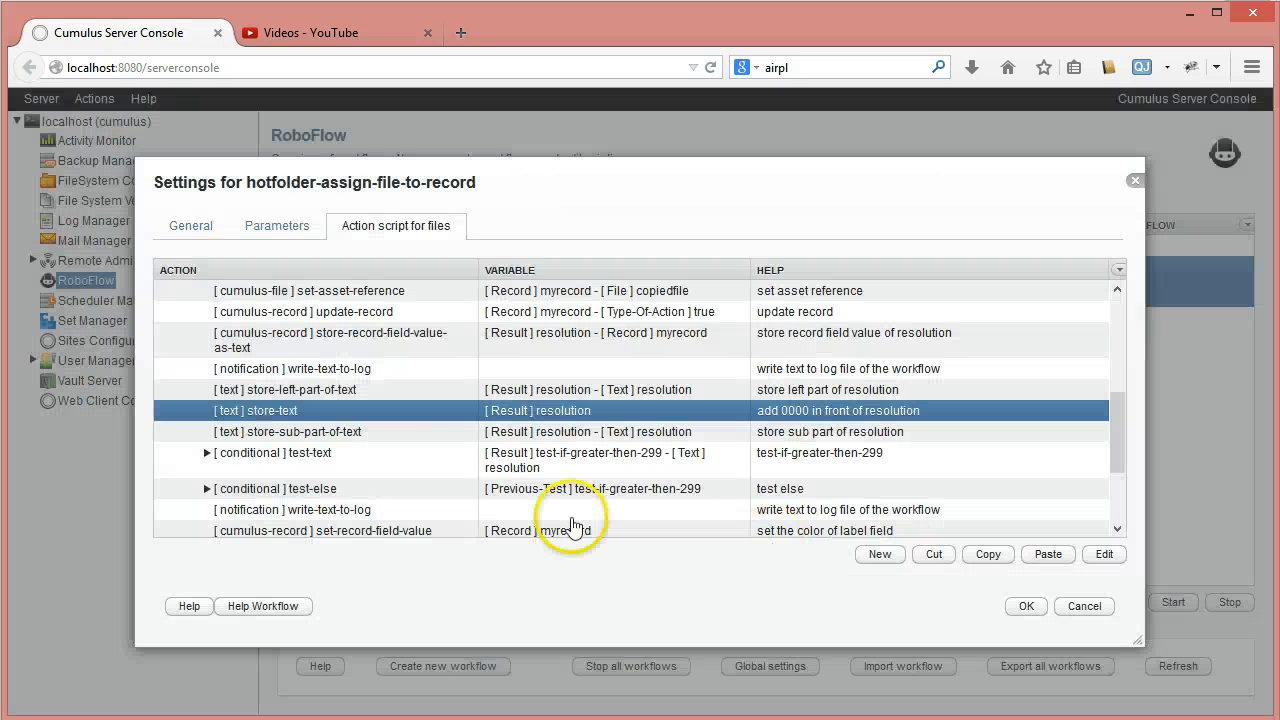
- Check the store-sub-part-of-text action's settings, including its Text-To-Search value, and close them without saving
{"action": "double_click", "coordinate": [343, 434]}
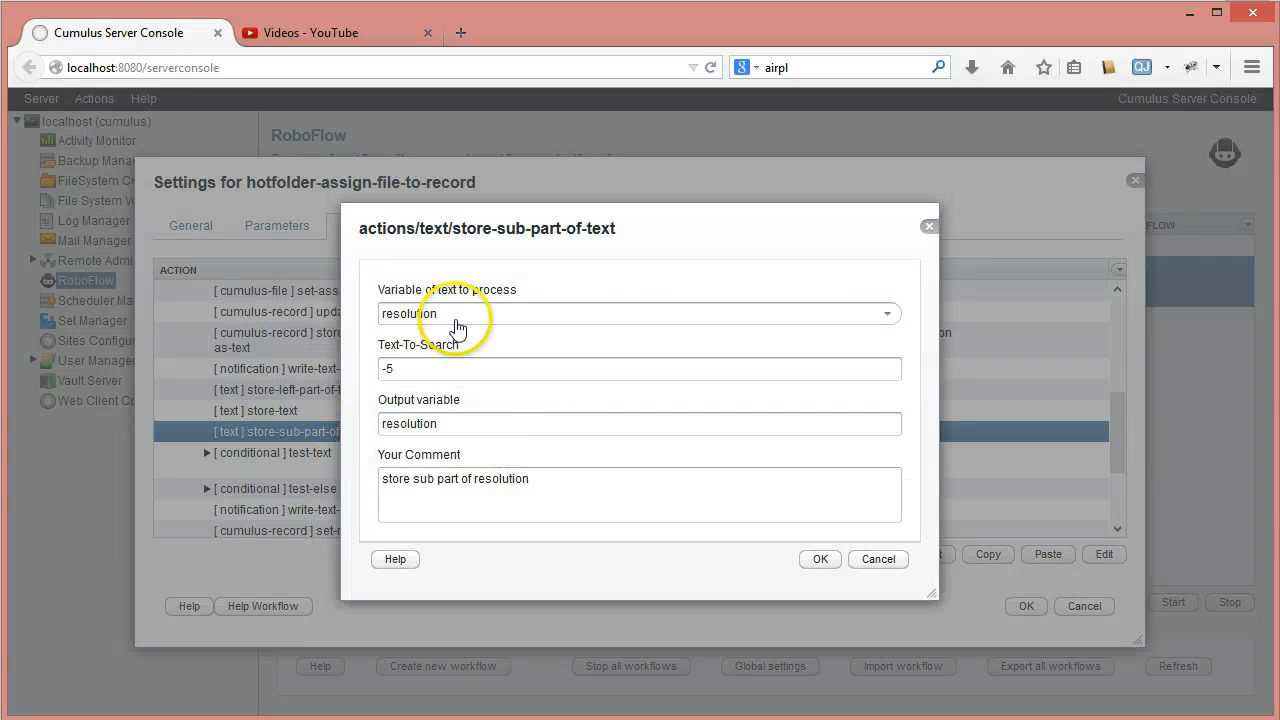
{"action": "left_click", "coordinate": [386, 366]}
{"action": "type", "text": "-5"}
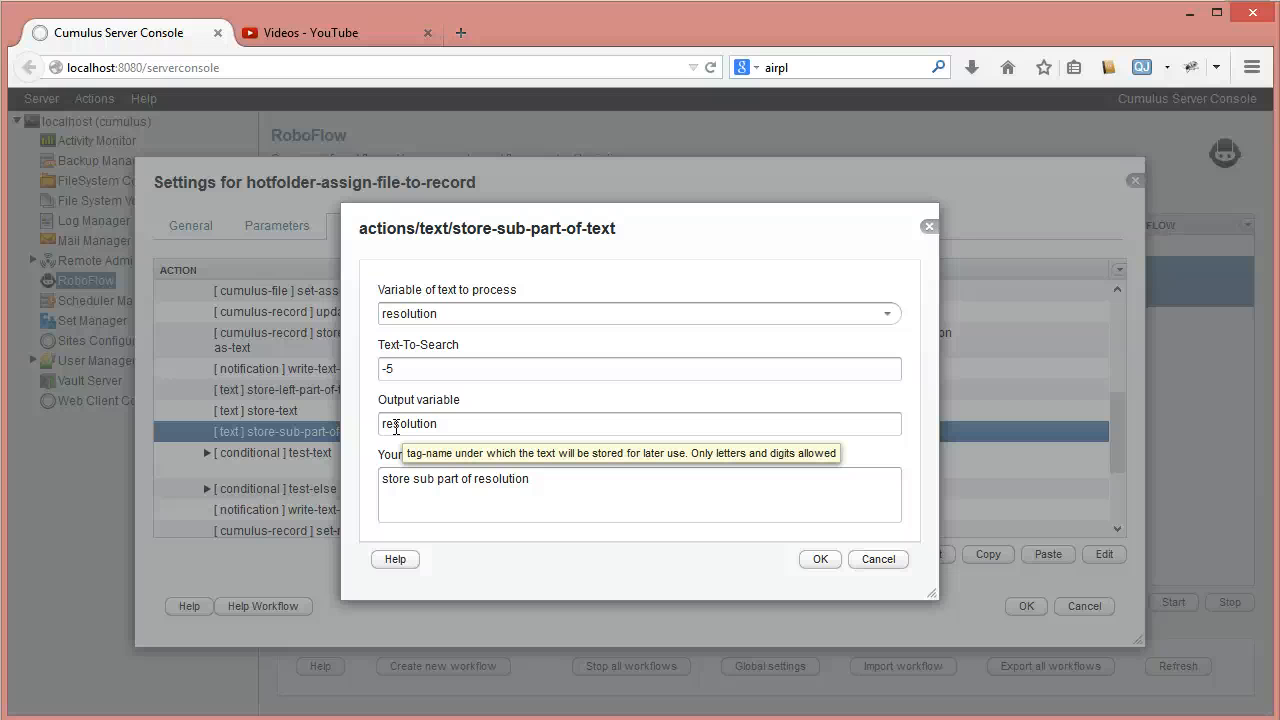
{"action": "left_click", "coordinate": [885, 562]}
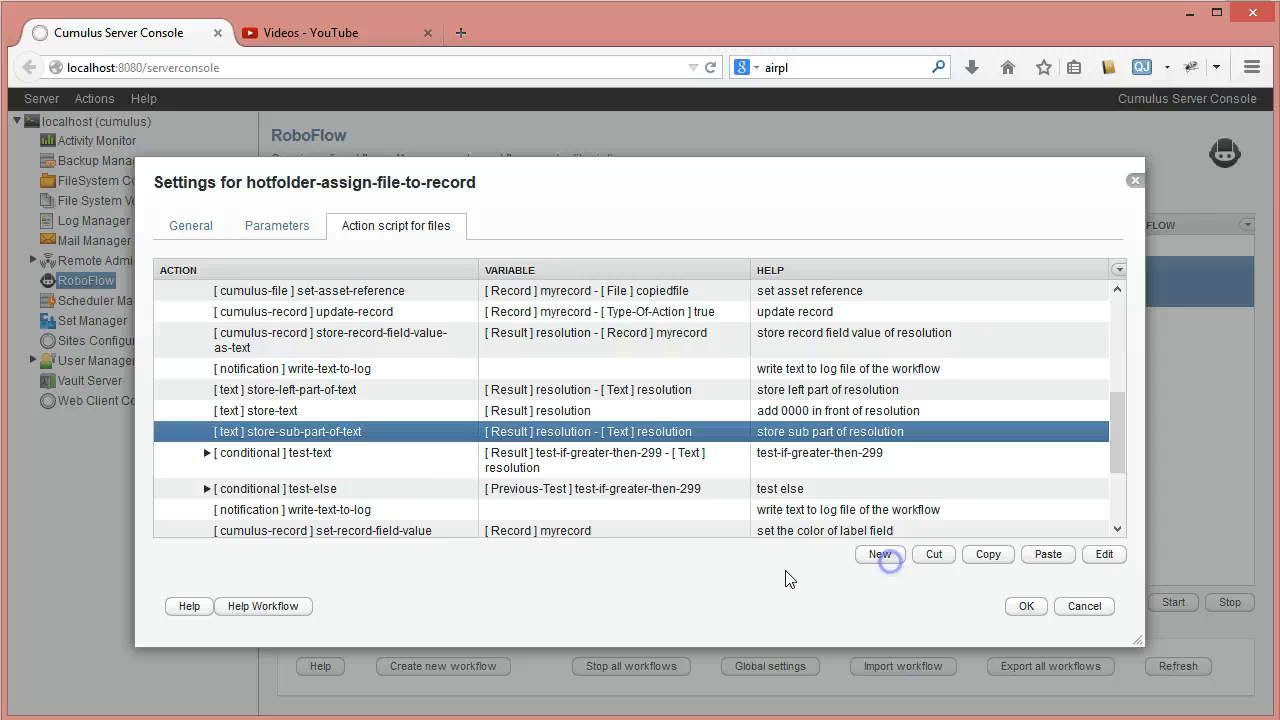
- Review and accept the settings of the test-if-greater-then-299 test, save the workflow, and select hotfolder-assign-file-to-record in the workflow overview
{"action": "left_click", "coordinate": [330, 457]}
{"action": "double_click", "coordinate": [333, 458]}
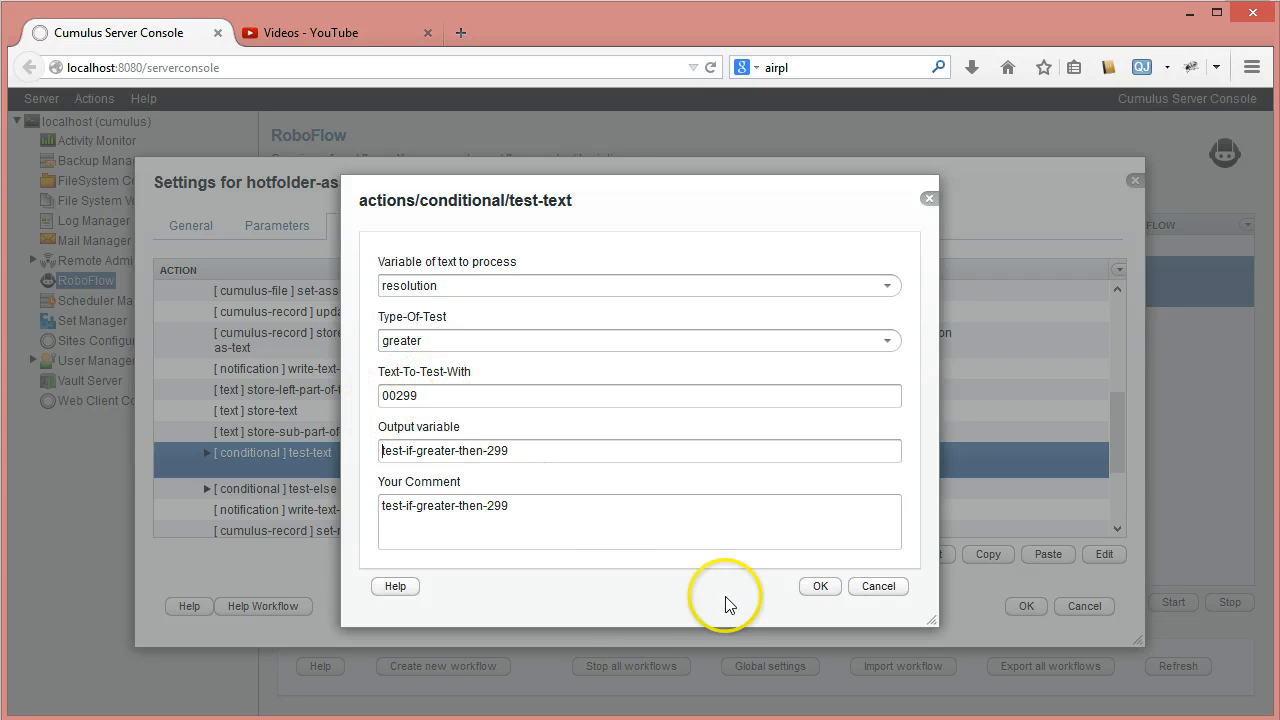
{"action": "left_click", "coordinate": [818, 590]}
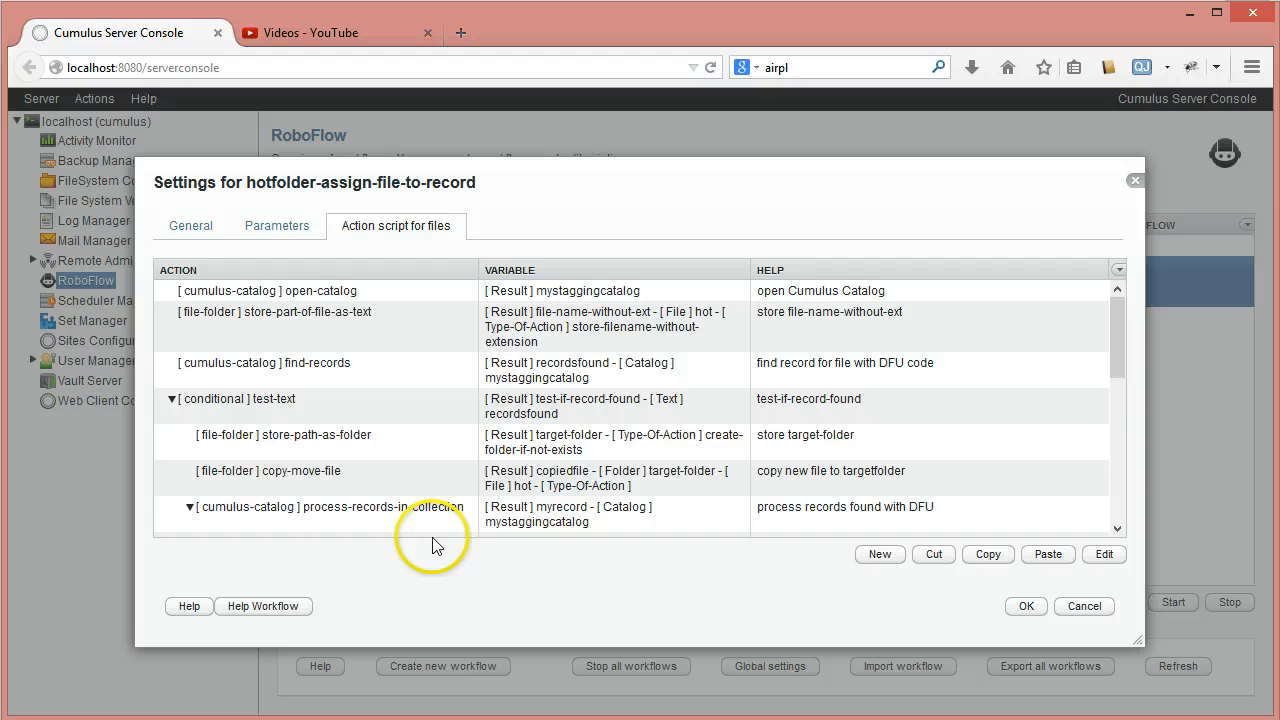
{"action": "left_click", "coordinate": [1022, 608]}
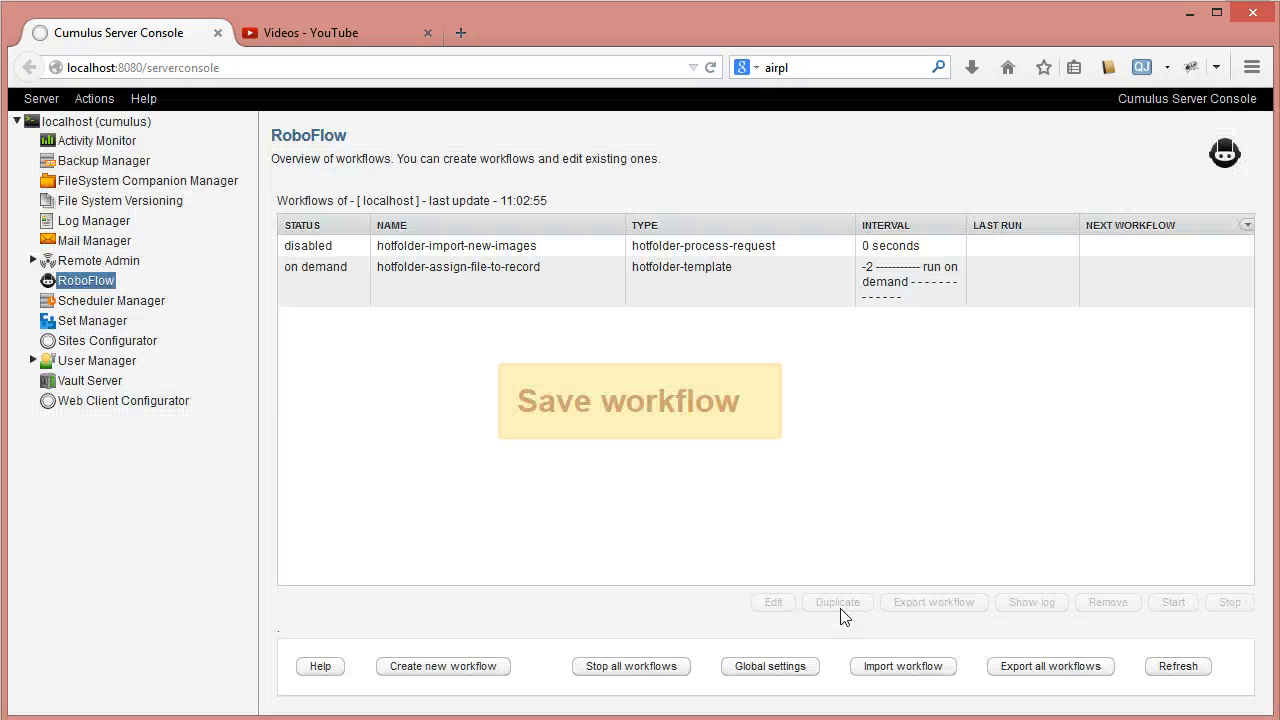
{"action": "left_click", "coordinate": [389, 286]}
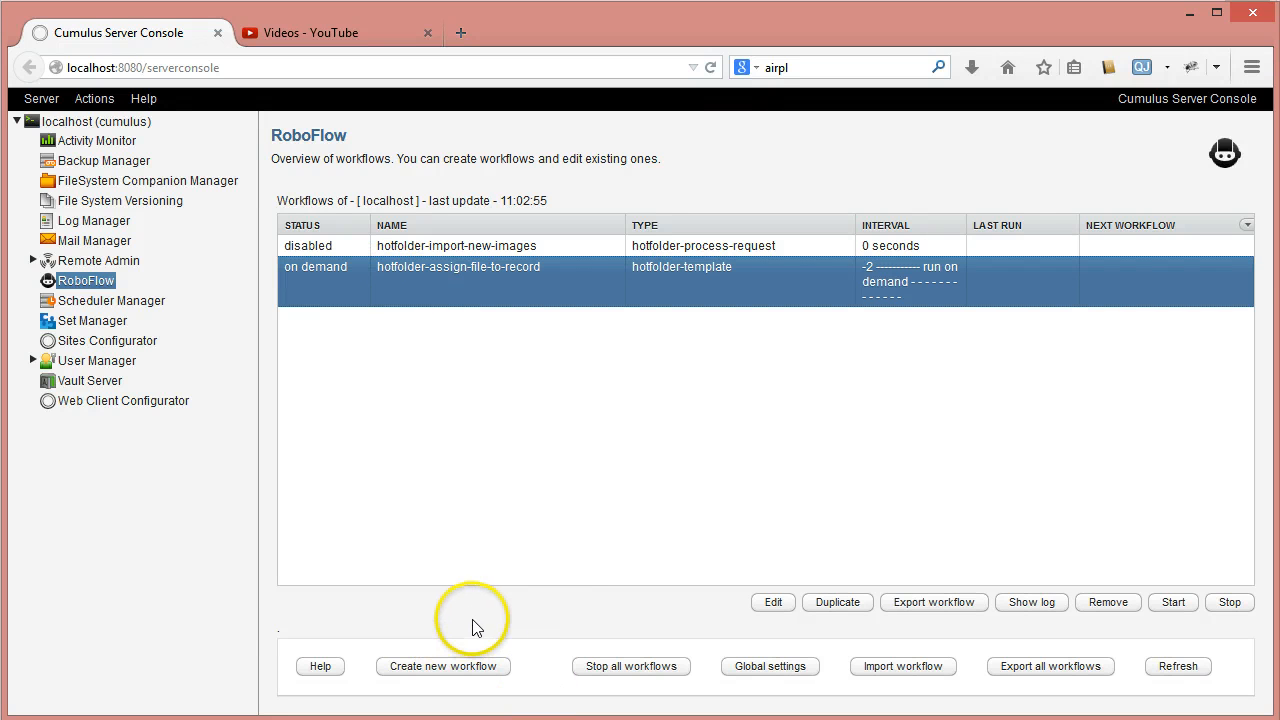